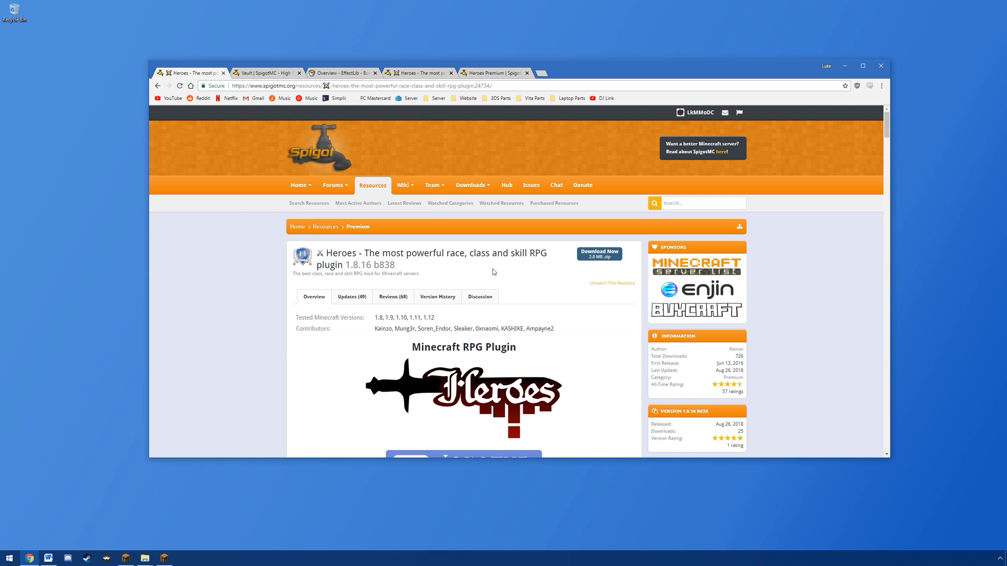
# Step: Download the Heroes plugin archive from its resource page and check the plugin's version history
pyautogui.click(588, 257)
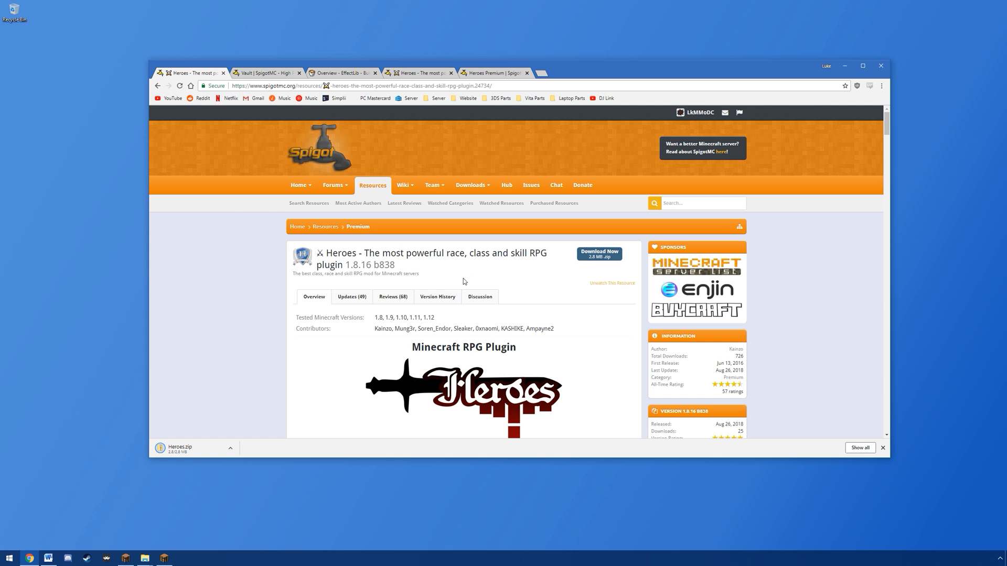
pyautogui.click(437, 297)
pyautogui.scroll(-3, 240, 299)
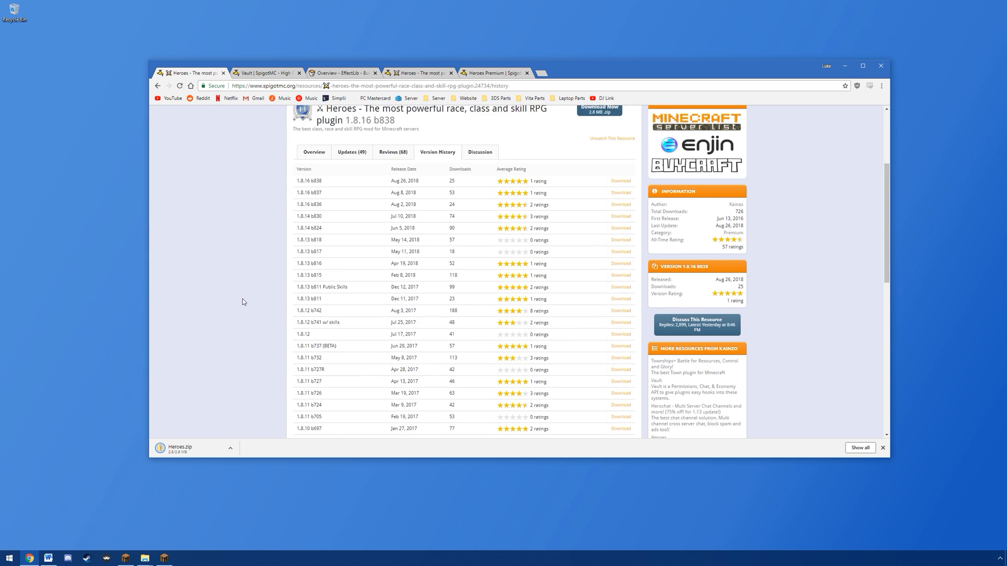
pyautogui.moveTo(391, 286); pyautogui.dragTo(419, 286)
pyautogui.click(419, 286)
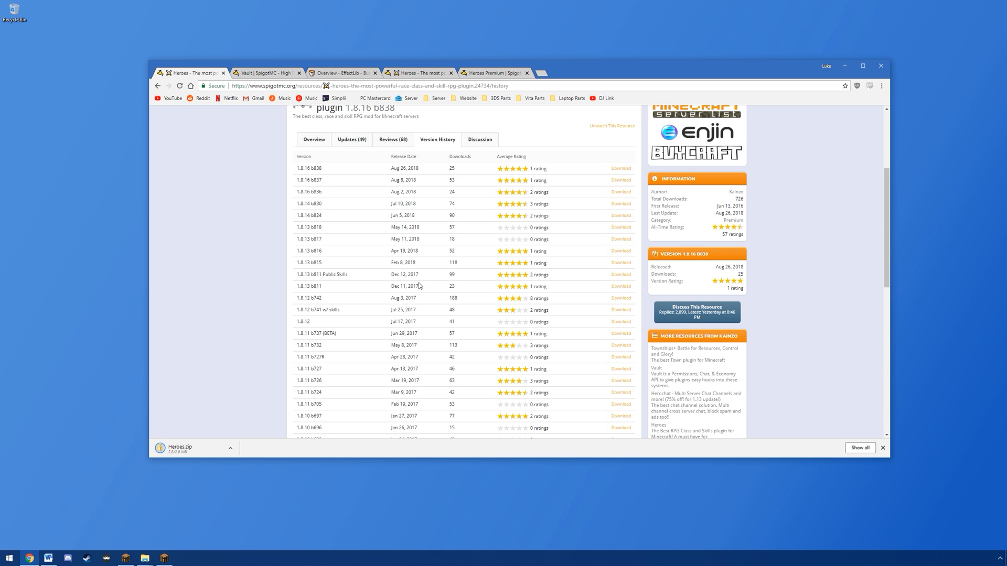
pyautogui.click(313, 140)
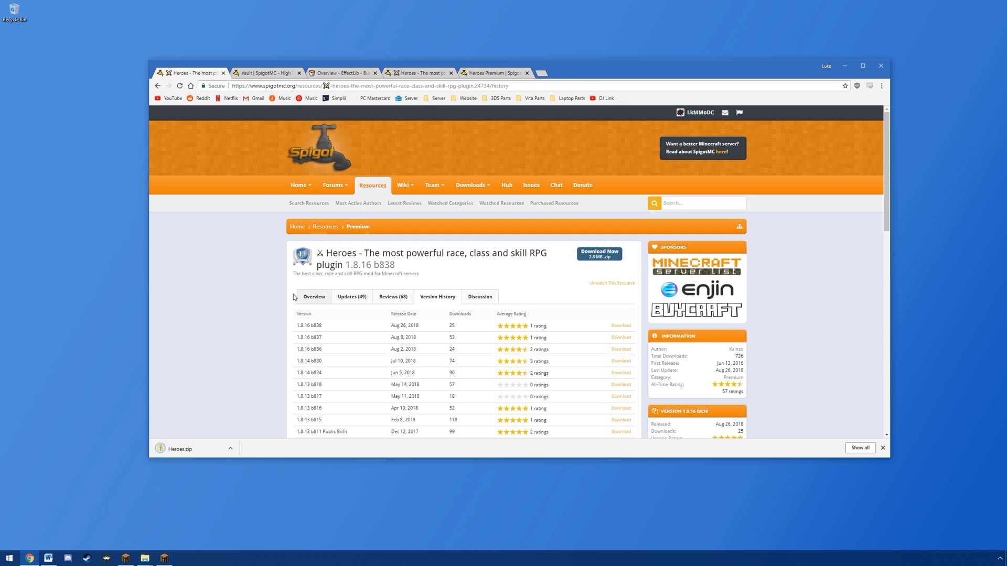
# Step: Download the Vault 1.6.7 jar from its SpigotMC page and keep the file
pyautogui.click(269, 74)
pyautogui.click(603, 253)
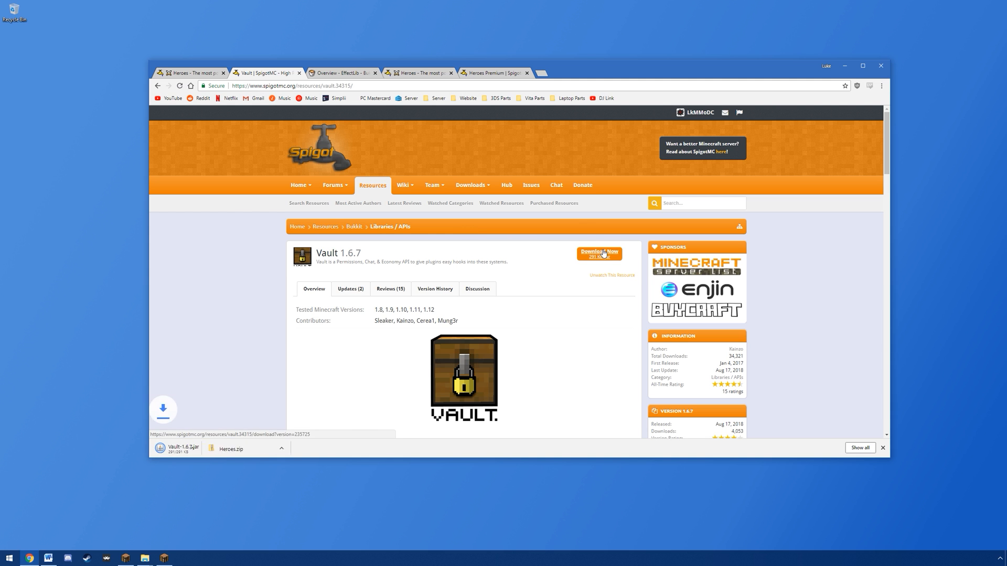
pyautogui.click(281, 449)
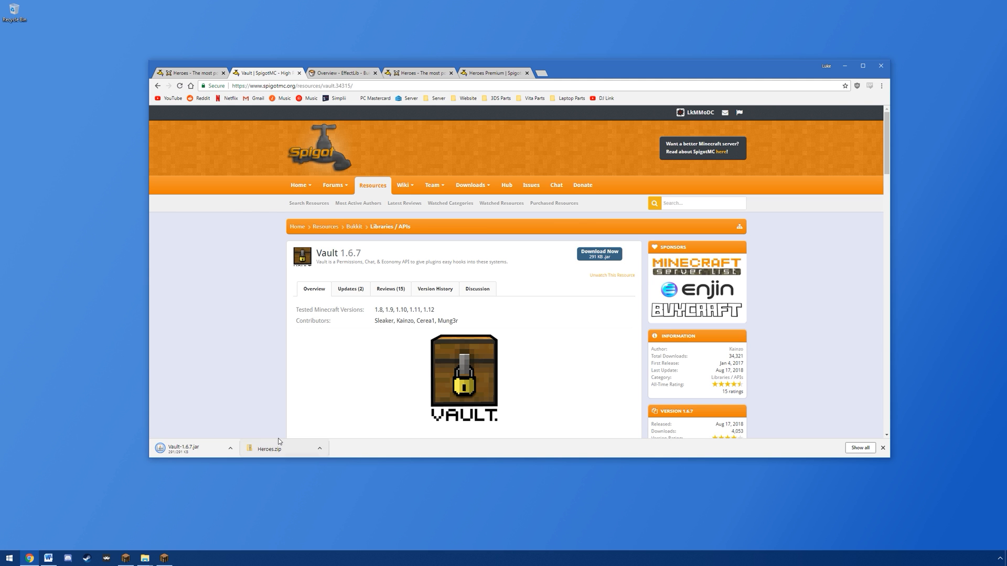
# Step: Download the EffectLib 6.1 jar from its Bukkit project page and keep the file
pyautogui.click(333, 74)
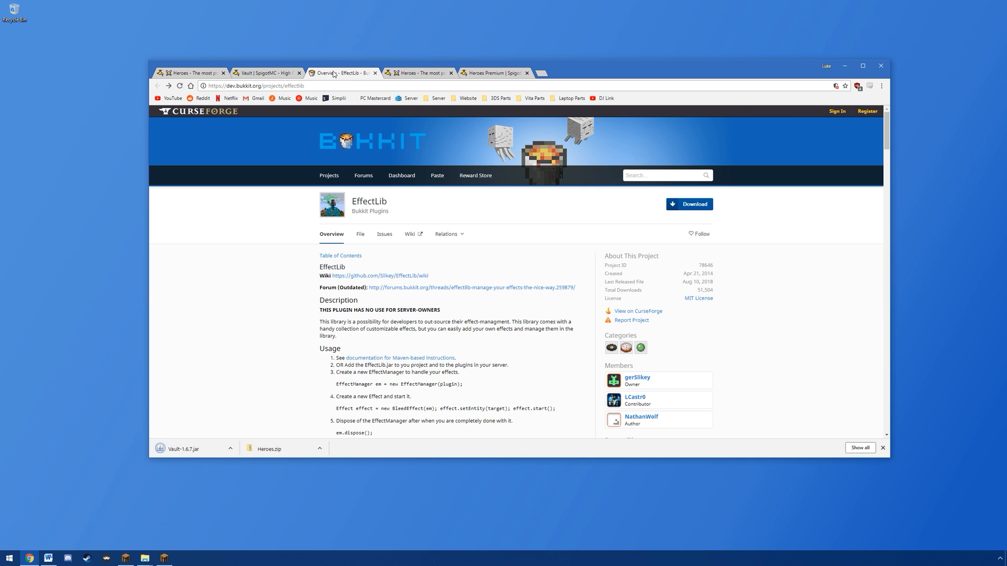
pyautogui.click(688, 204)
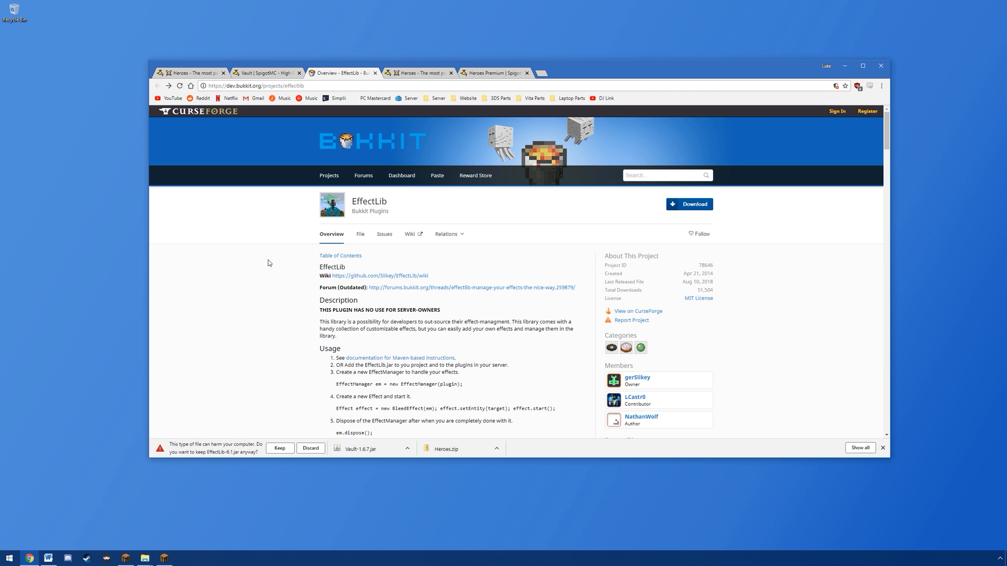
pyautogui.click(279, 448)
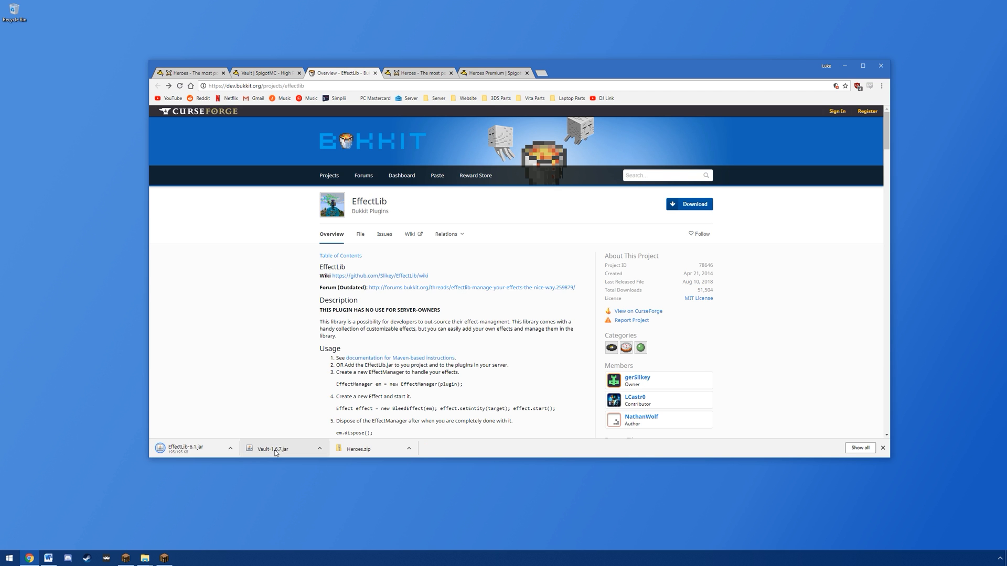
# Step: Examine the premium skill packs and the requirements listed on the Heroes resource page
pyautogui.click(417, 73)
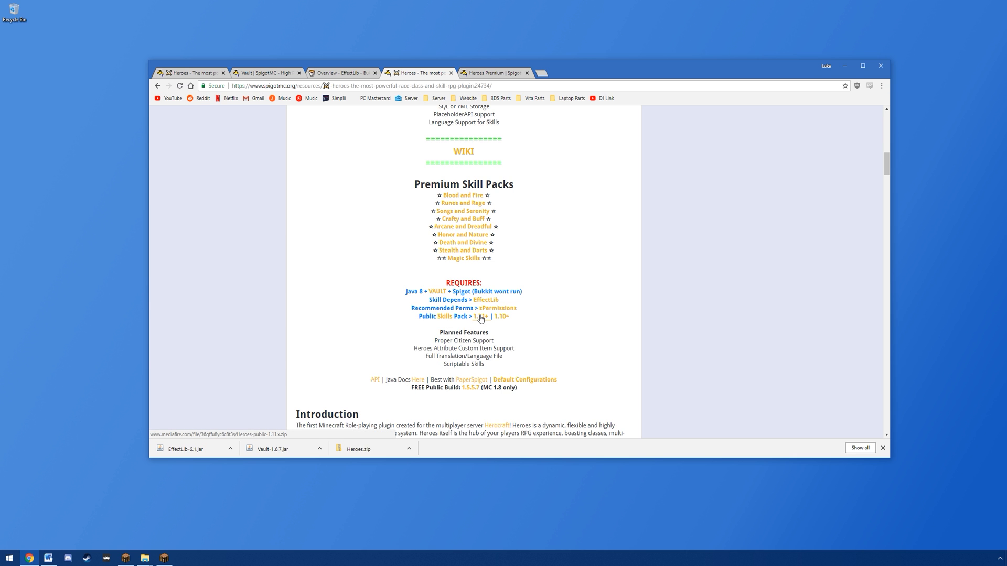
pyautogui.moveTo(415, 184); pyautogui.dragTo(536, 271)
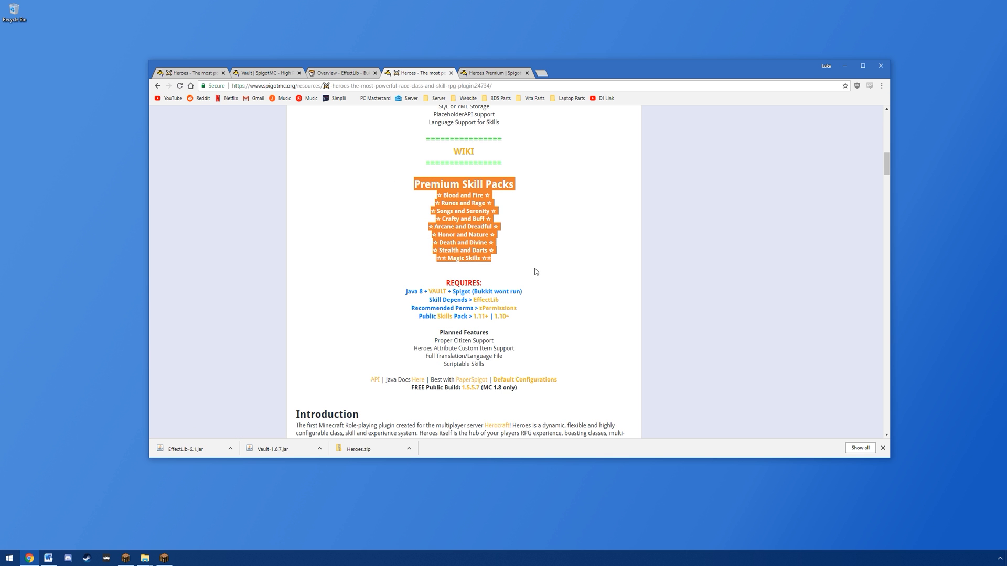
pyautogui.click(535, 271)
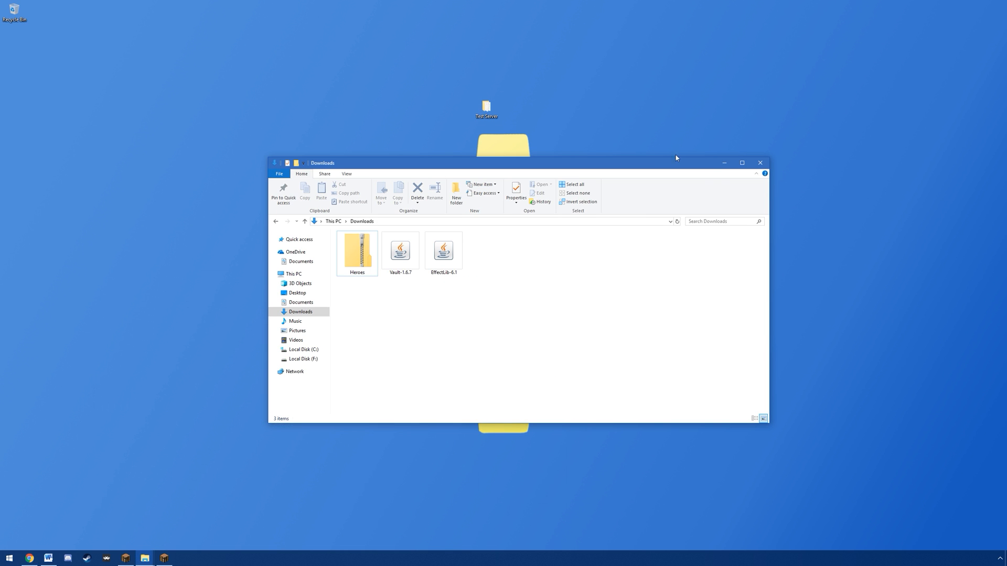
# Step: Move the three downloaded plugin files from Downloads to the desktop and extract the Heroes archive there
pyautogui.moveTo(495, 332); pyautogui.dragTo(47, 71)
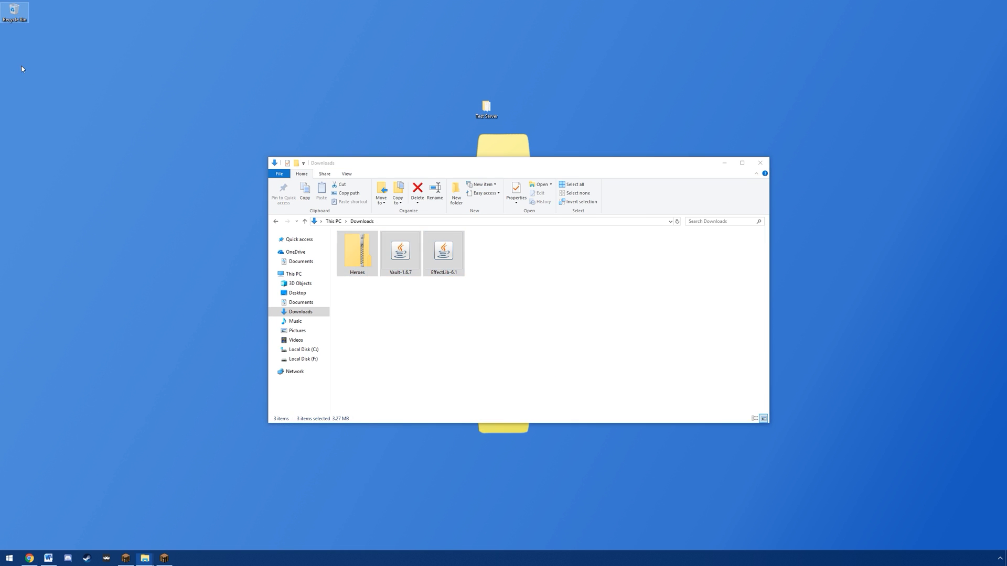
pyautogui.click(759, 163)
pyautogui.click(14, 44)
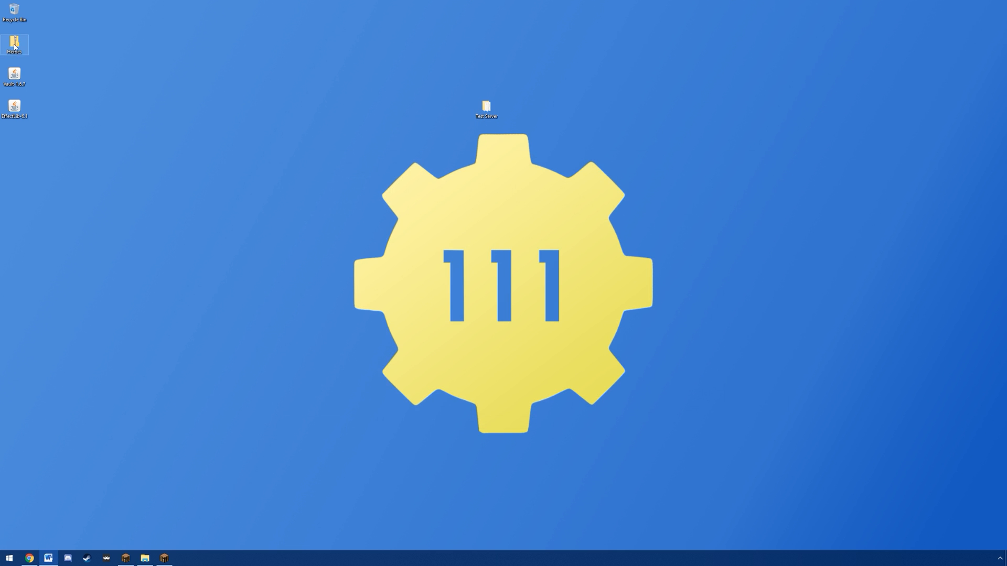
pyautogui.rightClick(15, 45)
pyautogui.moveTo(79, 71)
pyautogui.click(158, 88)
pyautogui.press('Return')
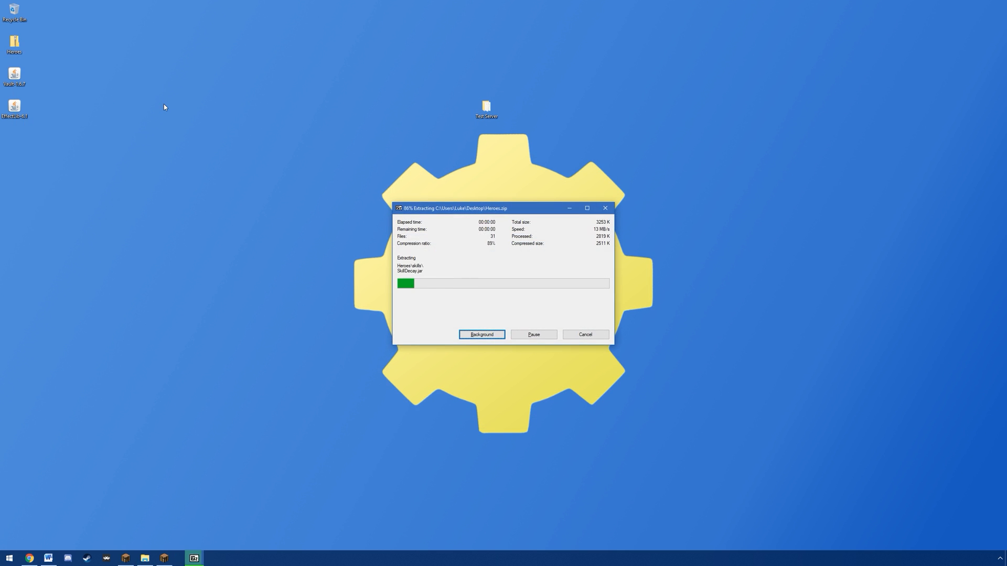
# Step: Move the extracted Heroes jar and folder, along with the Vault and EffectLib jars, into the Test Server's plugins folder
pyautogui.doubleClick(484, 116)
pyautogui.doubleClick(15, 141)
pyautogui.moveTo(414, 163); pyautogui.dragTo(649, 290)
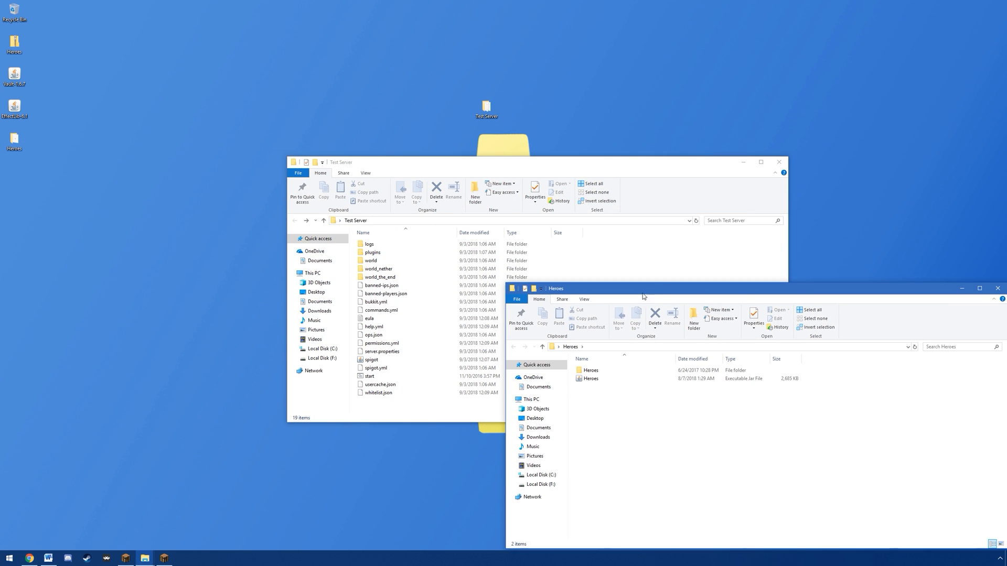
pyautogui.click(584, 379)
pyautogui.click(588, 371)
pyautogui.moveTo(602, 438); pyautogui.dragTo(379, 252)
pyautogui.moveTo(879, 293); pyautogui.dragTo(692, 272)
pyautogui.click(811, 268)
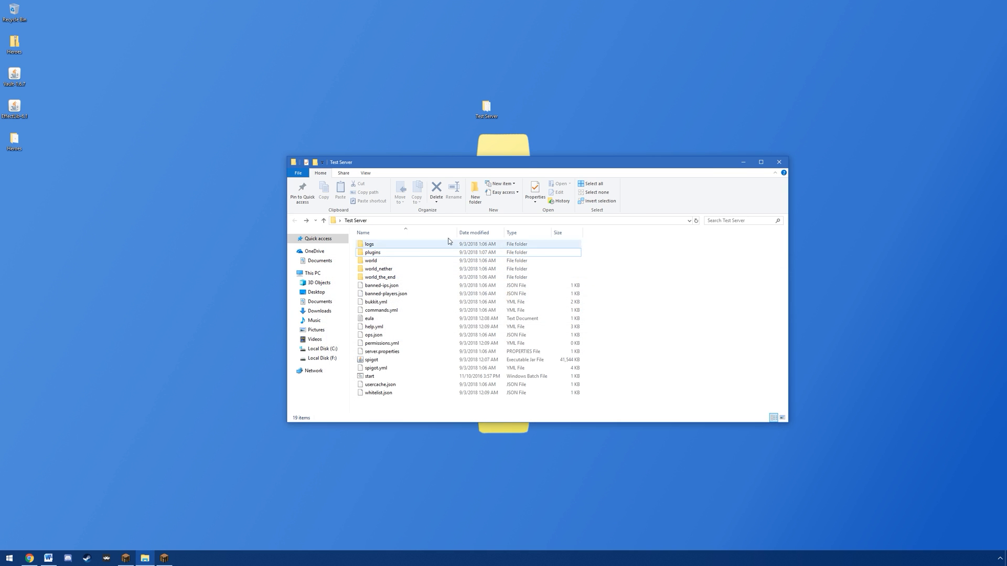
pyautogui.moveTo(57, 122); pyautogui.dragTo(385, 257)
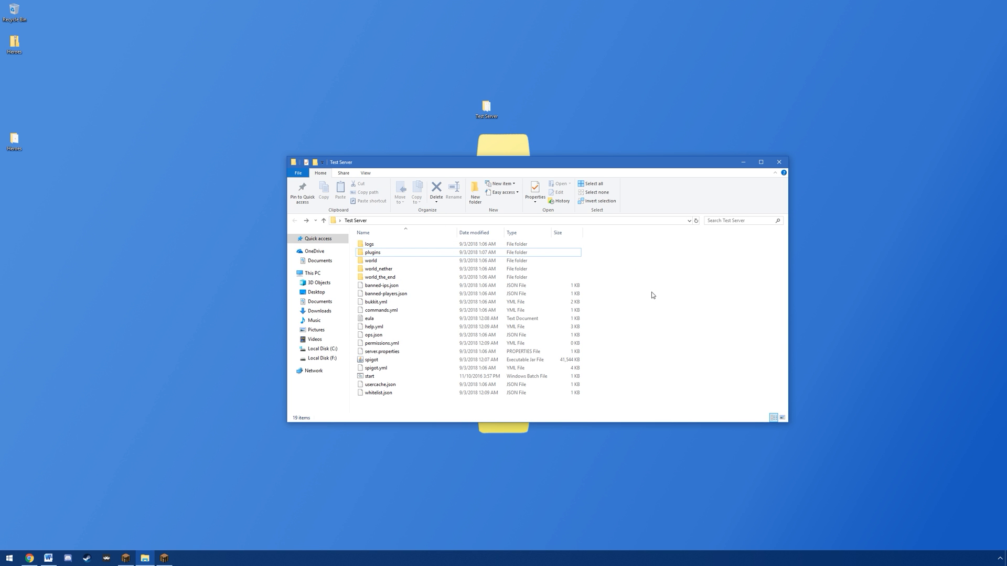
# Step: Launch the server with its start batch file and join the Local Host server in Minecraft
pyautogui.doubleClick(381, 376)
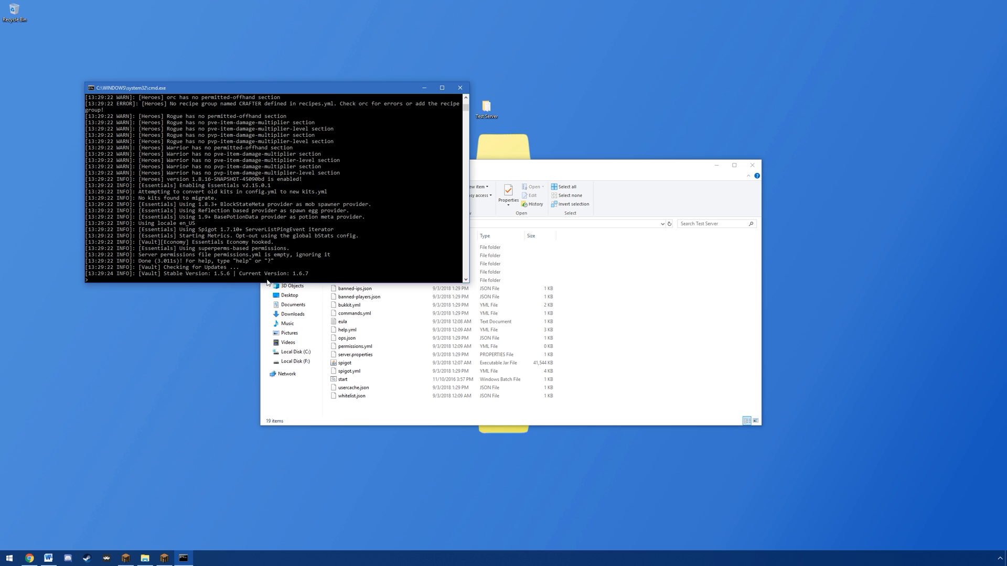
pyautogui.click(126, 558)
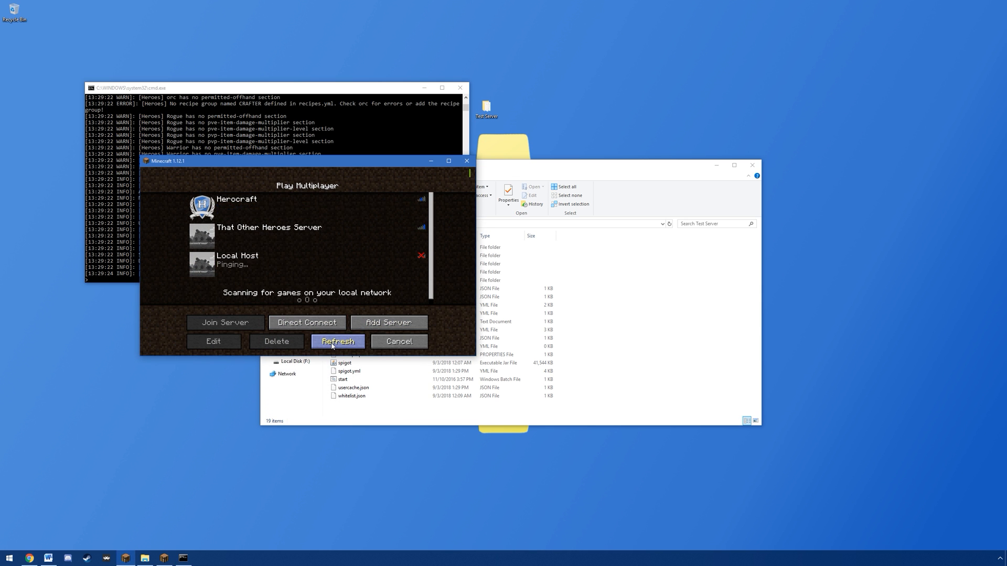
pyautogui.click(209, 267)
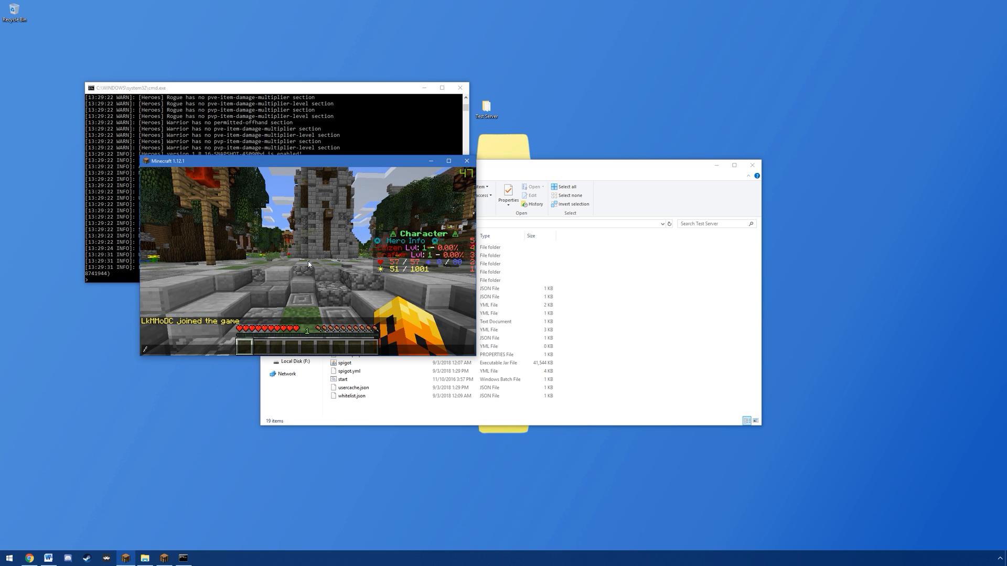
# Step: List the installed plugins with the /plugins command and disconnect from the server
pyautogui.write('/plugins')
pyautogui.press('Return')
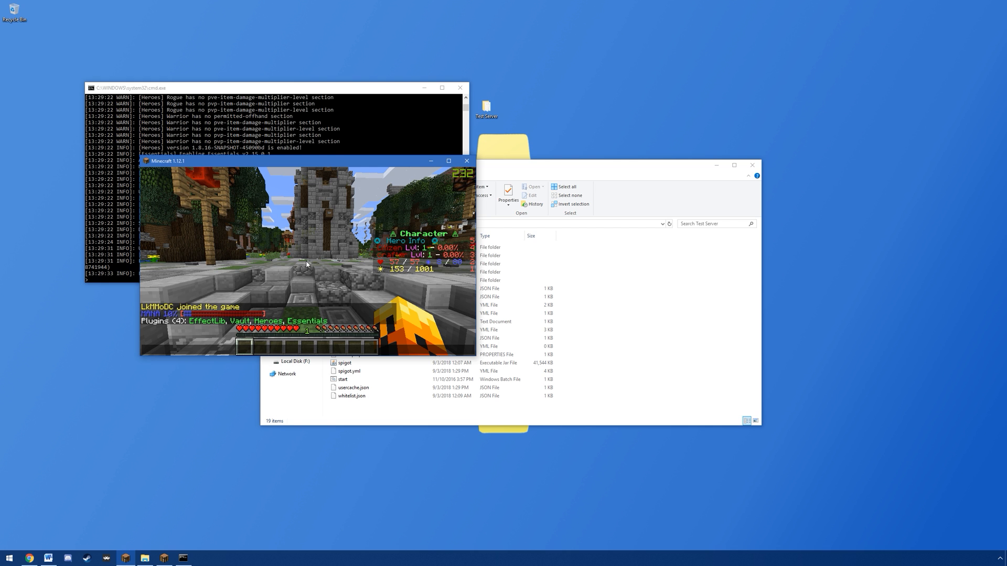
pyautogui.press('Escape')
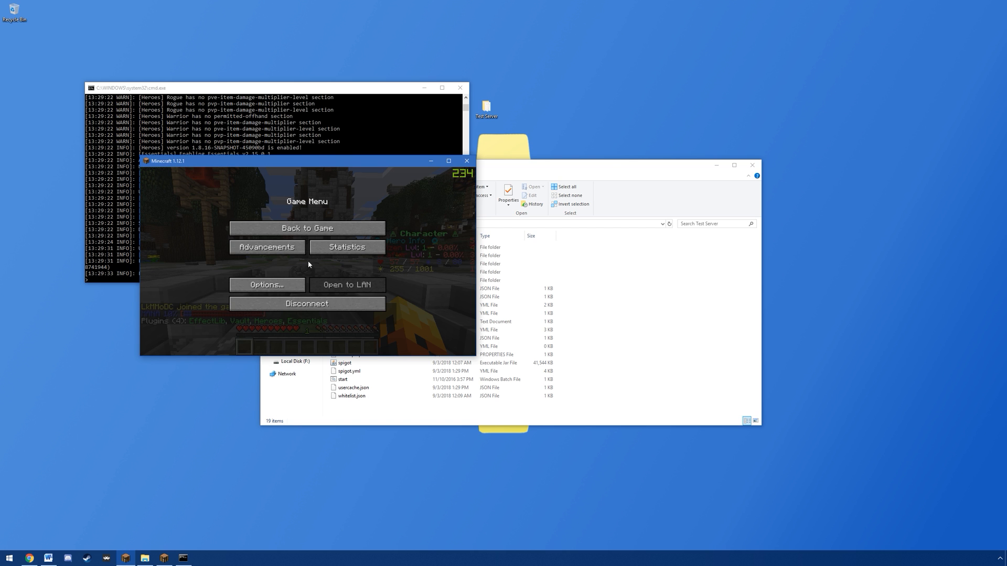
pyautogui.click(314, 307)
# Step: Minimize Minecraft and shut down the server by running the stop command in its console
pyautogui.click(430, 161)
pyautogui.click(347, 204)
pyautogui.write('stop')
pyautogui.press('Return')
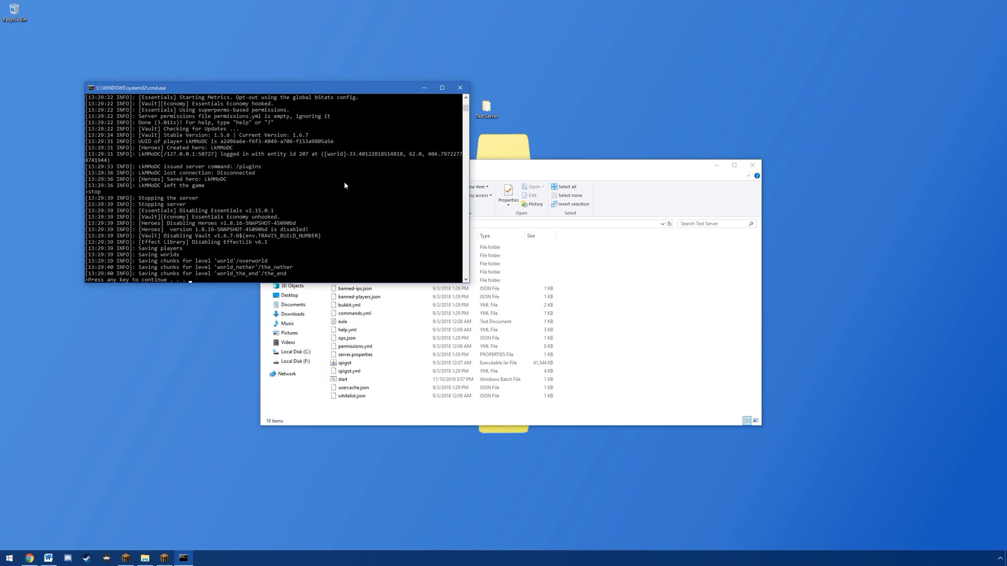
# Step: Open the latest log from the server's logs folder in Notepad++, examine the Heroes startup entries and close it
pyautogui.doubleClick(341, 247)
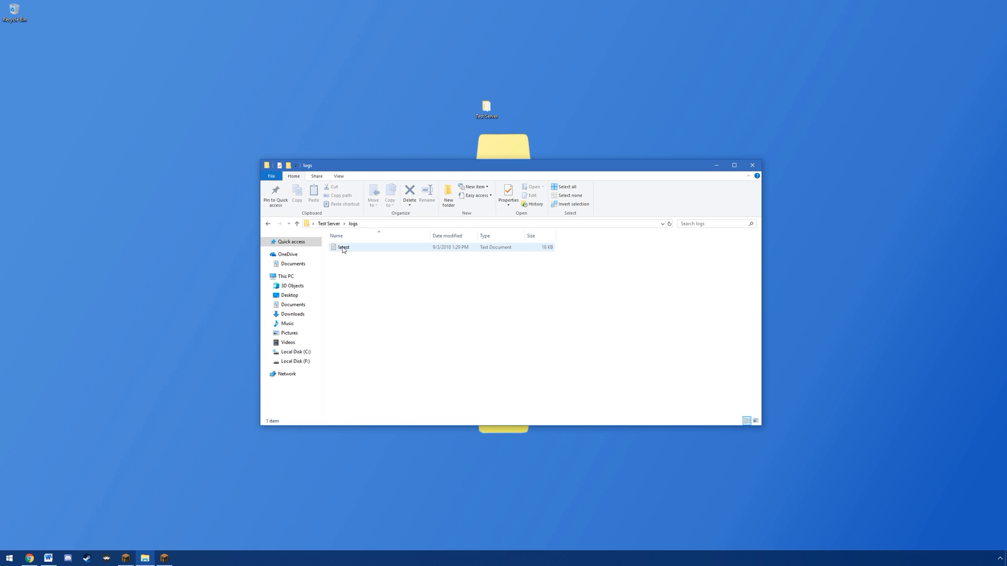
pyautogui.rightClick(342, 248)
pyautogui.click(375, 288)
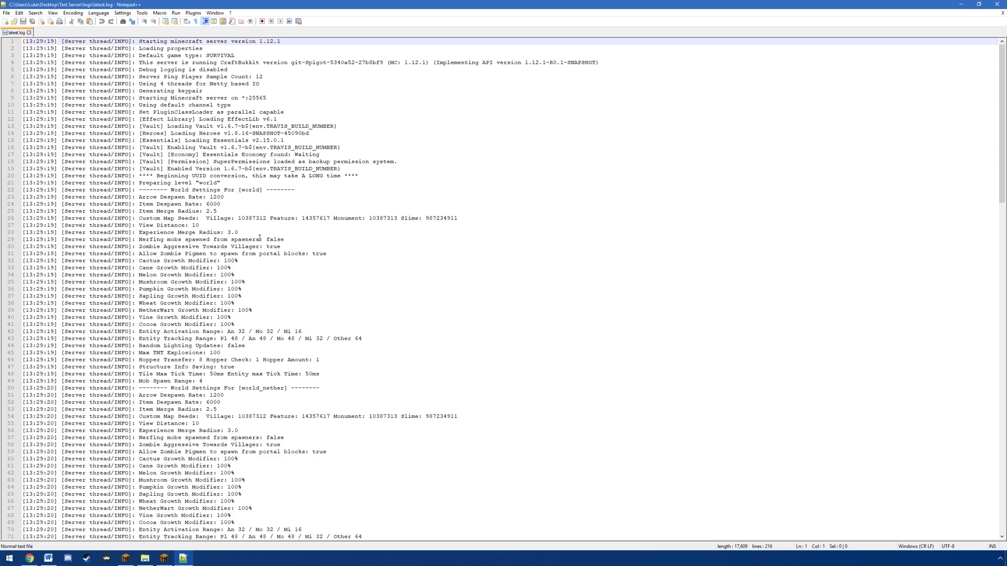
pyautogui.scroll(-20, 160, 154)
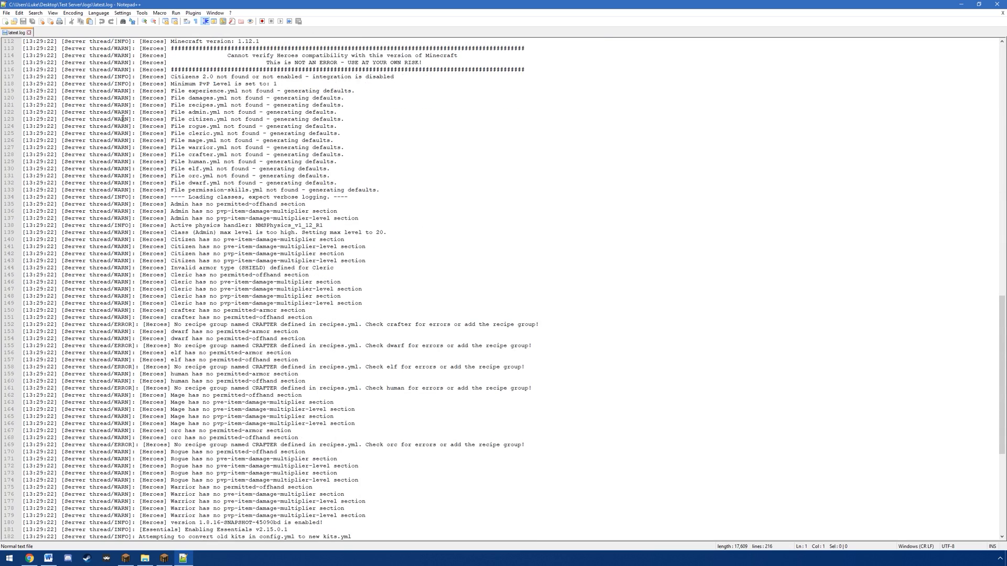
pyautogui.moveTo(116, 51); pyautogui.dragTo(166, 120)
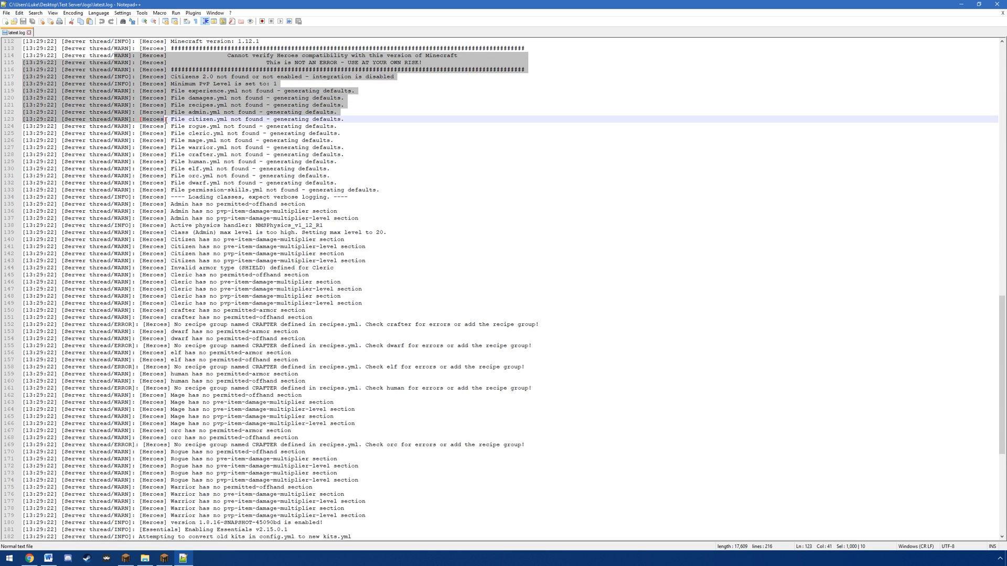
pyautogui.click(136, 127)
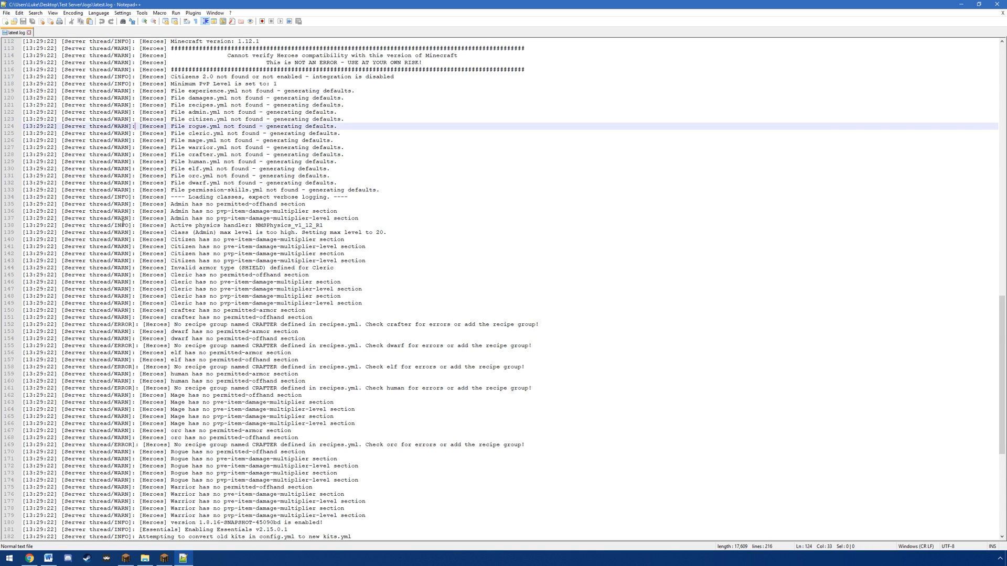
pyautogui.scroll(-9, 120, 222)
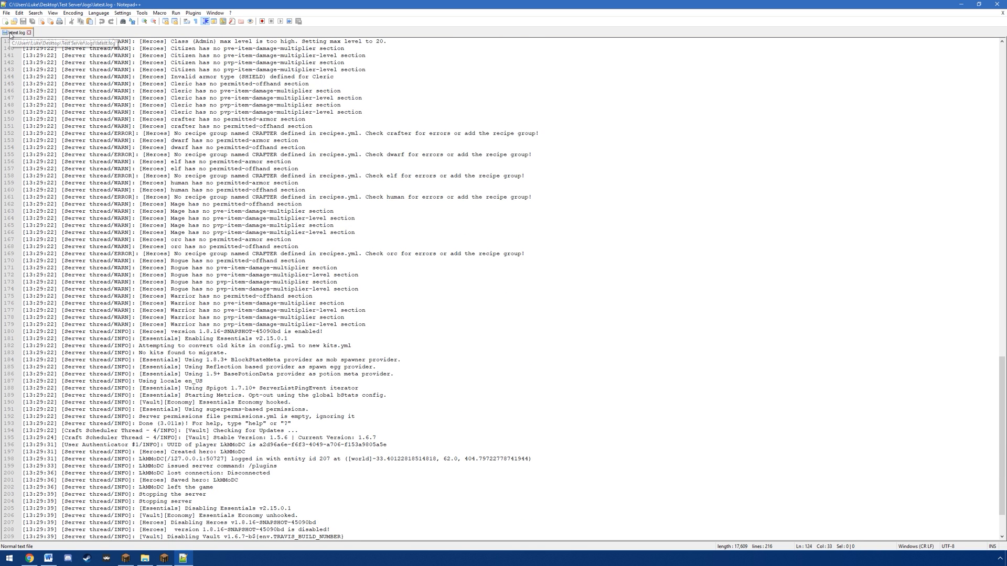
pyautogui.middleClick(10, 35)
pyautogui.click(998, 4)
# Step: Browse to the classes folder inside the server's Heroes plugin folder and look over its class files
pyautogui.hotkey('alt', 'Up')
pyautogui.doubleClick(347, 258)
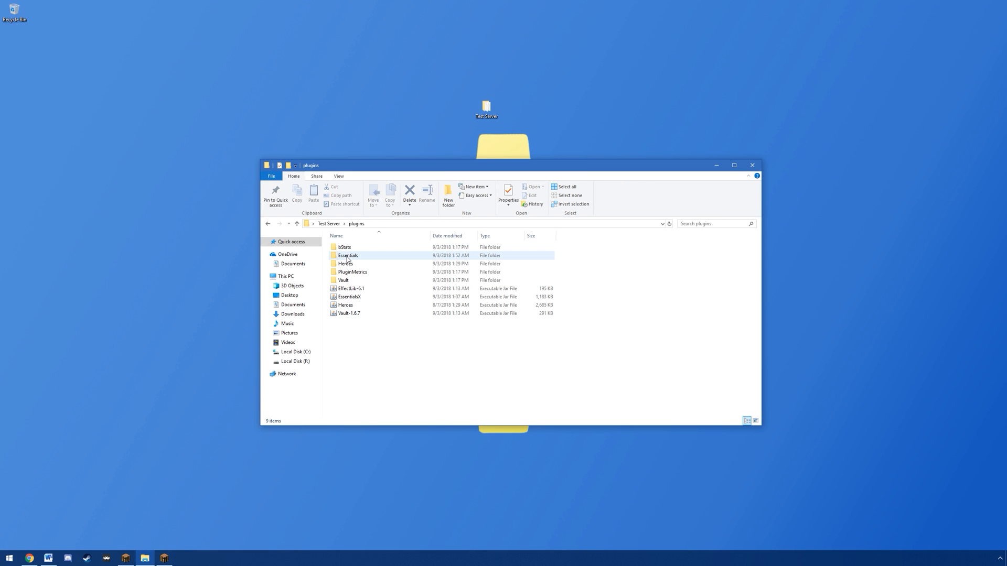
pyautogui.doubleClick(348, 265)
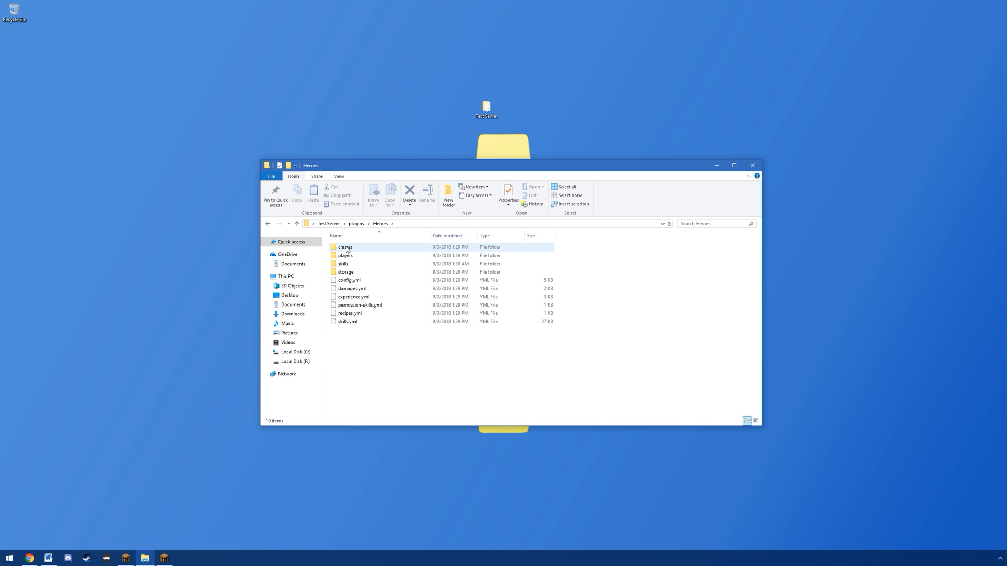
pyautogui.doubleClick(346, 249)
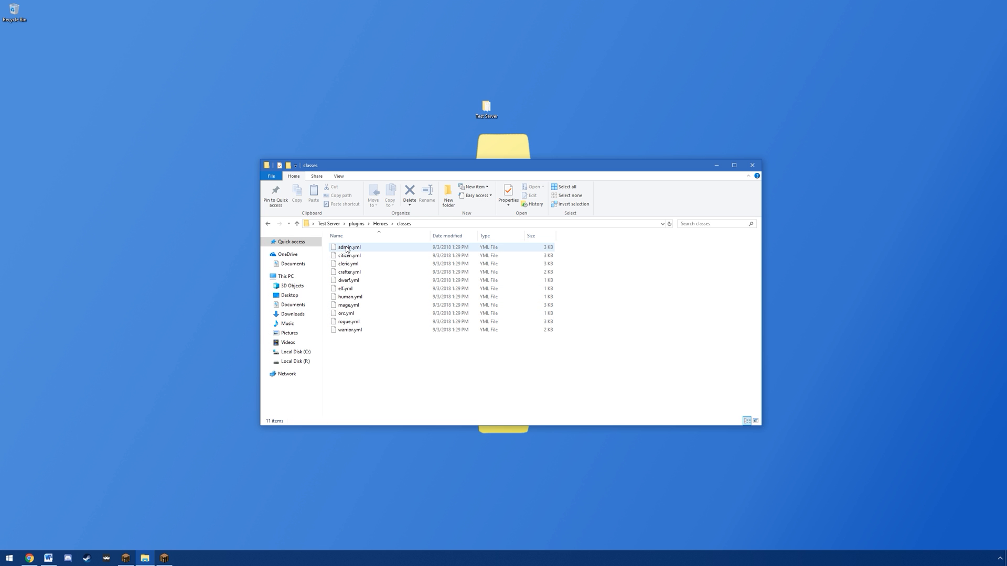
pyautogui.moveTo(365, 361); pyautogui.dragTo(351, 244)
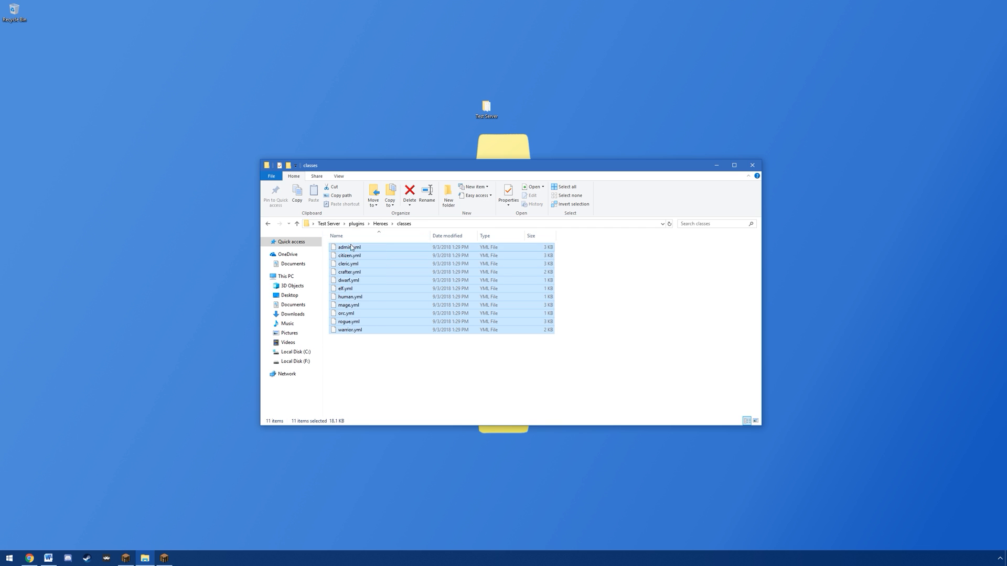
pyautogui.click(373, 386)
# Step: Open citizen.yml in Notepad++, set its default option to false, save the file and close the editor
pyautogui.rightClick(347, 256)
pyautogui.click(380, 288)
pyautogui.moveTo(80, 63); pyautogui.dragTo(61, 66)
pyautogui.write('fal')
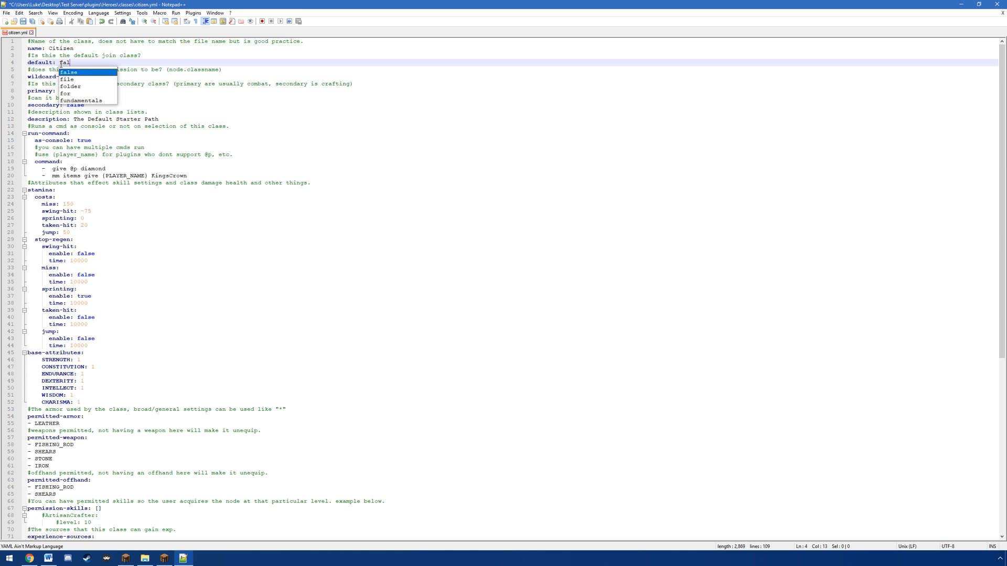
pyautogui.hotkey('ctrl', 's')
pyautogui.click(32, 33)
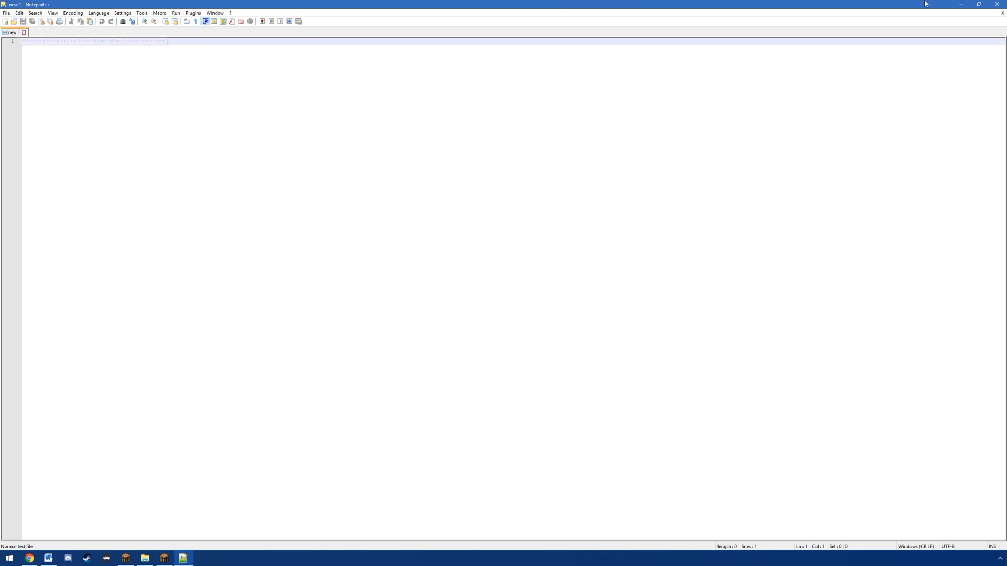
pyautogui.click(996, 4)
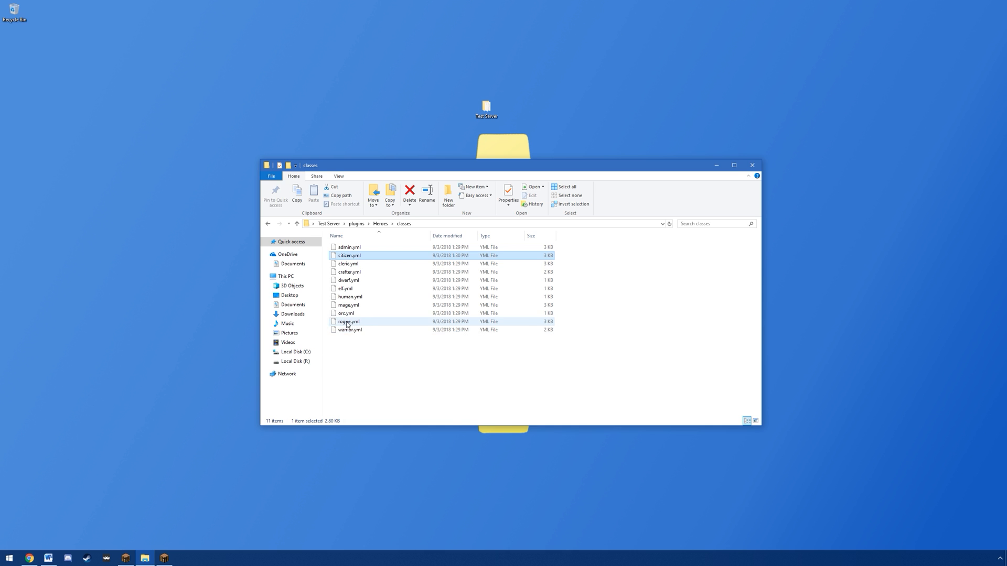
# Step: Open rogue.yml from the classes folder in Notepad++, set its default option to true and save the file
pyautogui.rightClick(345, 322)
pyautogui.click(375, 354)
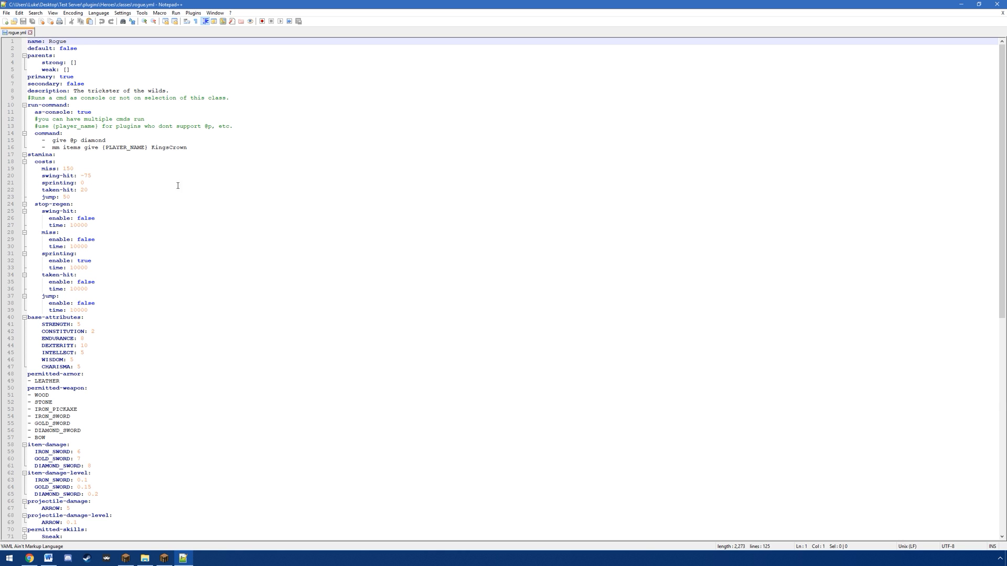
pyautogui.moveTo(79, 49); pyautogui.dragTo(60, 48)
pyautogui.write('tru')
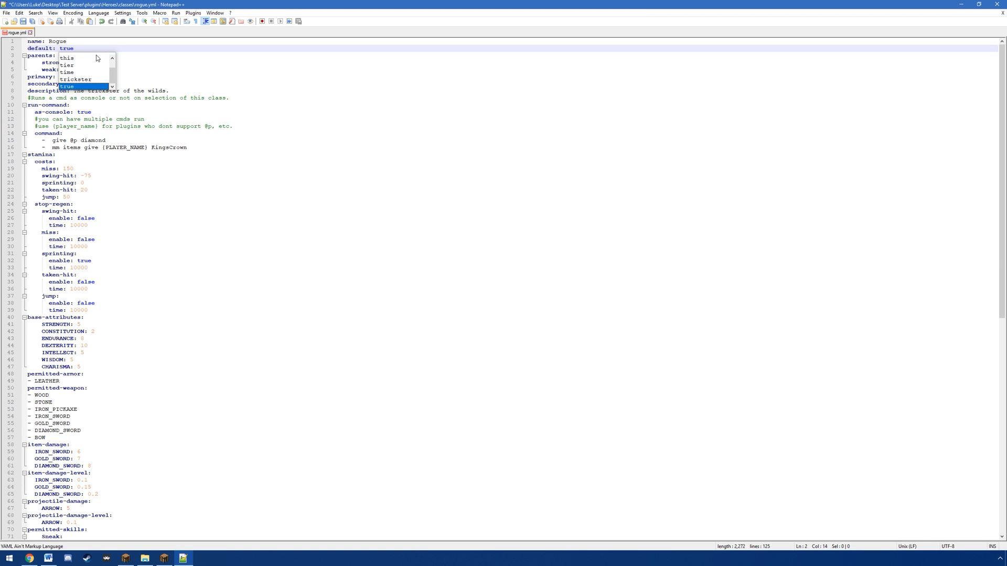
pyautogui.hotkey('ctrl', 's')
# Step: Change the class name in rogue.yml to Wild and save the file
pyautogui.click(76, 40)
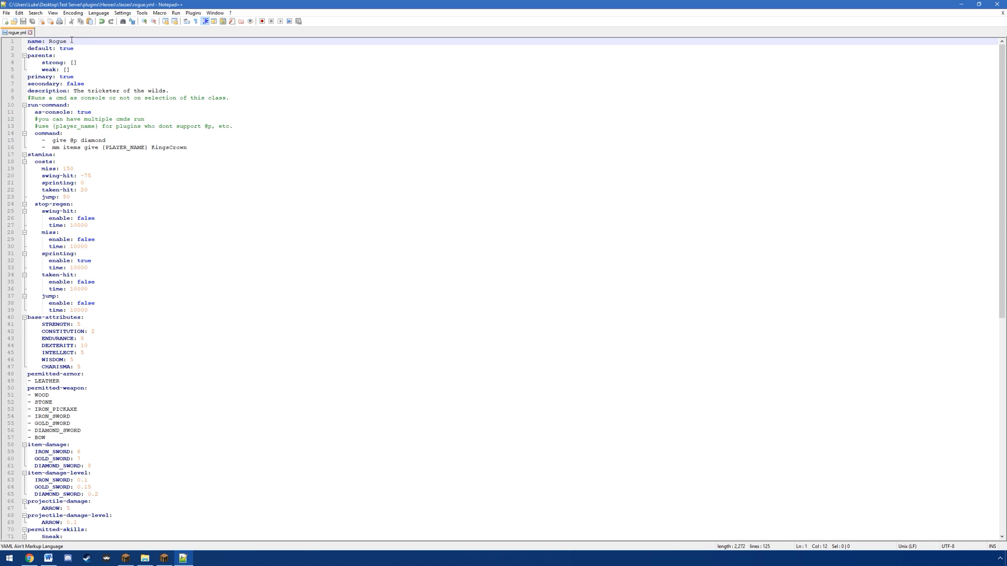
pyautogui.moveTo(67, 41); pyautogui.dragTo(50, 42)
pyautogui.write('Wild')
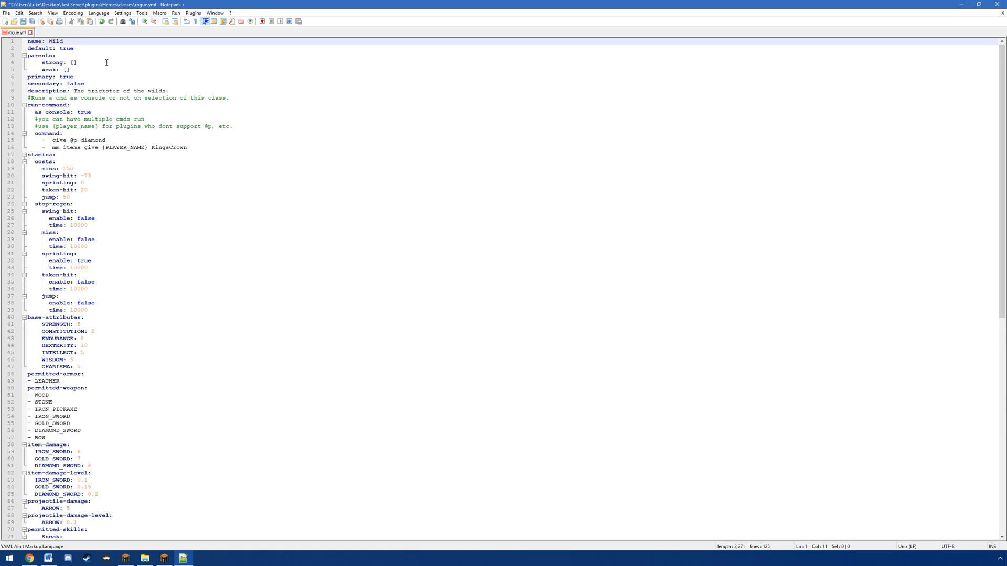
pyautogui.hotkey('ctrl', 's')
# Step: Restore the class name to Rogue and save the file
pyautogui.press('BackSpace')
pyautogui.press('BackSpace')
pyautogui.press('BackSpace')
pyautogui.press('BackSpace')
pyautogui.write('Rogue')
pyautogui.hotkey('ctrl', 's')
# Step: Examine the Rogue class's parents, primary, secondary, description and run-command settings
pyautogui.moveTo(27, 56); pyautogui.dragTo(84, 69)
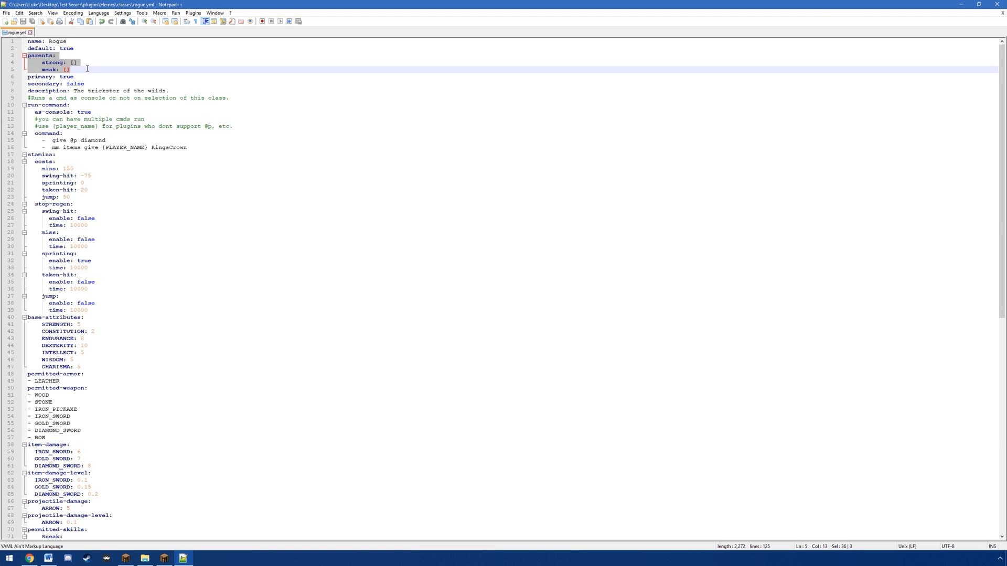
pyautogui.click(88, 68)
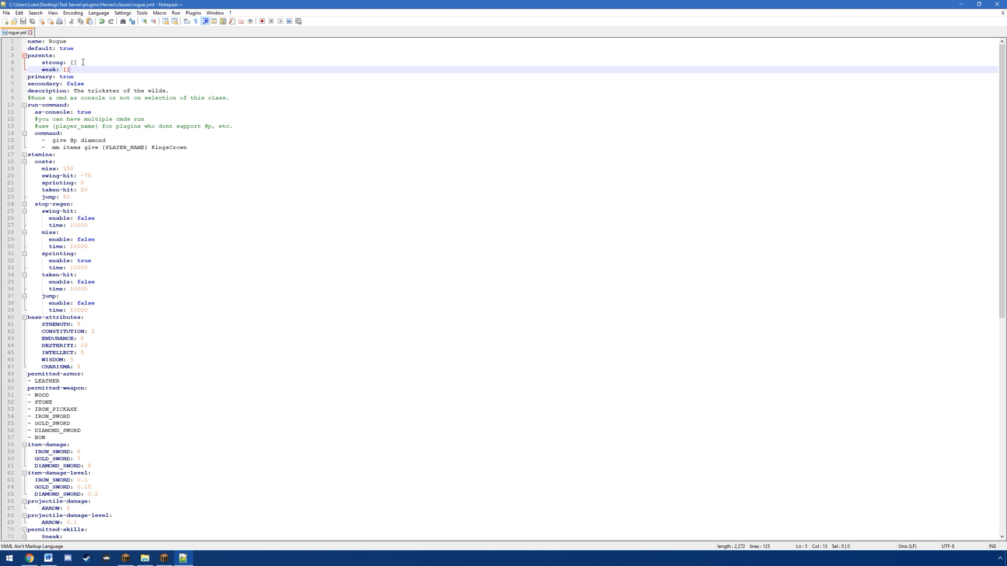
pyautogui.click(83, 63)
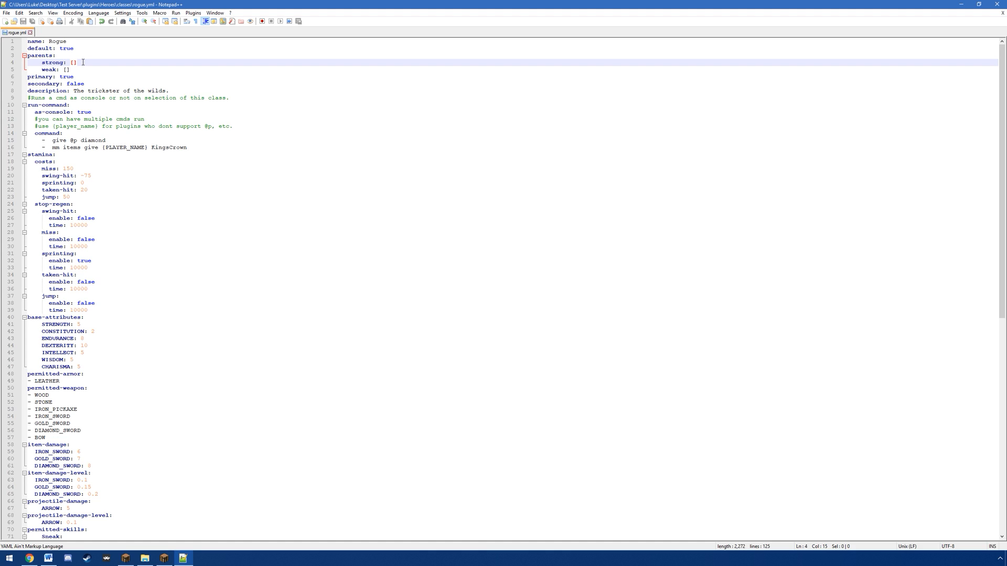
pyautogui.click(82, 76)
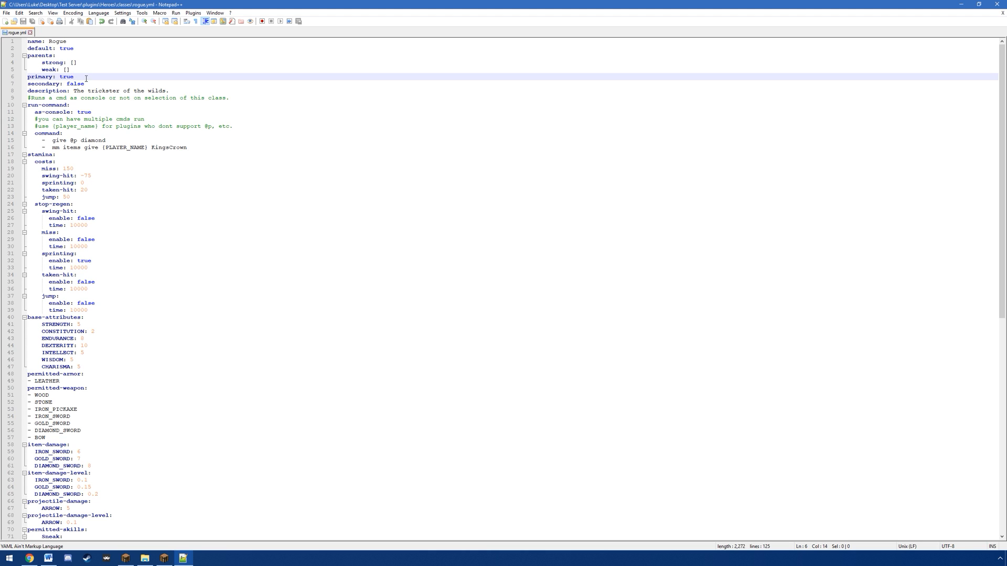
pyautogui.click(93, 83)
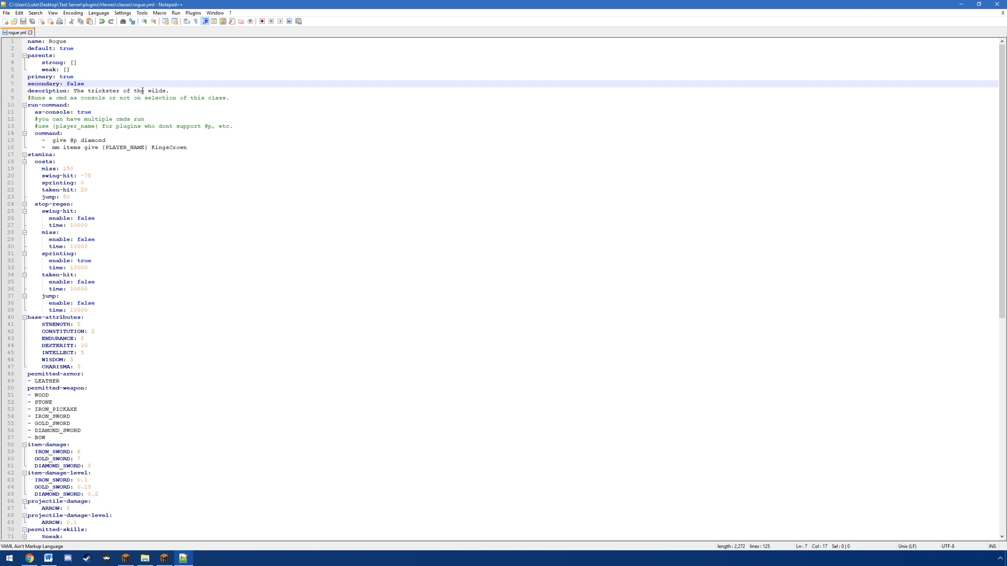
pyautogui.moveTo(166, 90); pyautogui.dragTo(89, 91)
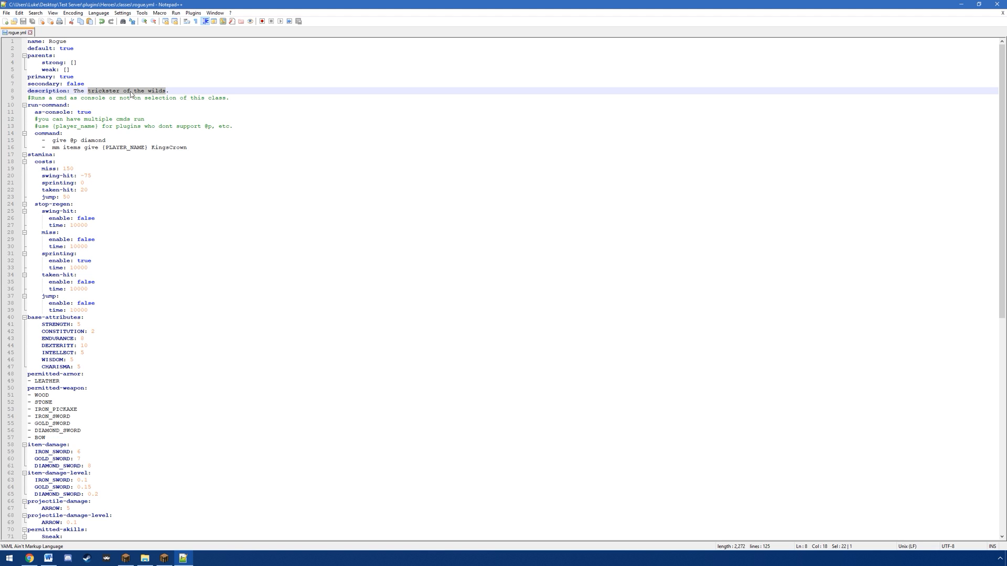
pyautogui.moveTo(28, 105); pyautogui.dragTo(194, 148)
pyautogui.click(197, 153)
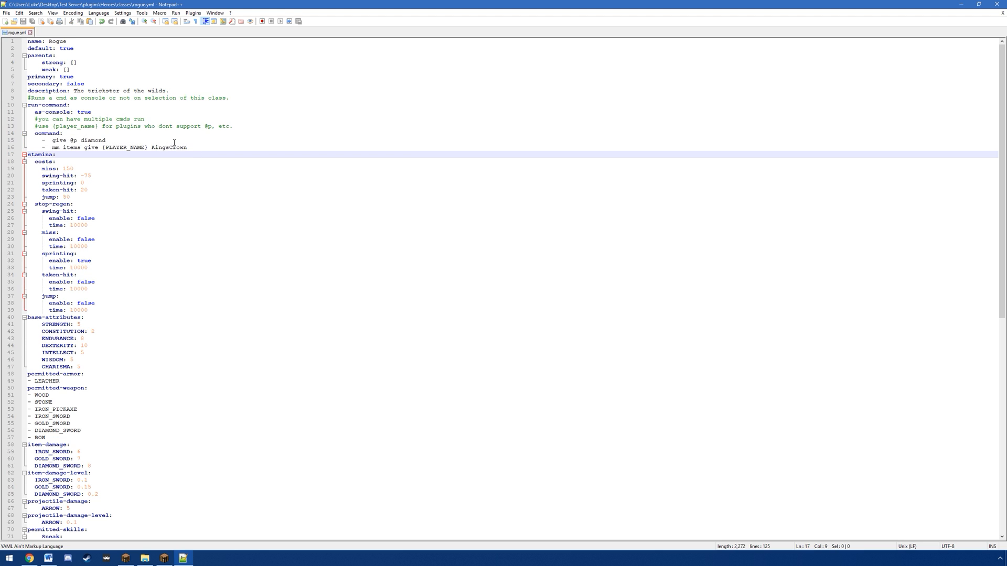
pyautogui.moveTo(53, 141); pyautogui.dragTo(116, 140)
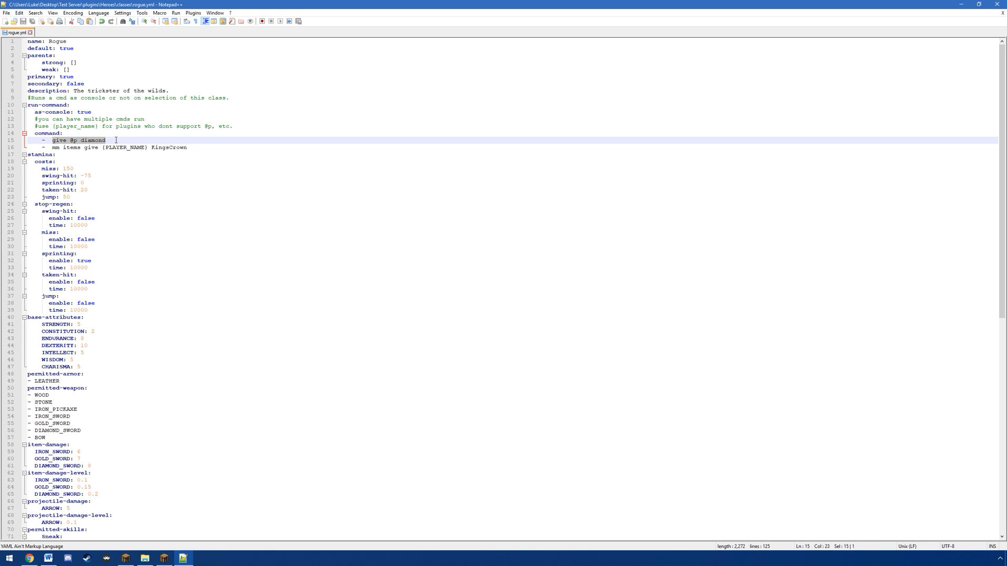
pyautogui.moveTo(52, 147); pyautogui.dragTo(192, 148)
# Step: Add a third run-command entry after the KingsCrown line: msg {PLYAER_NAME} You picked a good class!
pyautogui.click(209, 148)
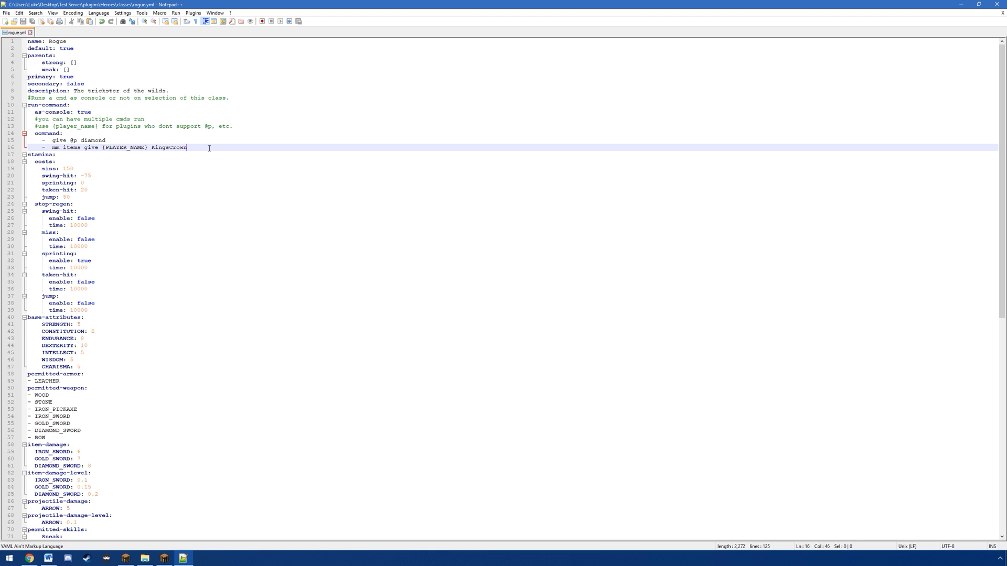
pyautogui.press('Return')
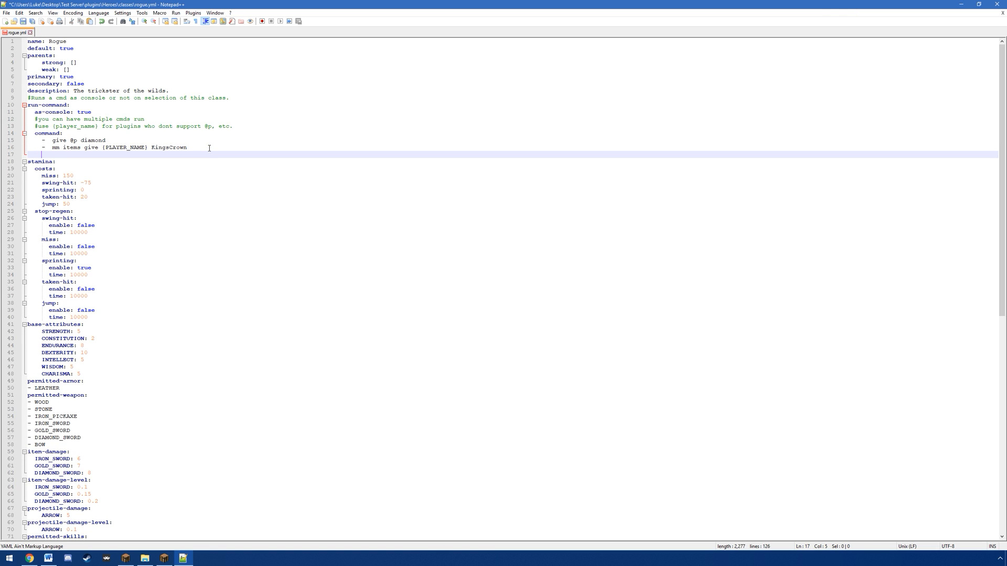
pyautogui.write('-  msg {PLYAER_NAME} You picked a good class!')
pyautogui.moveTo(116, 155); pyautogui.dragTo(186, 149)
pyautogui.click(193, 153)
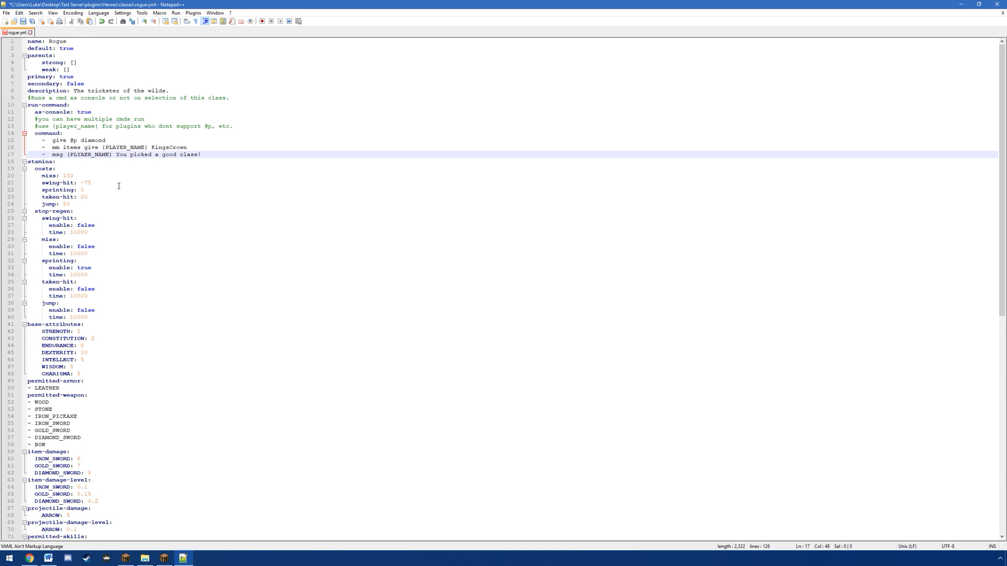
# Step: Examine the Rogue class's stamina costs, stop-regen settings and base attributes
pyautogui.scroll(-3, 119, 186)
pyautogui.moveTo(27, 98); pyautogui.dragTo(93, 163)
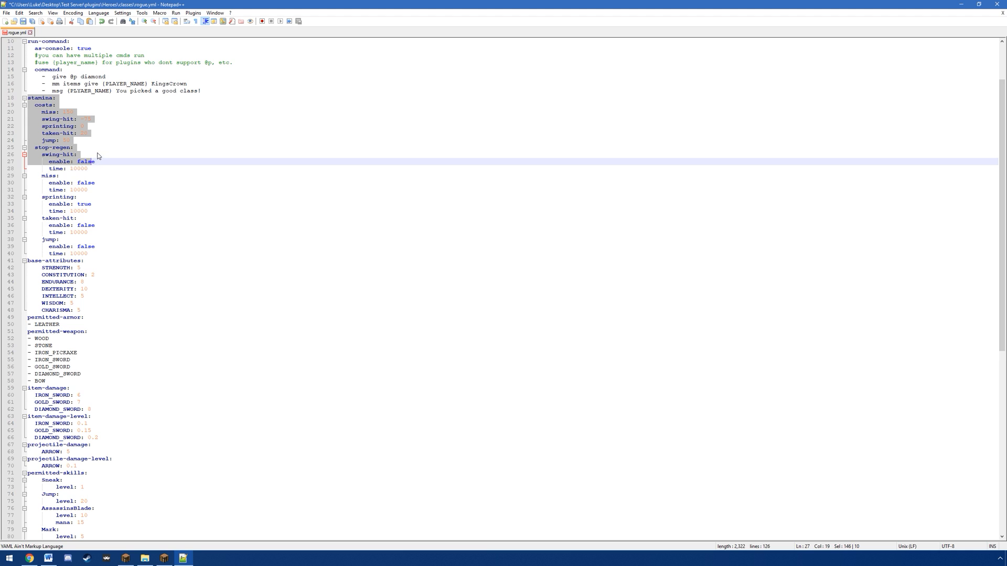
pyautogui.click(89, 150)
pyautogui.click(75, 134)
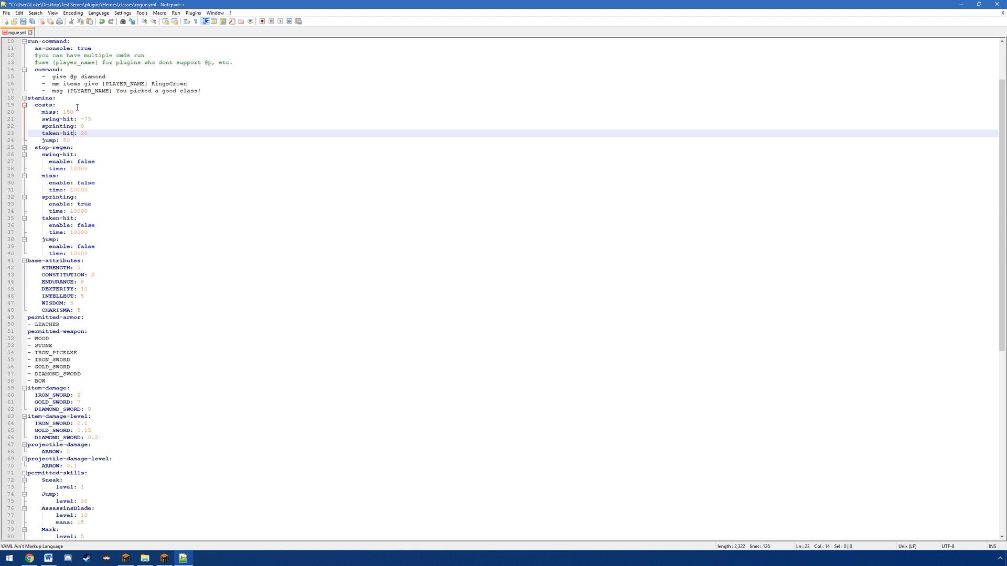
pyautogui.scroll(-4, 77, 107)
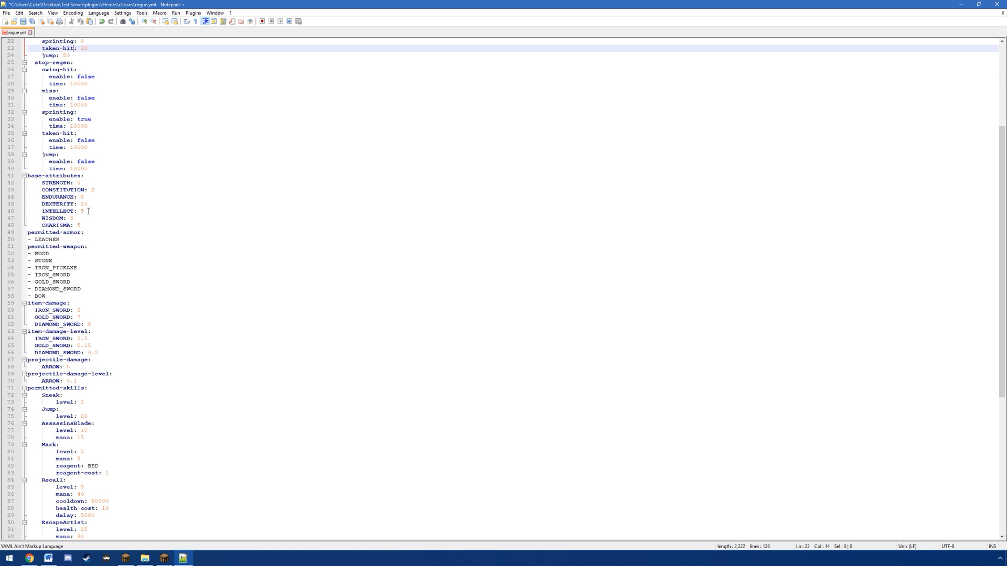
pyautogui.scroll(-4, 84, 208)
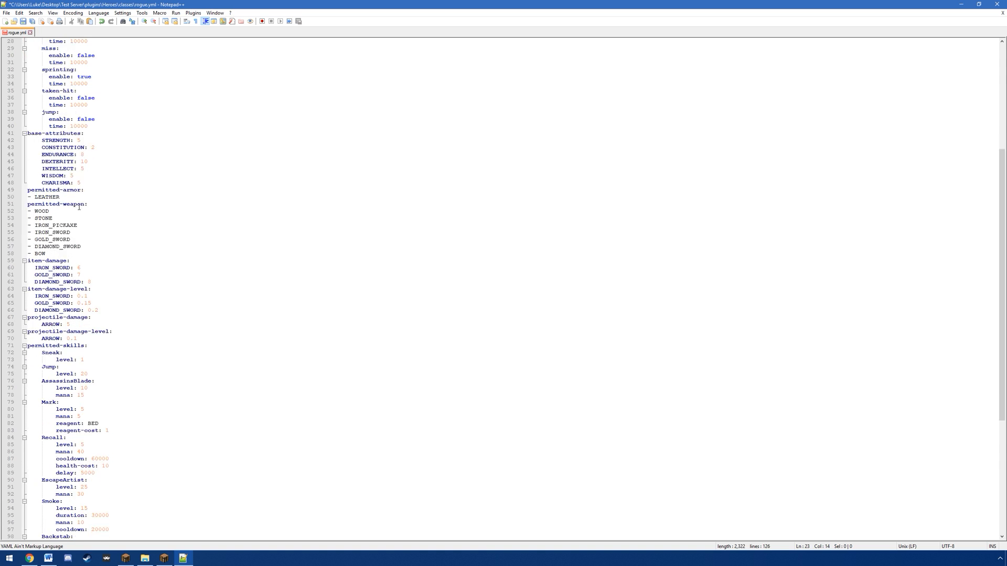
# Step: Try narrowing the permitted armor entry to LEATHER_HELMET and revert it to LEATHER
pyautogui.click(70, 153)
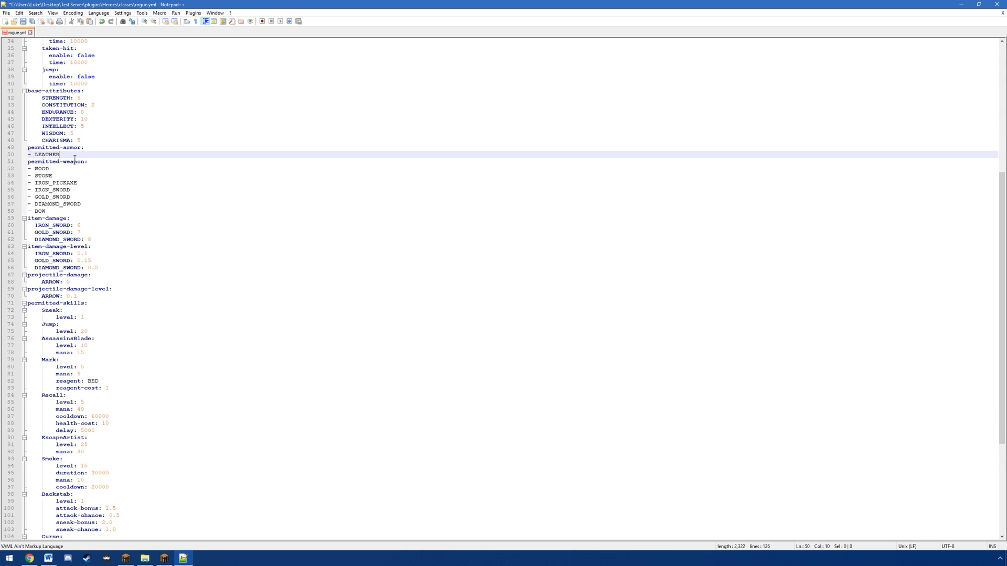
pyautogui.write('_HELMET')
pyautogui.moveTo(111, 156); pyautogui.dragTo(60, 155)
pyautogui.press('BackSpace')
# Step: Add CHAIN_BREASTPLATE as a second permitted armor entry below LEATHER
pyautogui.press('Return')
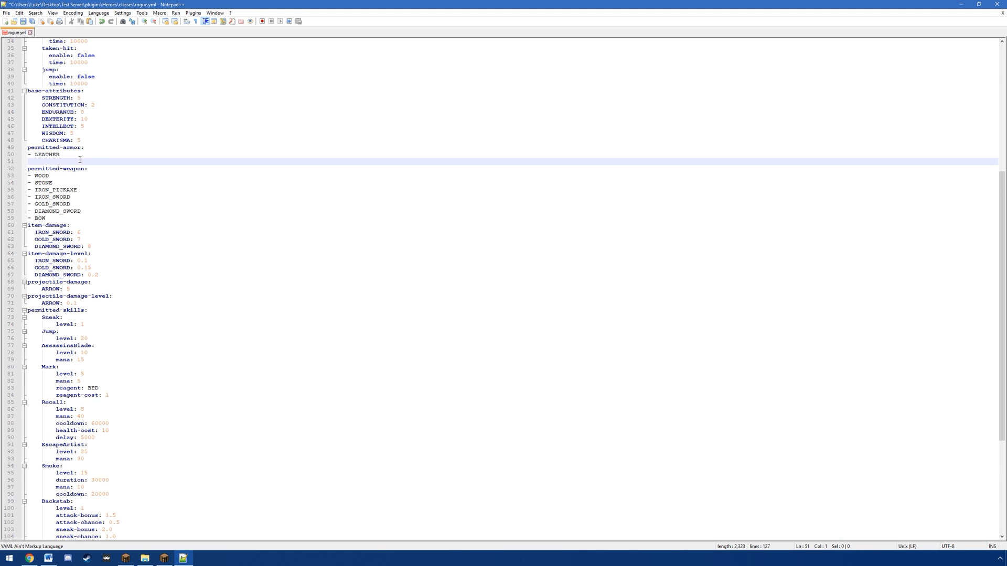
pyautogui.write('- CHAIN_BREAST')
# Step: In the permitted weapons, shorten IRON_PICKAXE to IRON and remove the IRON_SWORD and GOLD_SWORD entries
pyautogui.moveTo(35, 176); pyautogui.dragTo(74, 215)
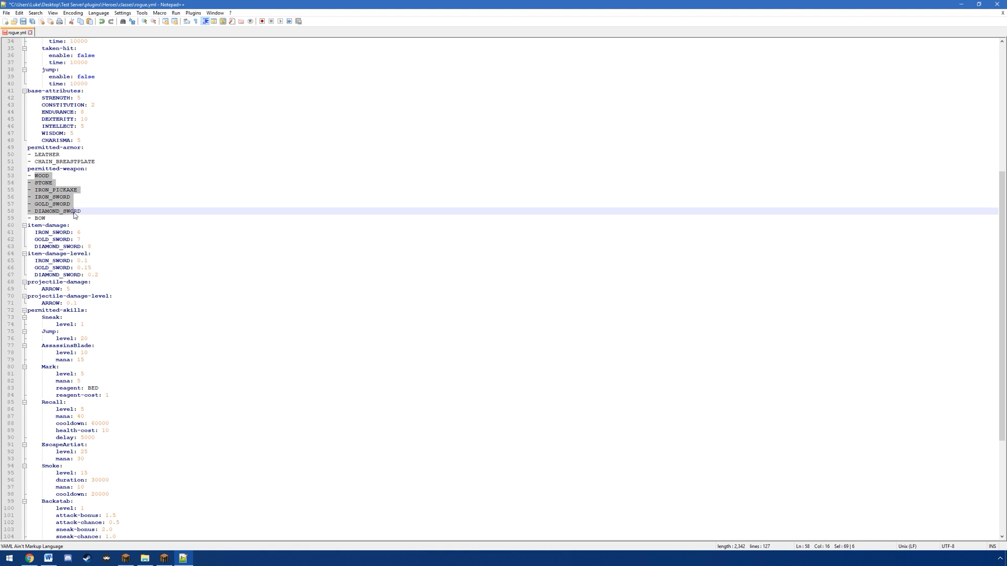
pyautogui.doubleClick(47, 177)
pyautogui.click(60, 185)
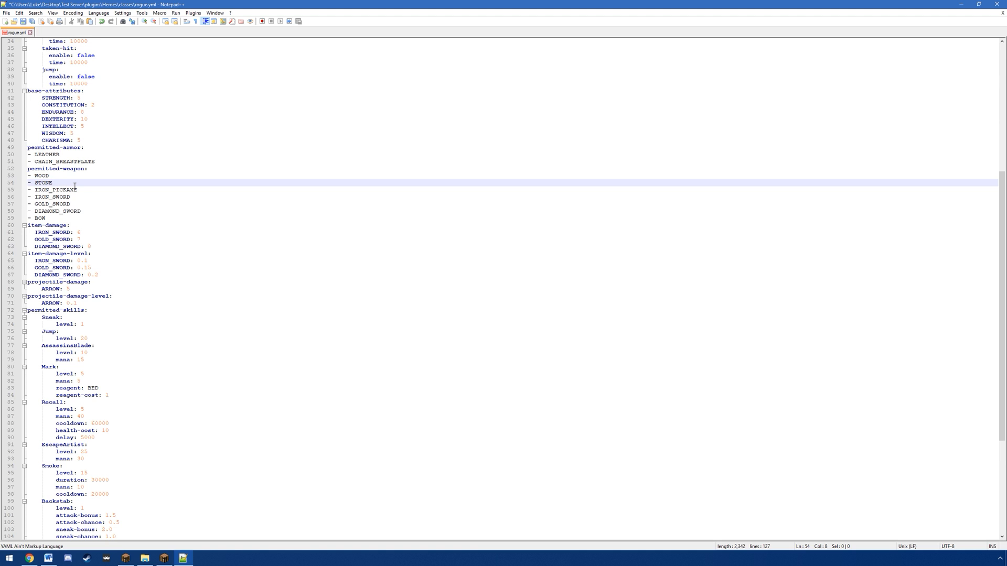
pyautogui.moveTo(35, 190); pyautogui.dragTo(71, 197)
pyautogui.click(35, 197)
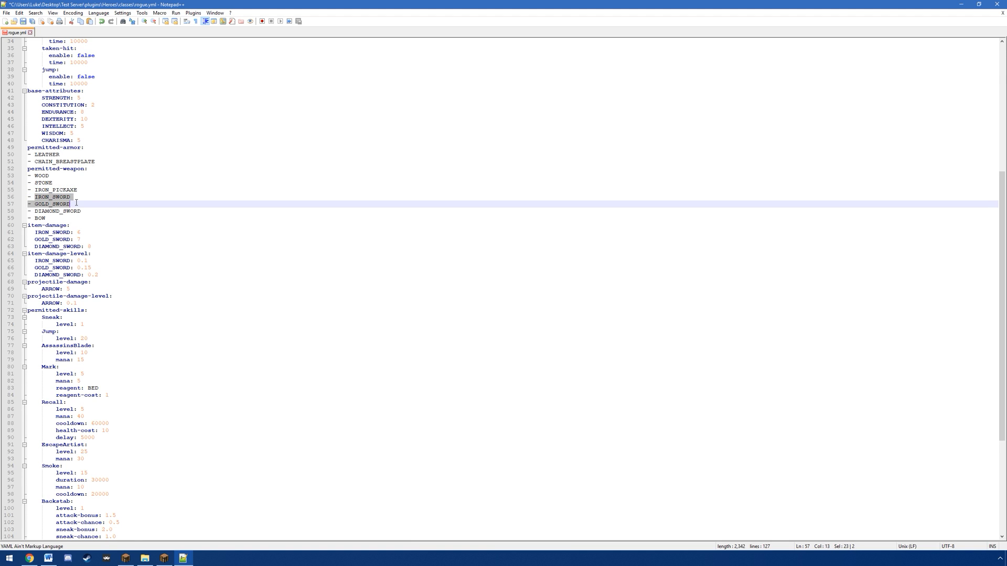
pyautogui.click(46, 196)
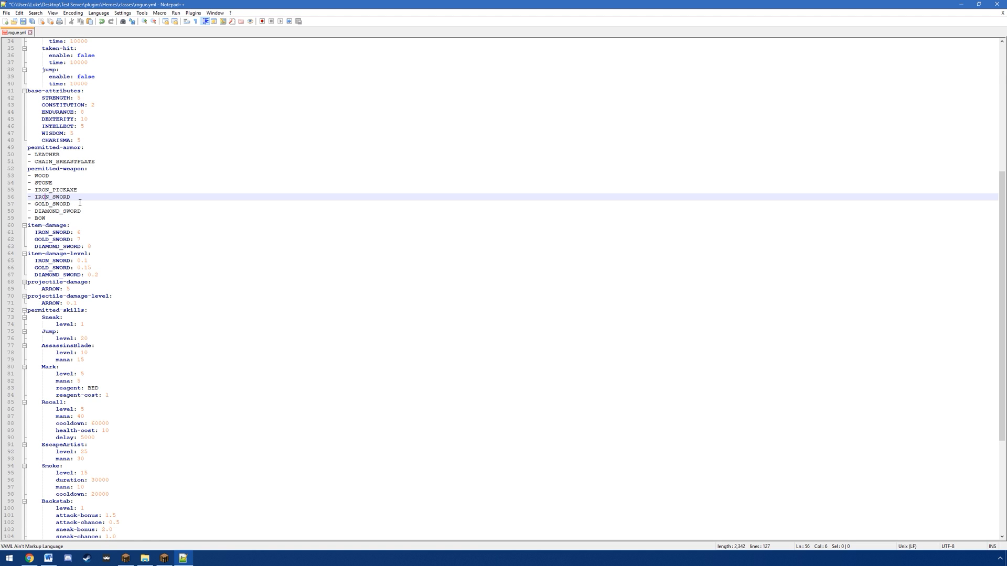
pyautogui.moveTo(82, 205); pyautogui.dragTo(83, 200)
pyautogui.press('BackSpace')
pyautogui.moveTo(80, 191)
pyautogui.mouseDown()
pyautogui.moveTo(49, 191)
pyautogui.moveTo(73, 192)
pyautogui.mouseUp()
pyautogui.press('BackSpace')
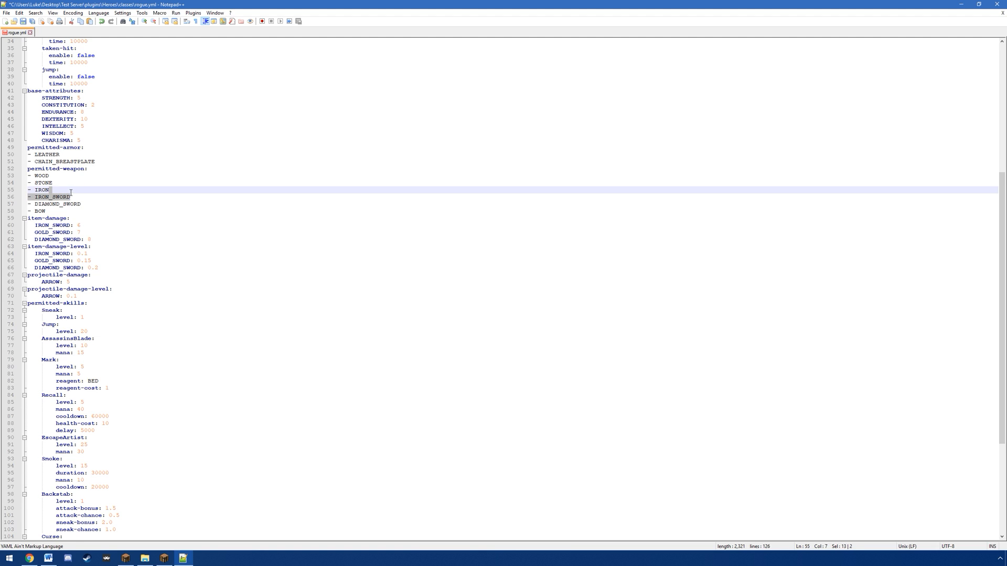
pyautogui.press('BackSpace')
pyautogui.click(86, 199)
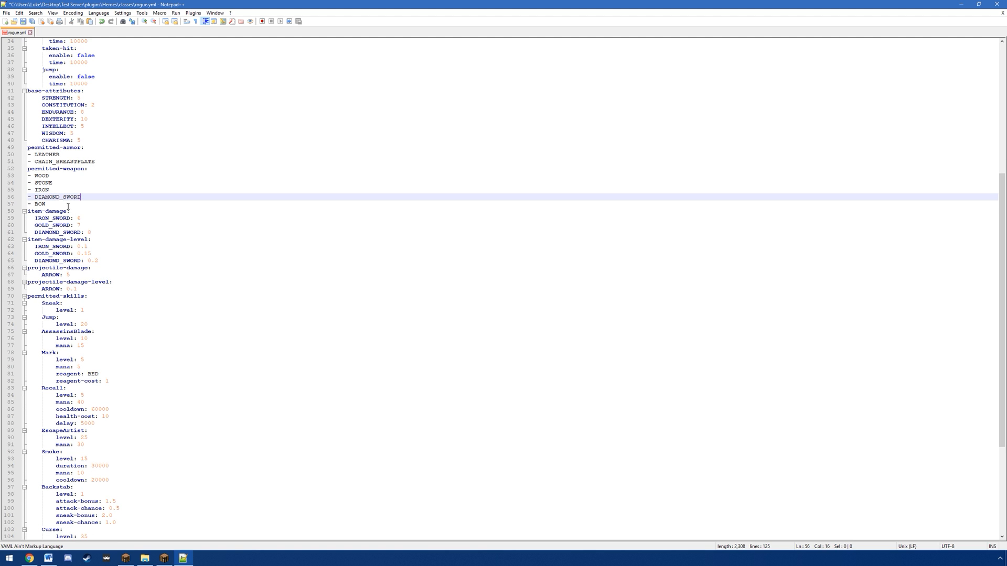
# Step: Add BLAZE_ROD to the permitted weapons below BOW
pyautogui.click(61, 205)
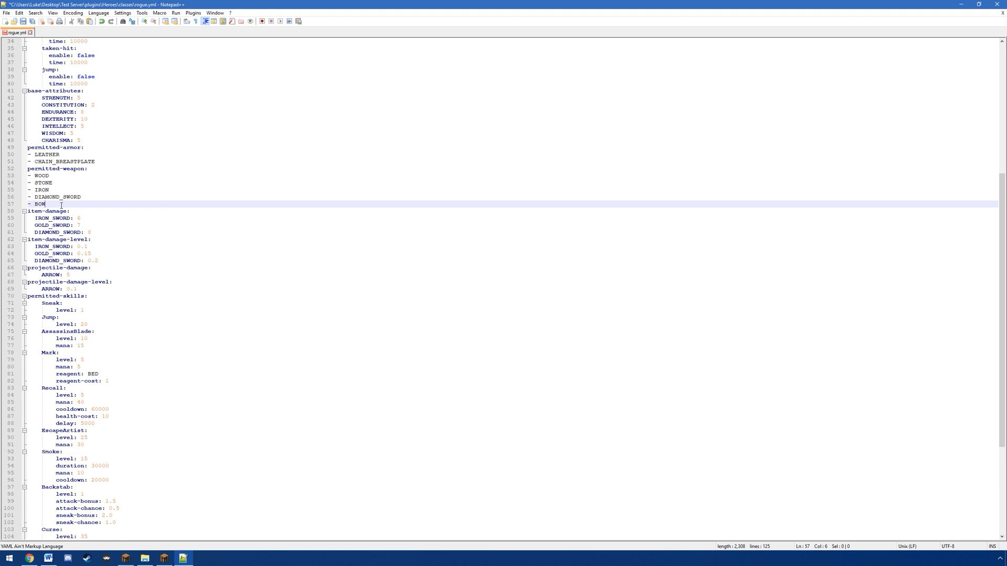
pyautogui.press('Return')
pyautogui.write('- B')
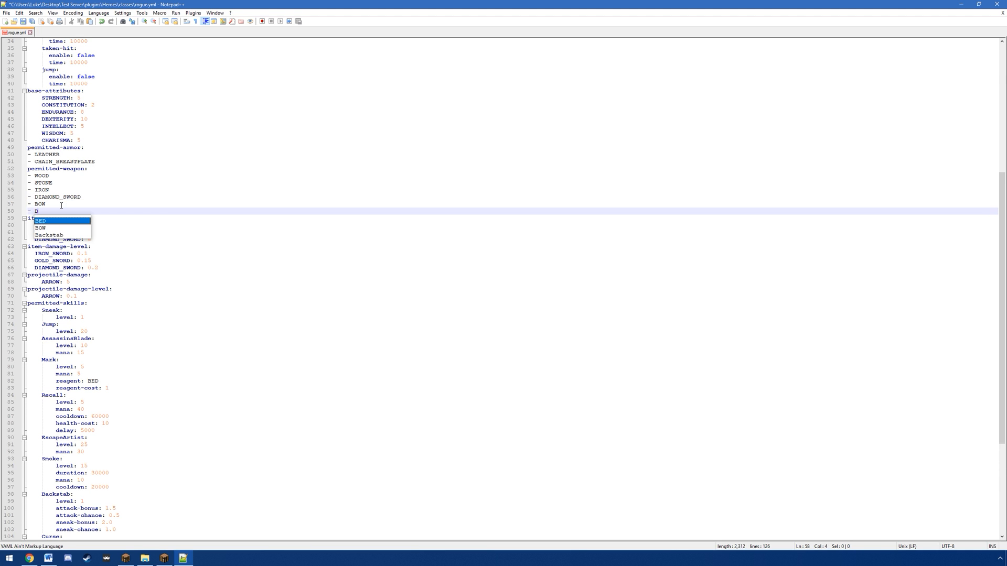
pyautogui.write('LAZE_ROD')
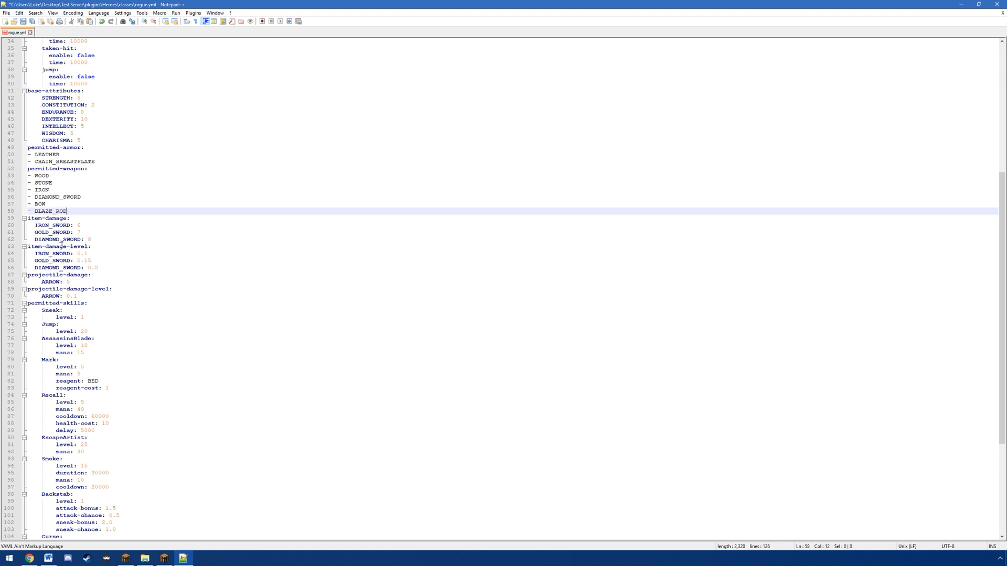
# Step: Add a BLAZE_ROD entry with a value of 100 to the item-damage section below DIAMOND_SWORD
pyautogui.moveTo(33, 225); pyautogui.dragTo(108, 240)
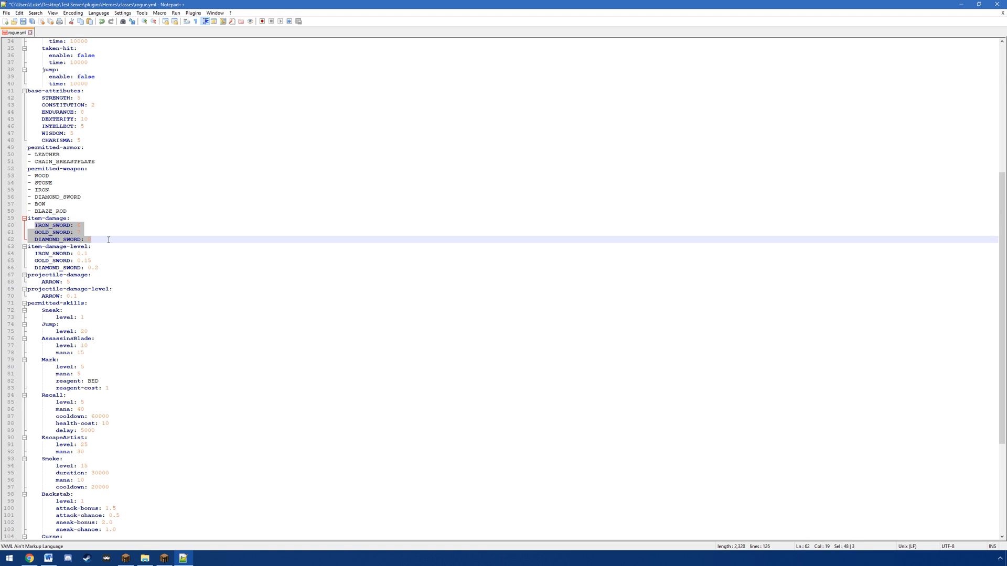
pyautogui.click(83, 225)
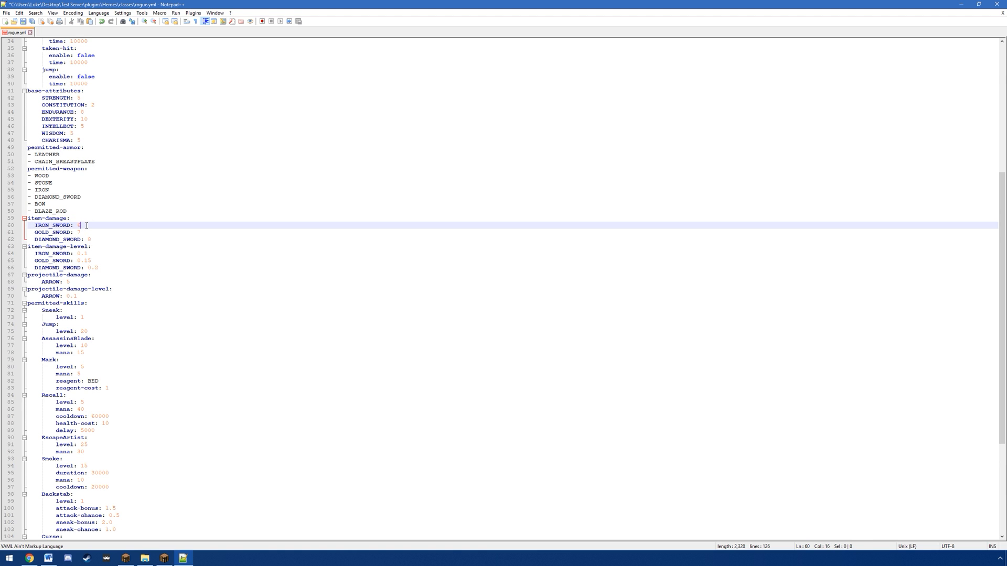
pyautogui.click(100, 240)
pyautogui.press('Return')
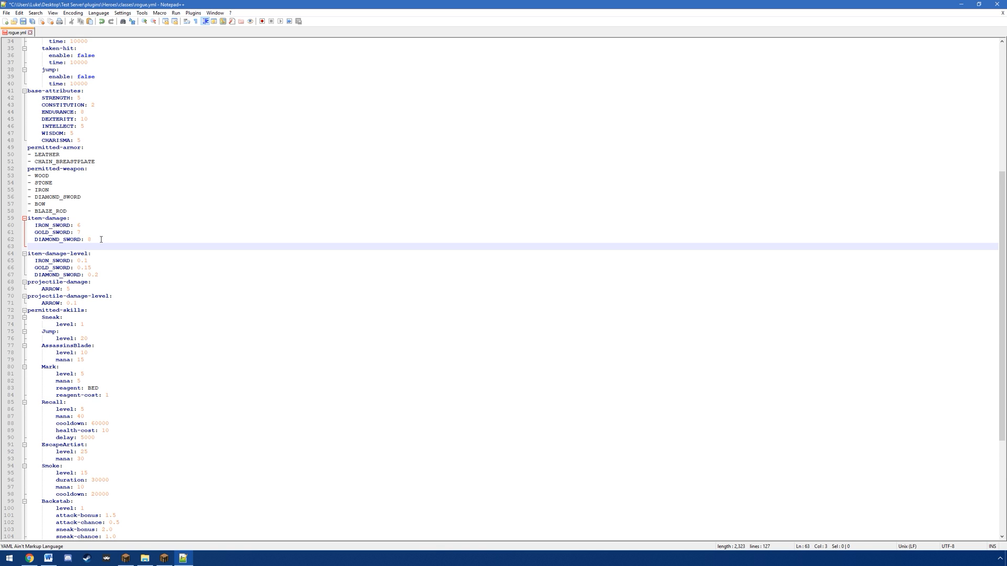
pyautogui.write('BLAZE_ROD : 100')
# Step: Examine the item-damage, item-damage-level, projectile-damage and projectile-damage-level entries in the rogue class file
pyautogui.scroll(-3, 125, 253)
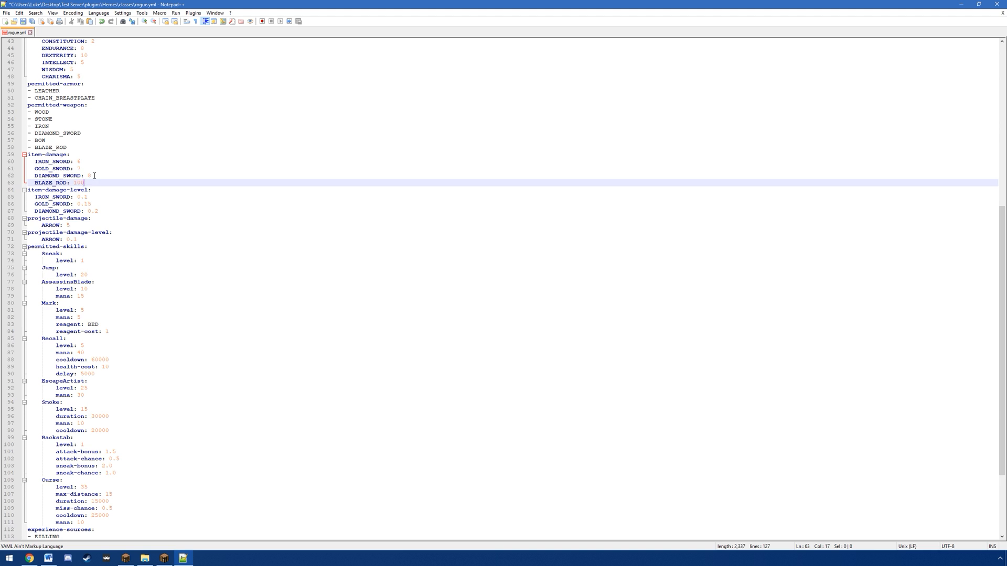
pyautogui.click(98, 175)
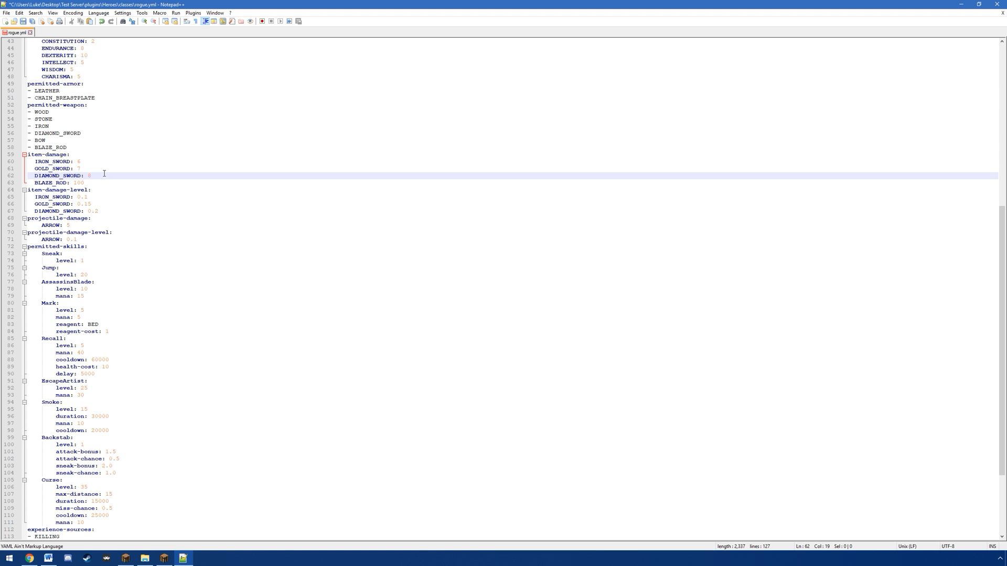
pyautogui.click(104, 214)
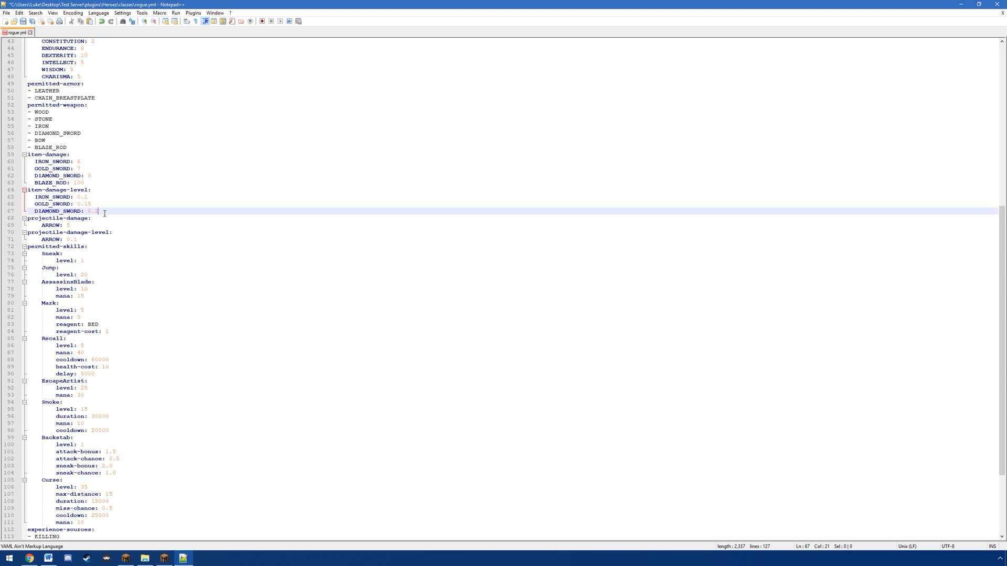
pyautogui.click(95, 176)
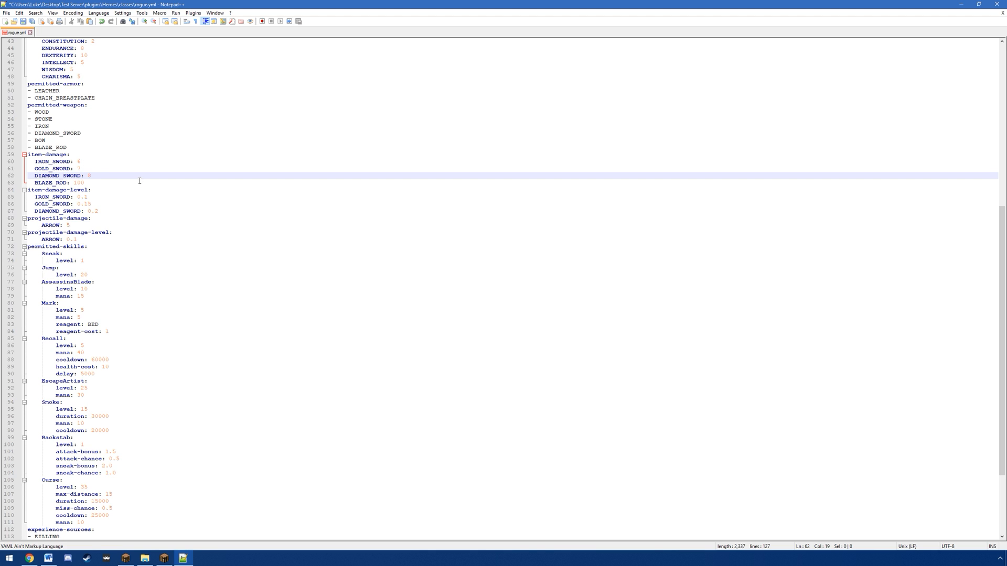
pyautogui.click(112, 210)
pyautogui.scroll(-2, 130, 201)
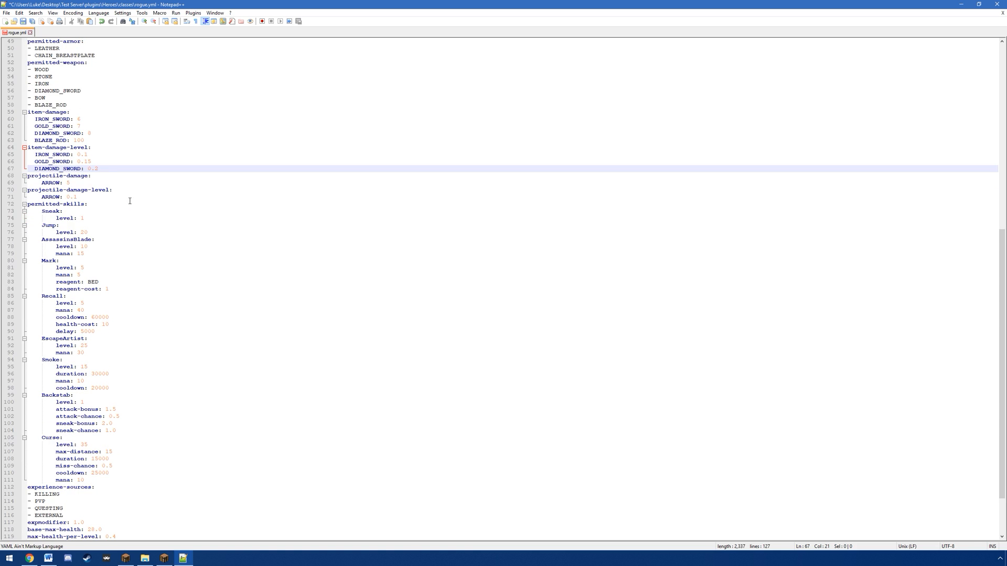
pyautogui.click(83, 182)
pyautogui.click(104, 125)
pyautogui.click(84, 183)
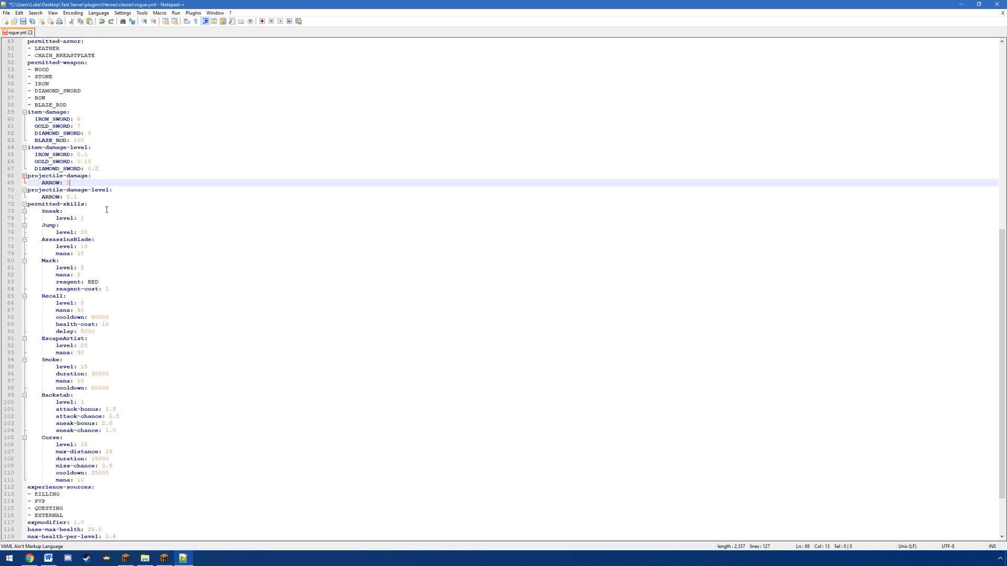
pyautogui.click(87, 198)
pyautogui.click(118, 167)
pyautogui.click(98, 196)
pyautogui.click(88, 183)
pyautogui.click(90, 203)
pyautogui.press('Up')
pyautogui.press('Up')
pyautogui.press('Up')
pyautogui.press('Up')
pyautogui.scroll(-3, 103, 213)
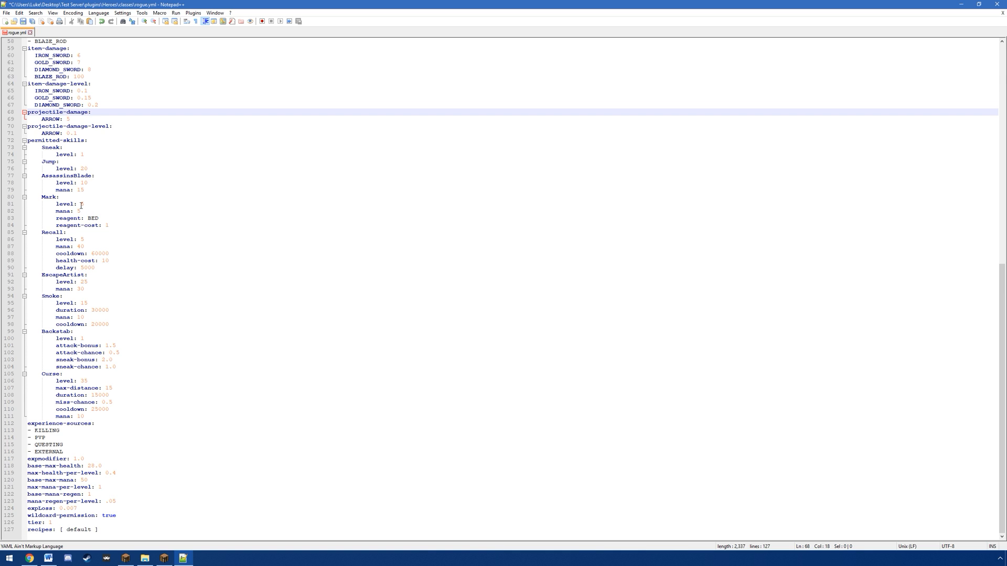
# Step: Switch to File Explorer and open skills.yml from the Heroes plugin folder in Notepad++
pyautogui.click(144, 558)
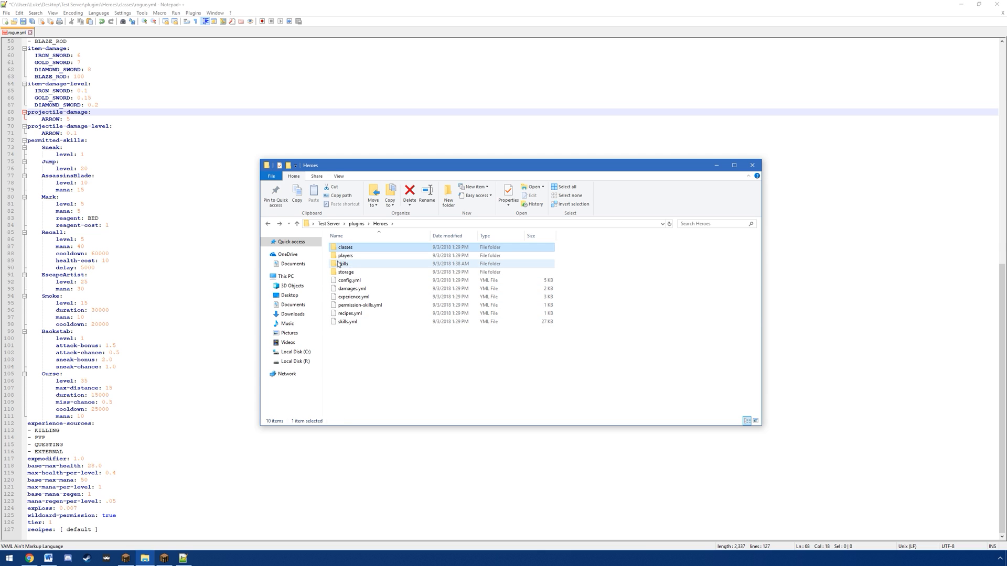
pyautogui.rightClick(342, 323)
pyautogui.click(369, 354)
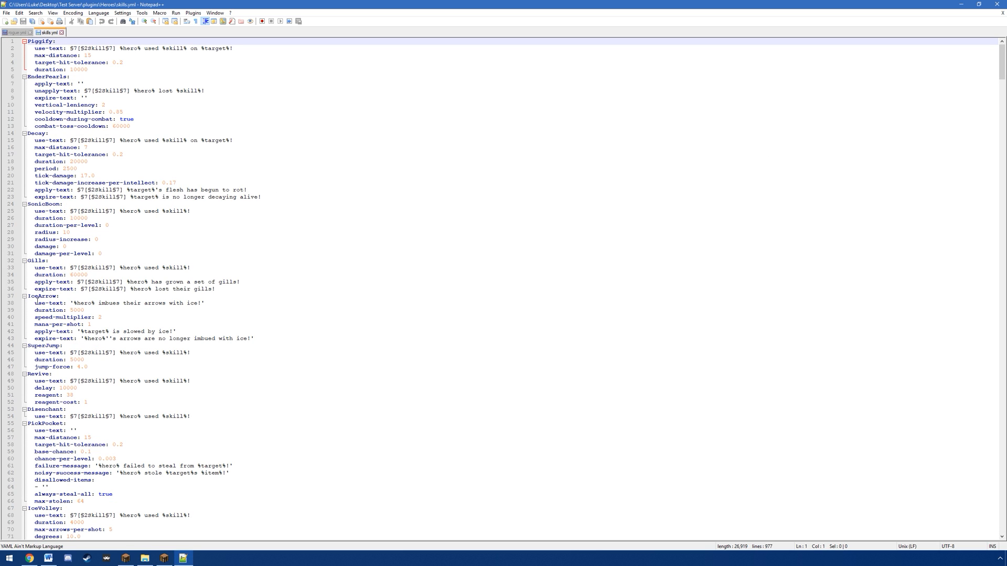
# Step: Copy the whole IceArrow block from skills.yml into rogue.yml's permitted-skills, directly below the Curse skill
pyautogui.moveTo(28, 296); pyautogui.dragTo(282, 339)
pyautogui.hotkey('ctrl', 'c')
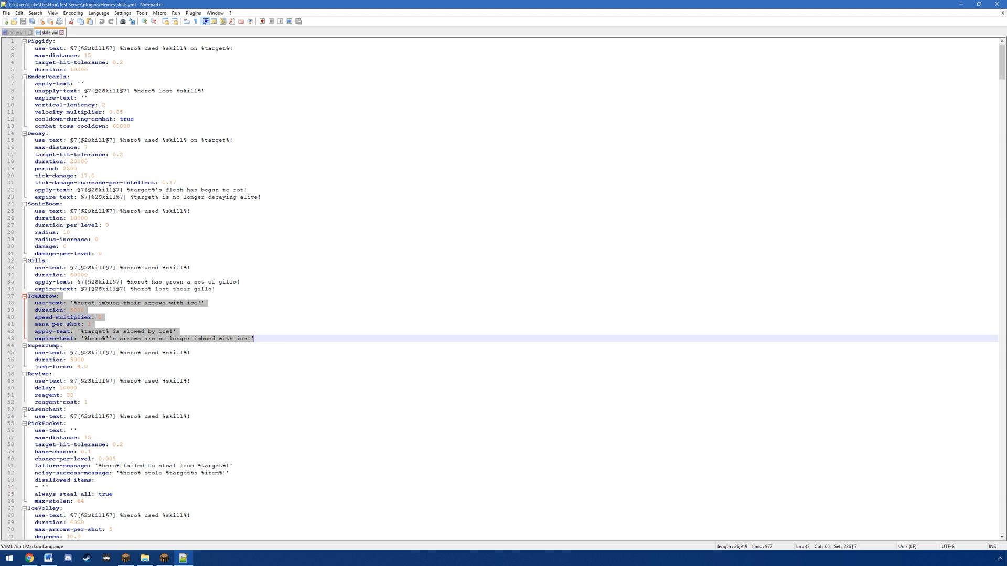
pyautogui.hotkey('ctrl', 'Tab')
pyautogui.click(108, 410)
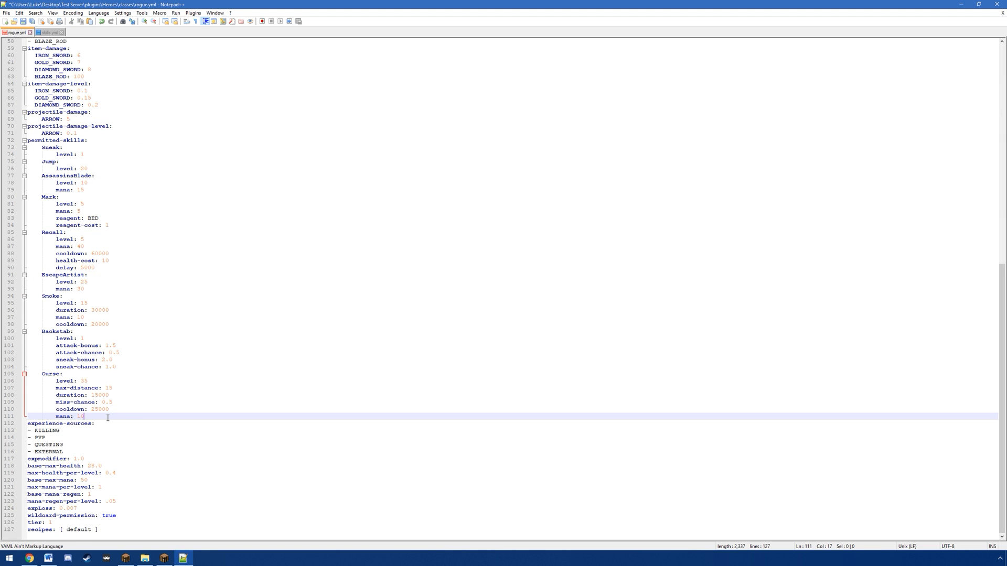
pyautogui.press('Return')
pyautogui.hotkey('ctrl', 'v')
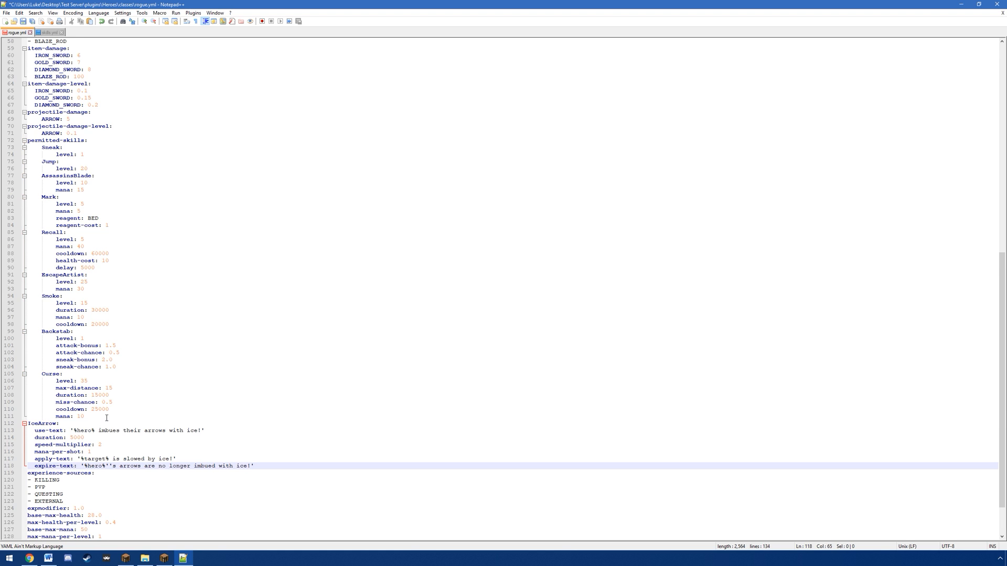
# Step: Indent the pasted IceArrow heading and its property lines to match the other permitted skills
pyautogui.click(32, 425)
pyautogui.press('Tab')
pyautogui.click(33, 431)
pyautogui.press('Tab')
pyautogui.press('Tab')
pyautogui.click(33, 438)
pyautogui.press('Tab')
pyautogui.press('Tab')
pyautogui.click(33, 445)
pyautogui.press('Tab')
pyautogui.press('Tab')
pyautogui.click(33, 452)
pyautogui.press('Tab')
pyautogui.press('Tab')
pyautogui.click(34, 459)
pyautogui.press('Tab')
pyautogui.press('Tab')
pyautogui.click(34, 466)
pyautogui.press('Tab')
pyautogui.press('Tab')
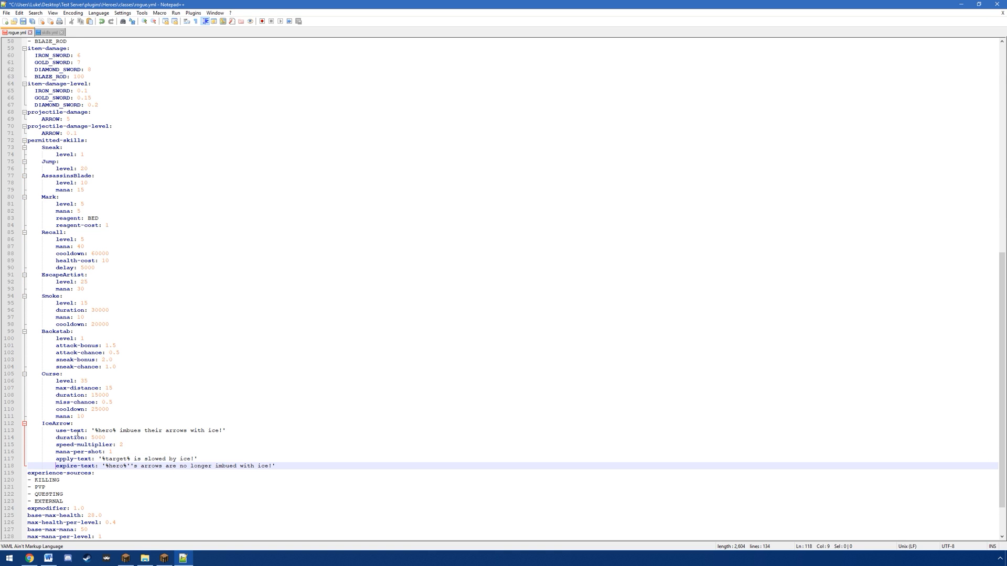
# Step: Change the IceArrow use-text to '%hero% Rogue used ice arrow!'
pyautogui.click(230, 429)
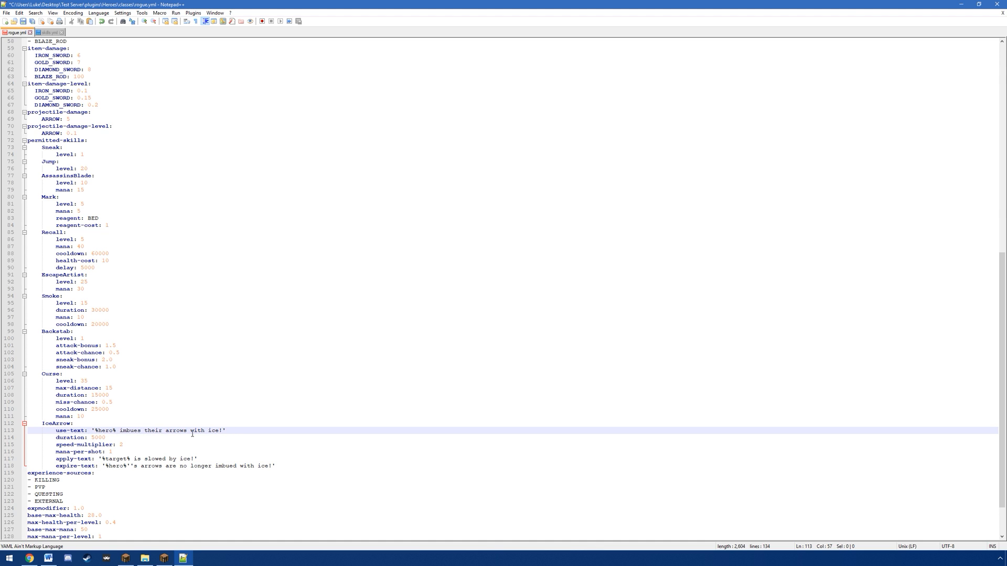
pyautogui.moveTo(215, 430); pyautogui.dragTo(124, 433)
pyautogui.press('BackSpace')
pyautogui.press('BackSpace')
pyautogui.write('Rogue use')
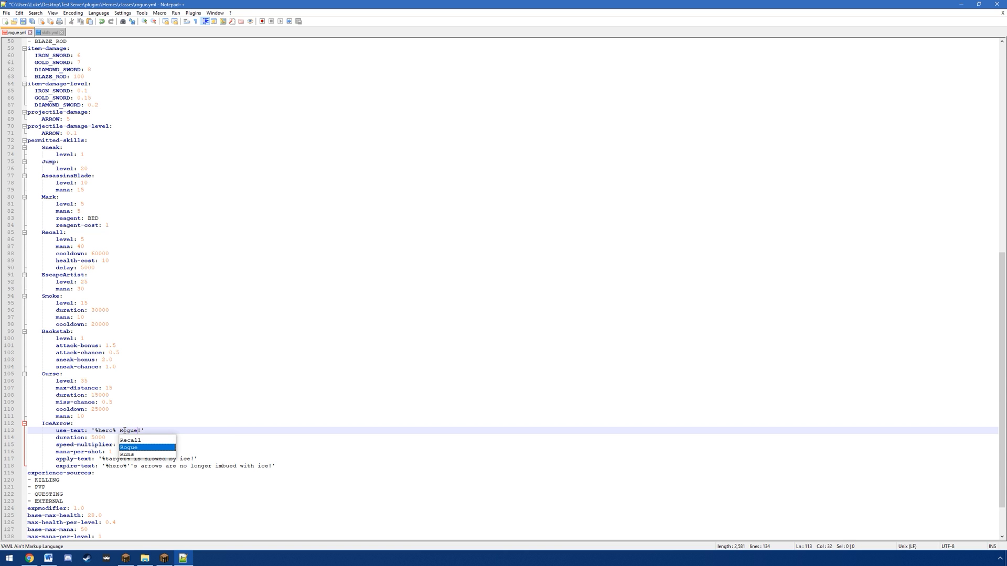
pyautogui.write('d ice arror')
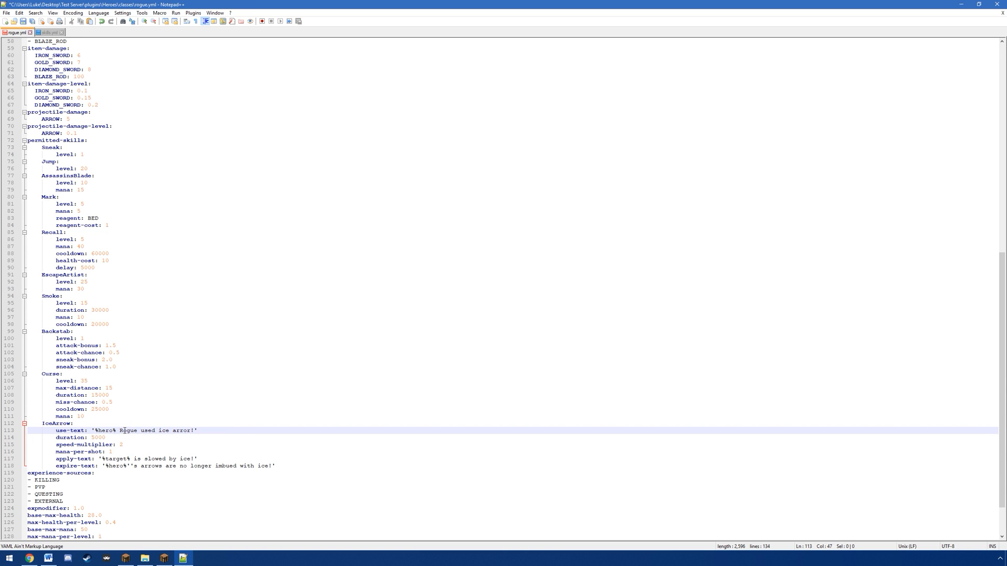
pyautogui.press('BackSpace')
pyautogui.write('w')
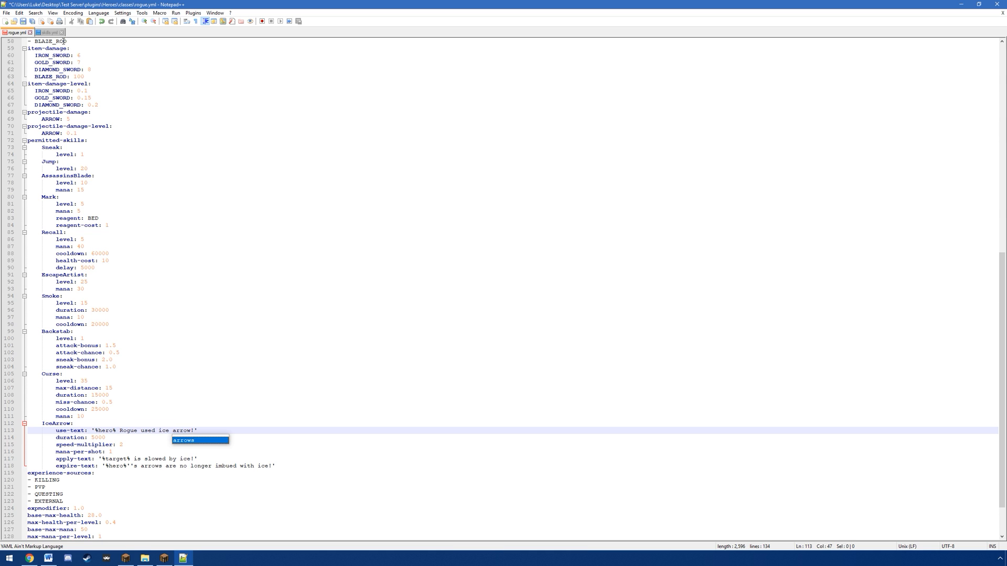
# Step: Compare with IceArrow in skills.yml and remove the use-text, apply-text and expire-text lines from the rogue.yml block
pyautogui.click(50, 33)
pyautogui.click(197, 304)
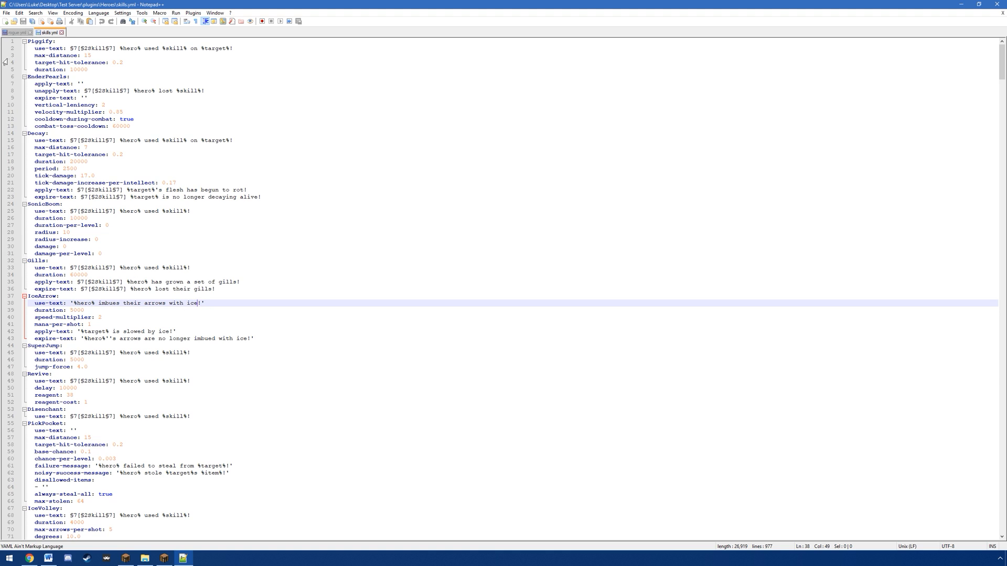
pyautogui.click(24, 32)
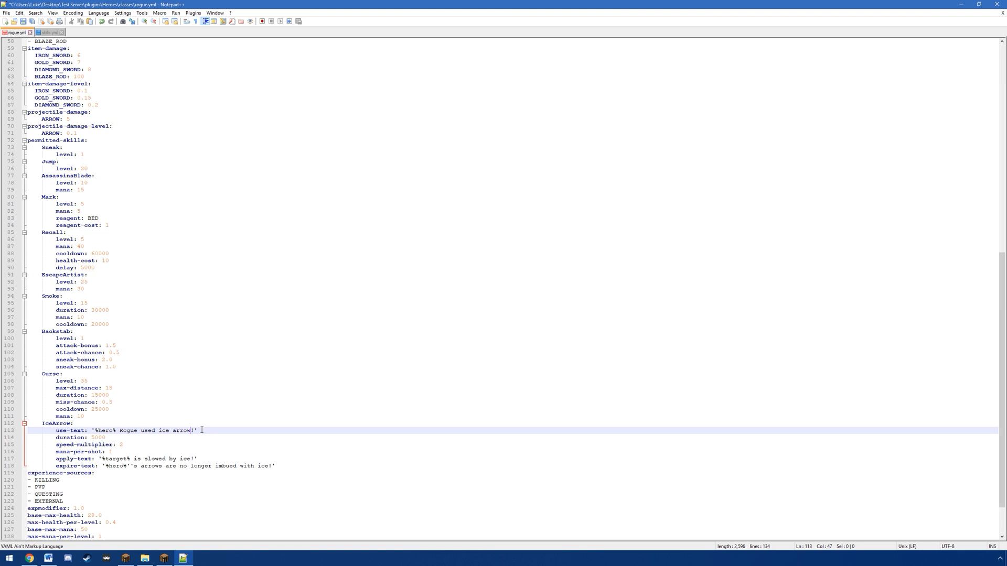
pyautogui.moveTo(202, 430); pyautogui.dragTo(197, 427)
pyautogui.press('BackSpace')
pyautogui.moveTo(278, 460); pyautogui.dragTo(258, 447)
pyautogui.press('BackSpace')
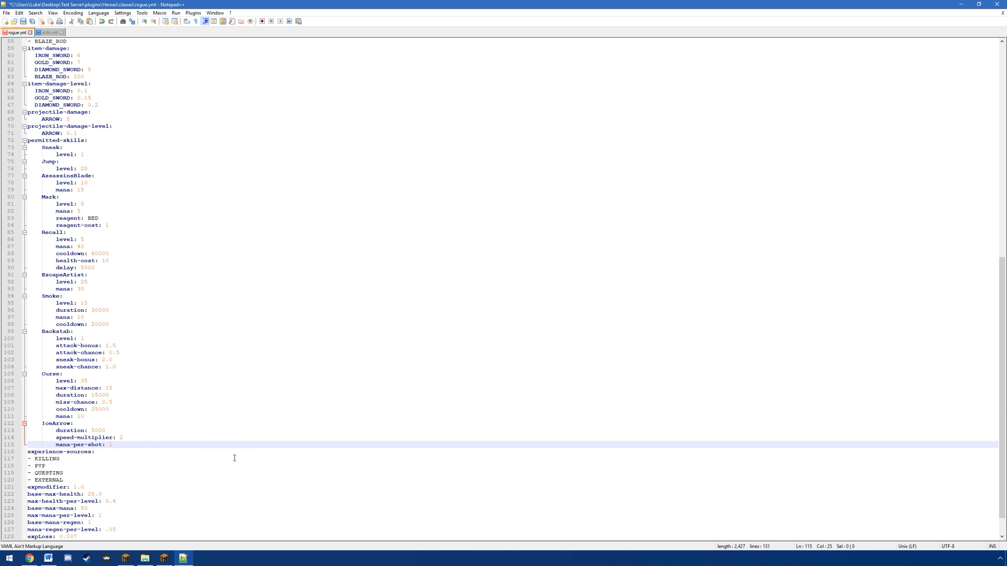
# Step: Add a level: 25 line directly under the IceArrow heading
pyautogui.click(85, 425)
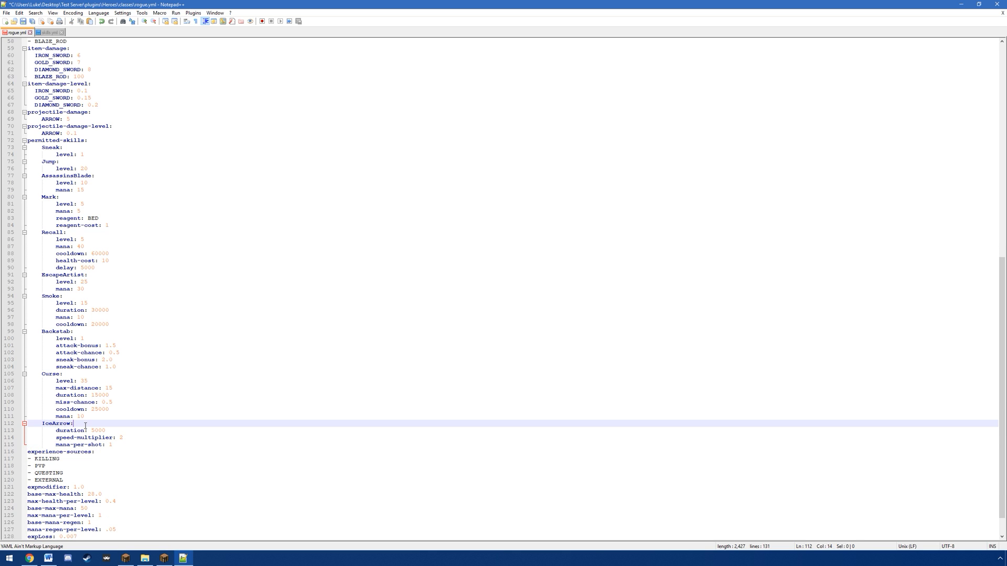
pyautogui.press('Return')
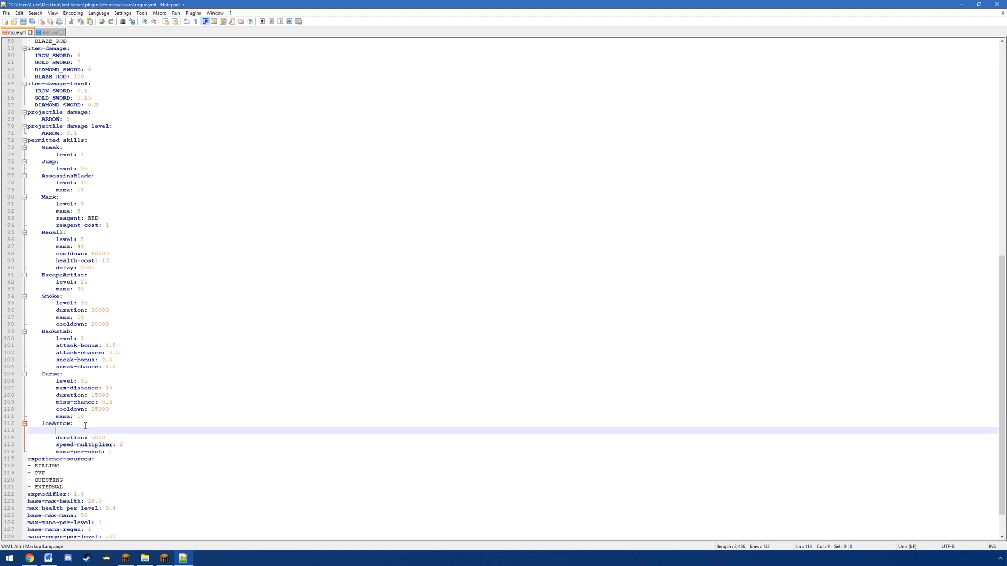
pyautogui.write('level: 25')
# Step: Examine IceArrow's duration and speed-multiplier, and compare them with the Smoke skill's duration and cooldown
pyautogui.click(113, 438)
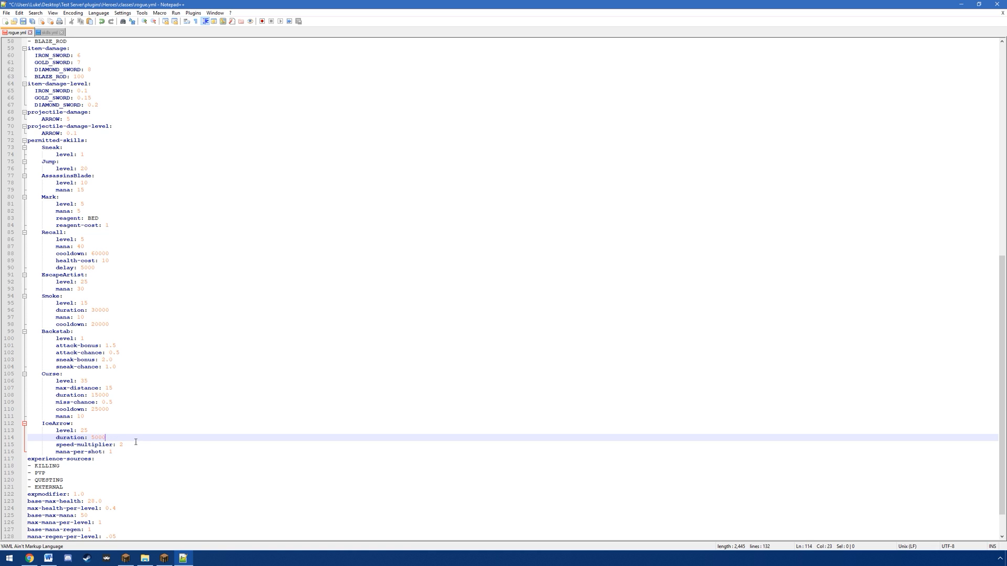
pyautogui.click(137, 442)
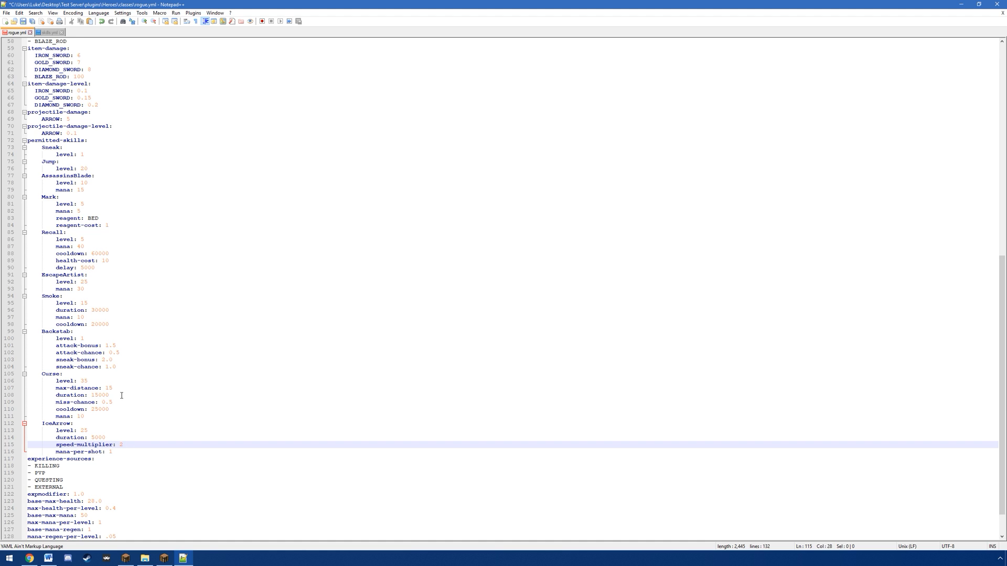
pyautogui.moveTo(55, 310); pyautogui.dragTo(115, 312)
pyautogui.click(114, 311)
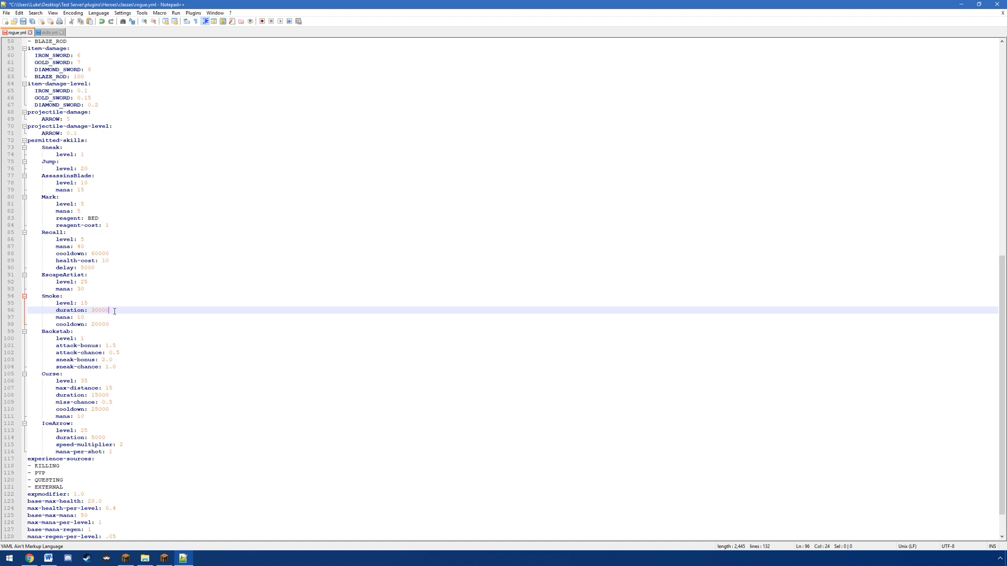
pyautogui.moveTo(52, 324); pyautogui.dragTo(108, 326)
pyautogui.tripleClick(65, 326)
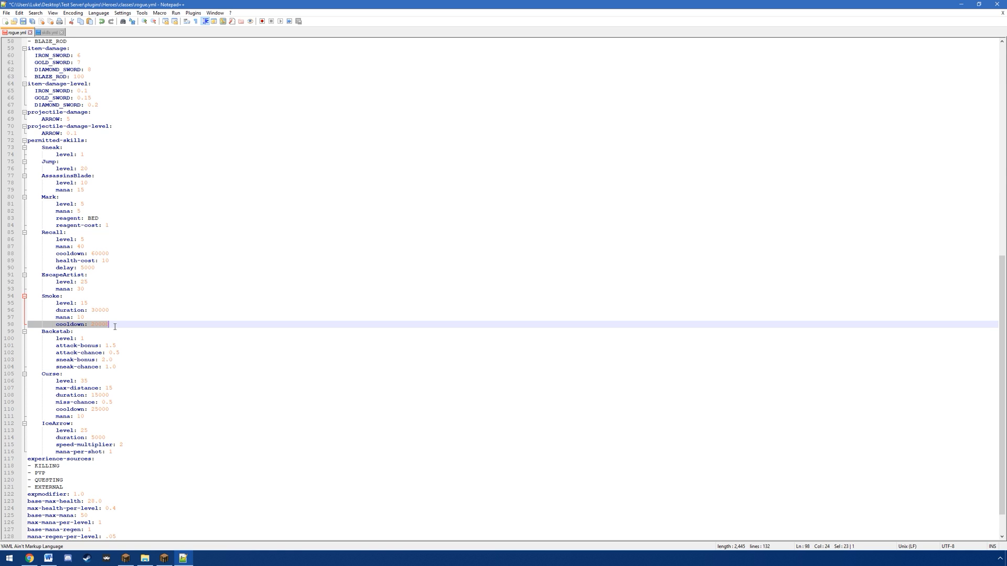
pyautogui.click(60, 327)
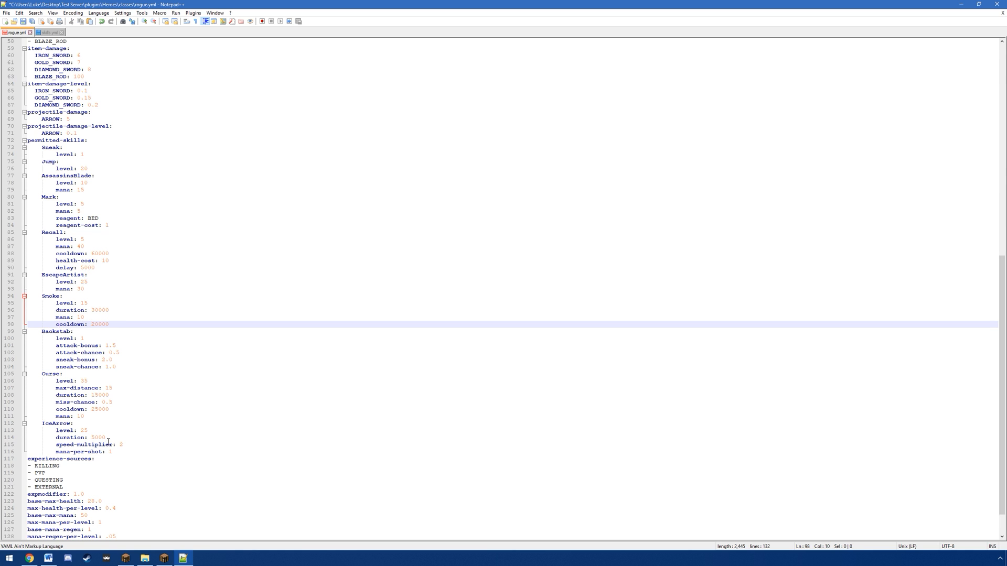
# Step: Add a cooldown: 30000 line to the IceArrow skill below mana-per-shot
pyautogui.click(120, 451)
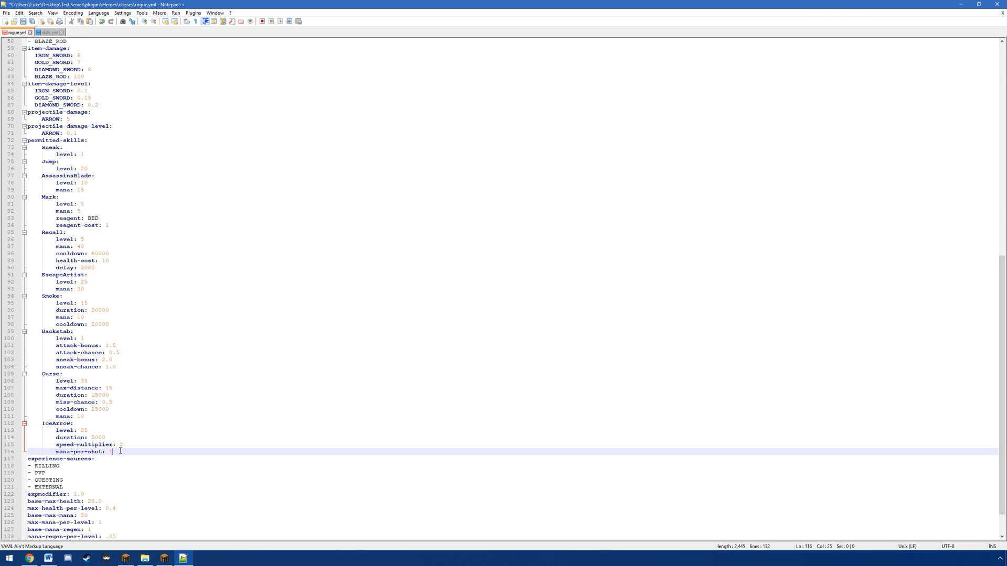
pyautogui.press('Return')
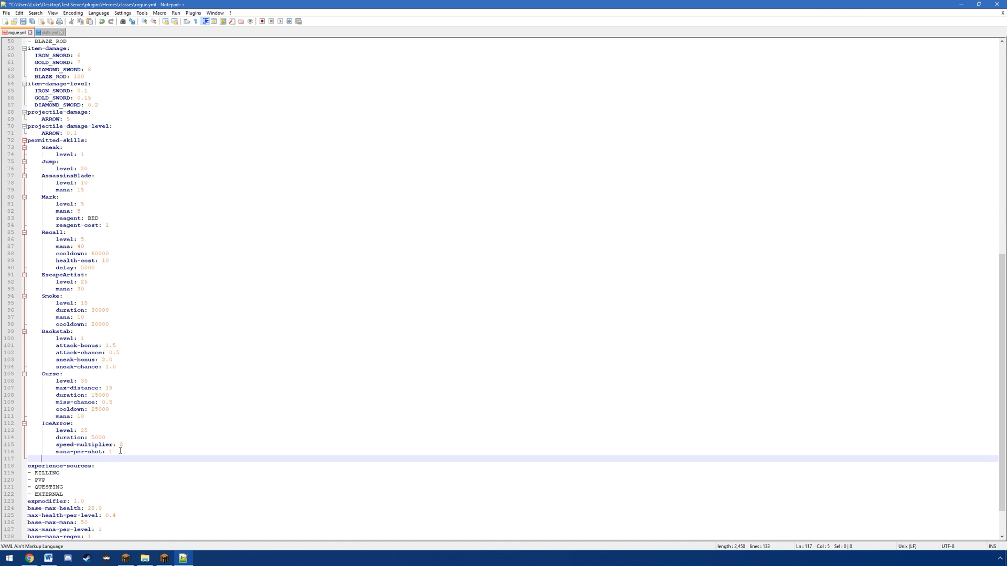
pyautogui.write('cooldown')
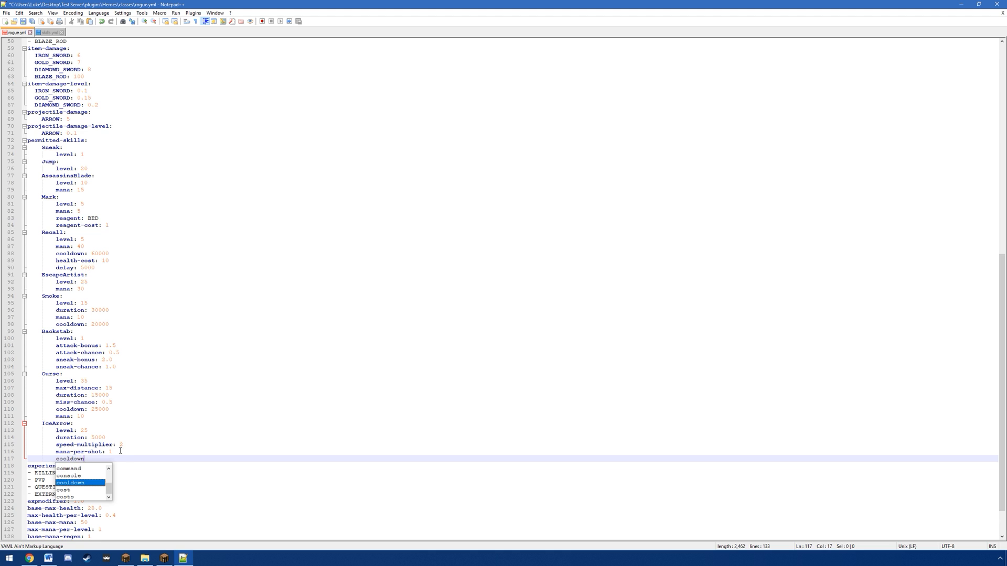
pyautogui.write(':')
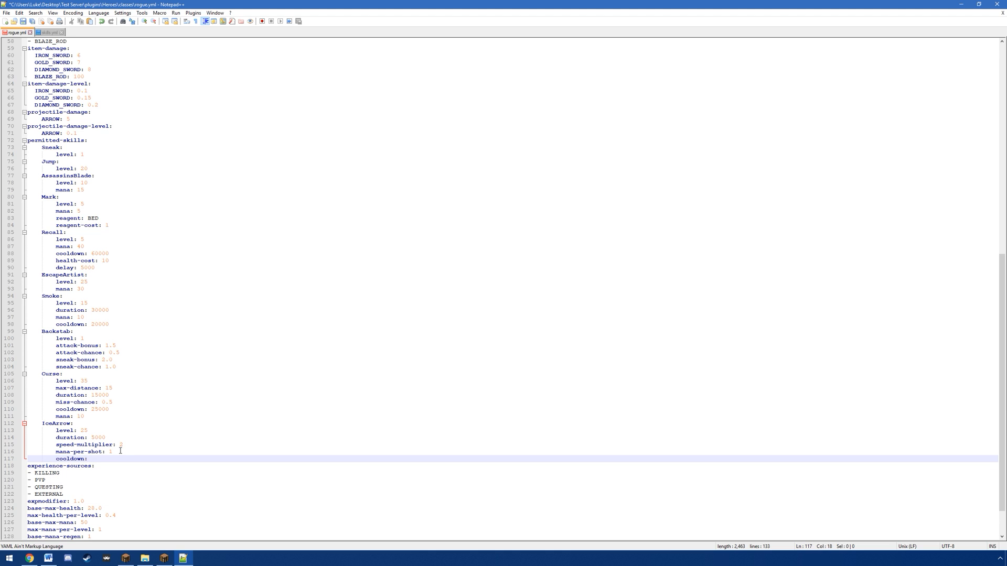
pyautogui.write(' 30000')
pyautogui.moveTo(112, 458); pyautogui.dragTo(99, 459)
pyautogui.click(116, 459)
# Step: Replace the PVP entry with CRAFTING in the experience-sources list of rogue.yml
pyautogui.scroll(-2, 133, 428)
pyautogui.click(64, 430)
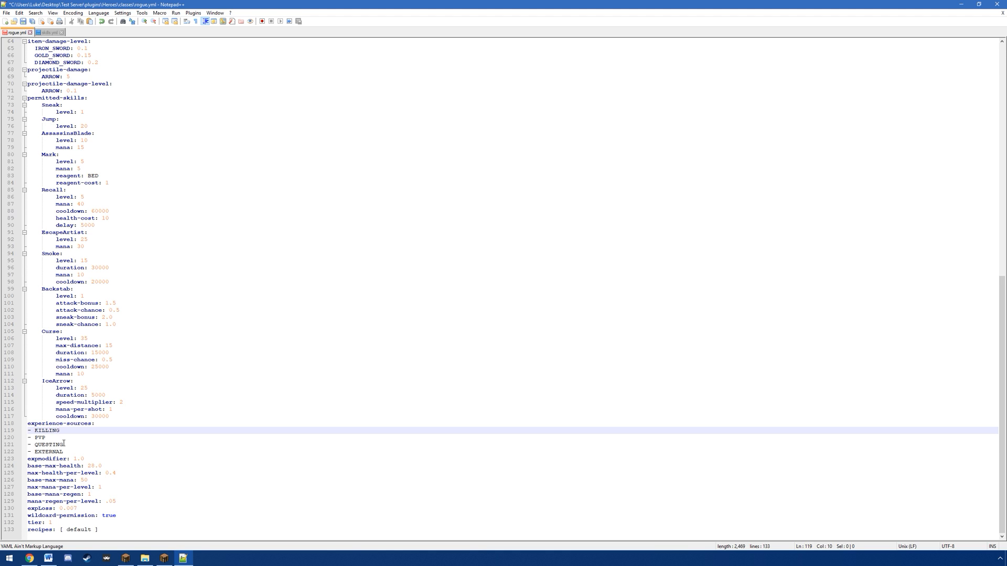
pyautogui.click(51, 437)
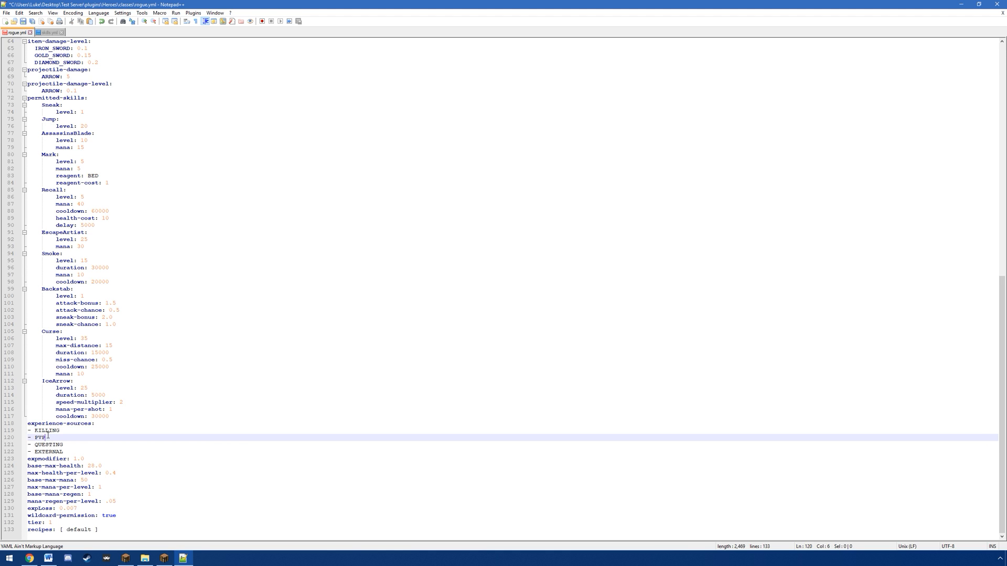
pyautogui.press('Return')
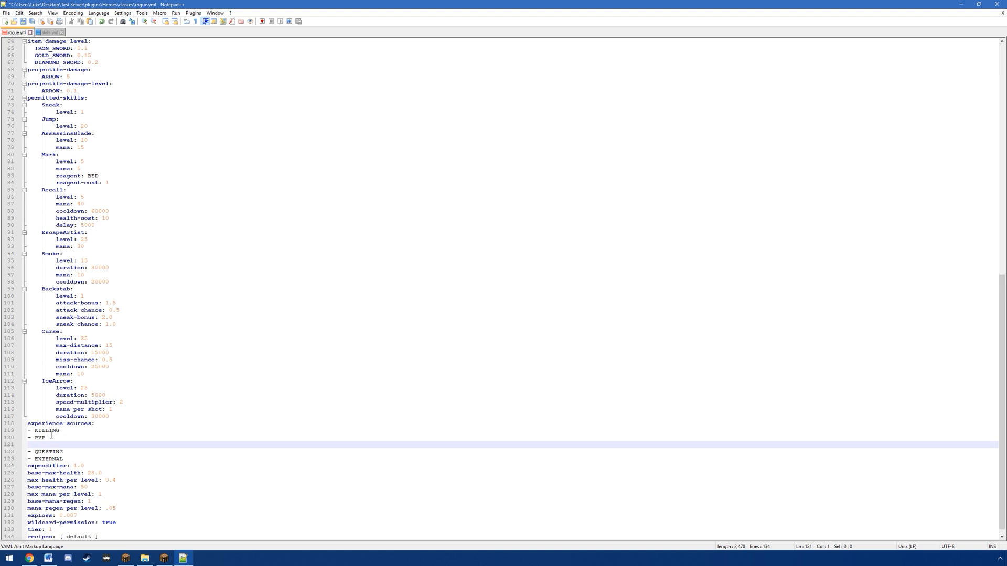
pyautogui.write('- CRAFTING')
pyautogui.click(53, 439)
pyautogui.press('BackSpace')
pyautogui.press('BackSpace')
pyautogui.press('BackSpace')
pyautogui.press('BackSpace')
pyautogui.press('BackSpace')
pyautogui.press('BackSpace')
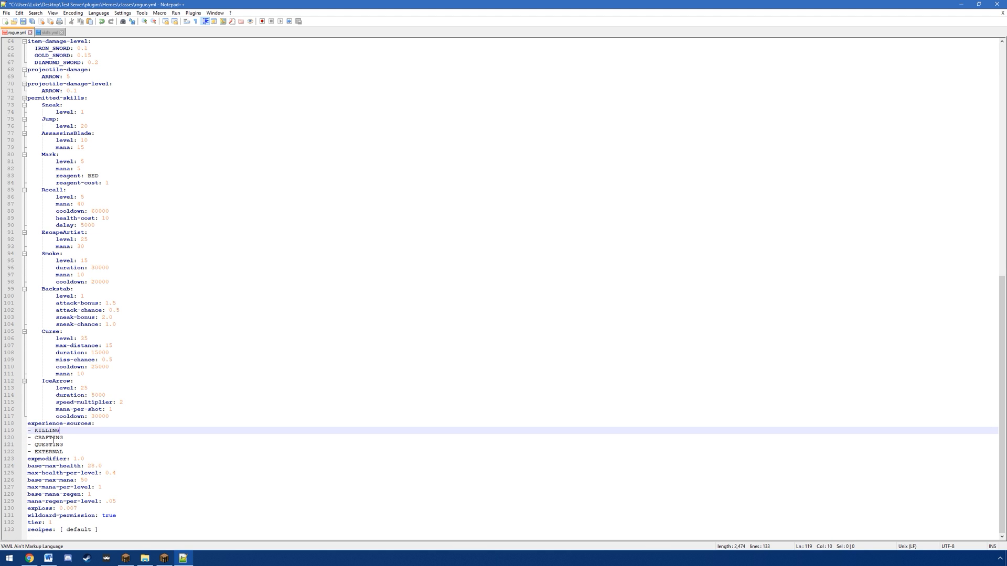
# Step: Examine the settings below experience-sources: expmodifier, base and per-level health and mana, mana regeneration and expLoss
pyautogui.click(91, 458)
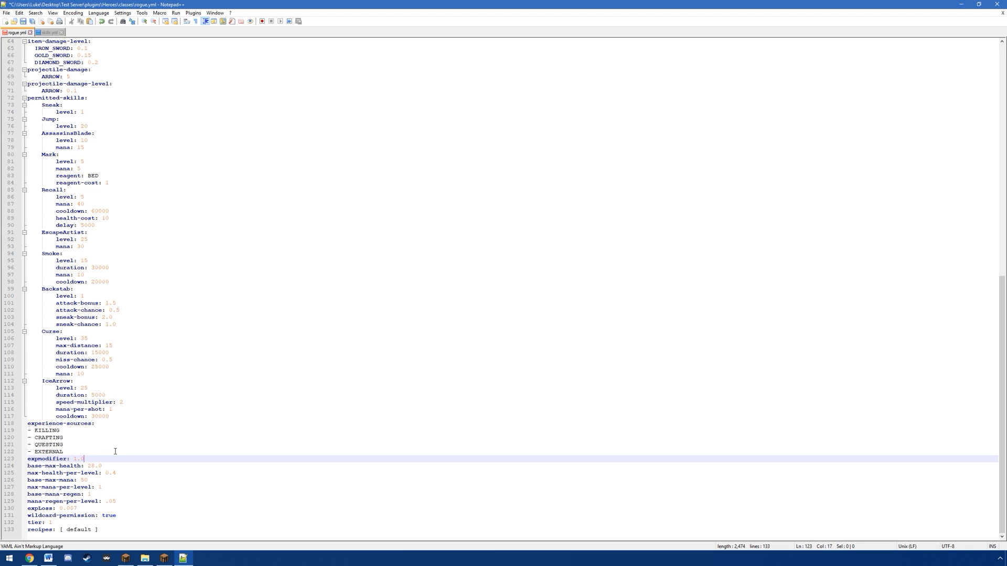
pyautogui.click(121, 468)
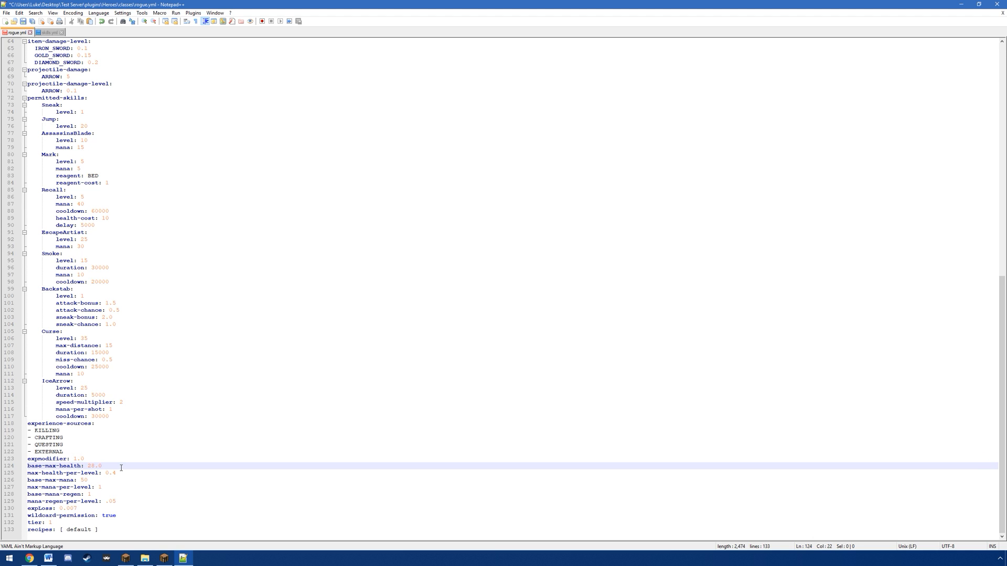
pyautogui.click(125, 474)
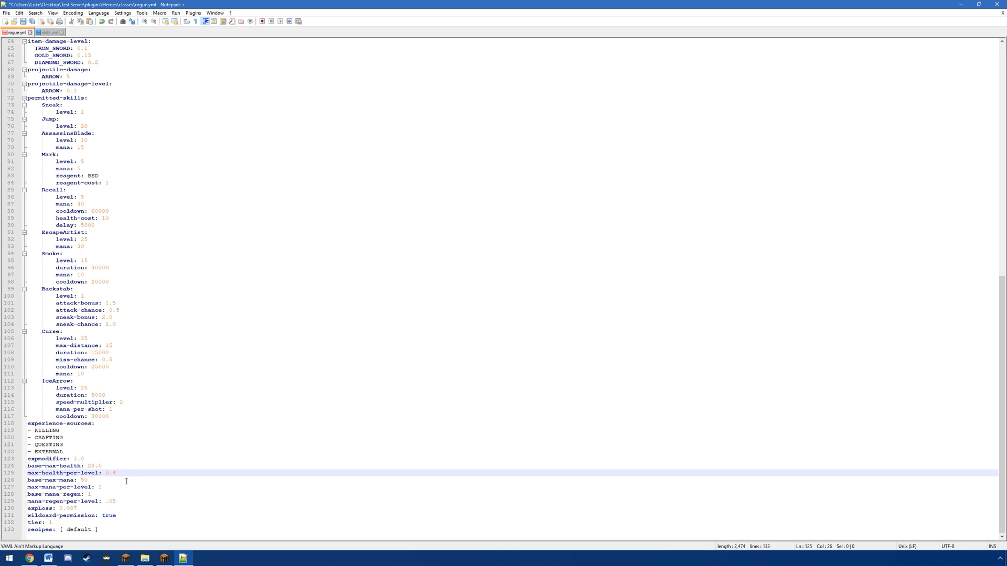
pyautogui.click(106, 465)
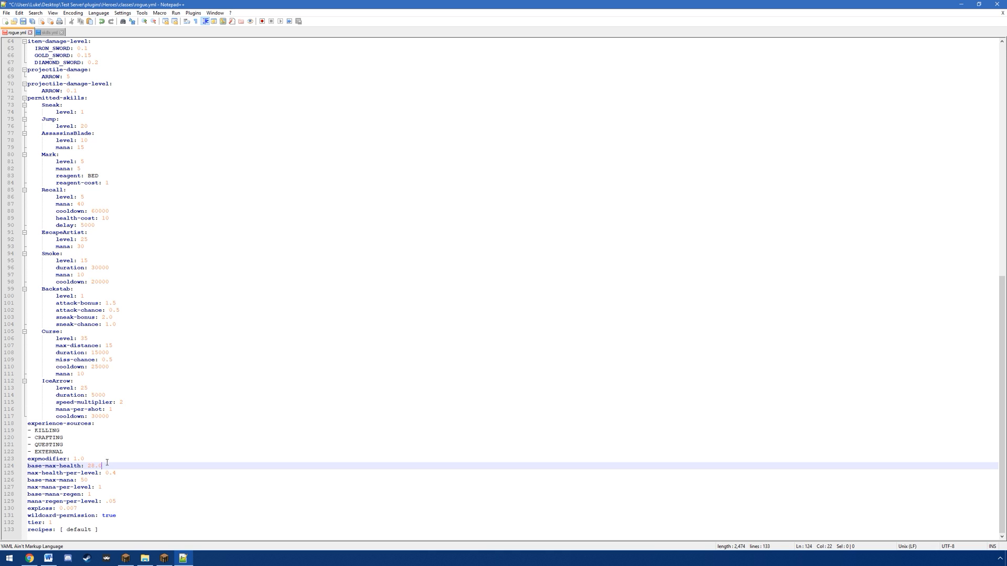
pyautogui.click(95, 480)
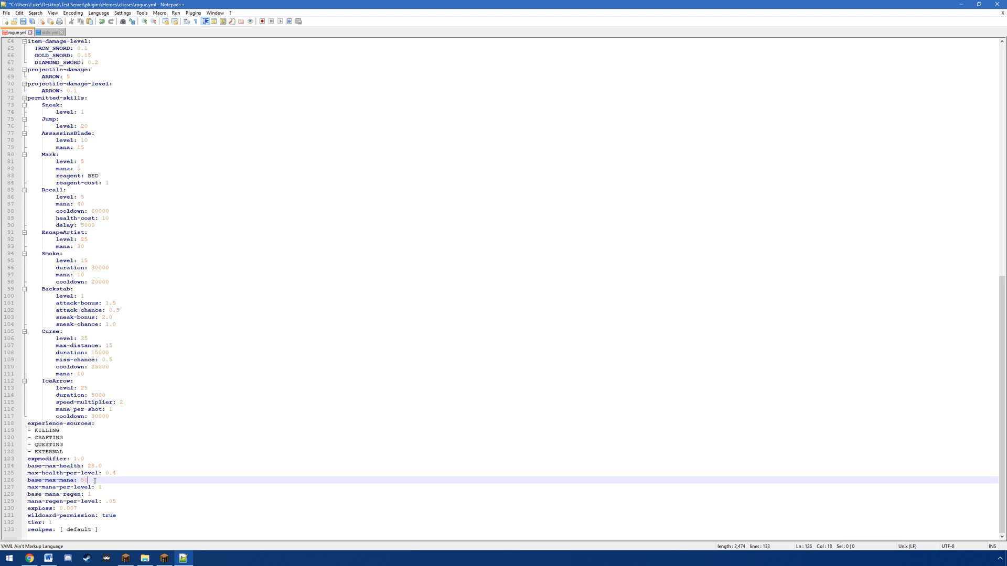
pyautogui.click(112, 490)
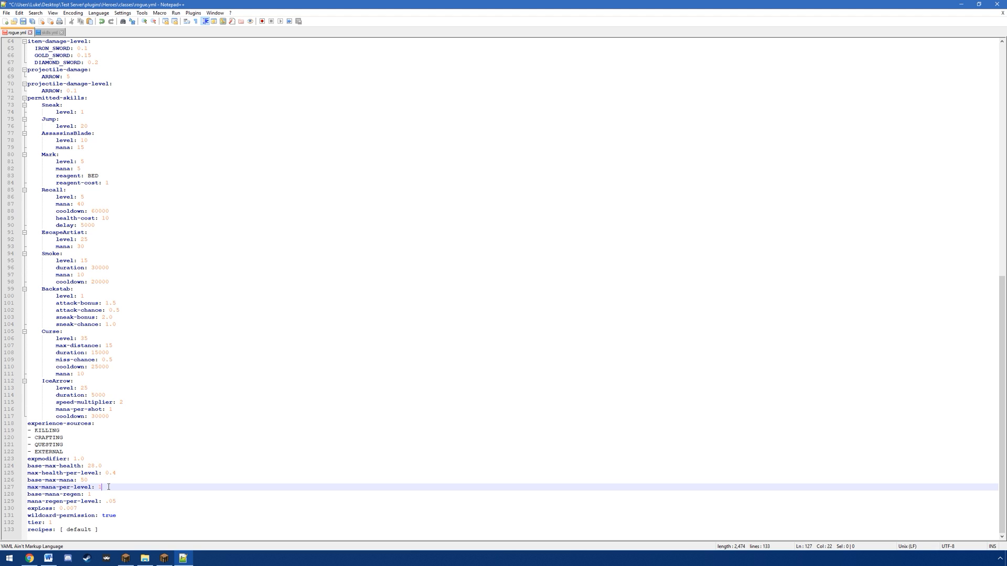
pyautogui.press('Down')
pyautogui.press('Down')
pyautogui.press('Down')
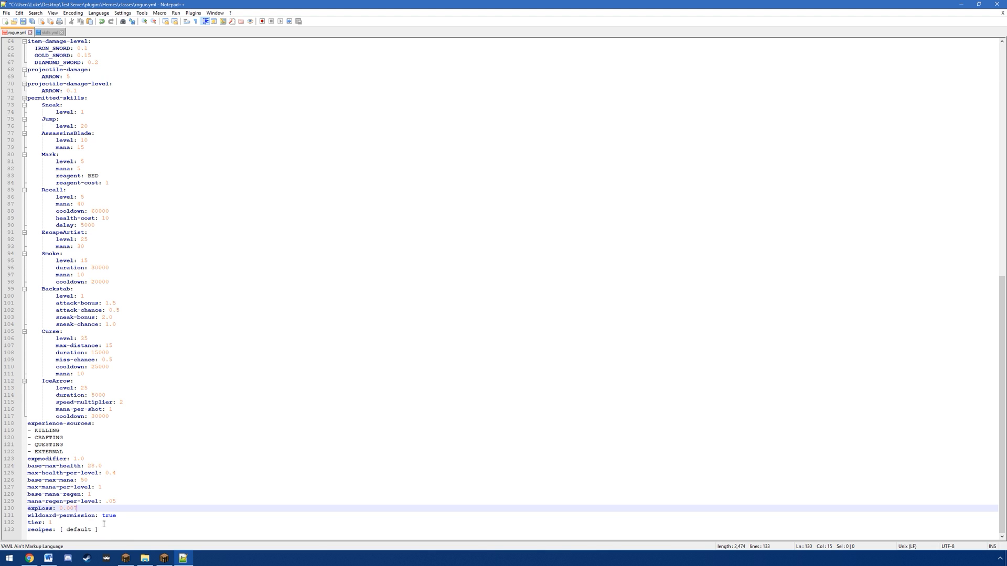
# Step: Set wildcard-permission to false in rogue.yml and save the file
pyautogui.click(122, 516)
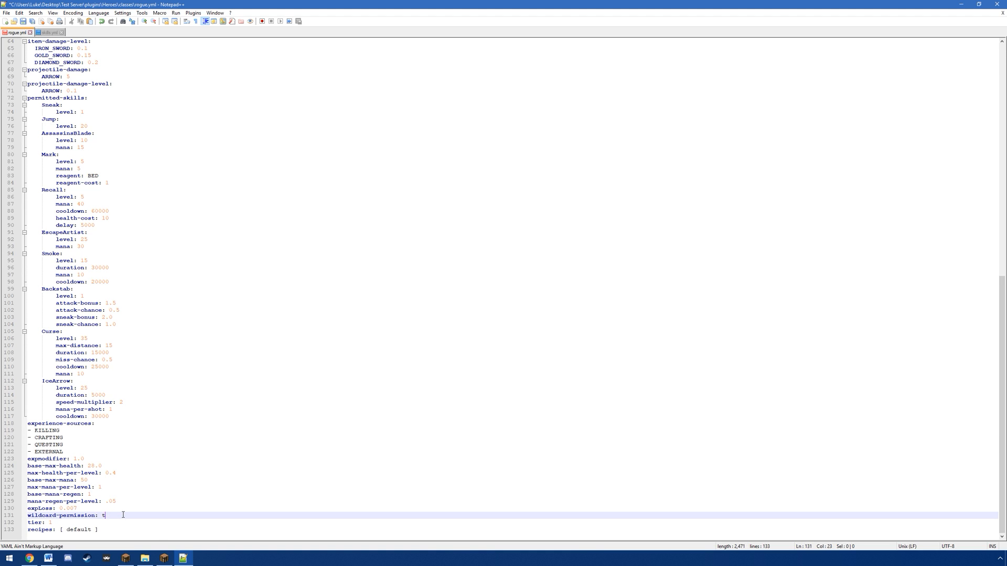
pyautogui.write('false')
pyautogui.hotkey('ctrl', 's')
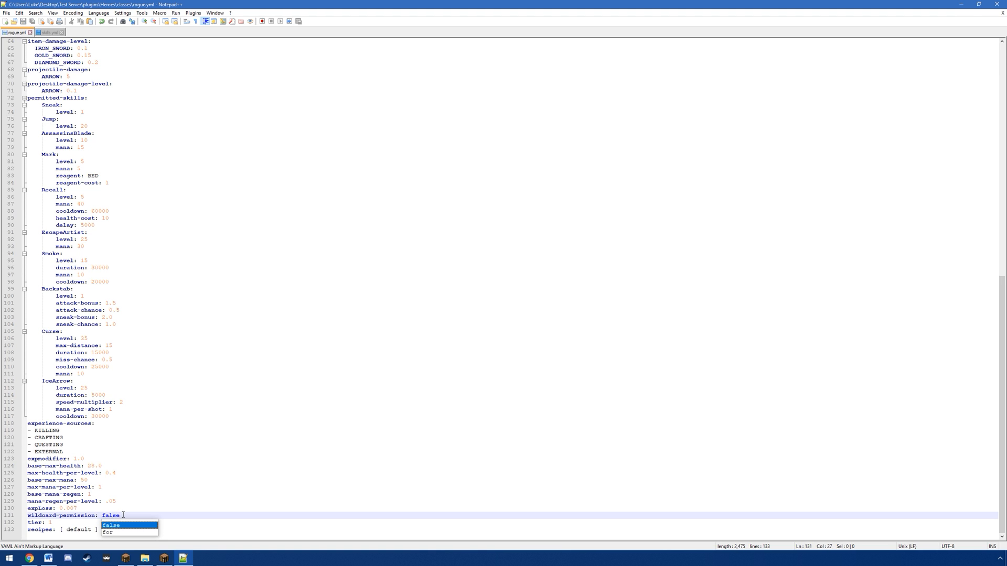
# Step: Set wildcard-permission back to true and save rogue.yml
pyautogui.press('Escape')
pyautogui.press('BackSpace')
pyautogui.press('BackSpace')
pyautogui.press('BackSpace')
pyautogui.write('tru')
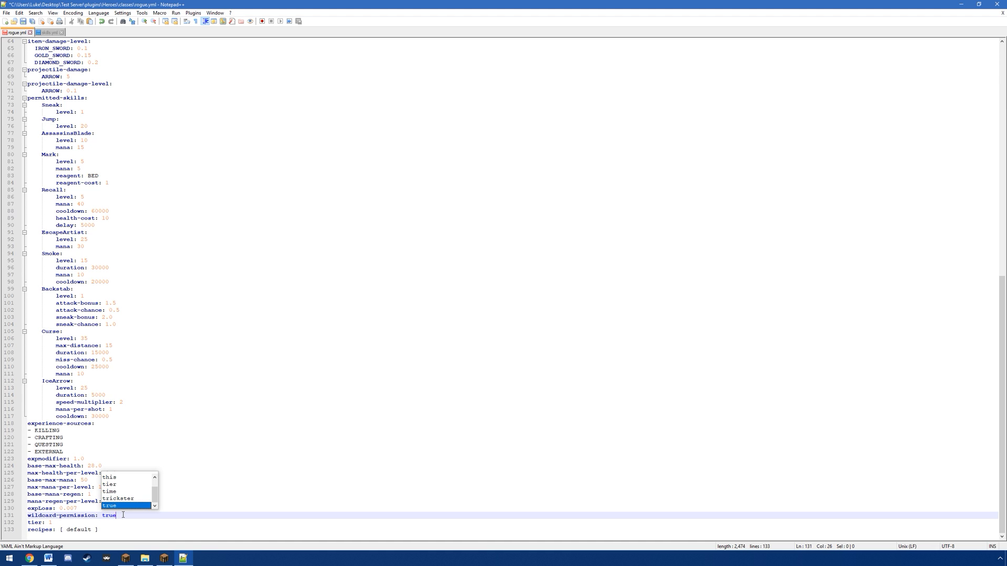
pyautogui.hotkey('ctrl', 's')
pyautogui.press('Escape')
# Step: Check the tier and recipes lines in rogue.yml and locate recipes.yml in the Heroes folder
pyautogui.click(63, 522)
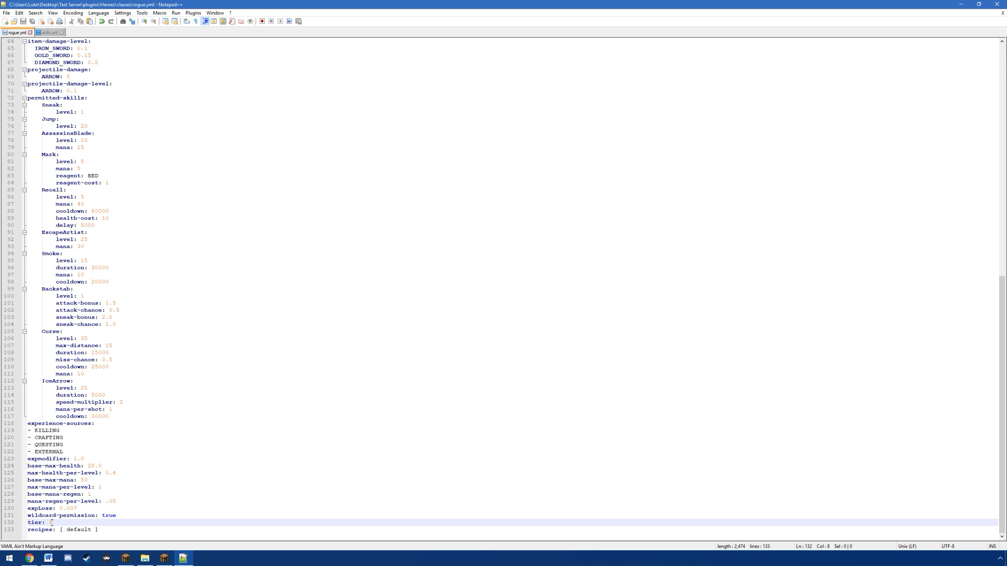
pyautogui.click(117, 532)
pyautogui.click(145, 559)
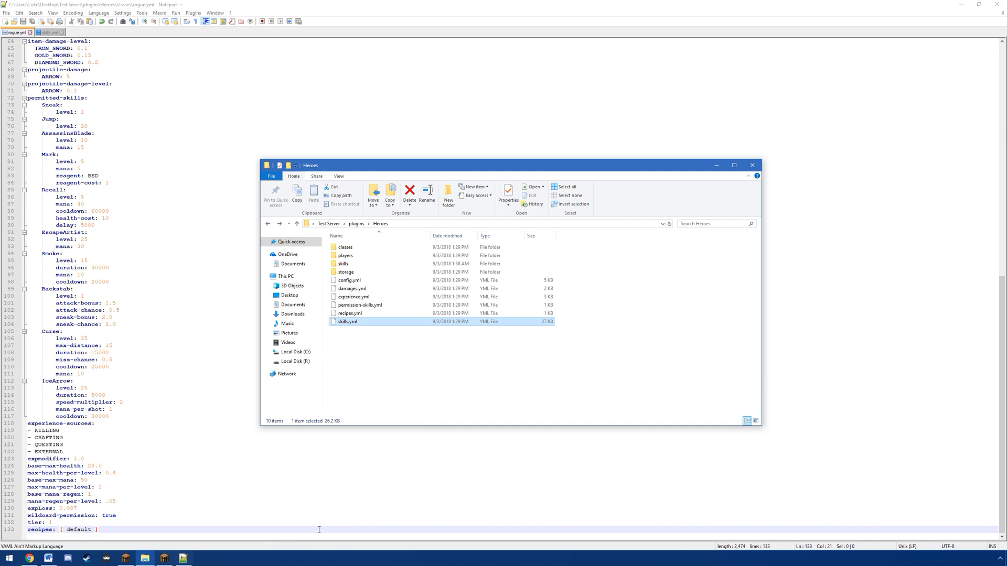
pyautogui.click(349, 314)
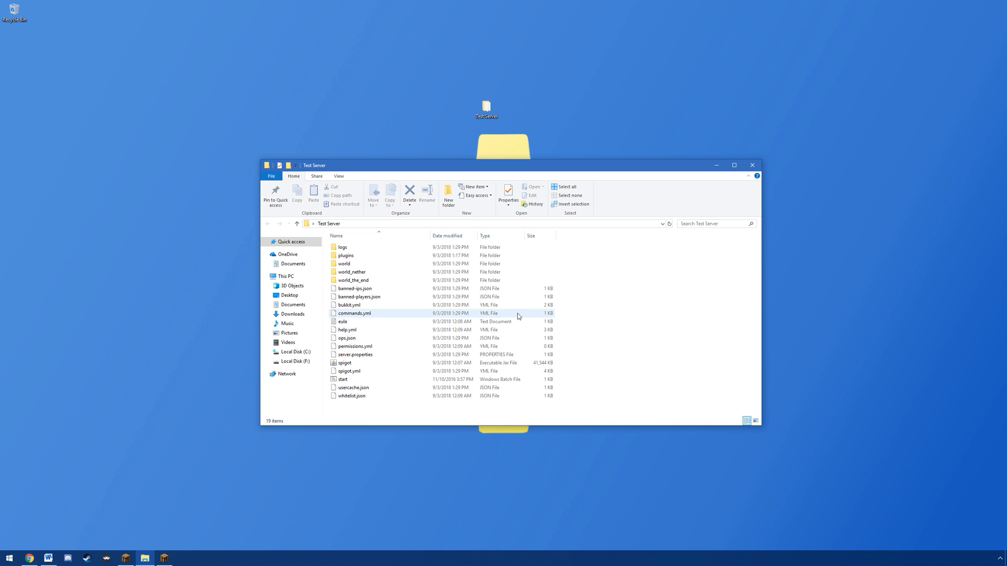
# Step: Go to plugins > Heroes > classes in the Test Server folder and duplicate rogue.yml there
pyautogui.doubleClick(356, 259)
pyautogui.doubleClick(354, 265)
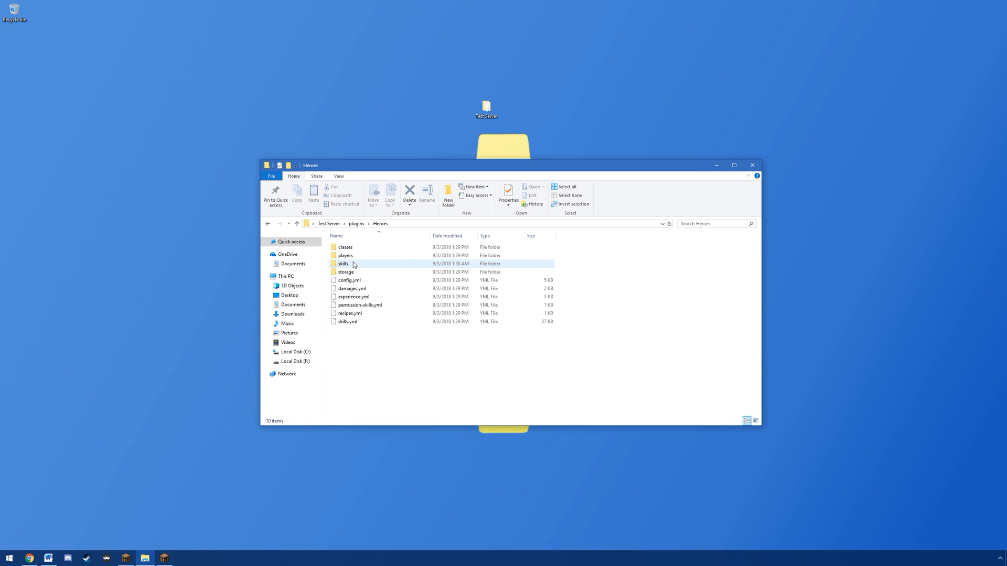
pyautogui.doubleClick(354, 247)
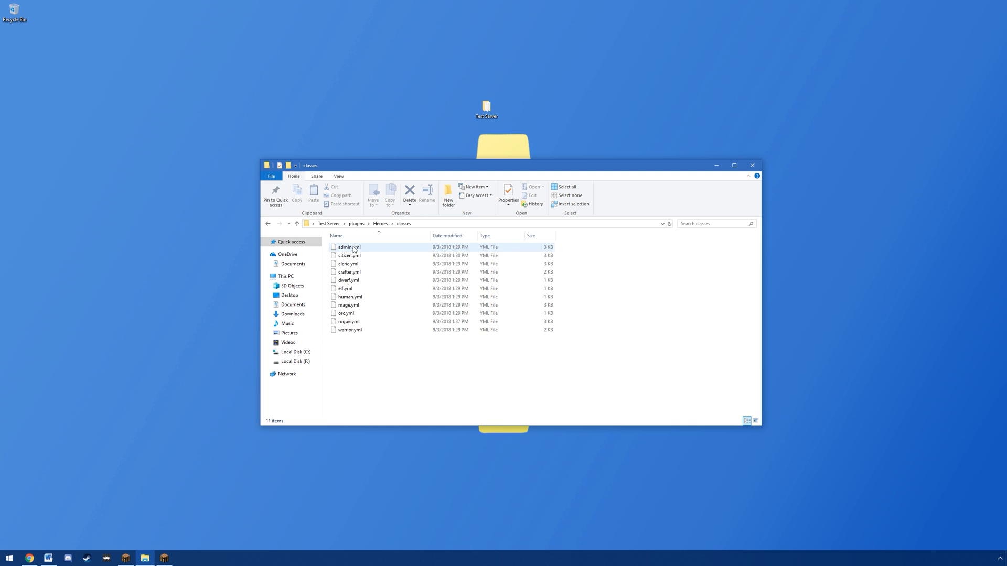
pyautogui.click(346, 325)
pyautogui.hotkey('ctrl', 'c')
pyautogui.click(356, 355)
pyautogui.hotkey('ctrl', 'v')
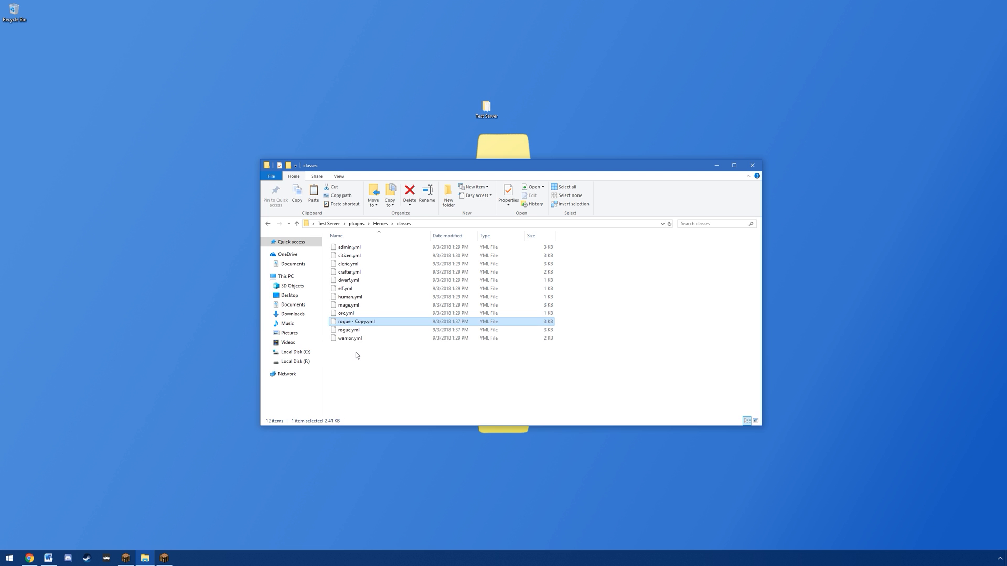
# Step: Rename the copy of rogue.yml to assassin.yml
pyautogui.rightClick(350, 324)
pyautogui.click(379, 451)
pyautogui.write('assassin.yml')
pyautogui.press('Return')
# Step: Open assassin.yml in Notepad++ and change the class name to Assassin
pyautogui.rightClick(350, 256)
pyautogui.click(386, 287)
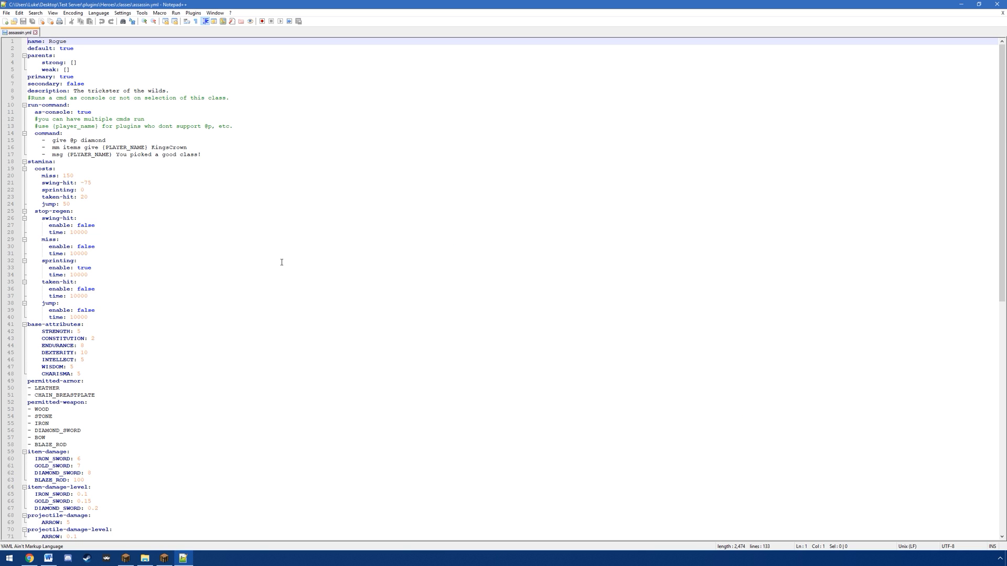
pyautogui.moveTo(67, 41); pyautogui.dragTo(49, 41)
pyautogui.write('Assassin')
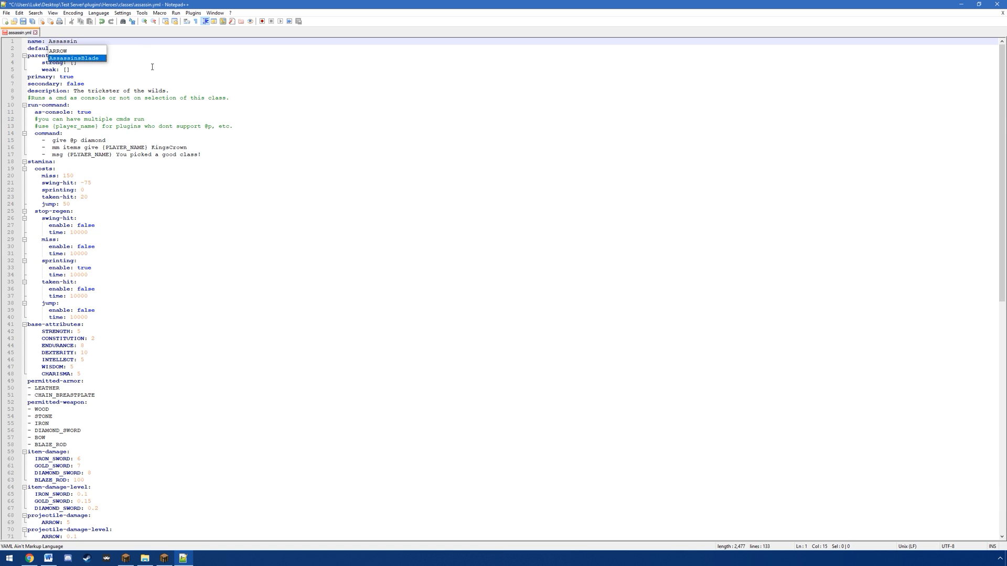
# Step: Set default to false for the Assassin class
pyautogui.click(147, 56)
pyautogui.moveTo(74, 49); pyautogui.dragTo(59, 48)
pyautogui.write('false')
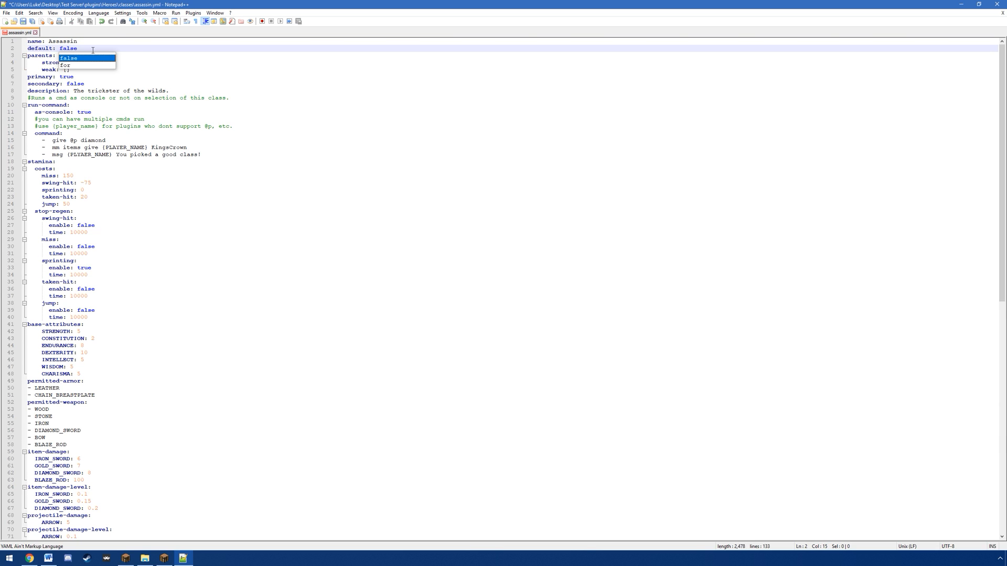
pyautogui.click(158, 50)
# Step: List Mage and Warrior as weak parents of the Assassin class in the parents block
pyautogui.moveTo(28, 56); pyautogui.dragTo(77, 69)
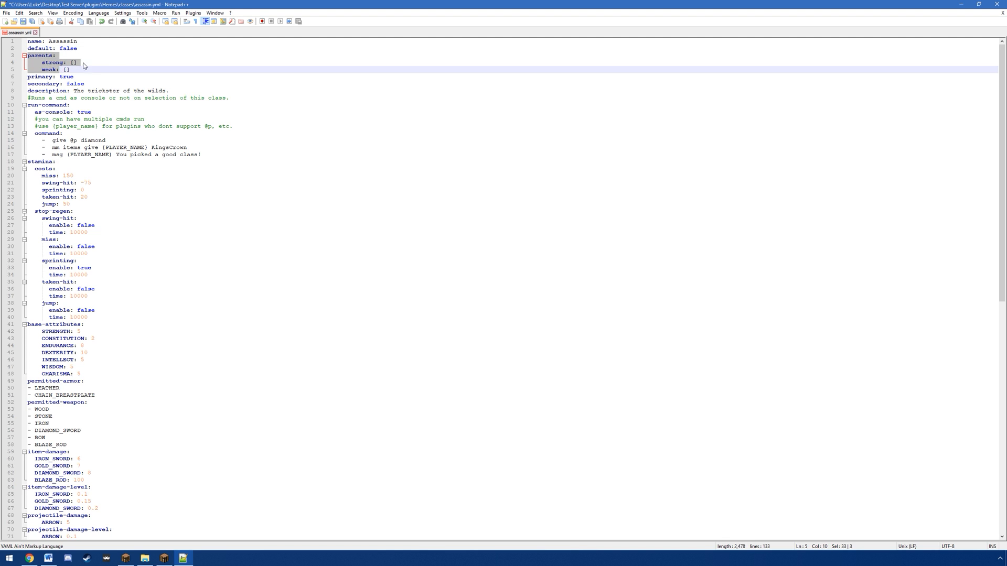
pyautogui.click(101, 62)
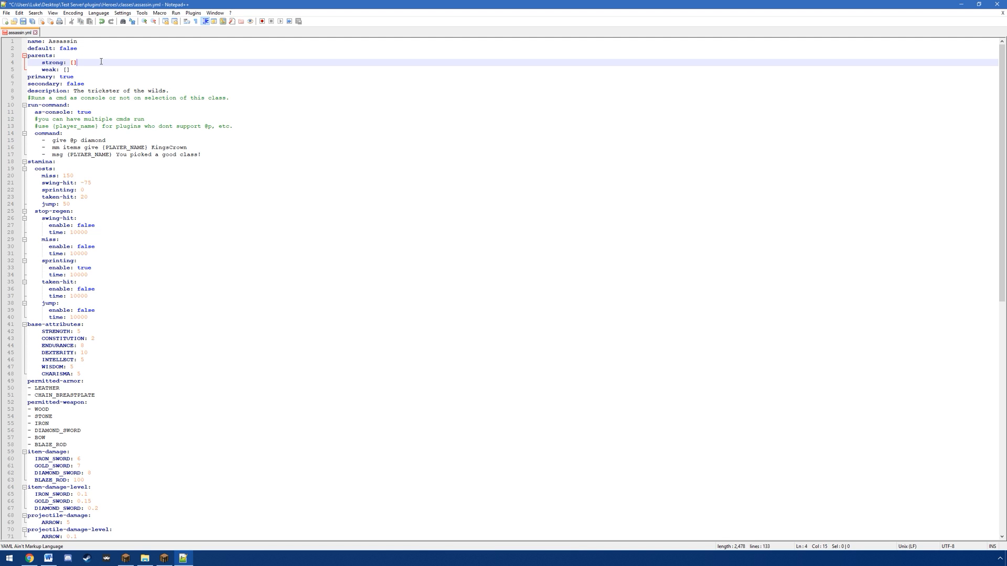
pyautogui.click(76, 71)
pyautogui.press('BackSpace')
pyautogui.press('BackSpace')
pyautogui.press('BackSpace')
pyautogui.press('Return')
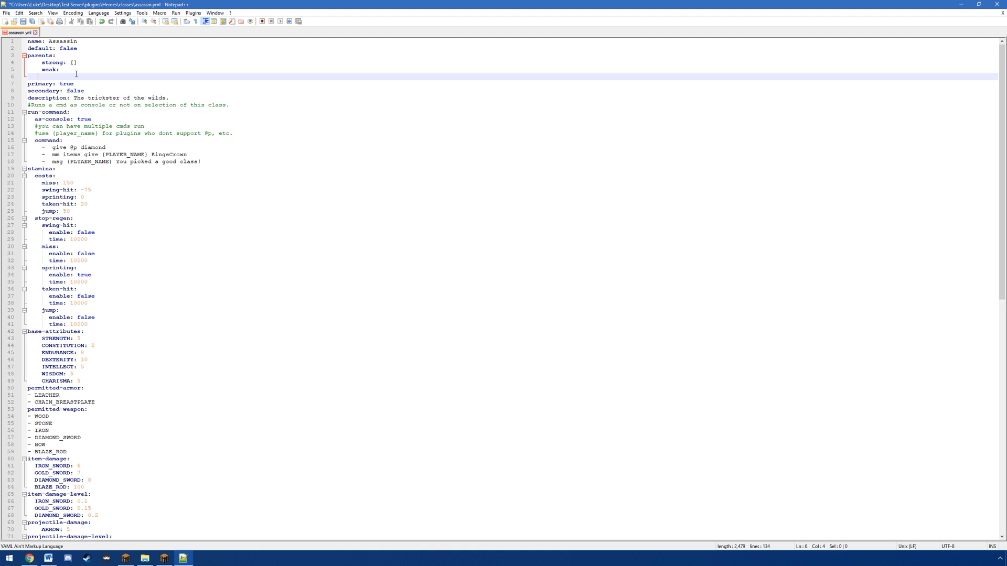
pyautogui.write('- Mage')
pyautogui.press('Return')
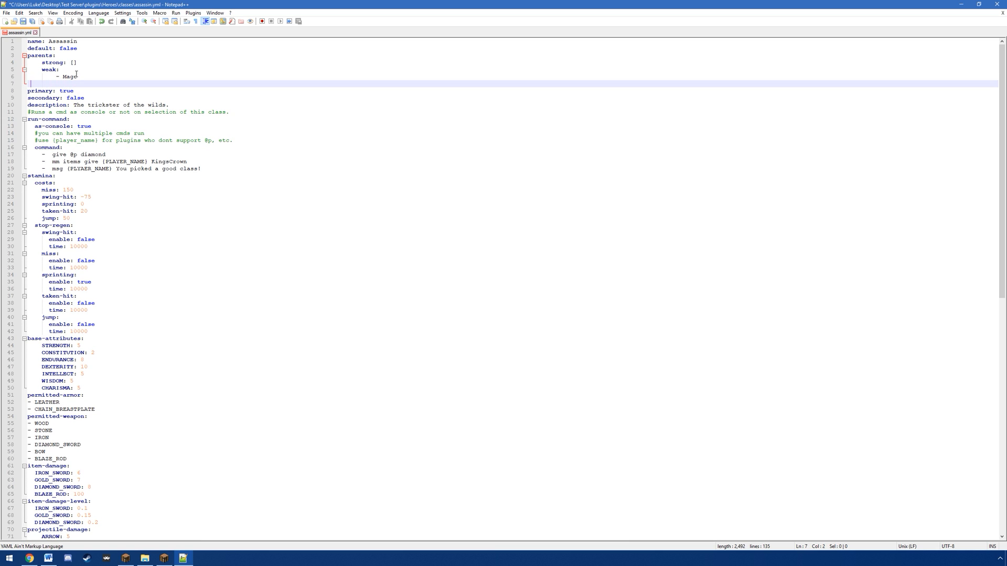
pyautogui.write('- Warrior')
# Step: Remove the Mage and Warrior entries and restore the empty list [] for weak parents
pyautogui.moveTo(95, 84); pyautogui.dragTo(83, 69)
pyautogui.press('BackSpace')
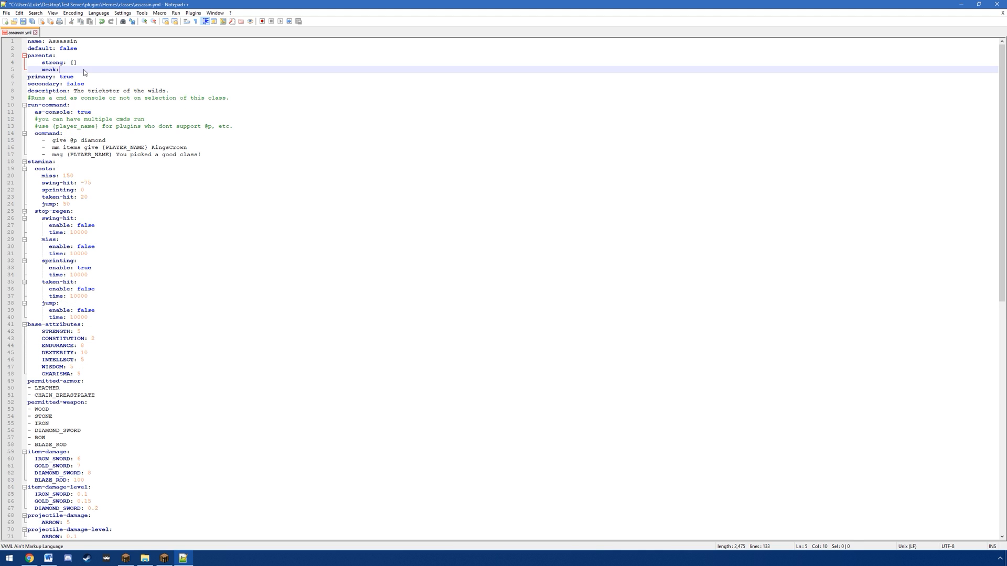
pyautogui.write('[]')
# Step: Replace the empty strong parents list with a single indented entry, - Rogue
pyautogui.click(98, 62)
pyautogui.press('BackSpace')
pyautogui.press('Return')
pyautogui.press('BackSpace')
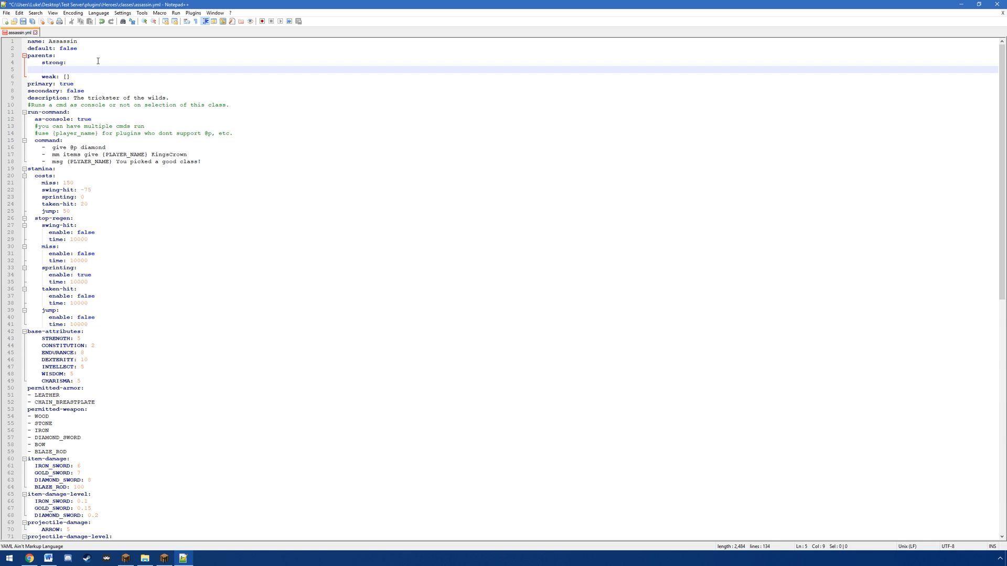
pyautogui.write('- Rogue')
pyautogui.press('Up')
pyautogui.press('Up')
pyautogui.press('Up')
pyautogui.press('Up')
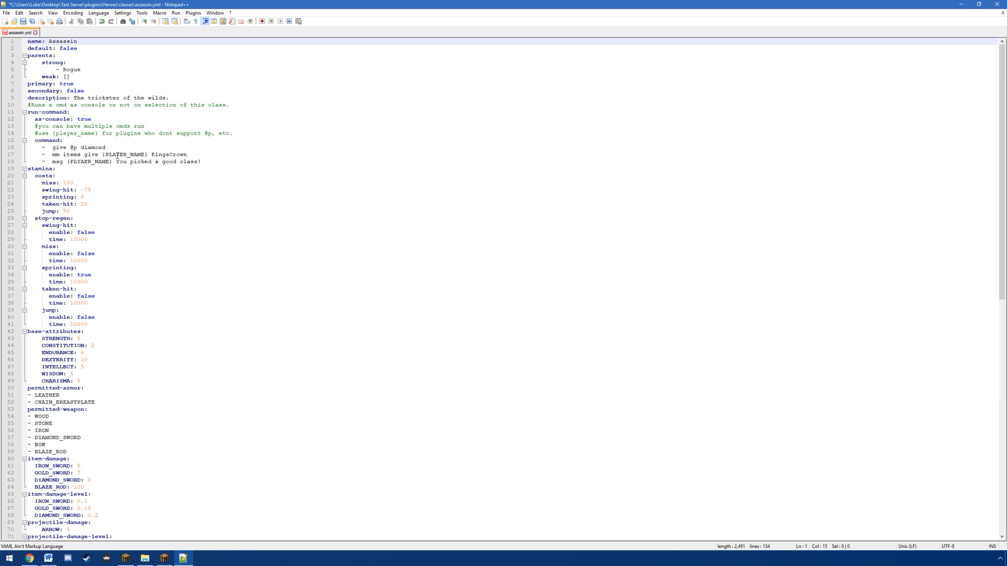
# Step: Set the tier in assassin.yml to 2, and select the strong parent entry Rogue
pyautogui.scroll(-20, 105, 148)
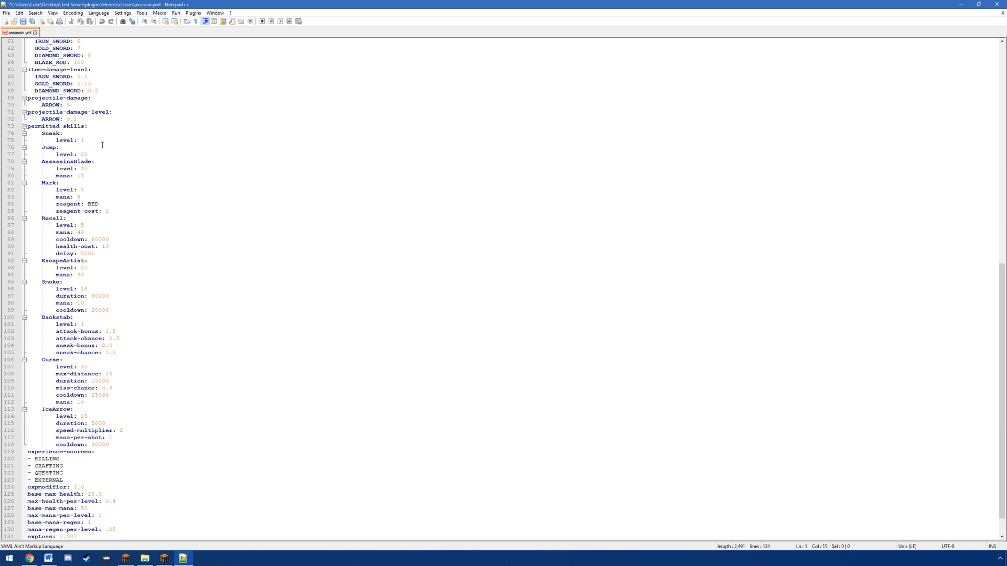
pyautogui.scroll(-2, 103, 145)
pyautogui.click(59, 524)
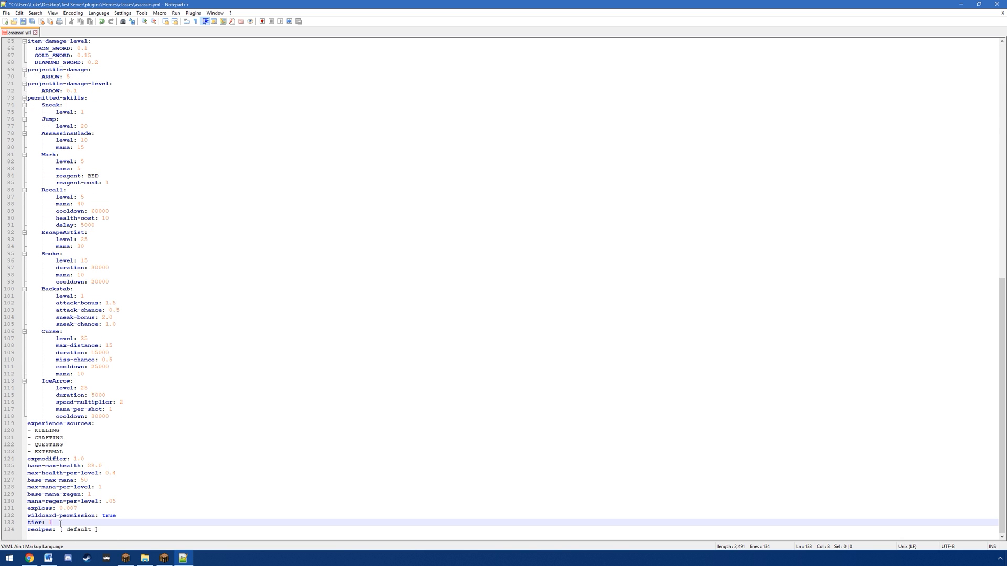
pyautogui.write('2')
pyautogui.scroll(20, 185, 372)
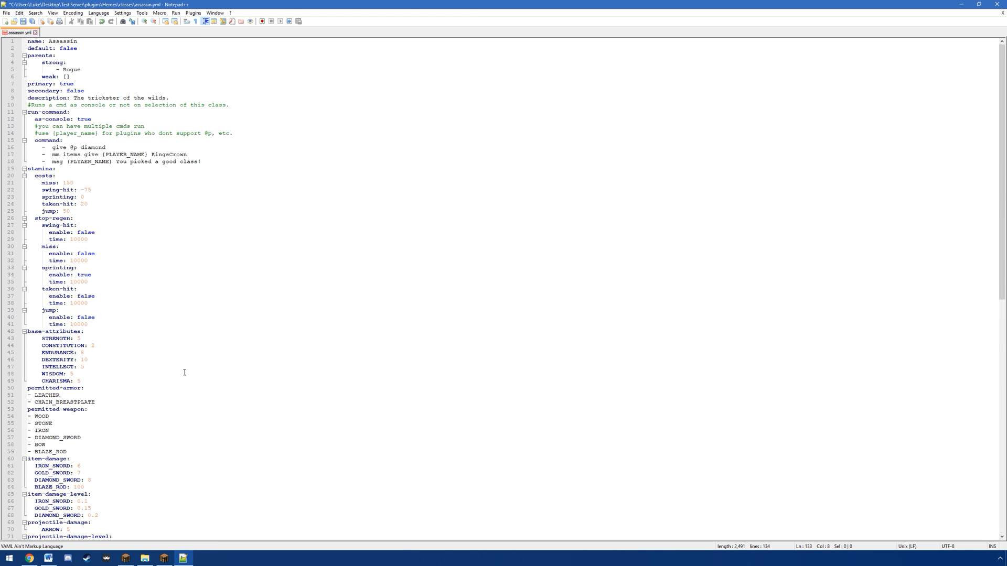
pyautogui.doubleClick(67, 70)
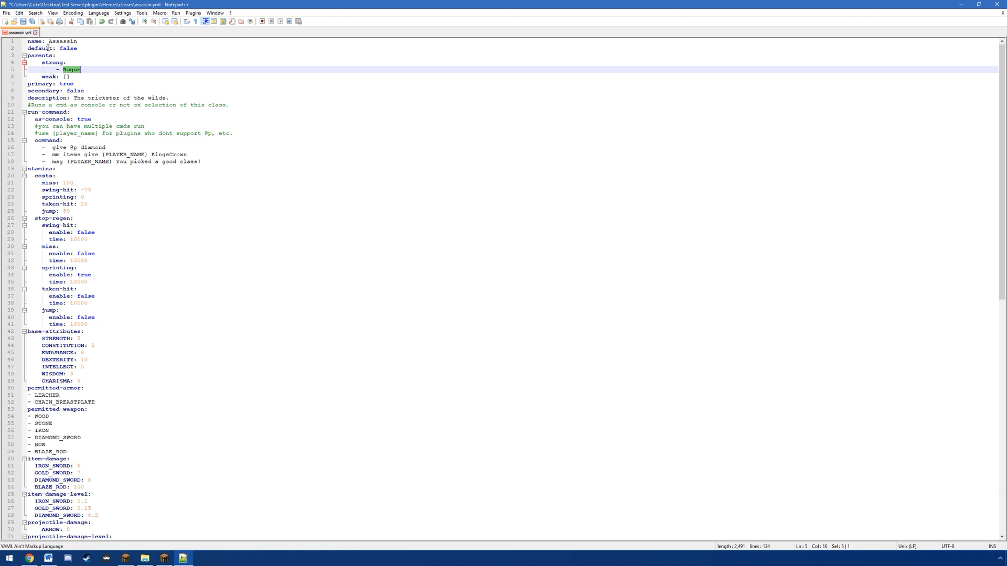
# Step: Change the Assassin class description in assassin.yml to "Tier 2 Rogue Spec."
pyautogui.moveTo(74, 99); pyautogui.dragTo(165, 98)
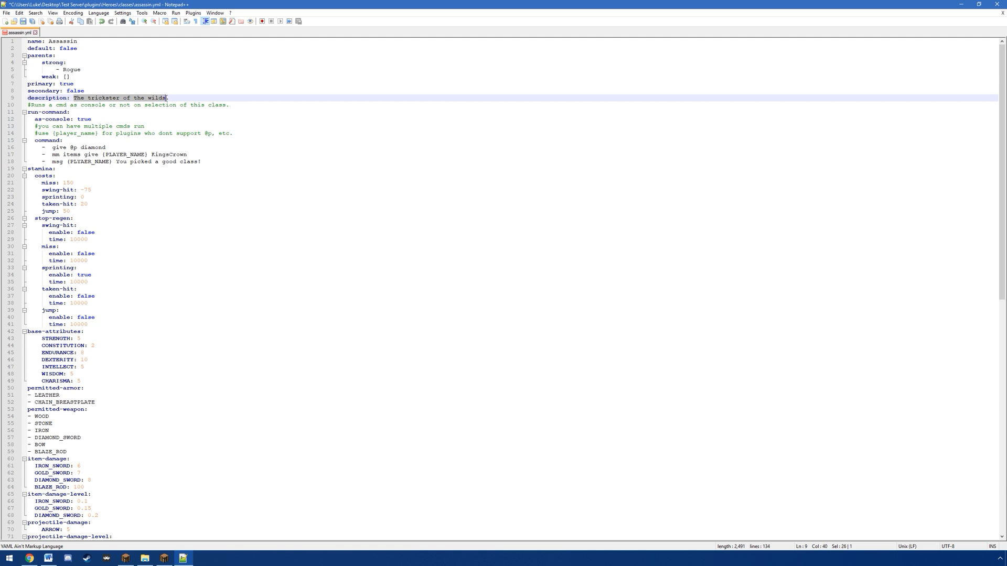
pyautogui.write('Tier 2 R')
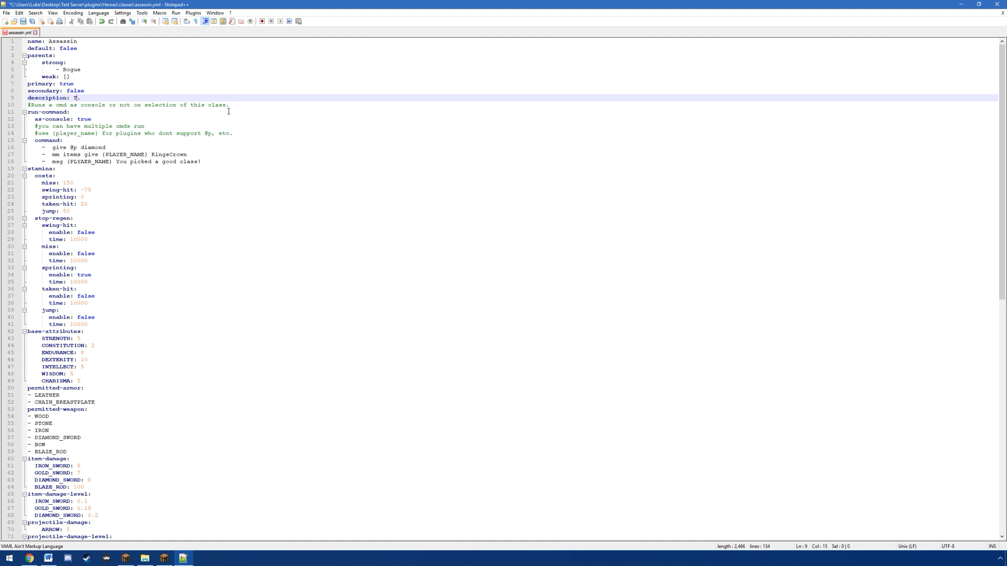
pyautogui.write('ogue Spec')
pyautogui.moveTo(33, 83); pyautogui.dragTo(135, 281)
pyautogui.click(147, 245)
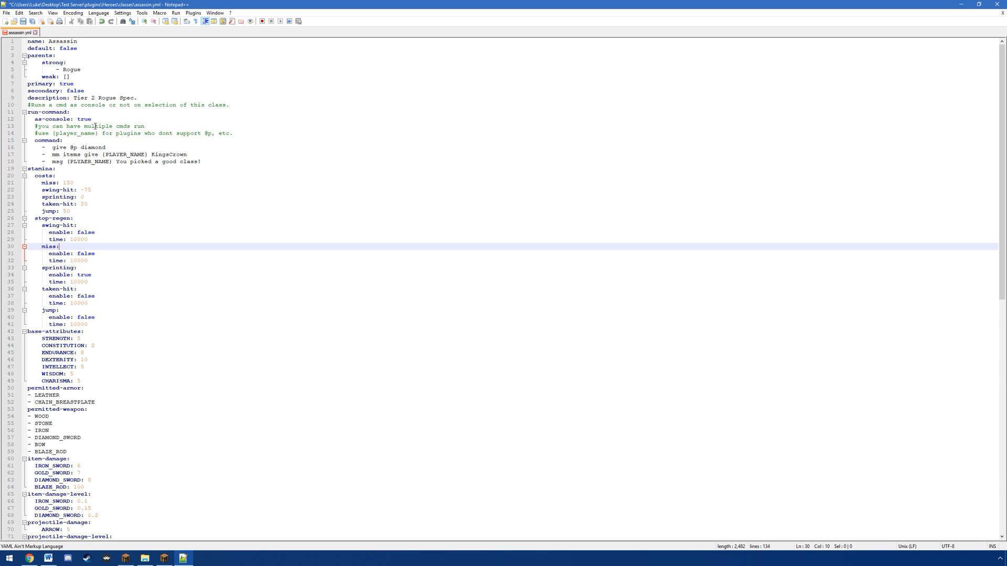
# Step: Set base-max-health to 50.0 and max-health-per-level to 1.0 for the Assassin class
pyautogui.scroll(-20, 95, 125)
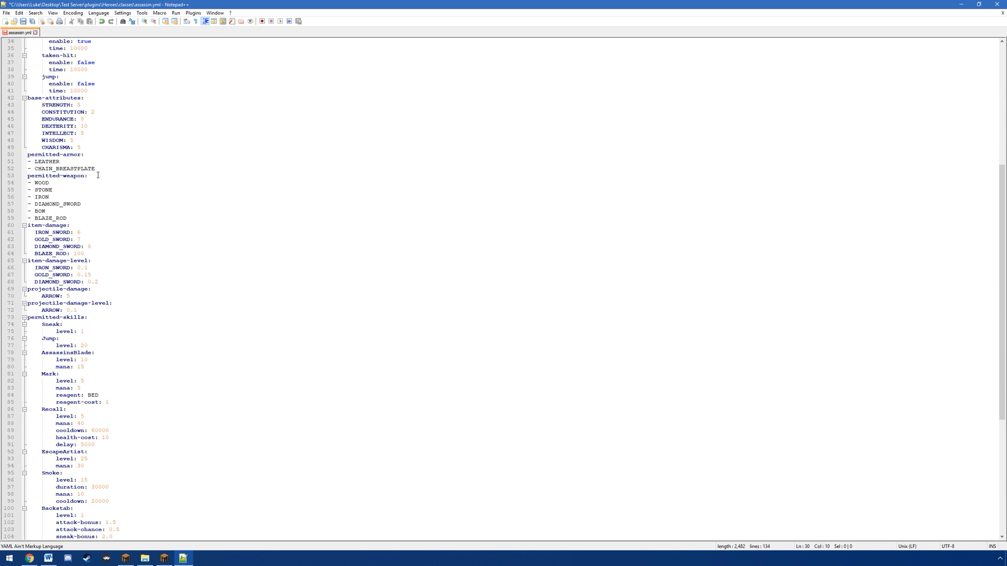
pyautogui.click(107, 465)
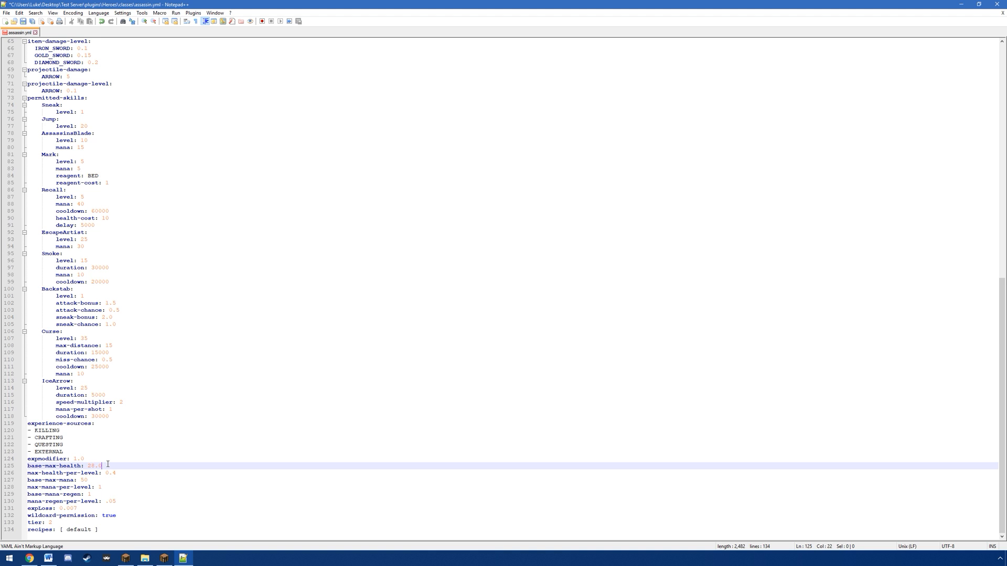
pyautogui.press('BackSpace')
pyautogui.press('BackSpace')
pyautogui.press('BackSpace')
pyautogui.write('50.')
pyautogui.moveTo(129, 472); pyautogui.dragTo(107, 473)
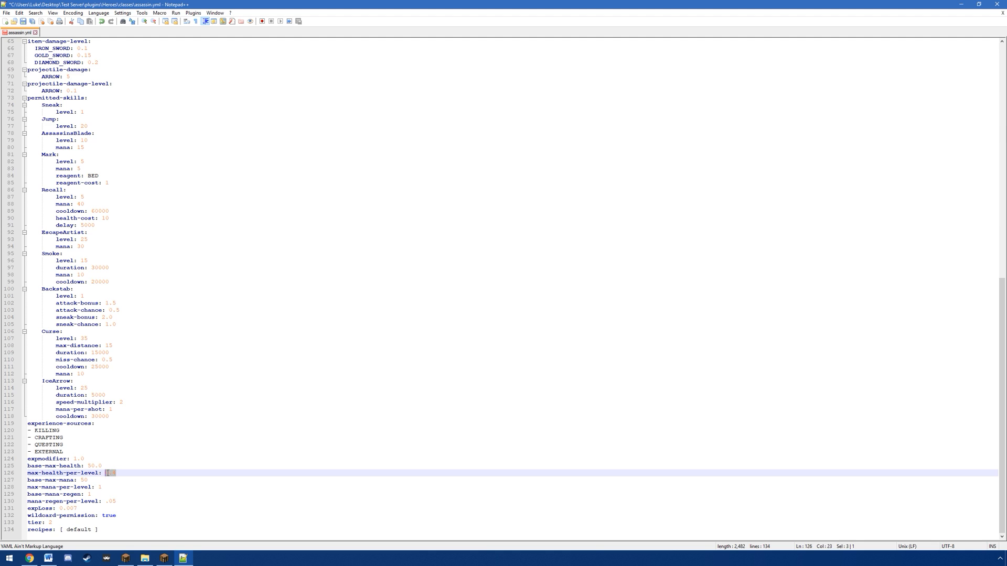
pyautogui.write('1.')
# Step: Open skills.yml from the Heroes folder for editing and copy the entire Decay skill block
pyautogui.scroll(3, 122, 291)
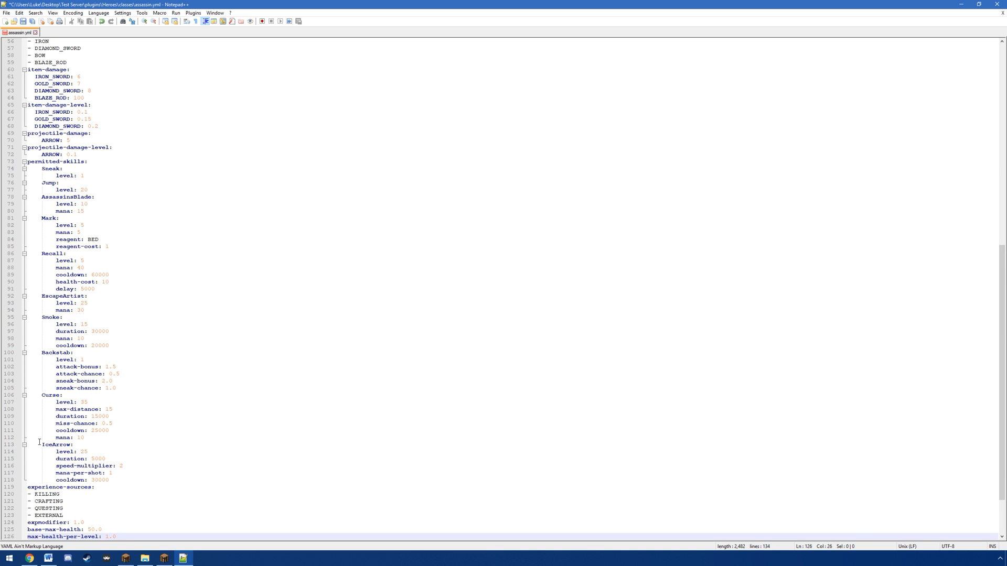
pyautogui.moveTo(111, 480); pyautogui.dragTo(28, 424)
pyautogui.click(164, 558)
pyautogui.click(153, 560)
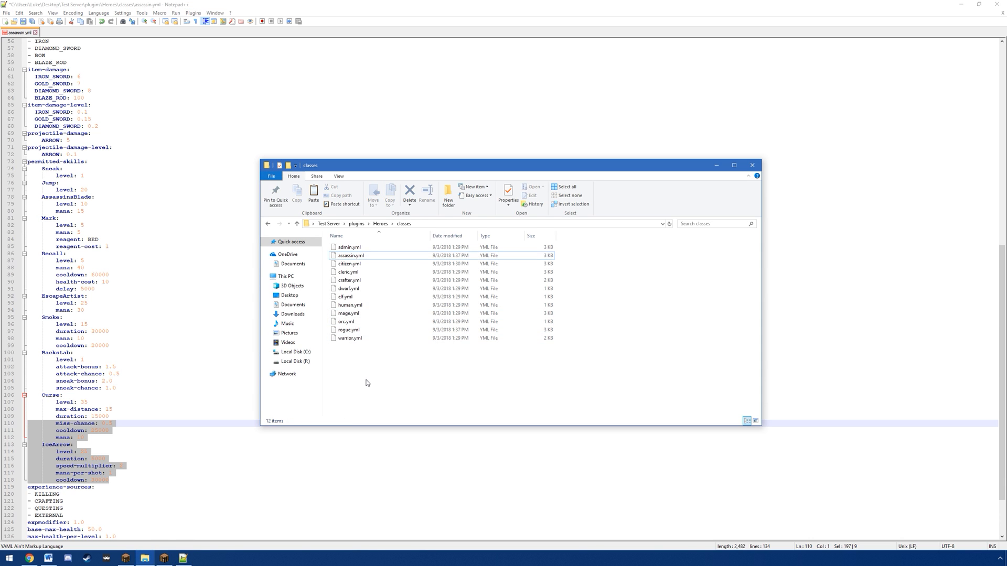
pyautogui.rightClick(351, 322)
pyautogui.click(373, 352)
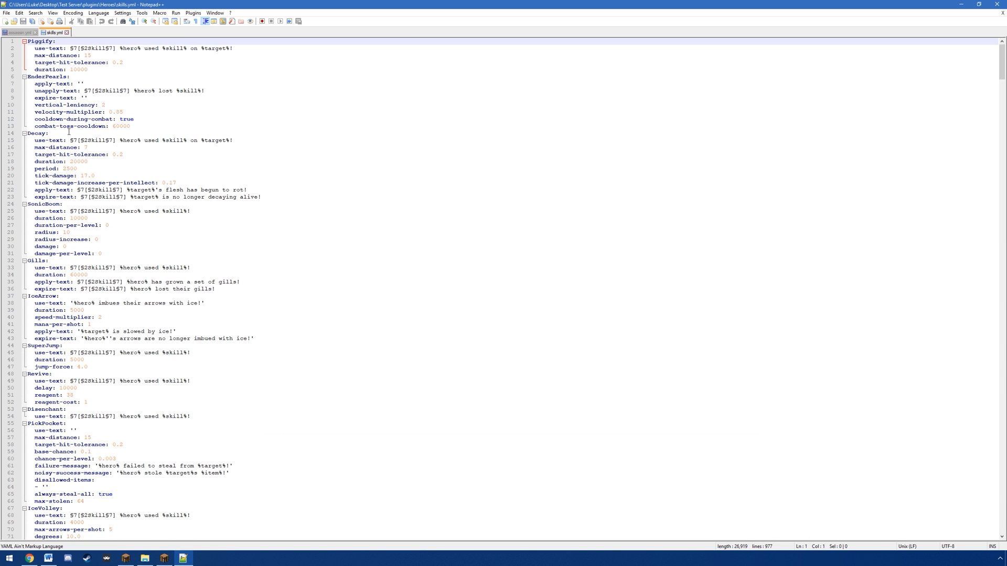
pyautogui.moveTo(28, 136); pyautogui.dragTo(262, 198)
pyautogui.hotkey('ctrl', 'c')
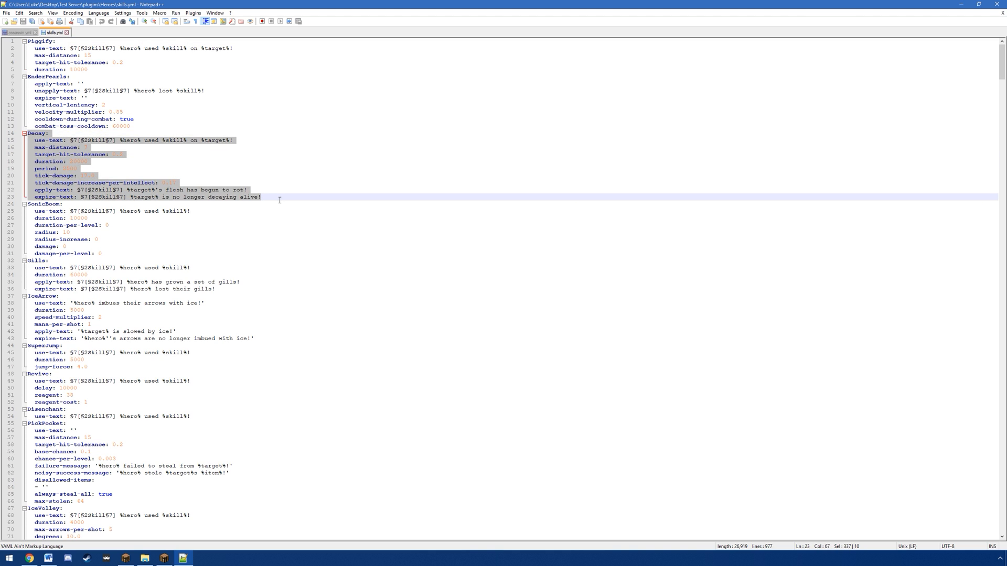
# Step: Paste the Decay block on a new line after IceArrow, at the end of assassin.yml's permitted skills
pyautogui.click(21, 33)
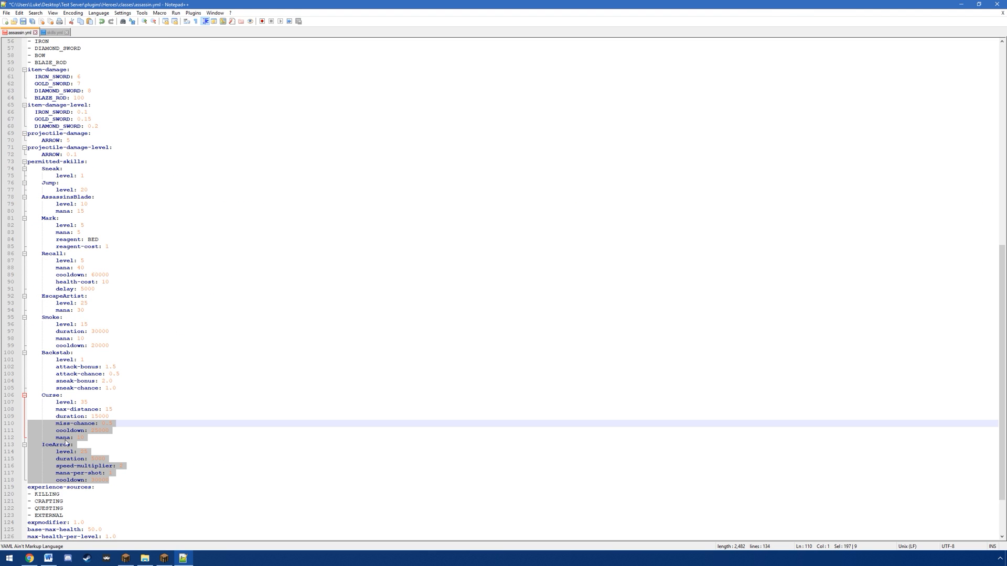
pyautogui.click(115, 481)
pyautogui.press('Return')
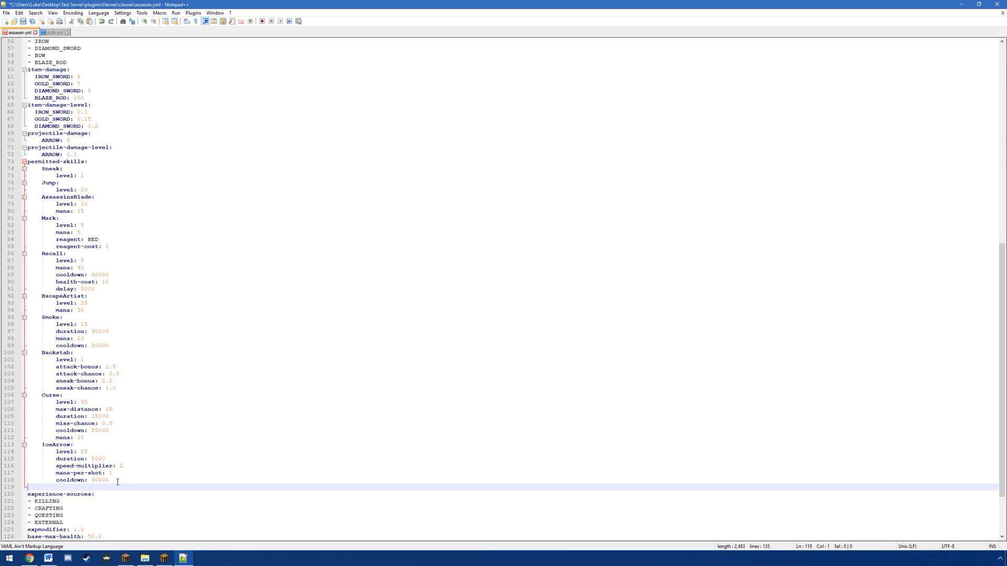
pyautogui.hotkey('ctrl', 'v')
# Step: Indent the pasted Decay heading to match the other permitted skills, with all its properties nested one level deeper
pyautogui.click(29, 467)
pyautogui.press('Tab')
pyautogui.click(34, 473)
pyautogui.press('Tab')
pyautogui.press('Tab')
pyautogui.click(33, 481)
pyautogui.press('Tab')
pyautogui.press('Tab')
pyautogui.click(34, 487)
pyautogui.press('Tab')
pyautogui.press('Tab')
pyautogui.click(34, 495)
pyautogui.press('Tab')
pyautogui.press('Tab')
pyautogui.click(34, 502)
pyautogui.press('Tab')
pyautogui.press('Tab')
pyautogui.click(33, 509)
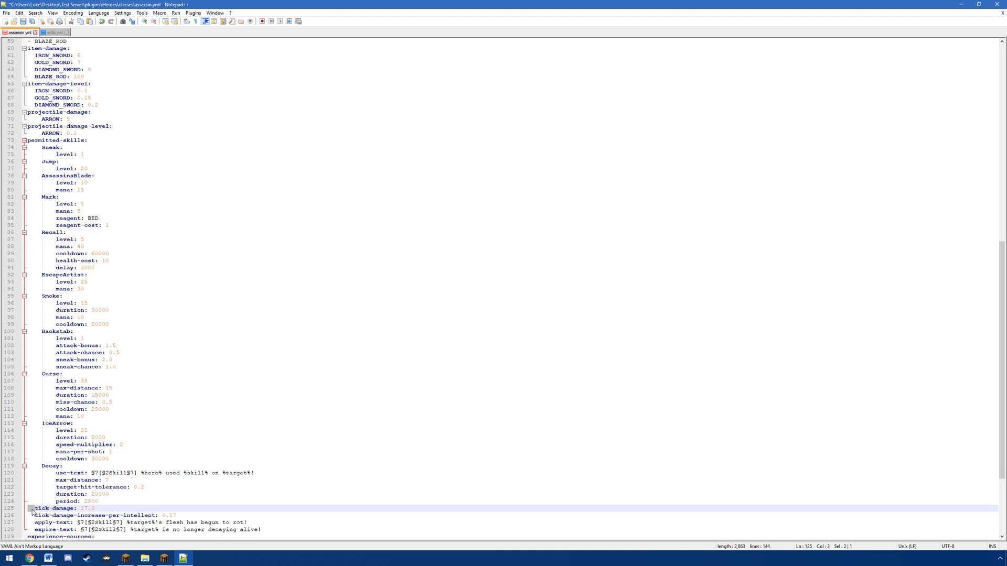
pyautogui.press('Tab')
pyautogui.press('Tab')
pyautogui.click(33, 516)
pyautogui.press('Tab')
pyautogui.press('Tab')
pyautogui.click(33, 523)
pyautogui.press('Tab')
pyautogui.press('Tab')
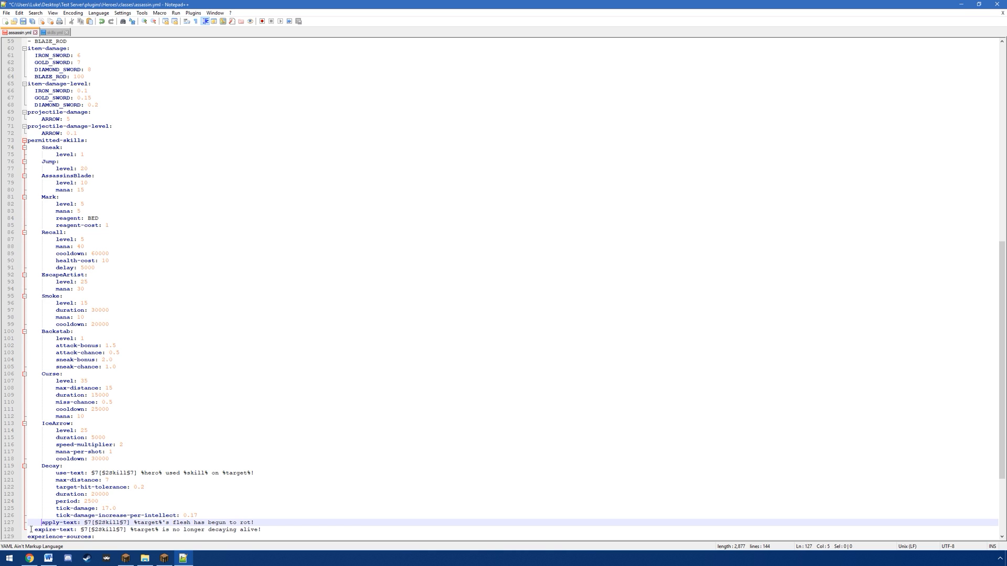
pyautogui.click(33, 530)
pyautogui.press('Tab')
pyautogui.press('Tab')
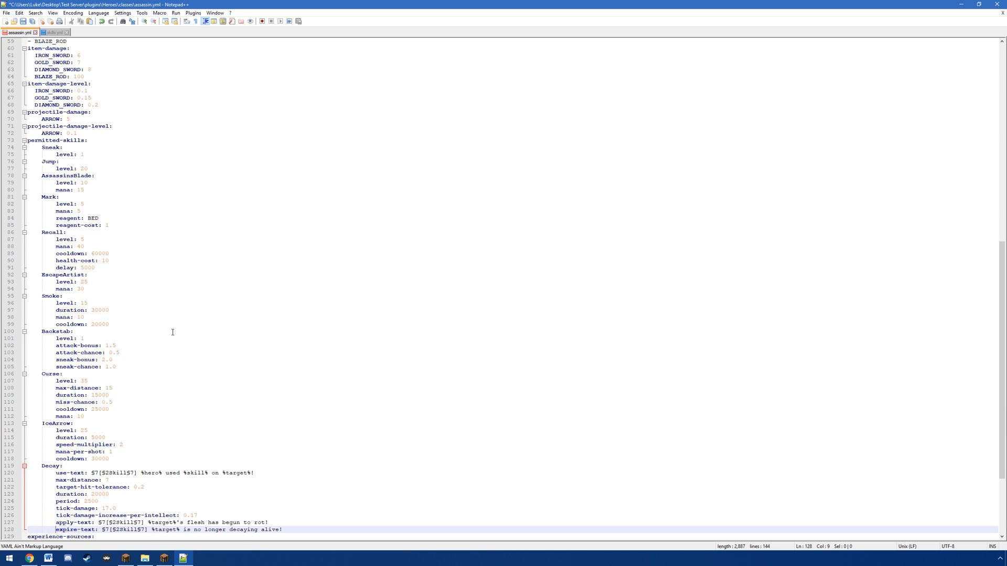
# Step: Delete the Mark and Recall skills from the Assassin's permitted skills and save assassin.yml
pyautogui.moveTo(105, 268); pyautogui.dragTo(102, 192)
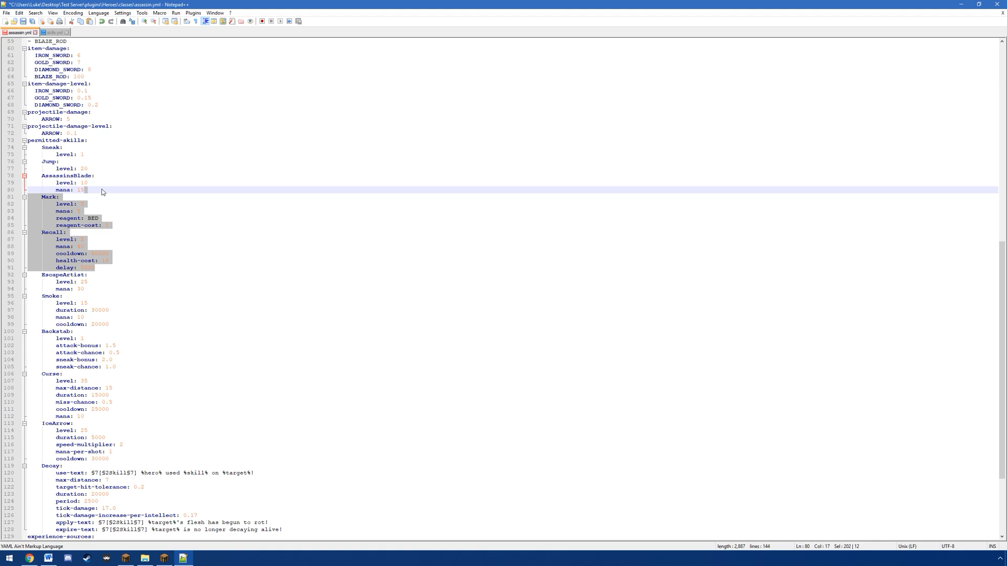
pyautogui.press('Delete')
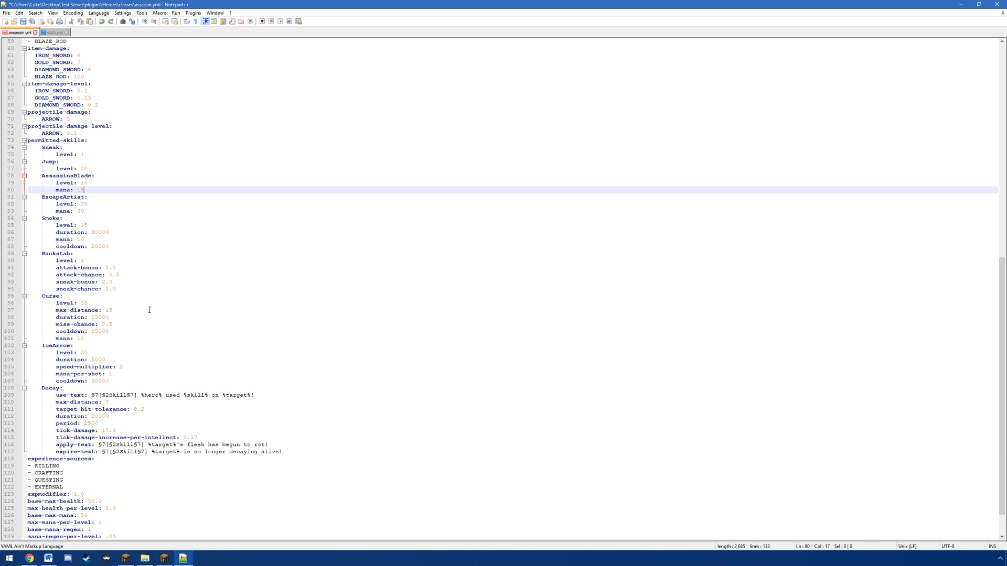
pyautogui.hotkey('ctrl', 's')
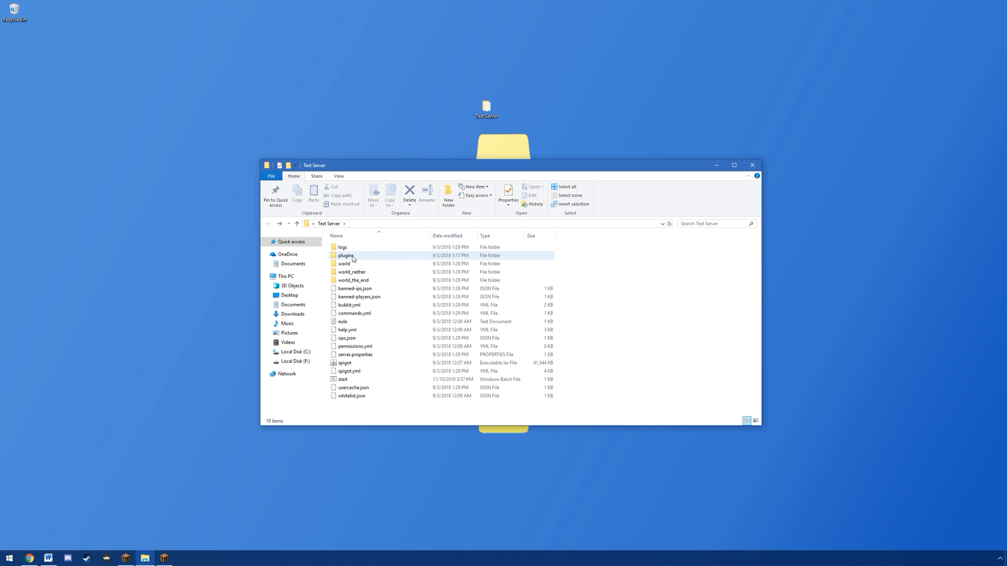
# Step: Go to the plugins/Heroes/classes folder and open crafter.yml in Notepad++
pyautogui.doubleClick(353, 257)
pyautogui.doubleClick(344, 264)
pyautogui.doubleClick(344, 248)
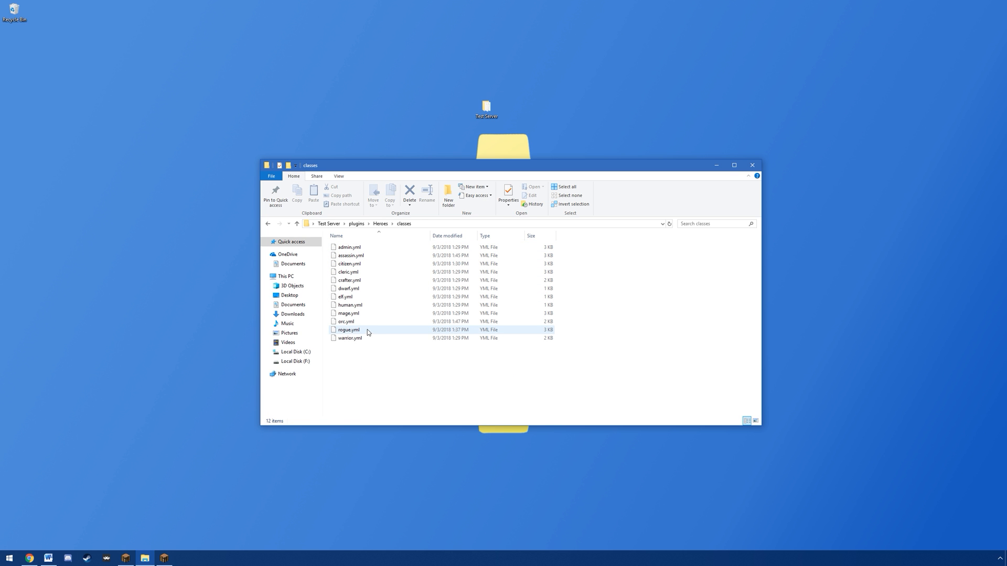
pyautogui.rightClick(343, 281)
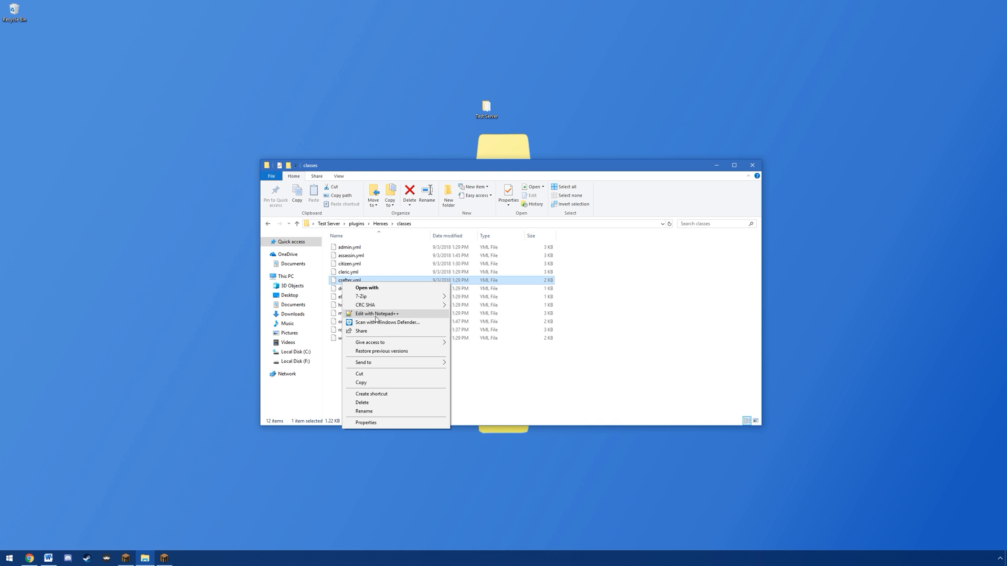
pyautogui.click(376, 315)
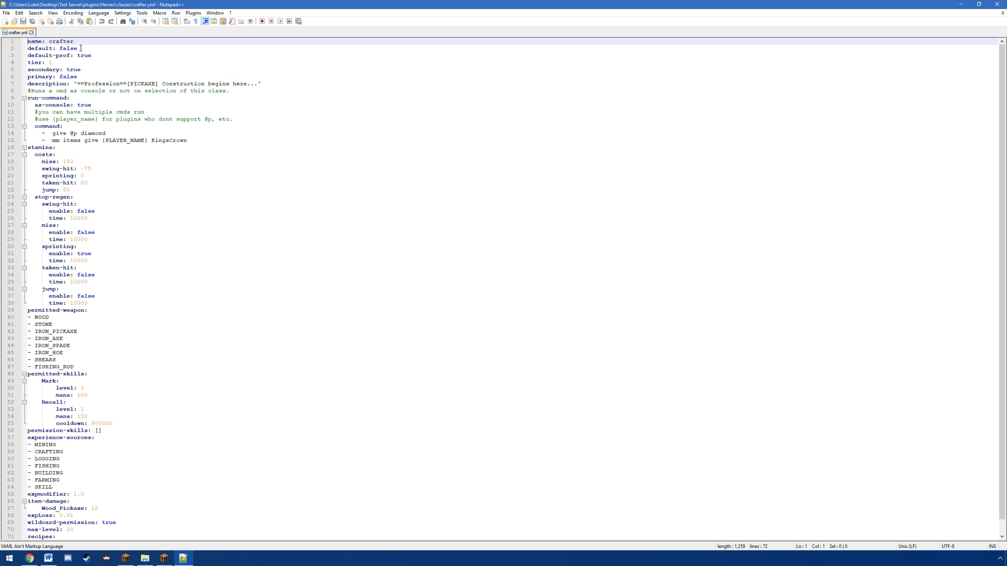
# Step: Examine crafter.yml's profession flags, permitted skills and run-command section
pyautogui.moveTo(93, 57); pyautogui.dragTo(59, 78)
pyautogui.click(101, 55)
pyautogui.click(91, 71)
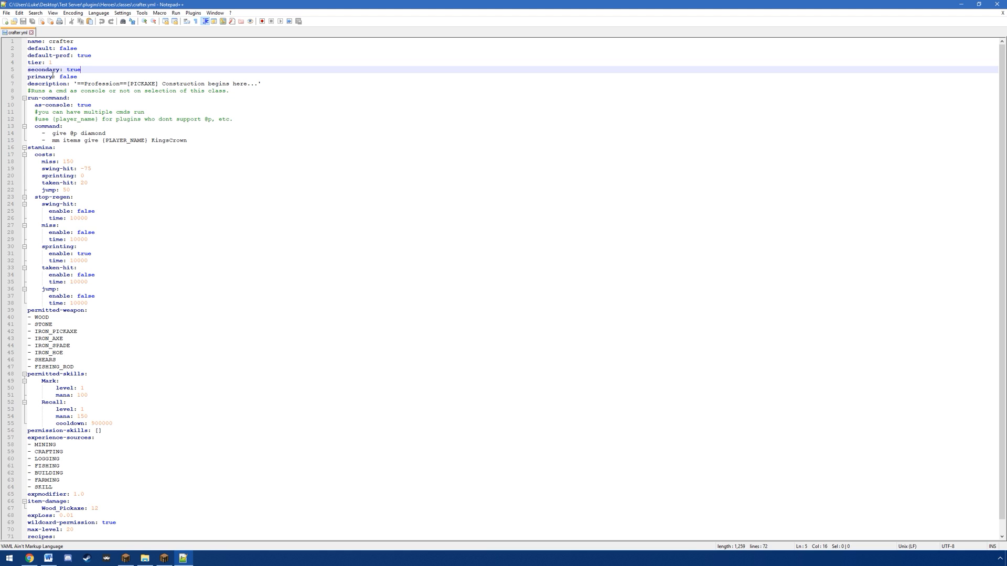
pyautogui.scroll(-1, 90, 294)
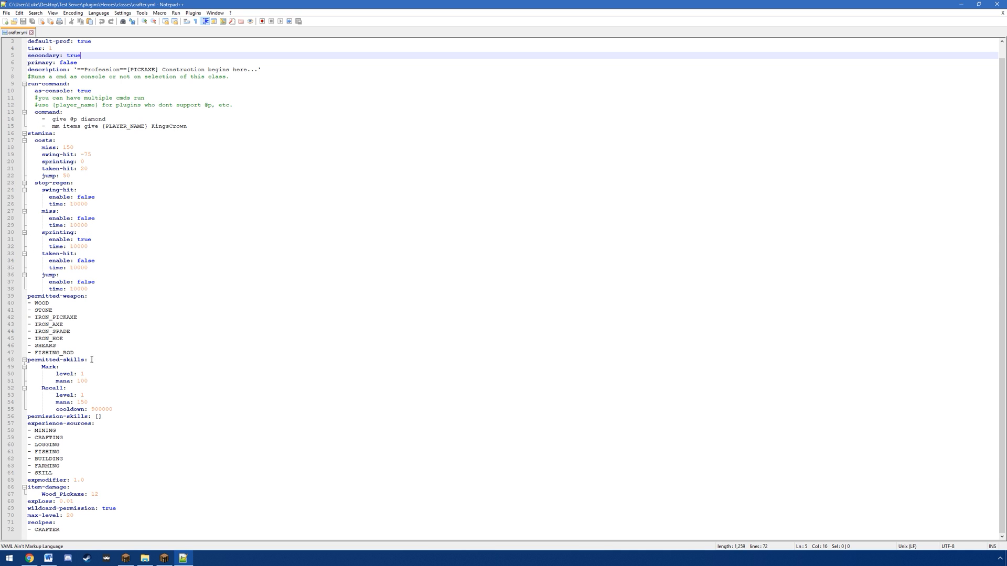
pyautogui.scroll(-1, 142, 388)
pyautogui.moveTo(135, 409); pyautogui.dragTo(122, 366)
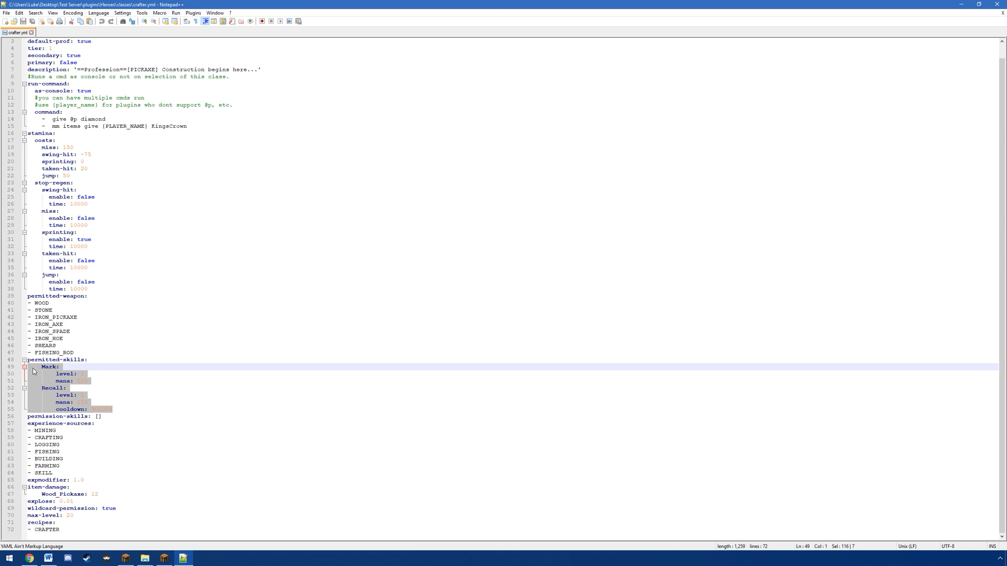
pyautogui.click(121, 366)
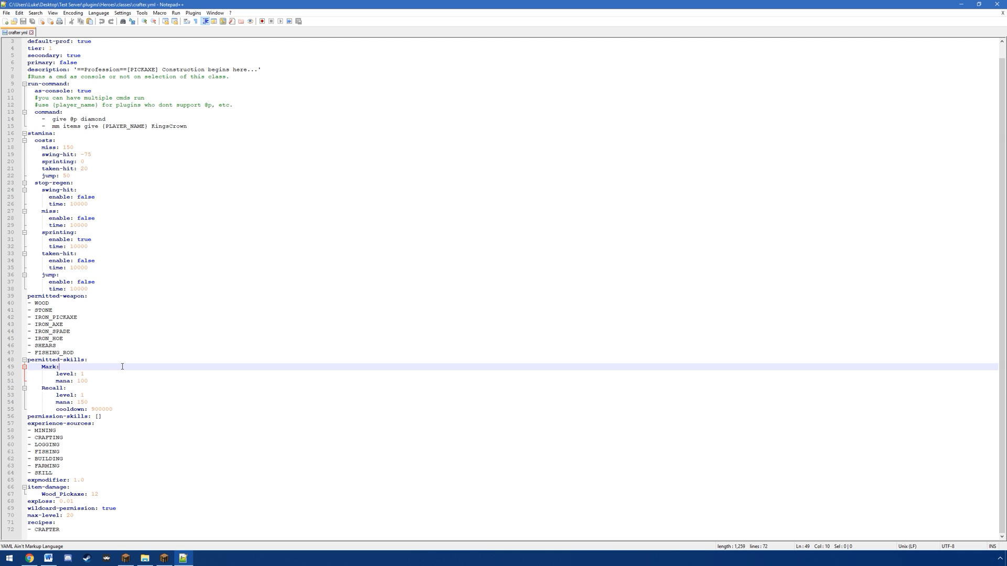
pyautogui.scroll(1, 121, 350)
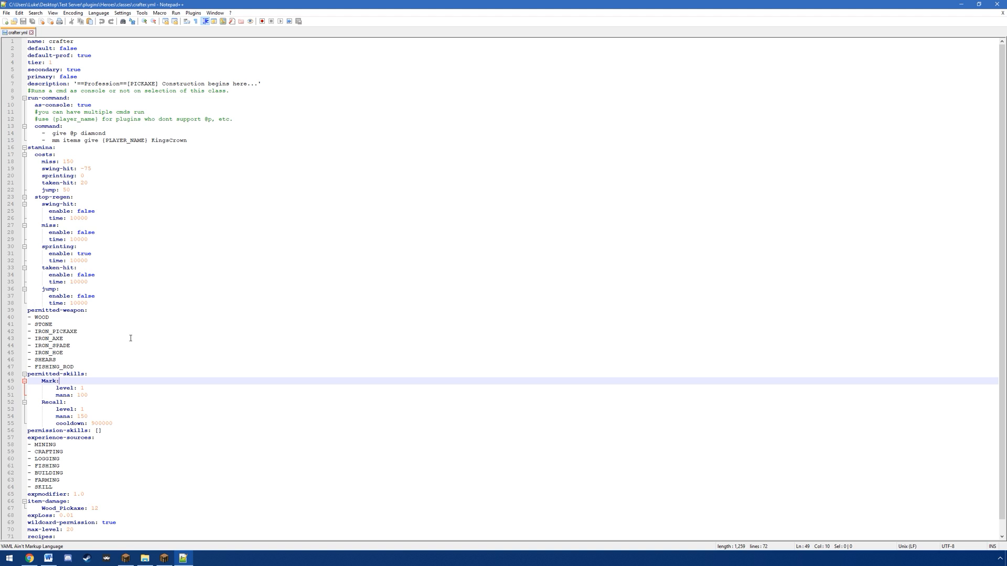
pyautogui.moveTo(208, 142); pyautogui.dragTo(280, 123)
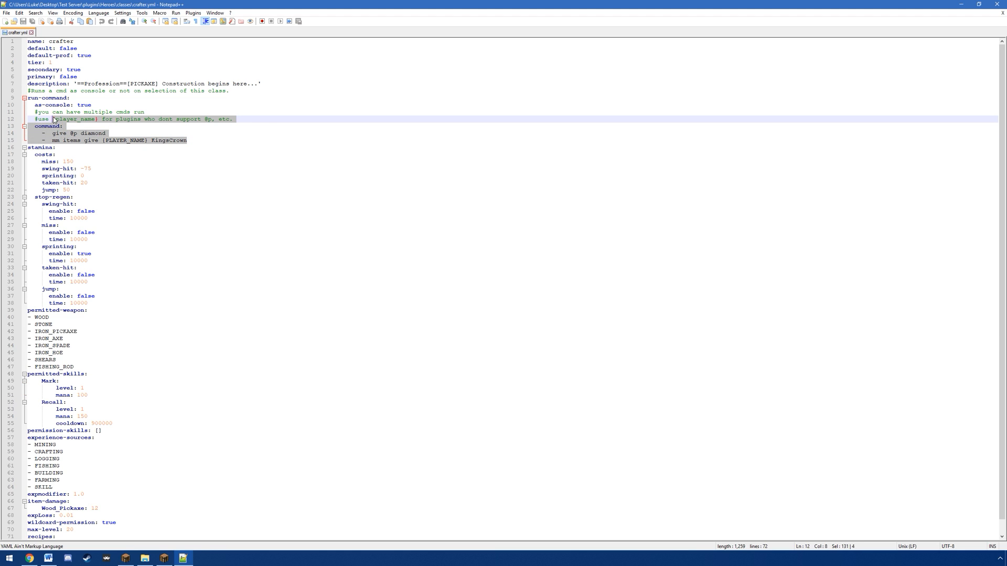
pyautogui.click(266, 116)
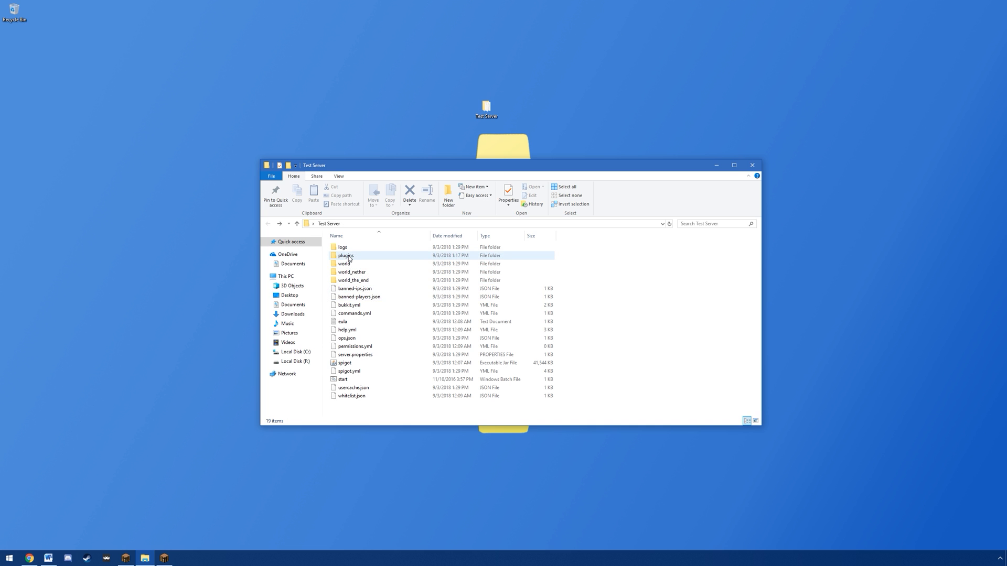
# Step: Return to the plugins/Heroes/classes folder and open elf.yml in Notepad++
pyautogui.doubleClick(348, 256)
pyautogui.doubleClick(348, 263)
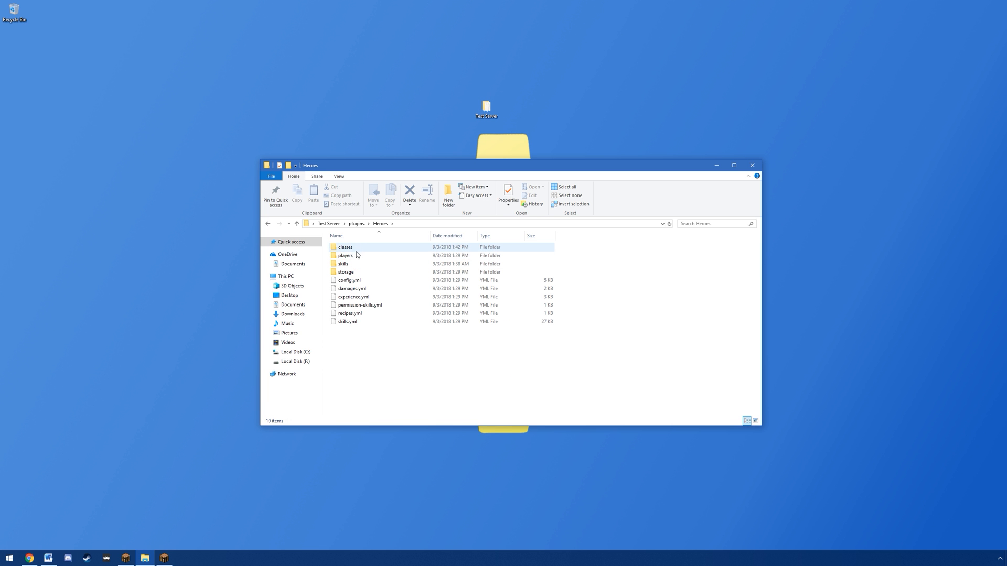
pyautogui.doubleClick(350, 248)
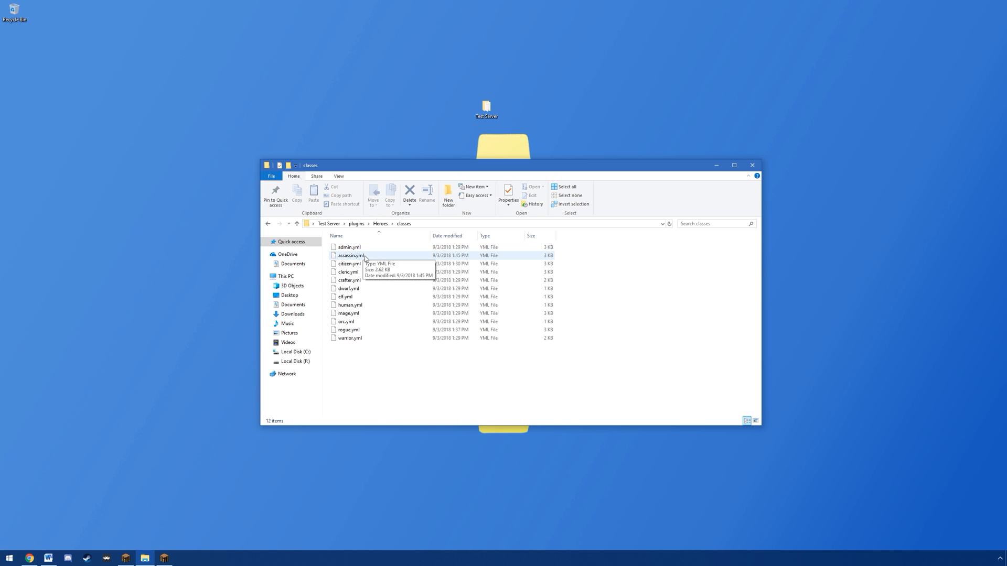
pyautogui.click(349, 298)
pyautogui.click(350, 323)
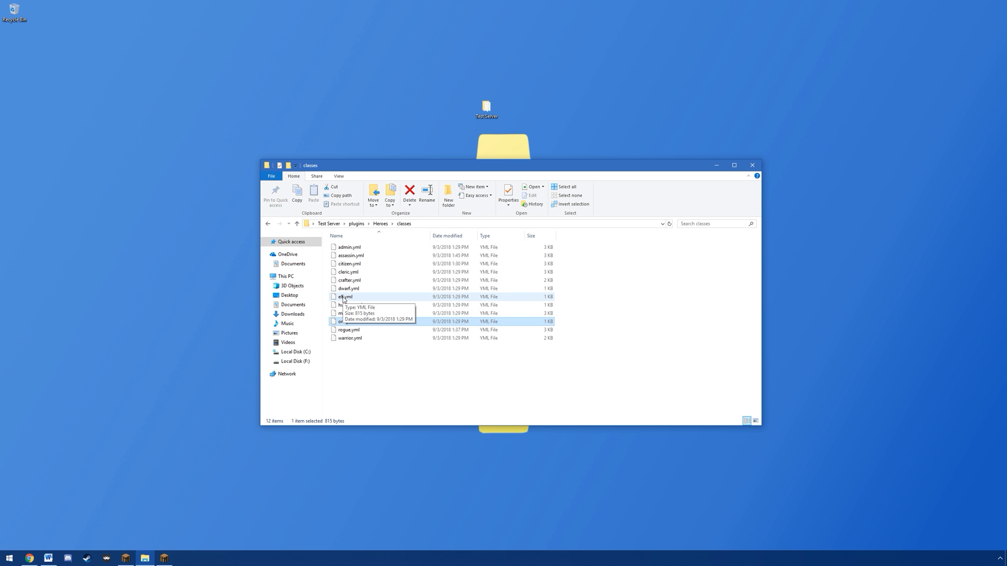
pyautogui.rightClick(344, 298)
pyautogui.click(372, 329)
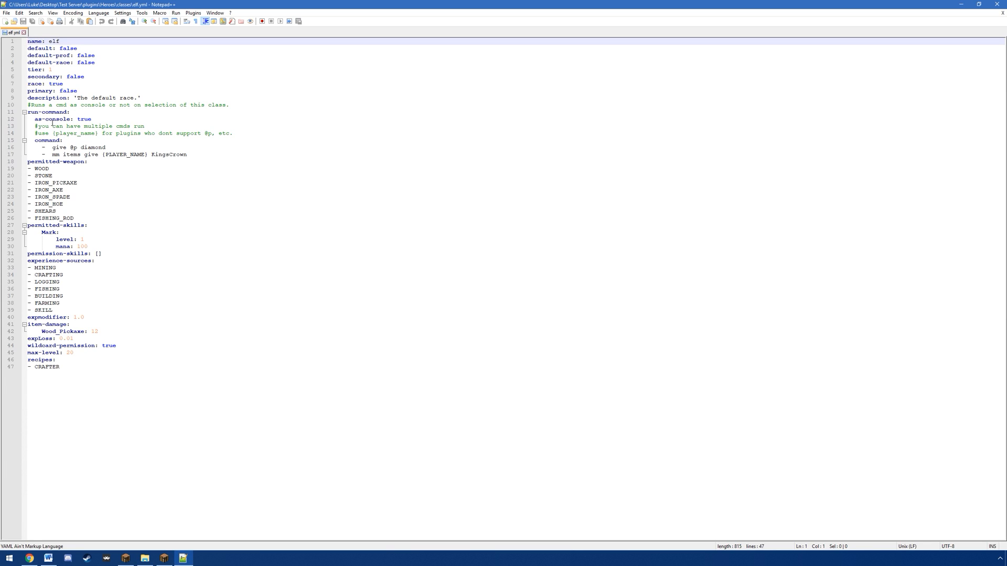
# Step: Examine elf.yml's race, primary and secondary flags, its maximum level and its permitted skills
pyautogui.moveTo(78, 84); pyautogui.dragTo(19, 86)
pyautogui.click(71, 84)
pyautogui.doubleClick(69, 91)
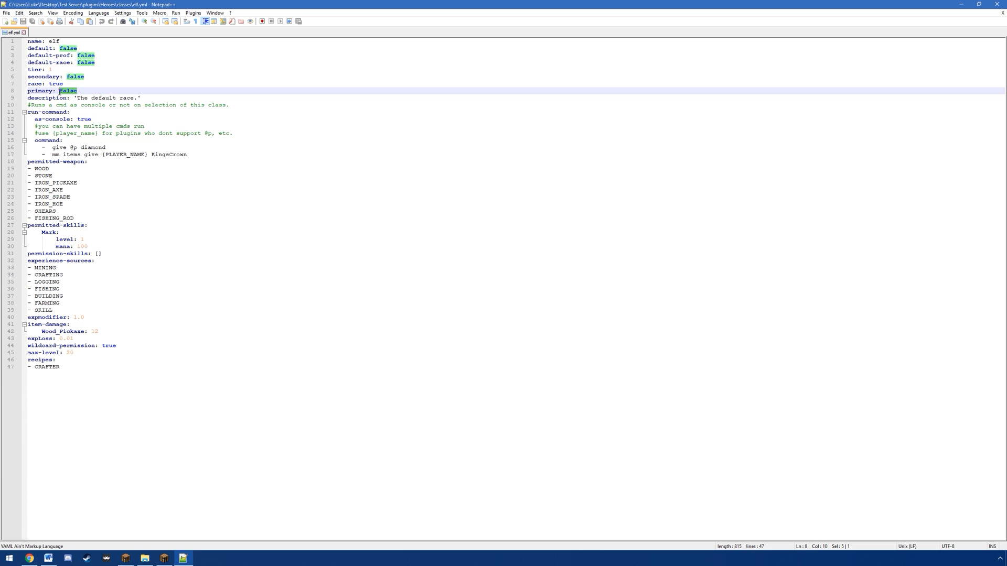
pyautogui.click(93, 79)
pyautogui.moveTo(93, 78); pyautogui.dragTo(49, 84)
pyautogui.click(78, 78)
pyautogui.moveTo(98, 364); pyautogui.dragTo(29, 41)
pyautogui.click(129, 231)
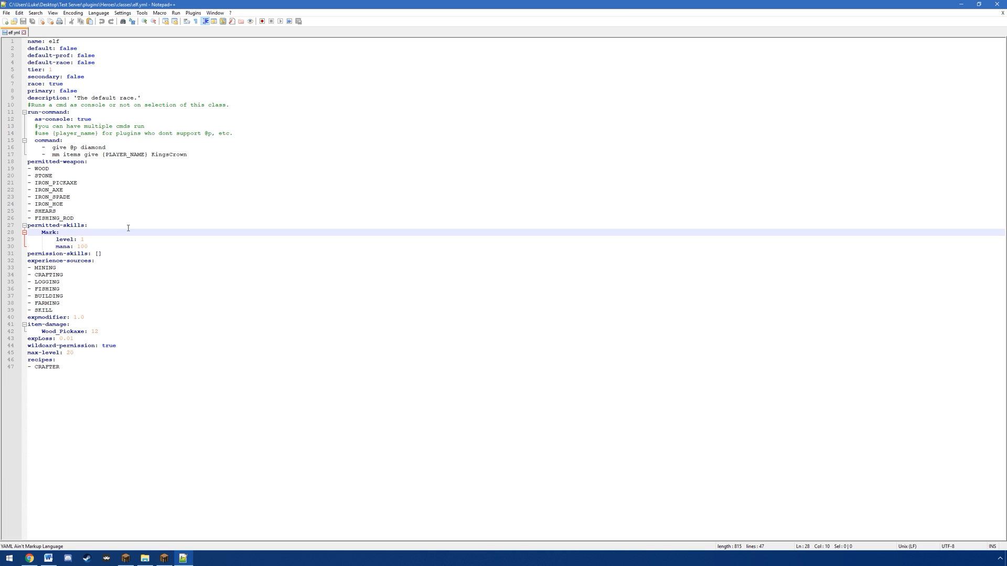
pyautogui.moveTo(67, 355); pyautogui.dragTo(78, 355)
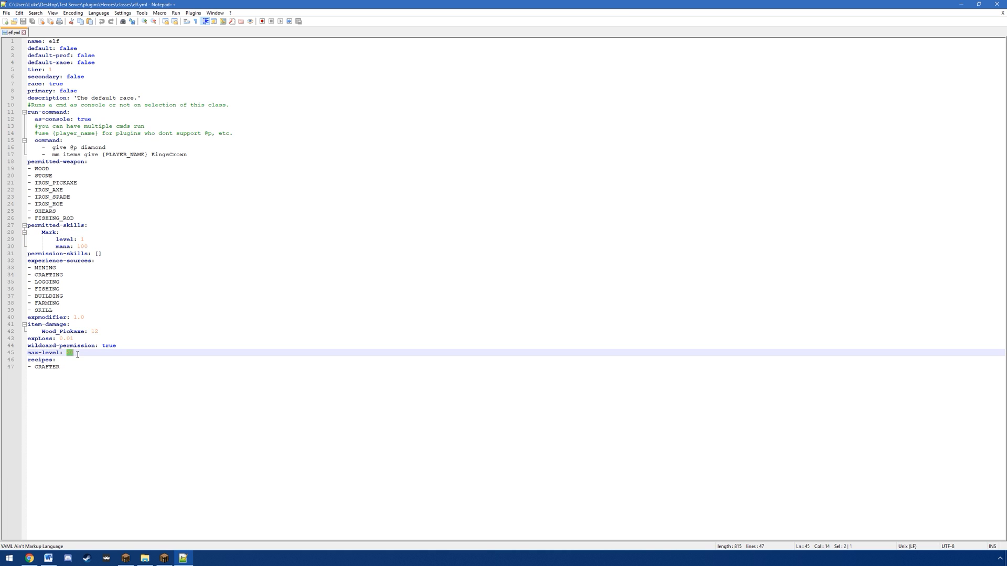
pyautogui.click(97, 246)
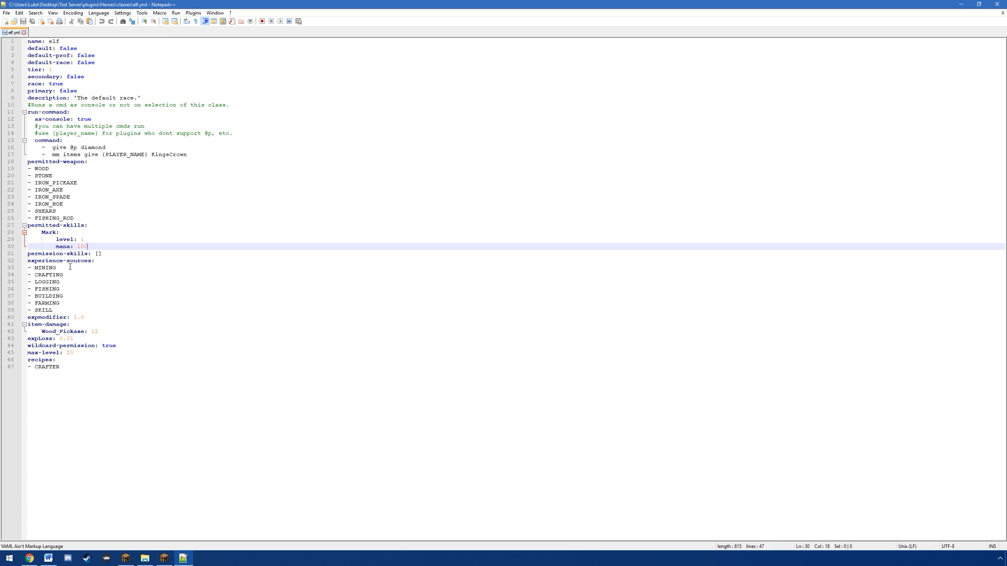
# Step: Open orc.yml from the classes folder and skills.yml from the Heroes folder in Notepad++
pyautogui.click(139, 559)
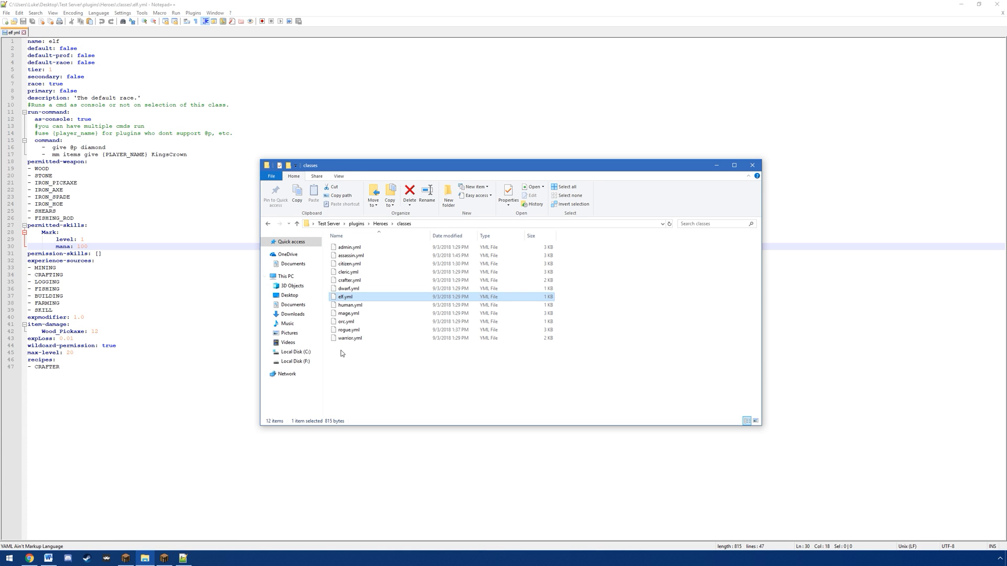
pyautogui.rightClick(347, 322)
pyautogui.click(376, 355)
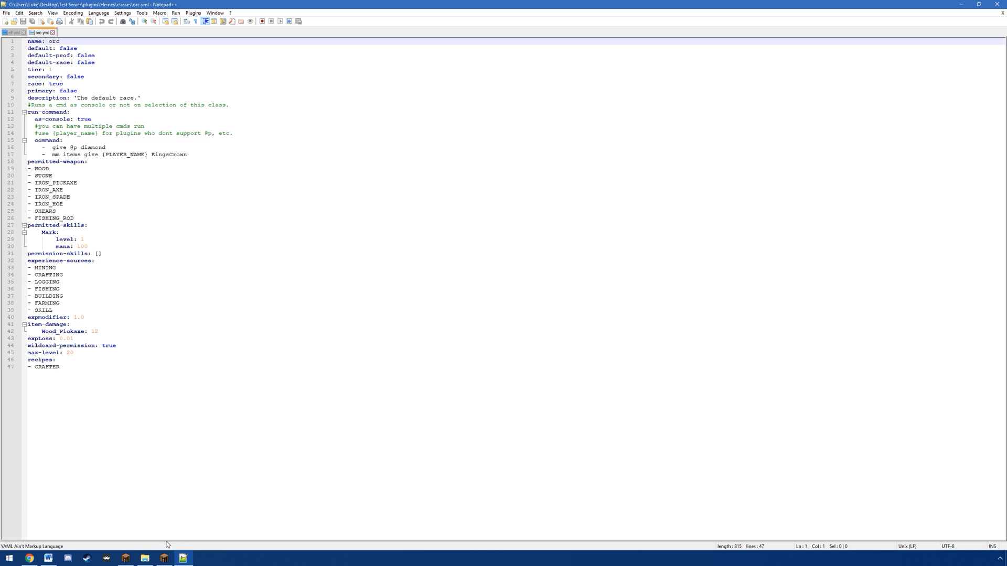
pyautogui.click(144, 559)
pyautogui.hotkey('alt', 'Up')
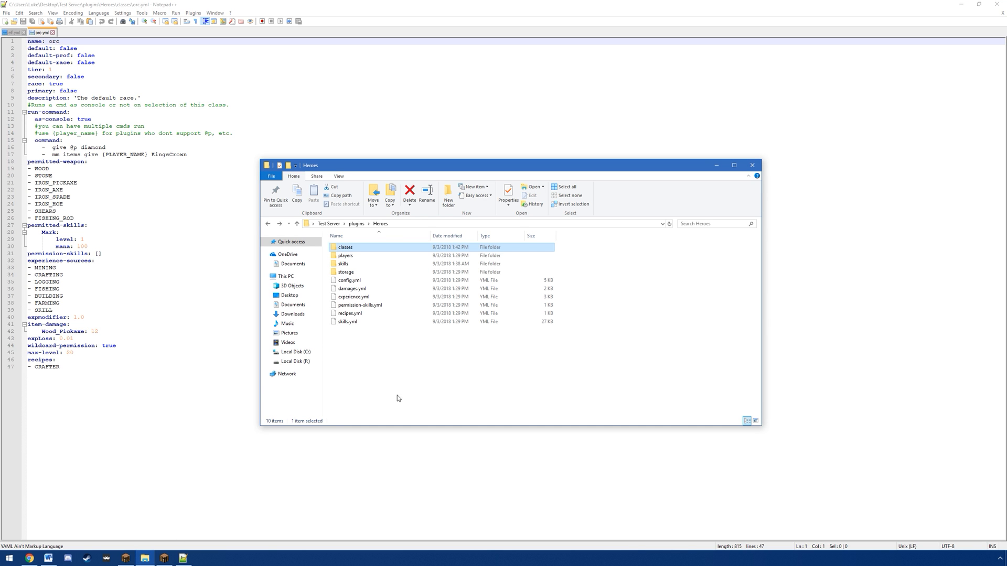
pyautogui.rightClick(354, 322)
pyautogui.click(377, 352)
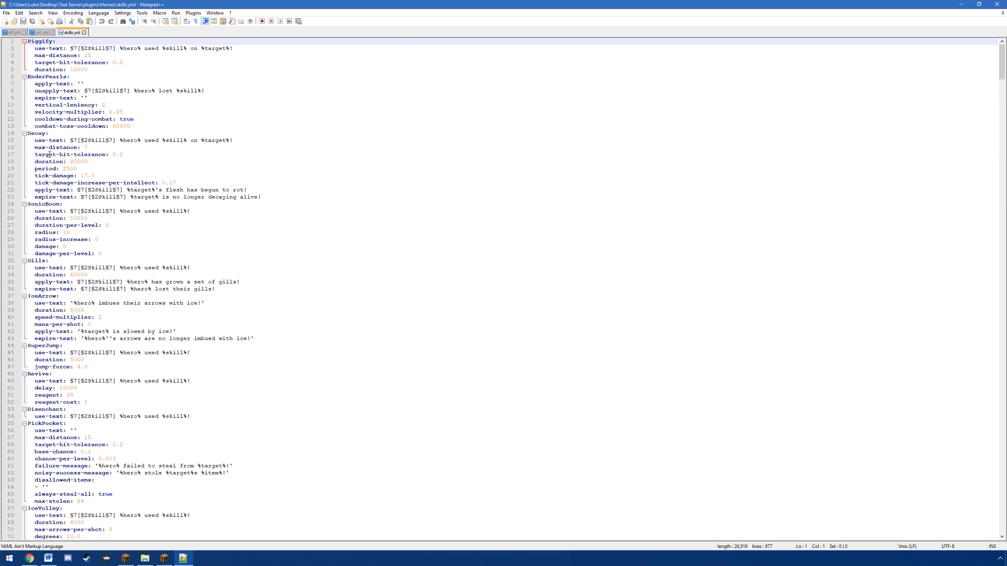
# Step: Copy the EnderPearls block from skills.yml and paste it below the Mark skill under permitted-skills in orc.yml
pyautogui.moveTo(27, 76); pyautogui.dragTo(171, 122)
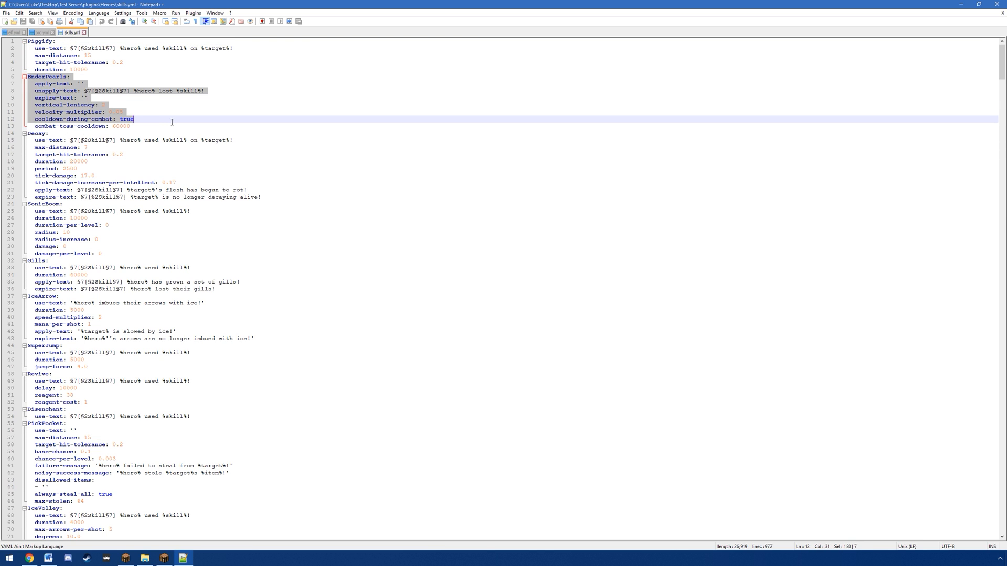
pyautogui.click(41, 33)
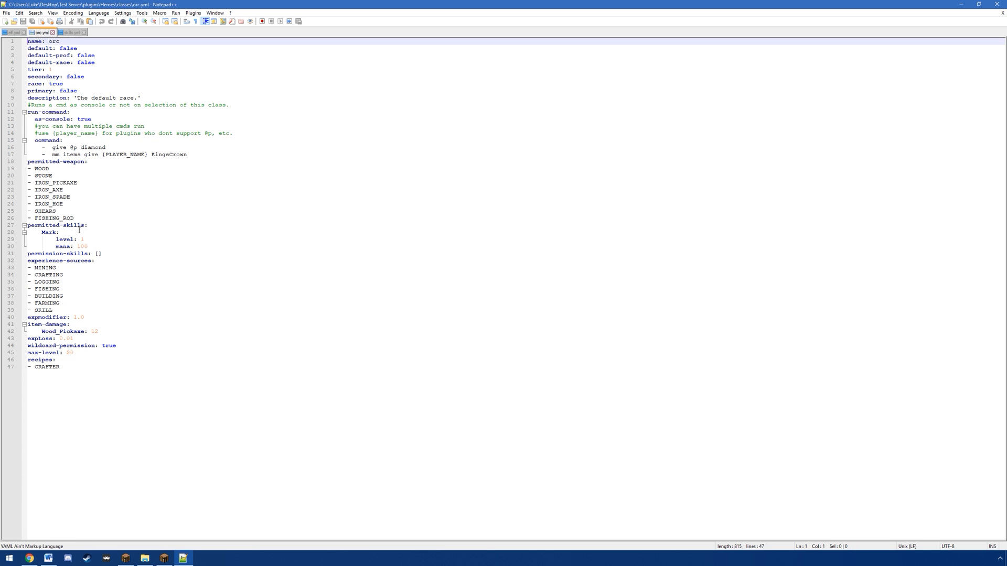
pyautogui.click(110, 246)
pyautogui.press('Return')
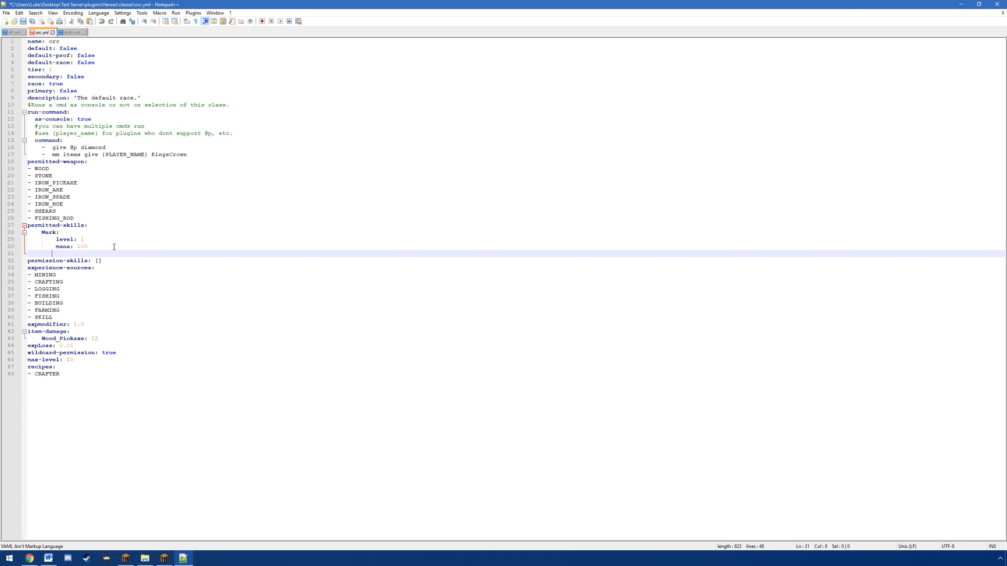
pyautogui.hotkey('ctrl', 'v')
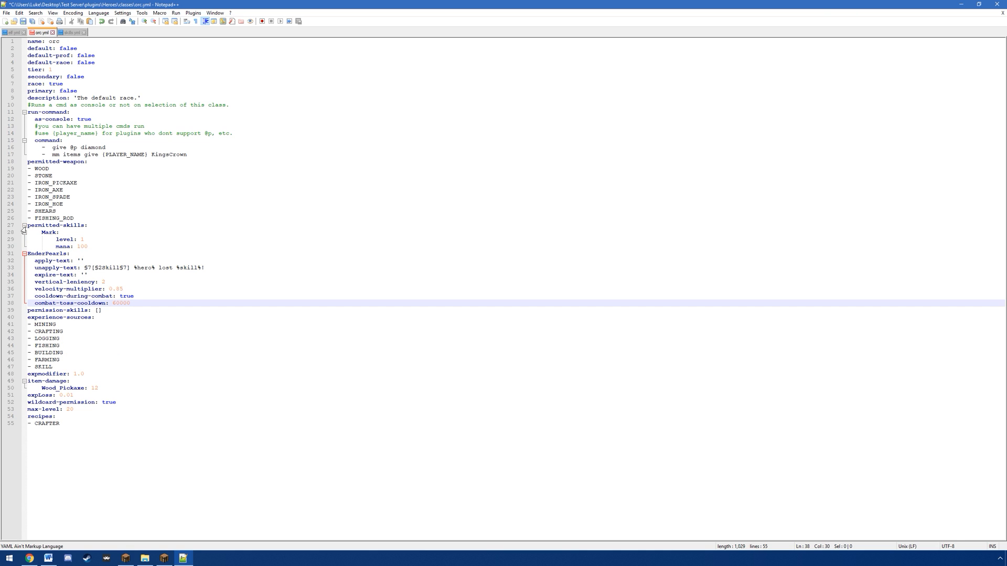
# Step: Indent every line of the pasted EnderPearls block to nest it under permitted-skills, and save orc.yml
pyautogui.click(28, 254)
pyautogui.press('Tab')
pyautogui.press('Tab')
pyautogui.click(34, 260)
pyautogui.press('Tab')
pyautogui.press('Tab')
pyautogui.click(34, 268)
pyautogui.press('Tab')
pyautogui.press('Tab')
pyautogui.click(34, 274)
pyautogui.press('Tab')
pyautogui.press('Tab')
pyautogui.click(34, 282)
pyautogui.press('Tab')
pyautogui.press('Tab')
pyautogui.click(33, 289)
pyautogui.press('Tab')
pyautogui.press('Tab')
pyautogui.click(33, 296)
pyautogui.press('Tab')
pyautogui.press('Tab')
pyautogui.click(32, 304)
pyautogui.press('Tab')
pyautogui.press('Tab')
pyautogui.hotkey('ctrl', 's')
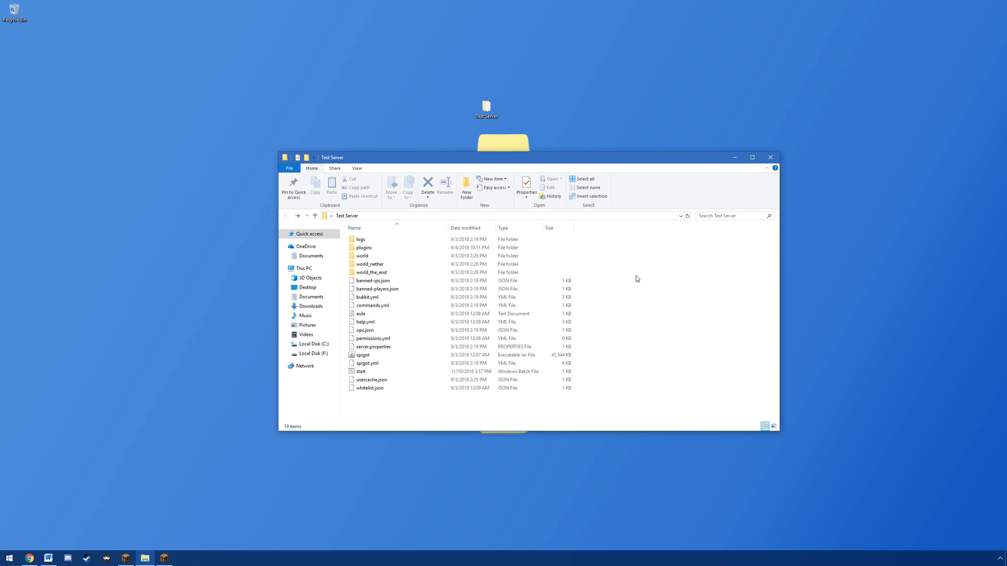
# Step: Create a new text document named Global Skillset.yml in the plugins/Heroes/classes folder
pyautogui.doubleClick(383, 249)
pyautogui.doubleClick(370, 256)
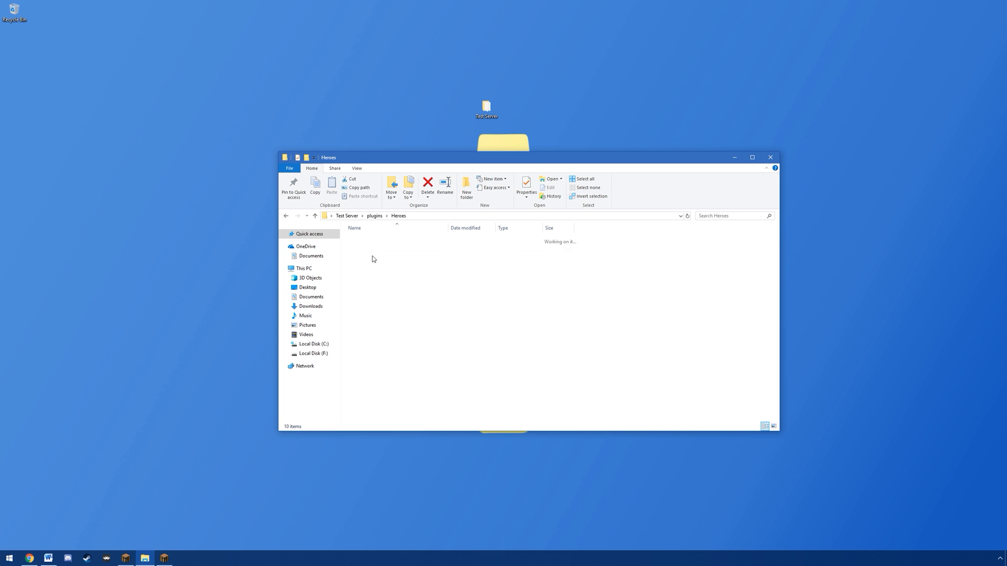
pyautogui.doubleClick(365, 240)
pyautogui.rightClick(393, 376)
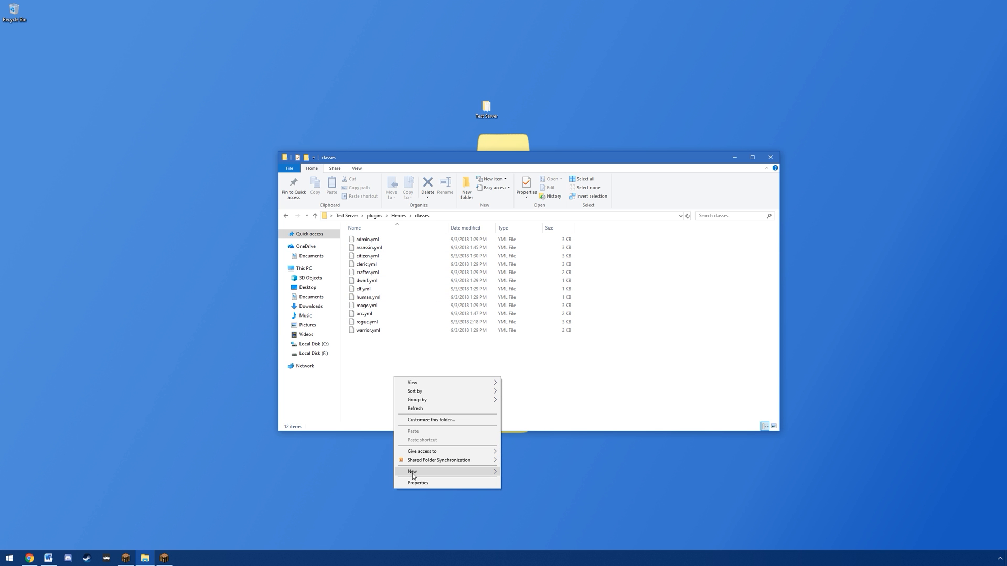
pyautogui.moveTo(415, 471)
pyautogui.click(527, 453)
pyautogui.write('Global Skillset.yml')
pyautogui.press('Return')
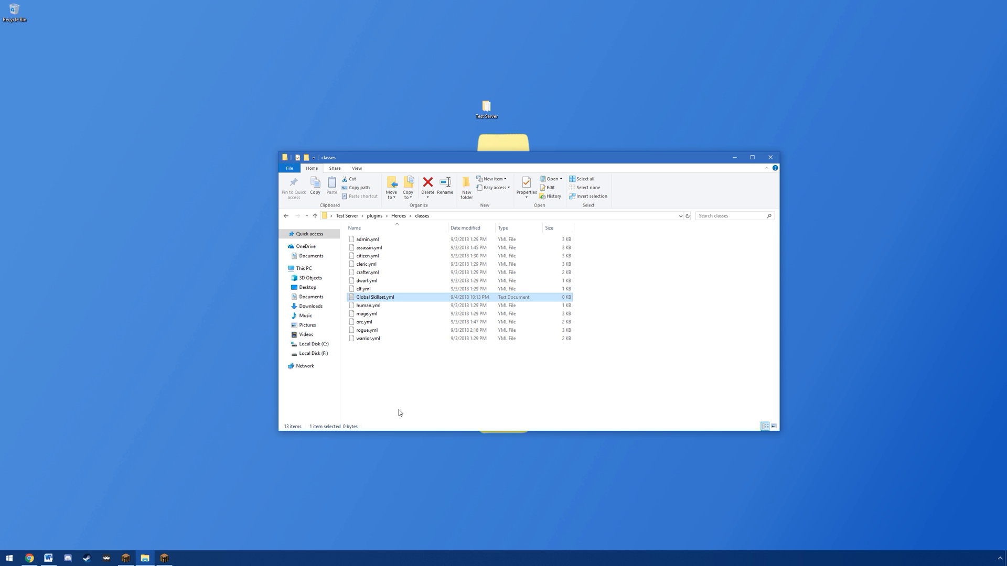
# Step: Open the new Global Skillset file in Notepad++ and paste the template with global-skillset true, default and primary false, tier 0 and permitted-skills
pyautogui.rightClick(375, 297)
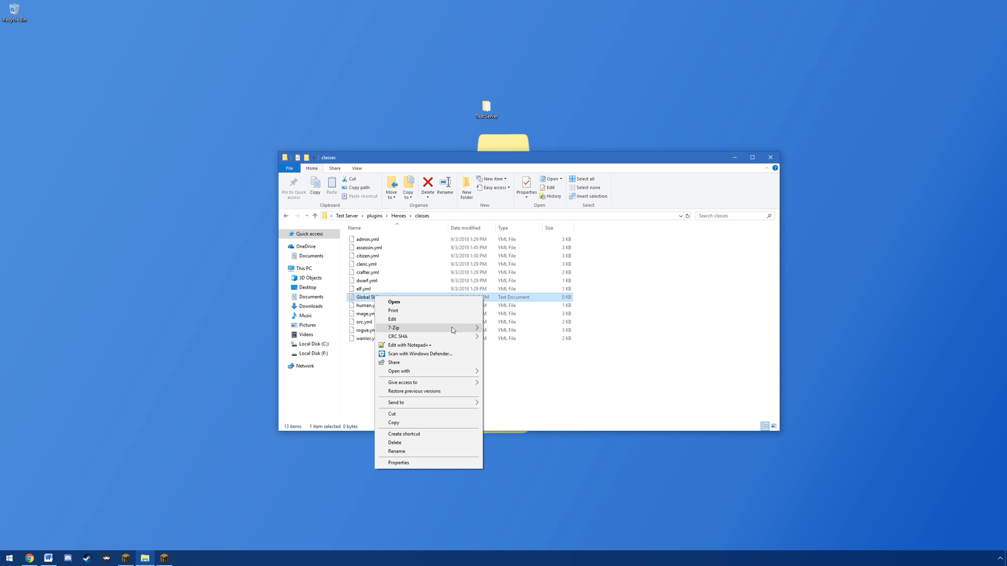
pyautogui.click(419, 346)
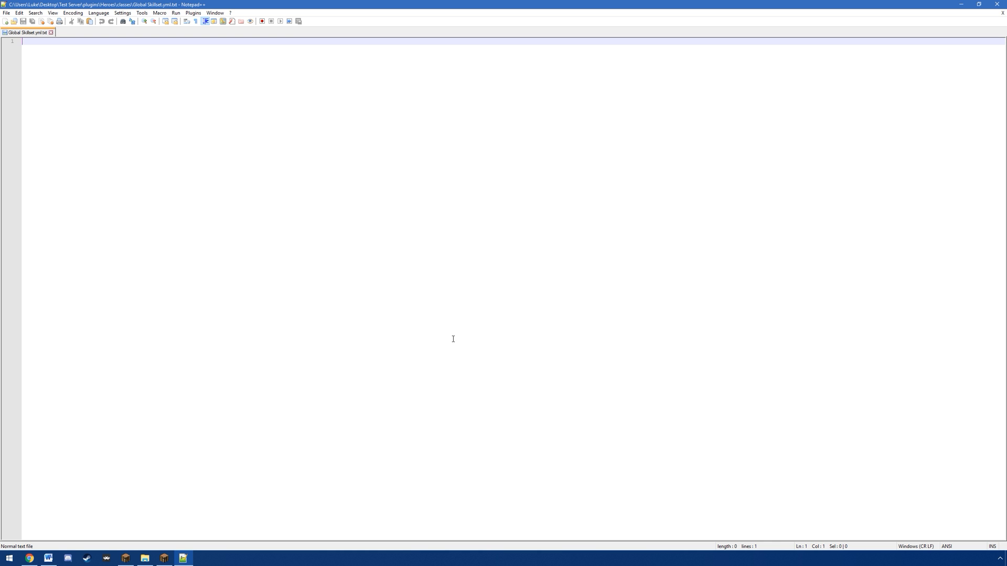
pyautogui.write('name: Global Skillset global-skillset: true default: false primary: false tier: 0 permitted-skills:')
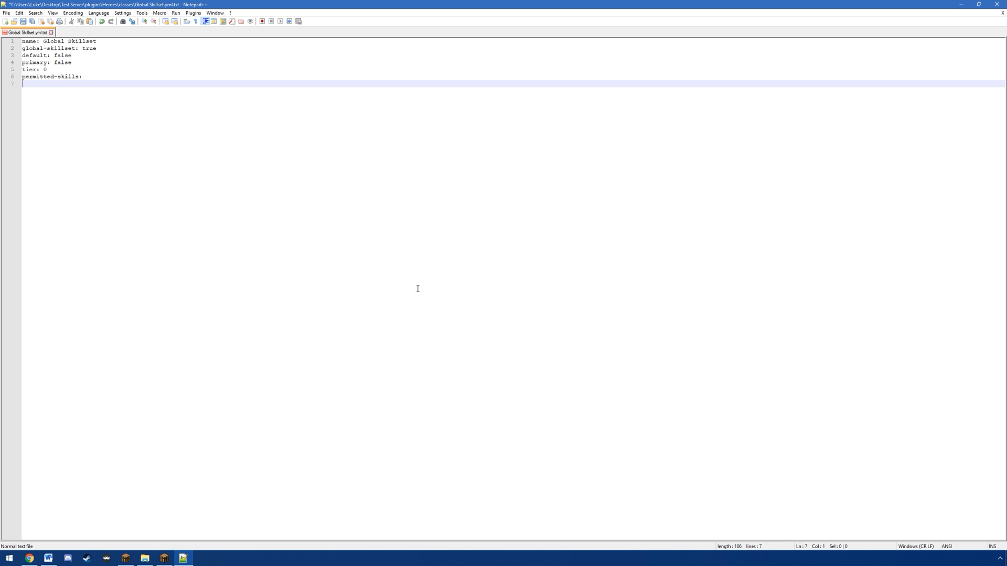
# Step: Examine the name, global-skillset, default, primary and tier lines of the Global Skillset file
pyautogui.moveTo(105, 41); pyautogui.dragTo(44, 41)
pyautogui.click(106, 42)
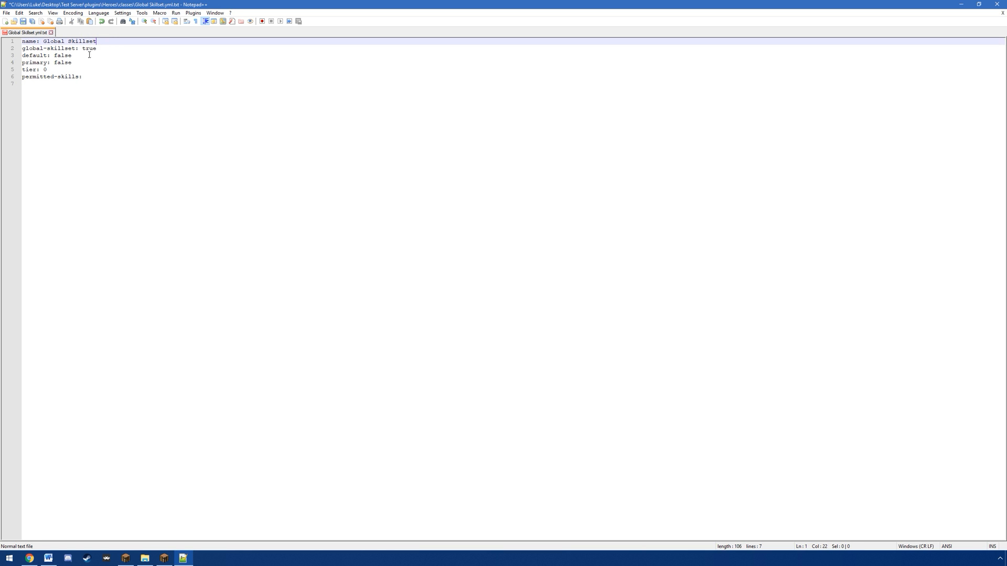
pyautogui.moveTo(97, 48); pyautogui.dragTo(21, 56)
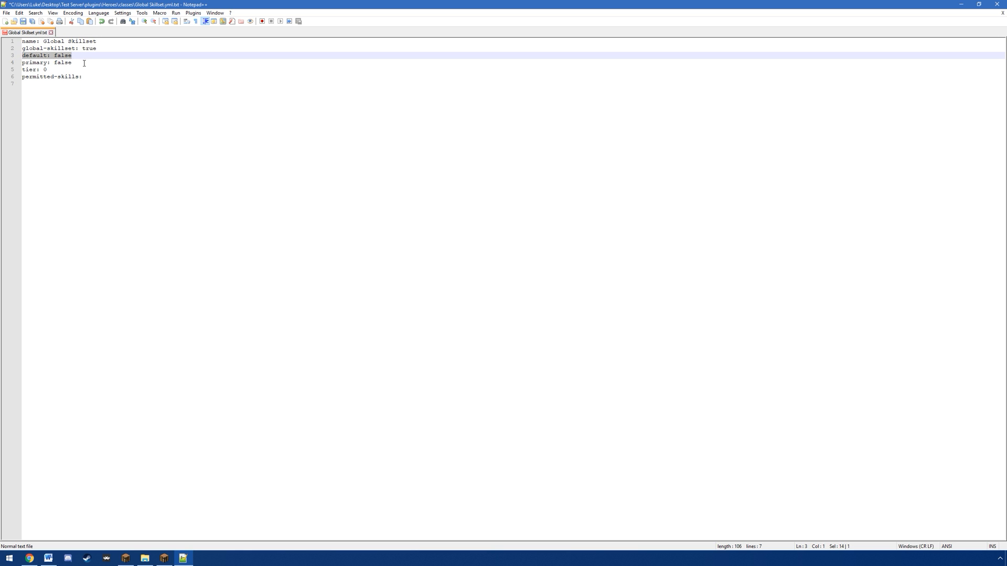
pyautogui.moveTo(84, 63); pyautogui.dragTo(21, 64)
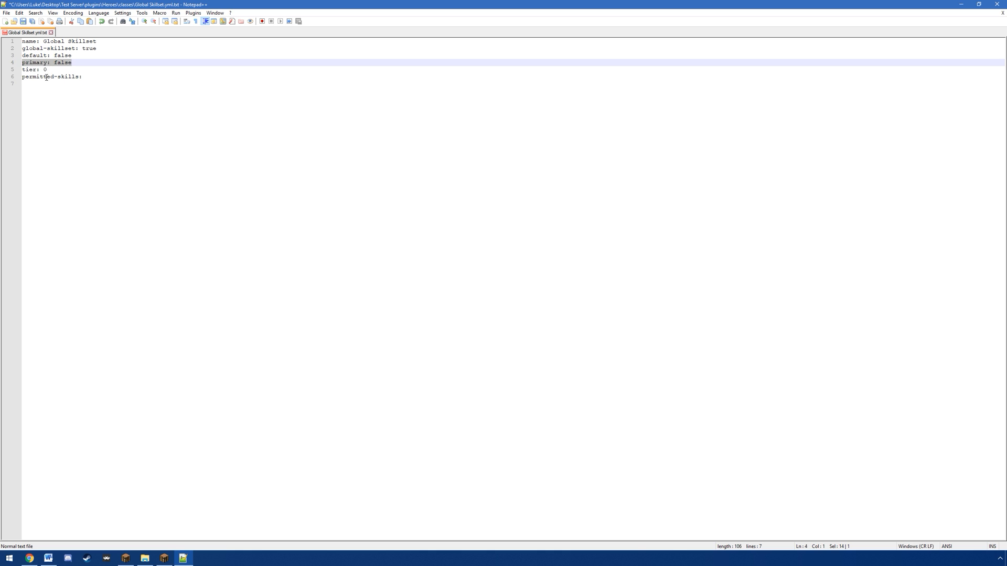
pyautogui.moveTo(56, 70); pyautogui.dragTo(16, 72)
pyautogui.click(84, 71)
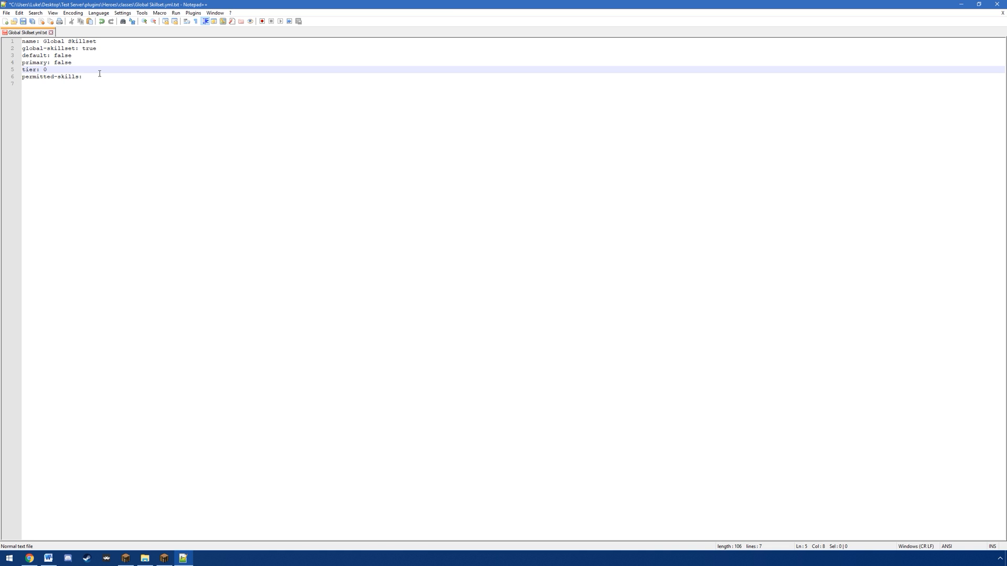
# Step: Save the file in the classes folder as Global Skillset with the YAML file type
pyautogui.click(7, 13)
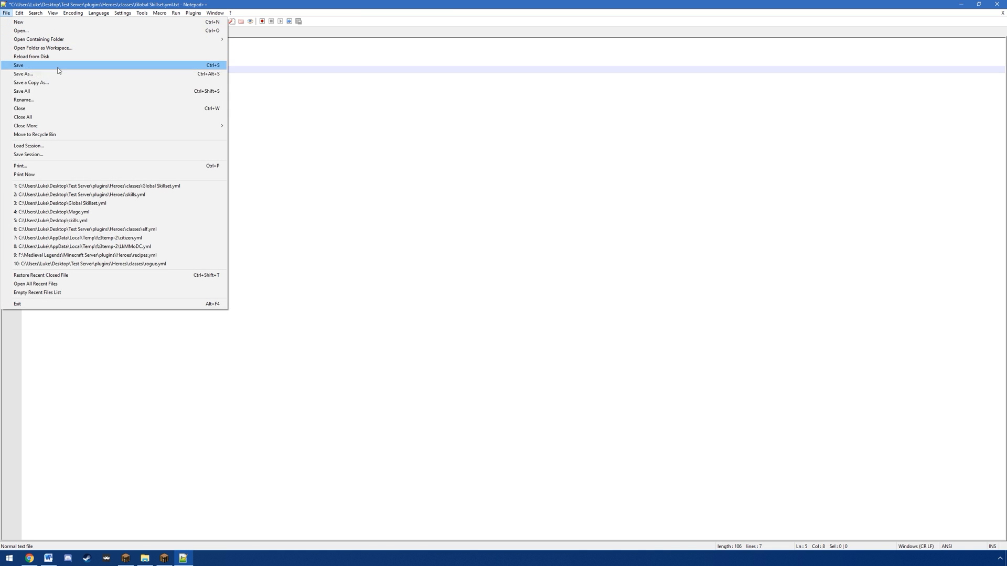
pyautogui.click(48, 76)
pyautogui.click(126, 271)
pyautogui.scroll(-10, 148, 438)
pyautogui.click(144, 449)
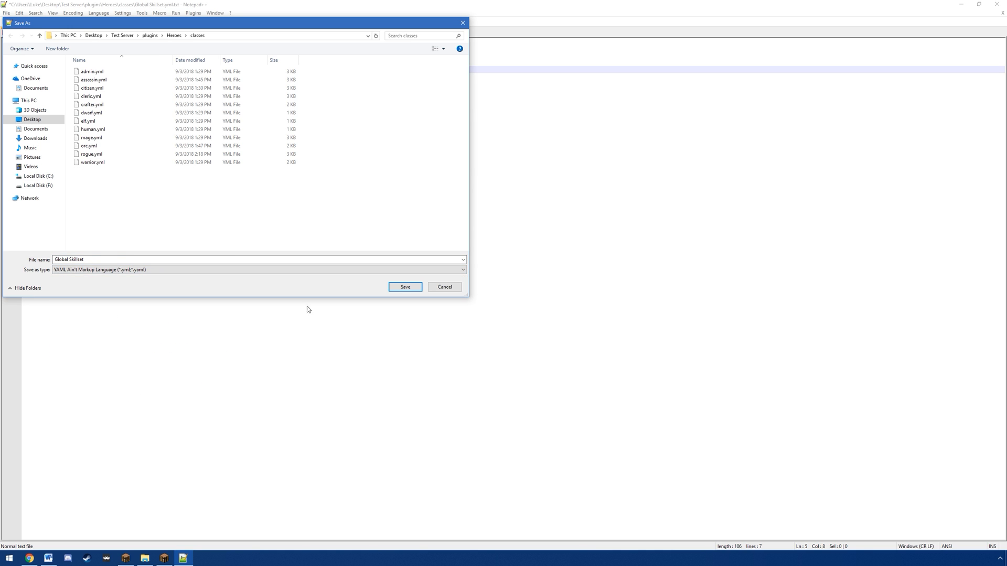
pyautogui.click(404, 287)
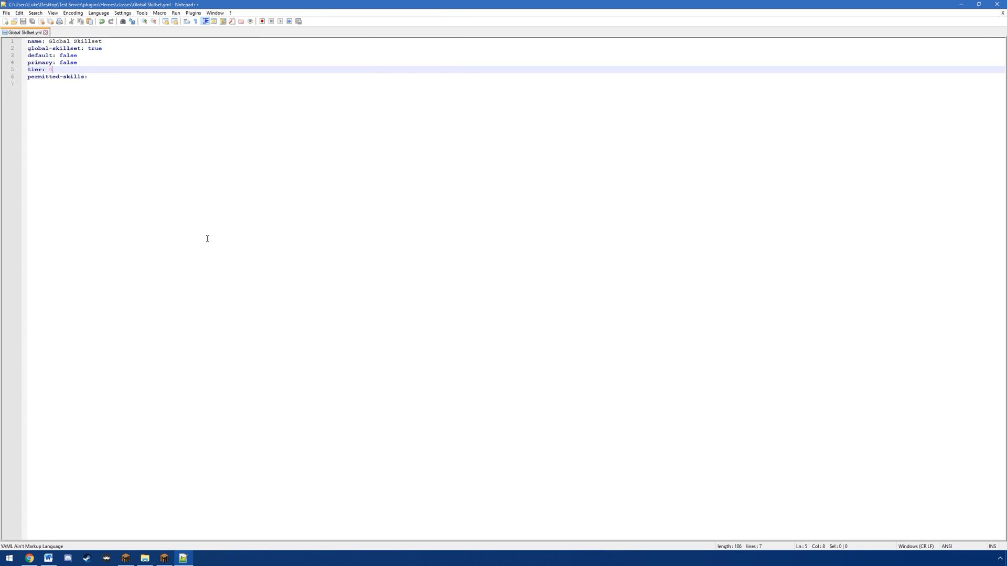
# Step: Add the Recall skill with level: 1 under permitted-skills in Global Skillset.yml
pyautogui.click(122, 126)
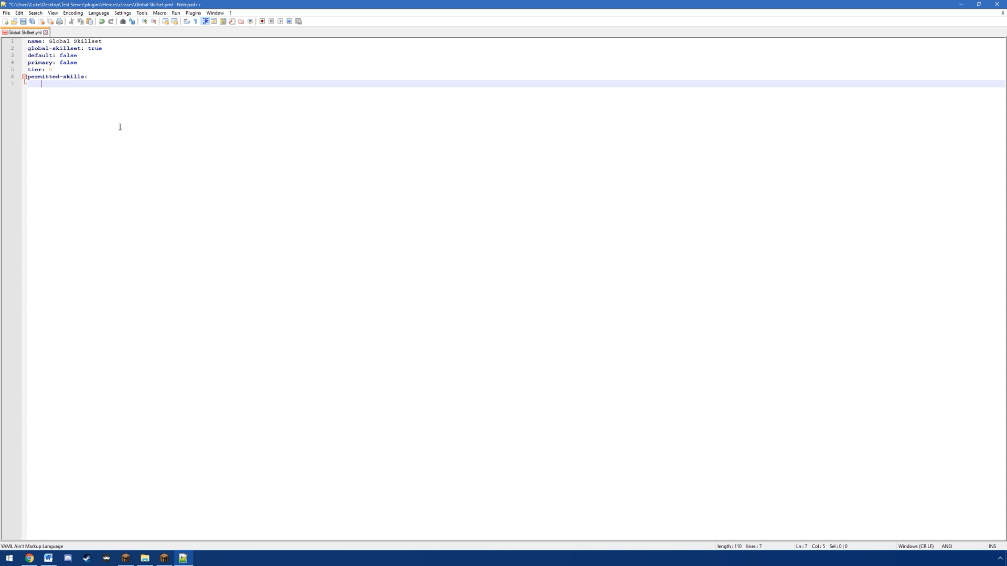
pyautogui.write('Recall:')
pyautogui.press('Return')
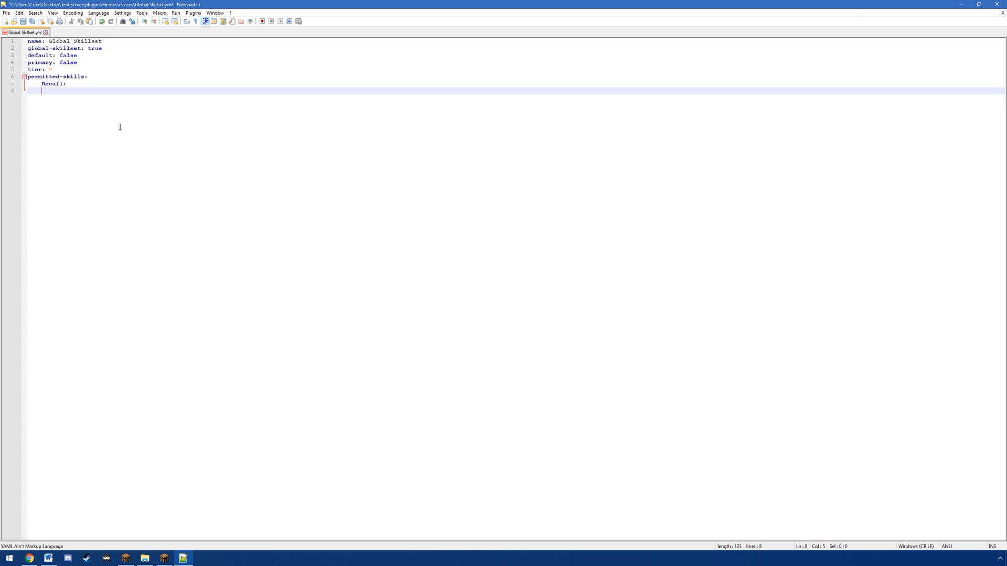
pyautogui.write('level: 1')
pyautogui.press('Return')
# Step: Add the Mark skill with its level line below Recall, and save Global Skillset.yml
pyautogui.press('BackSpace')
pyautogui.press('BackSpace')
pyautogui.write('Markl:')
pyautogui.press('BackSpace')
pyautogui.press('BackSpace')
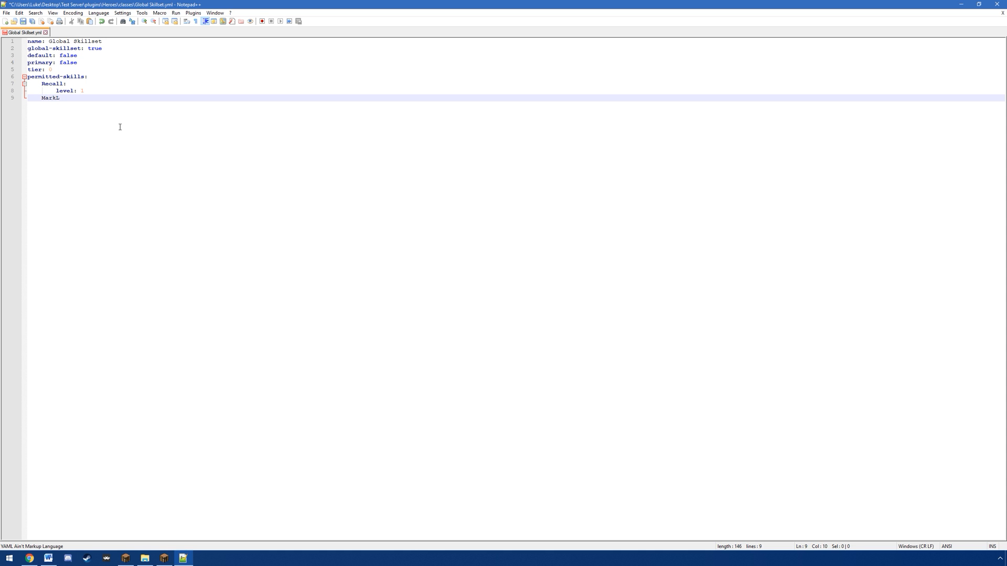
pyautogui.write(':')
pyautogui.press('Return')
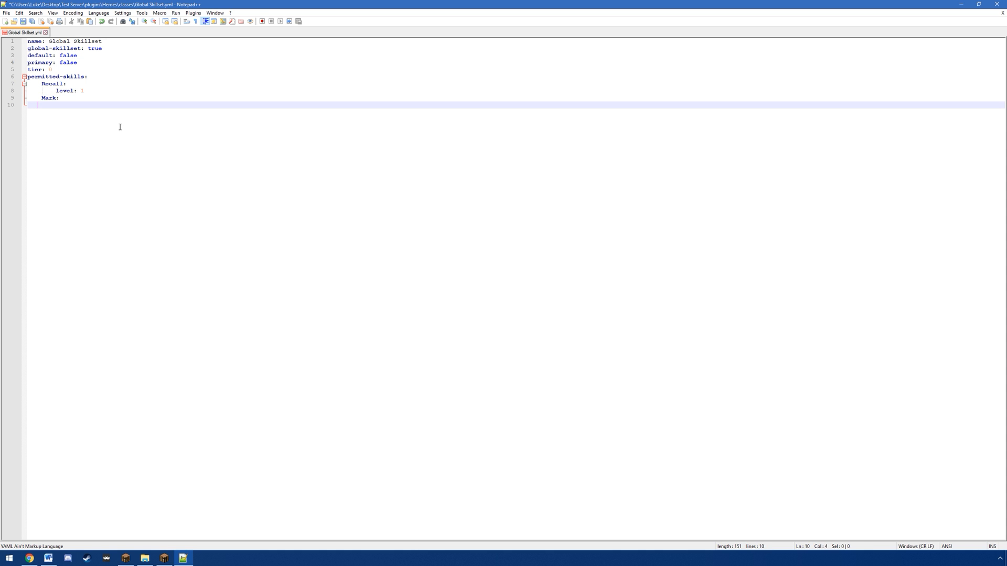
pyautogui.write('level: 1')
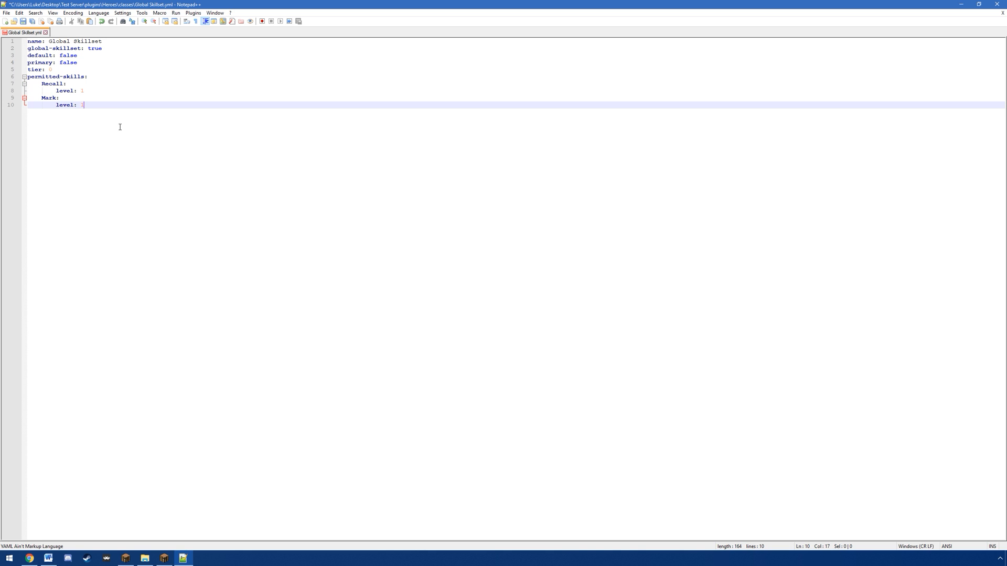
pyautogui.hotkey('ctrl', 's')
# Step: Open skills.yml from the Heroes folder in Notepad++
pyautogui.click(144, 558)
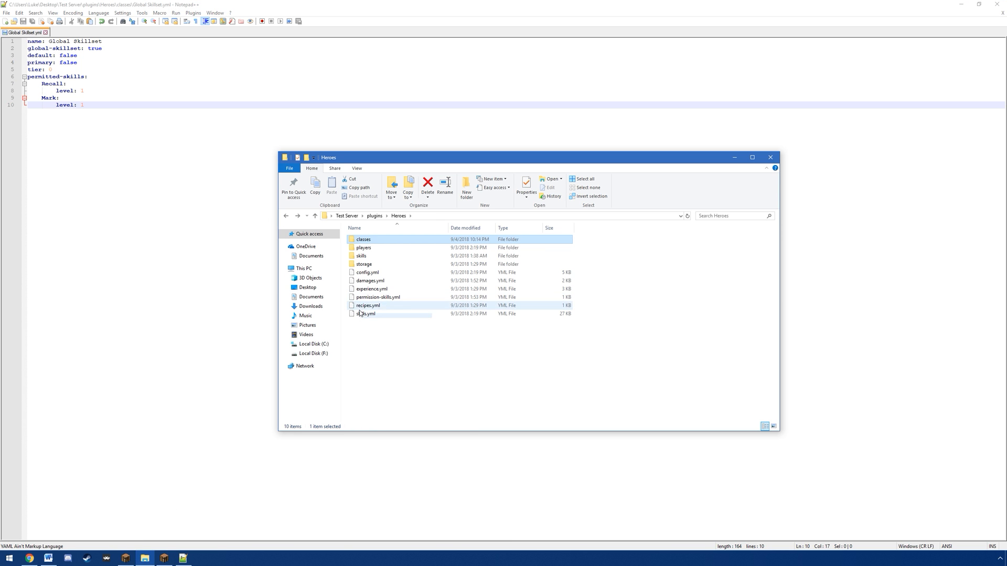
pyautogui.rightClick(363, 314)
pyautogui.click(410, 344)
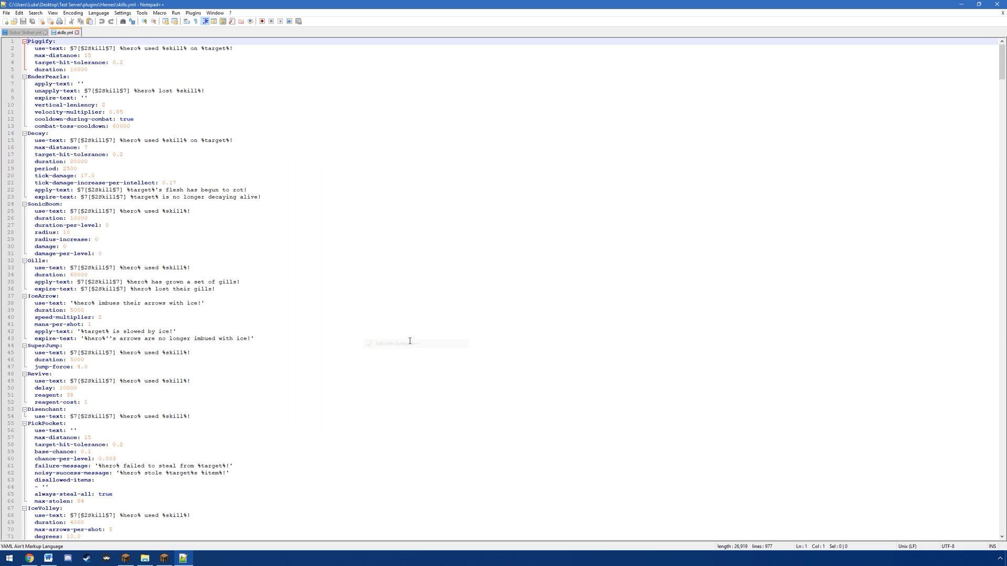
# Step: Copy the EnderPearls block from skills.yml and paste it below the Mark skill in Global Skillset.yml
pyautogui.moveTo(132, 126); pyautogui.dragTo(13, 77)
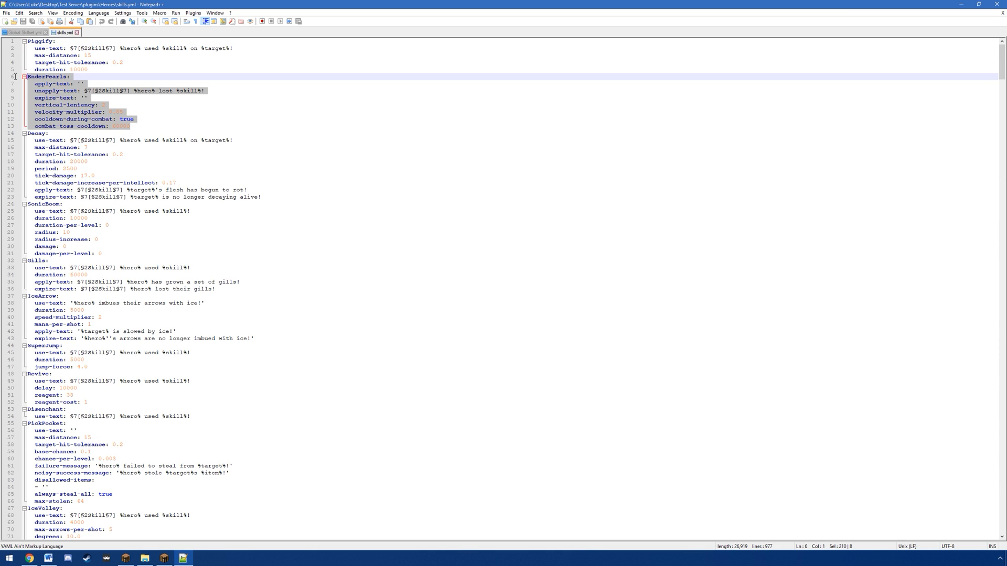
pyautogui.click(32, 33)
pyautogui.press('Return')
pyautogui.press('BackSpace')
pyautogui.press('BackSpace')
pyautogui.press('BackSpace')
pyautogui.press('BackSpace')
pyautogui.press('BackSpace')
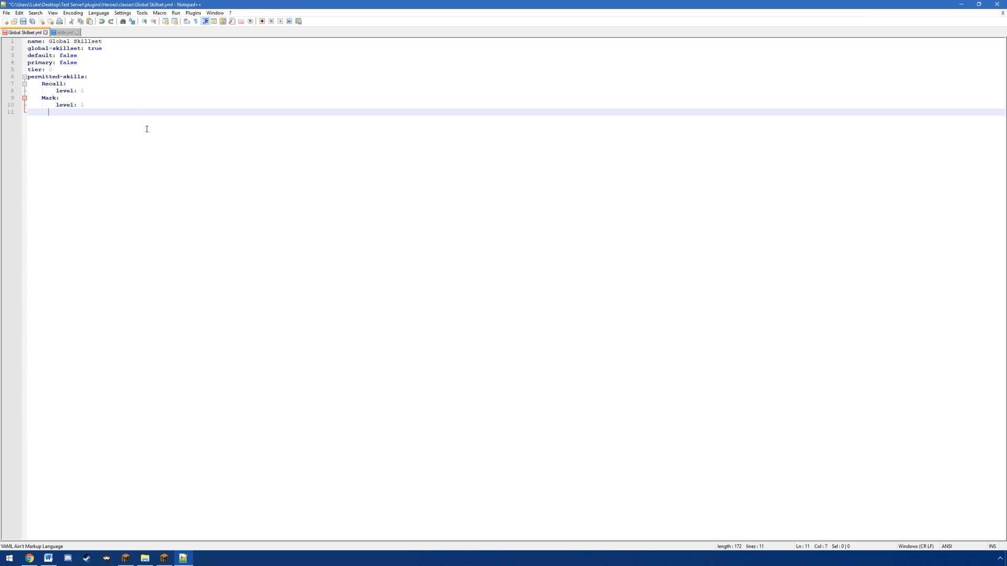
pyautogui.write("EnderPearls:   apply-text: ''   unapply-text: §7[§2Skill§7] %hero% lost %skill%!   expire-text: ''   vertical-leniency: 2   velocity-multiplier: 0.85   cooldown-during-combat: true   combat-toss-cooldown: 60000")
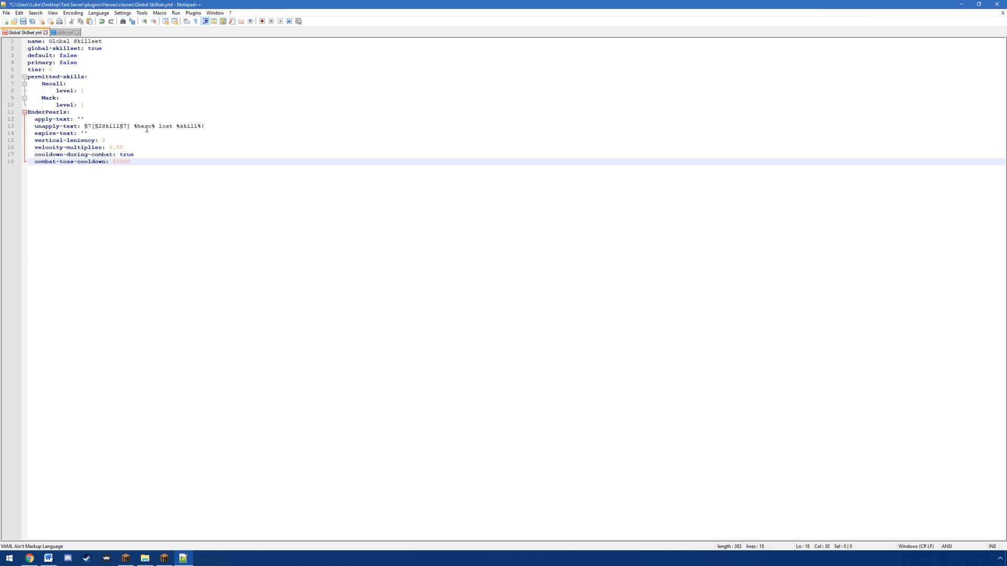
# Step: Indent EnderPearls to match the other permitted skills, and indent its vertical-leniency, velocity-multiplier, cooldown-during-combat and combat-toss-cooldown lines one level deeper
pyautogui.click(29, 113)
pyautogui.press('Tab')
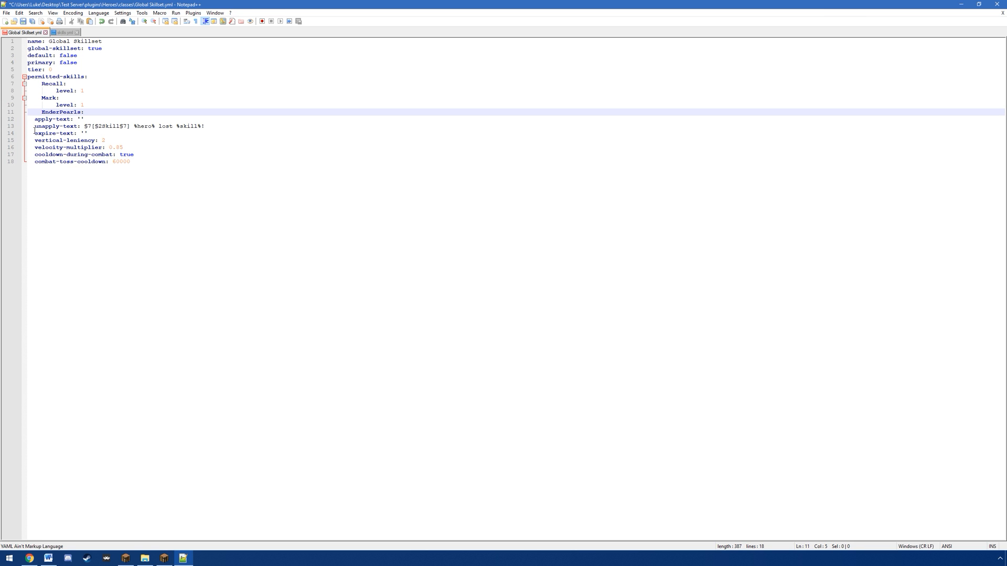
pyautogui.click(35, 140)
pyautogui.press('Tab')
pyautogui.click(34, 147)
pyautogui.press('Tab')
pyautogui.click(33, 159)
pyautogui.press('Tab')
pyautogui.press('Tab')
pyautogui.click(35, 155)
pyautogui.press('Tab')
pyautogui.press('Tab')
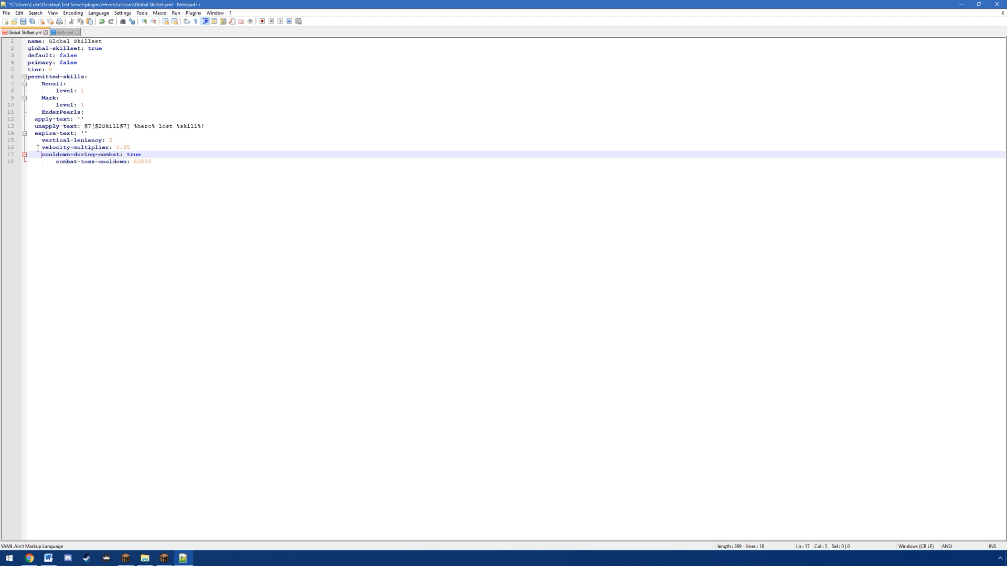
pyautogui.click(38, 148)
pyautogui.press('Tab')
pyautogui.click(37, 141)
pyautogui.press('Tab')
# Step: Replace the apply-text, unapply-text and expire-text lines under EnderPearls with level: 1, and save Global Skillset.yml
pyautogui.moveTo(94, 134); pyautogui.dragTo(85, 112)
pyautogui.press('BackSpace')
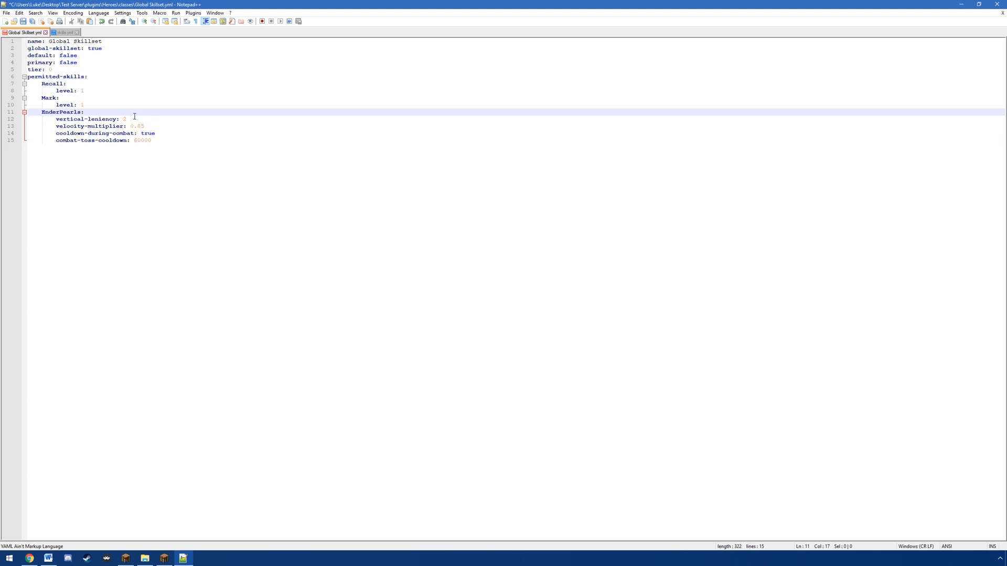
pyautogui.press('Return')
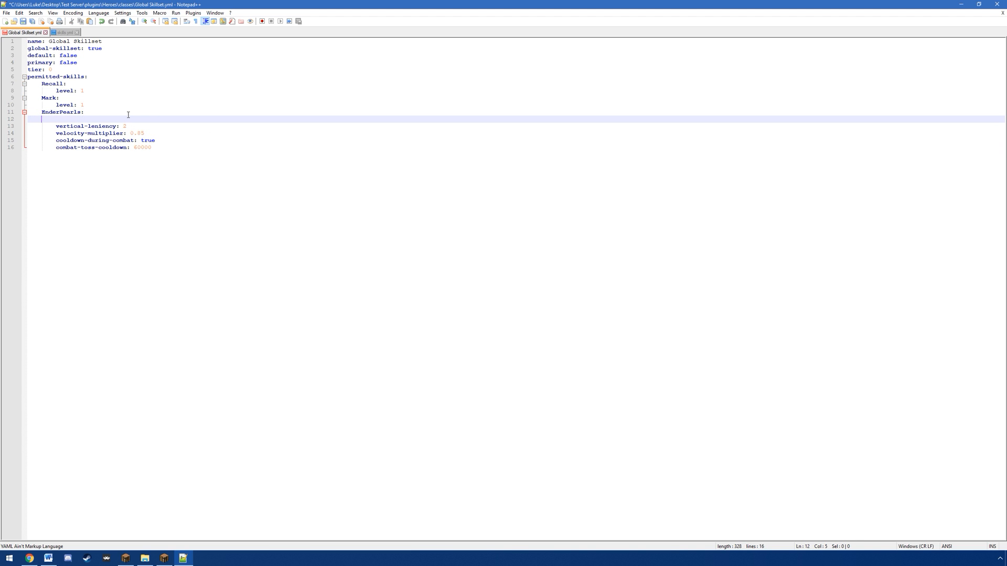
pyautogui.write('level: 1')
pyautogui.hotkey('ctrl', 's')
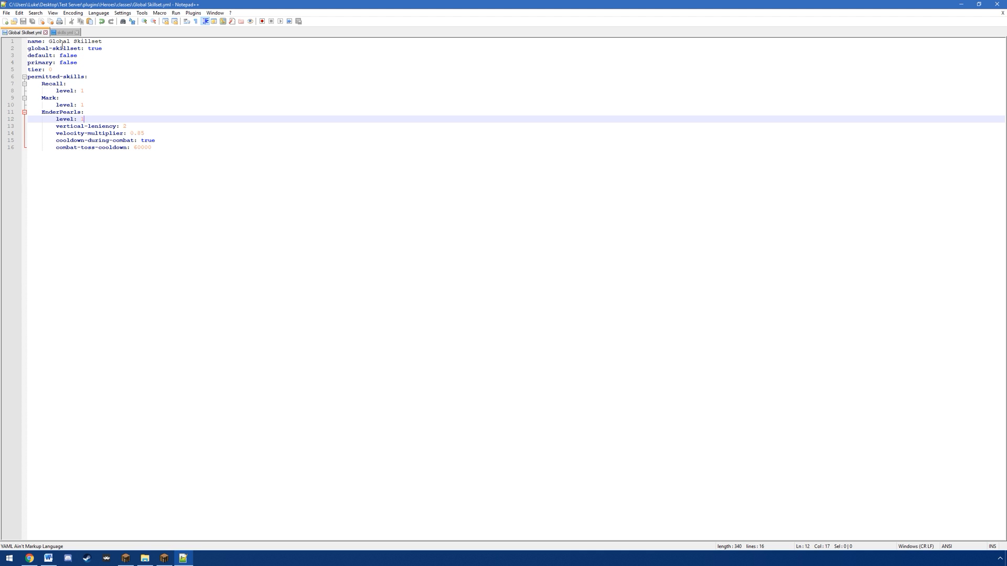
pyautogui.doubleClick(53, 85)
pyautogui.doubleClick(50, 98)
pyautogui.moveTo(42, 113); pyautogui.dragTo(71, 114)
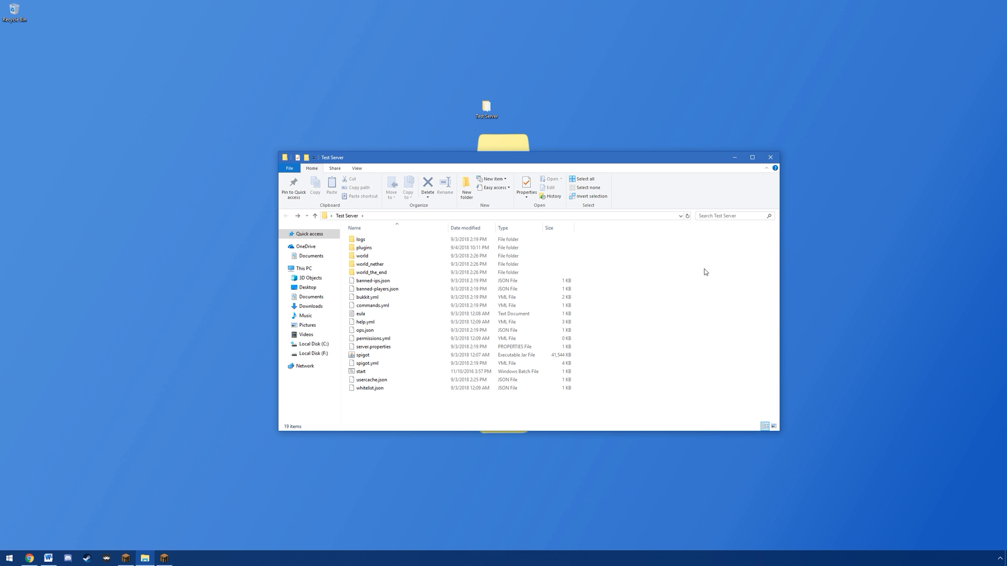
# Step: Open config.yml from the test server's plugins/Heroes folder in Notepad++
pyautogui.doubleClick(364, 248)
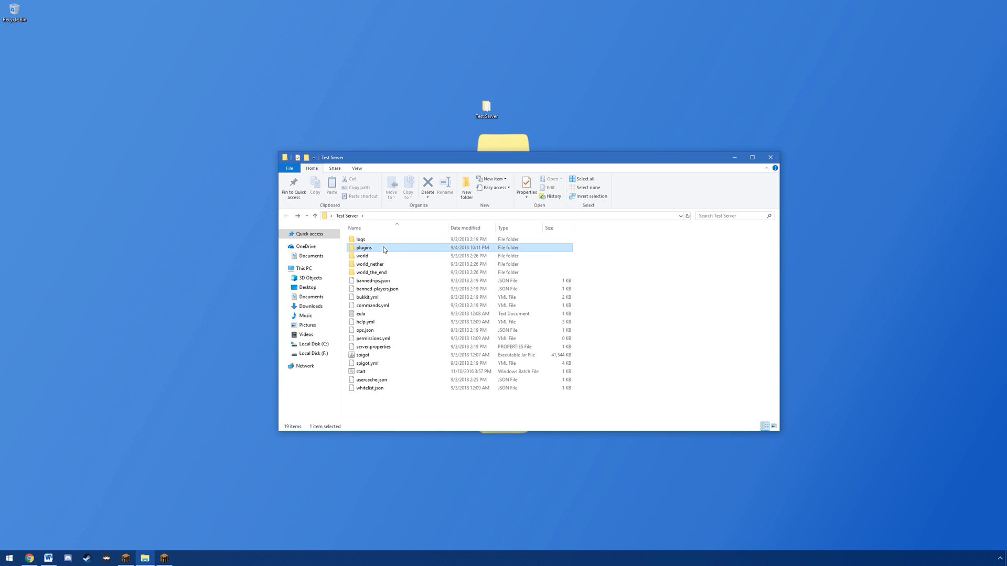
pyautogui.click(379, 258)
pyautogui.doubleClick(379, 258)
pyautogui.click(367, 273)
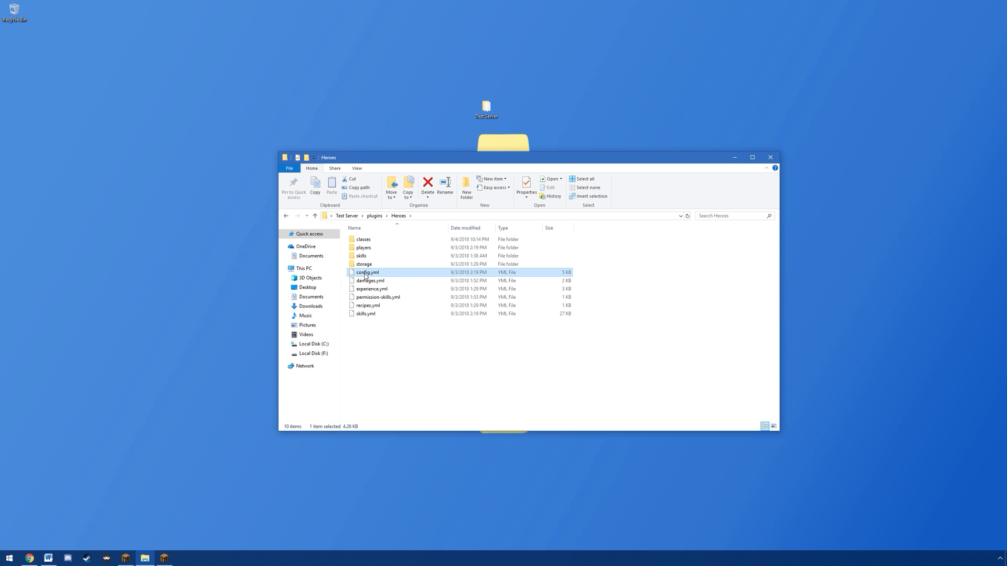
pyautogui.rightClick(366, 273)
pyautogui.click(412, 308)
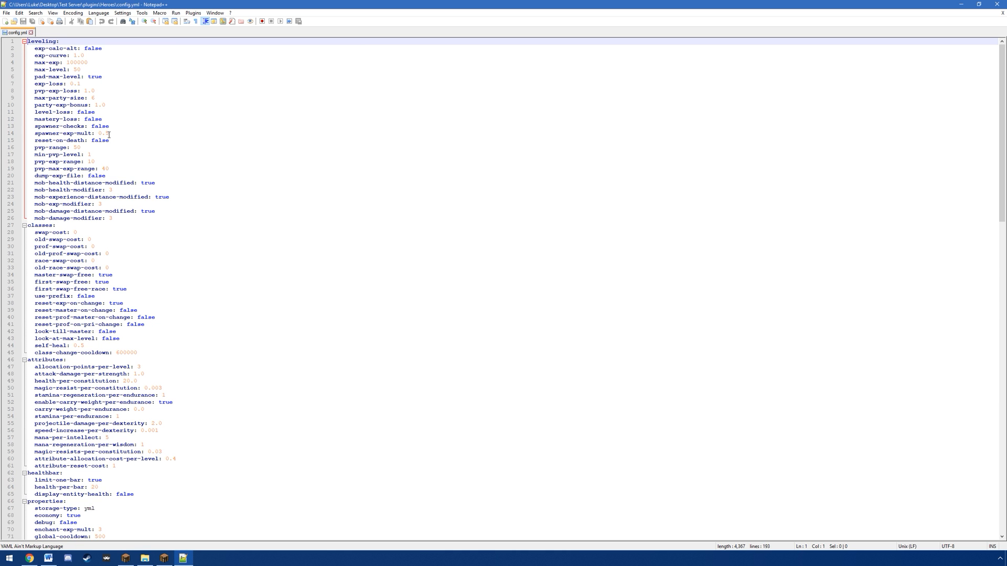
# Step: Switch to Chrome and open the Configuration page of the Heroes Premium wiki from the plugin's Spigot page
pyautogui.click(30, 558)
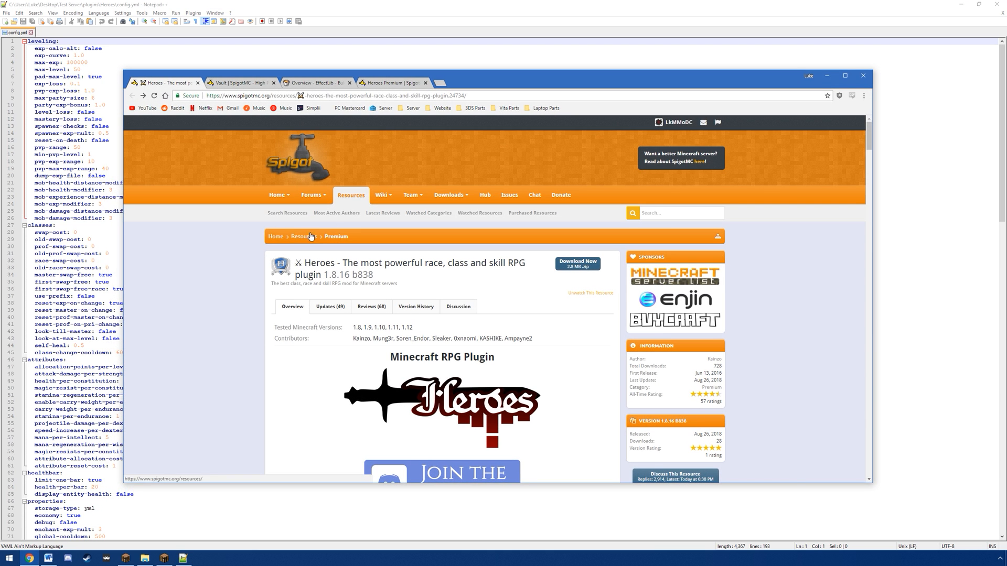
pyautogui.scroll(-10, 237, 252)
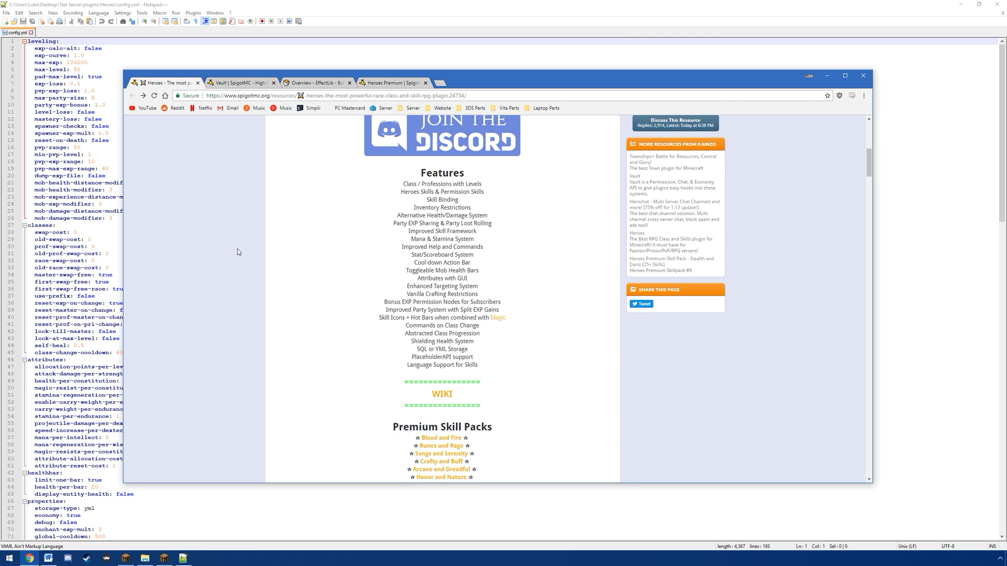
pyautogui.click(440, 281)
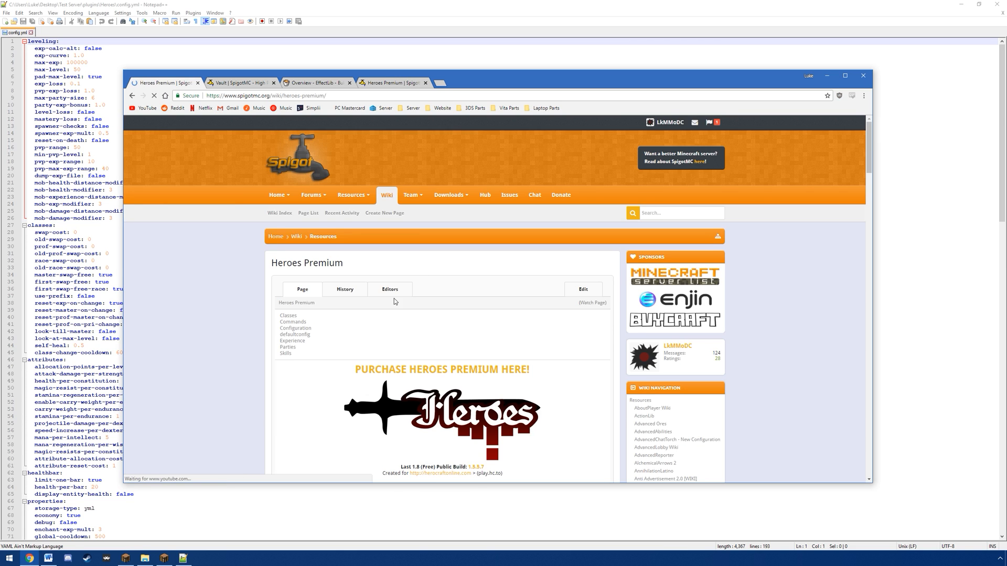
pyautogui.scroll(-5, 439, 282)
pyautogui.click(375, 262)
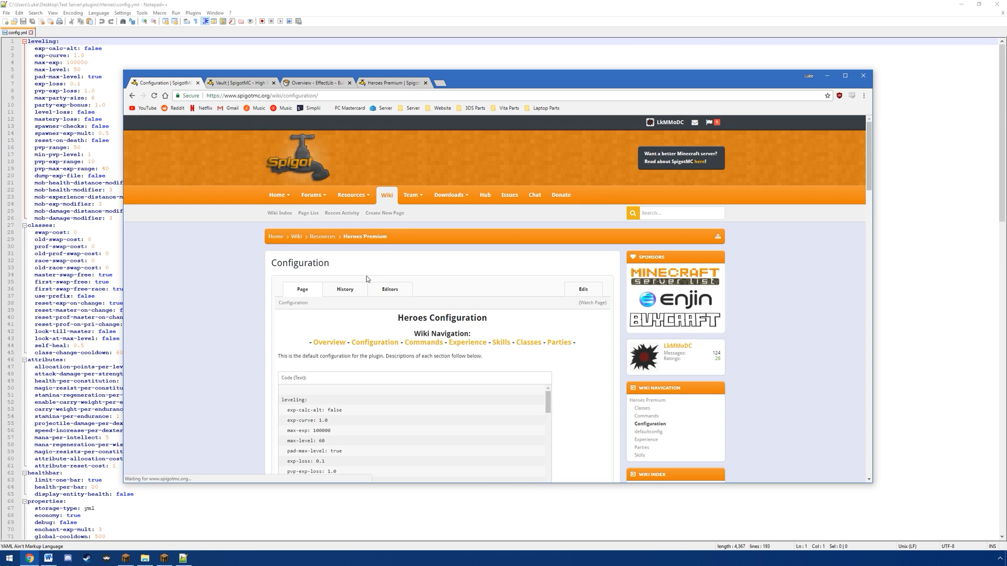
# Step: Examine the wiki's default configuration and its explanations of the leveling, classes, attributes and other settings, and return to config.yml
pyautogui.scroll(-10, 246, 288)
pyautogui.scroll(-1, 247, 288)
pyautogui.moveTo(323, 182); pyautogui.dragTo(487, 321)
pyautogui.click(493, 329)
pyautogui.scroll(-5, 442, 323)
pyautogui.scroll(-12, 359, 316)
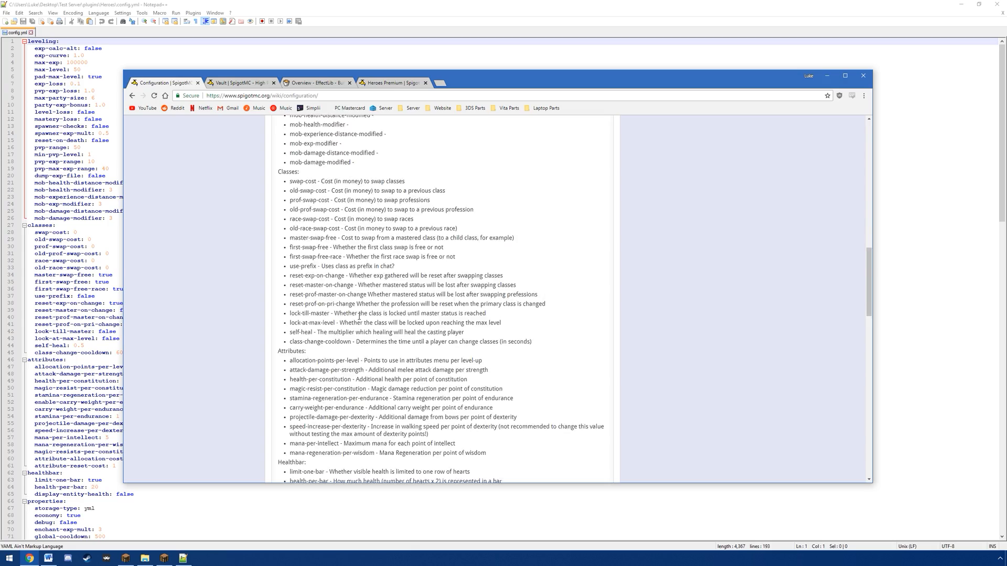
pyautogui.scroll(-6, 359, 316)
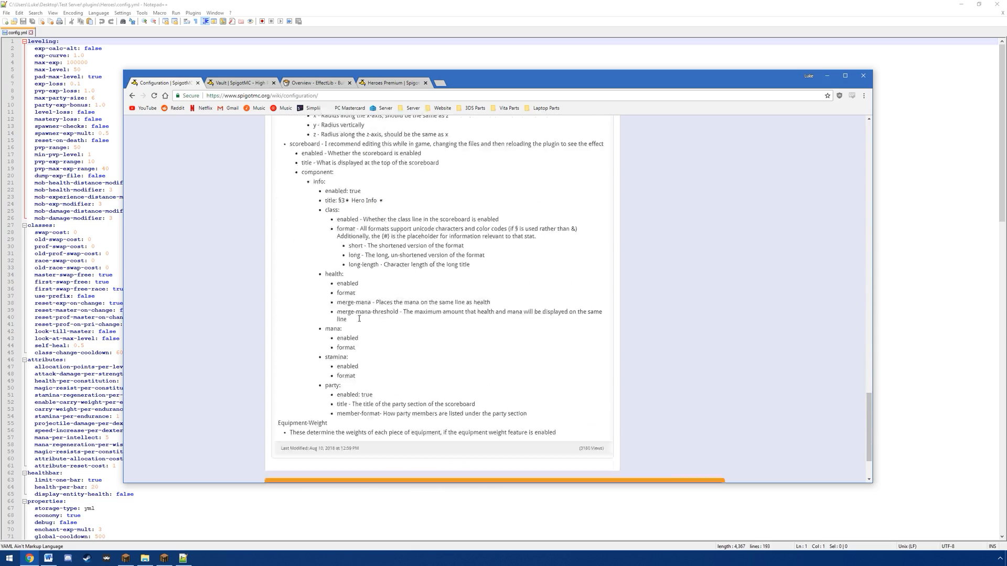
pyautogui.scroll(12, 360, 325)
pyautogui.scroll(11, 359, 334)
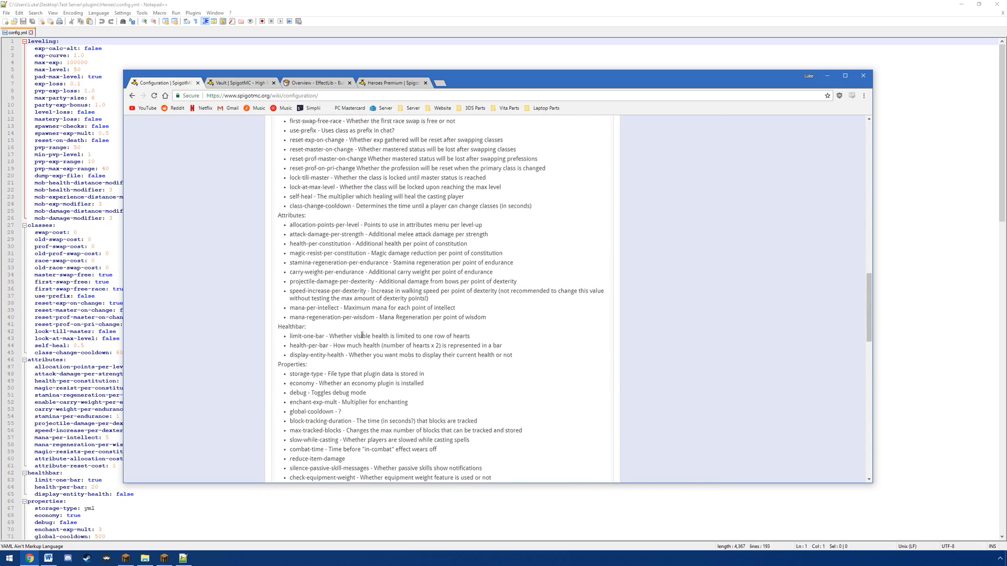
pyautogui.moveTo(289, 261); pyautogui.dragTo(330, 347)
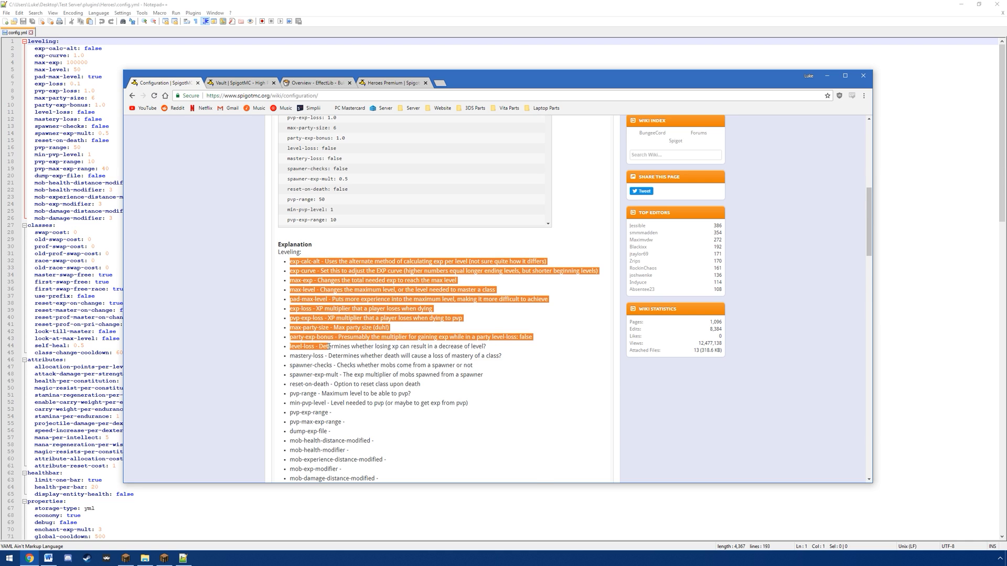
pyautogui.scroll(-3, 319, 320)
pyautogui.click(319, 321)
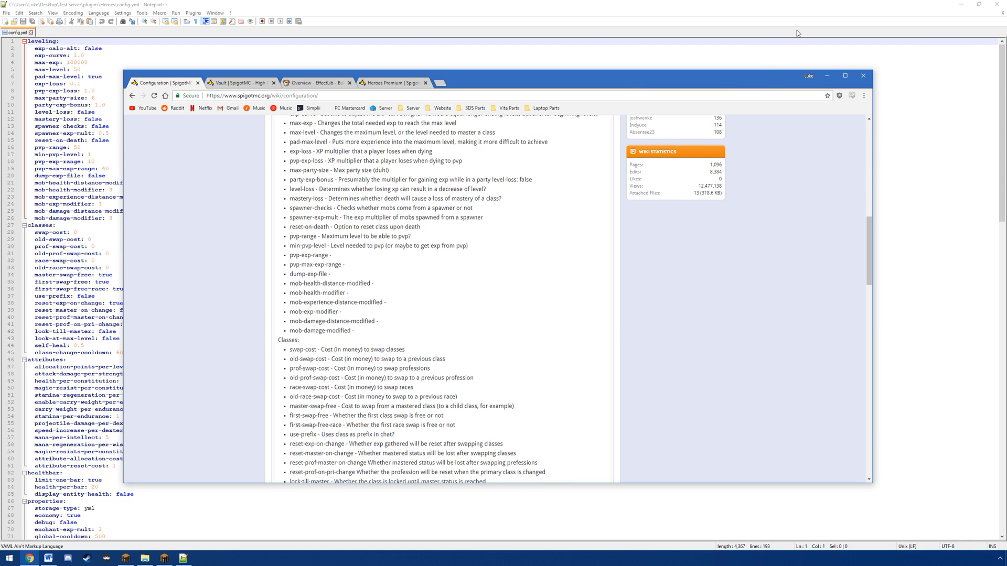
pyautogui.click(827, 76)
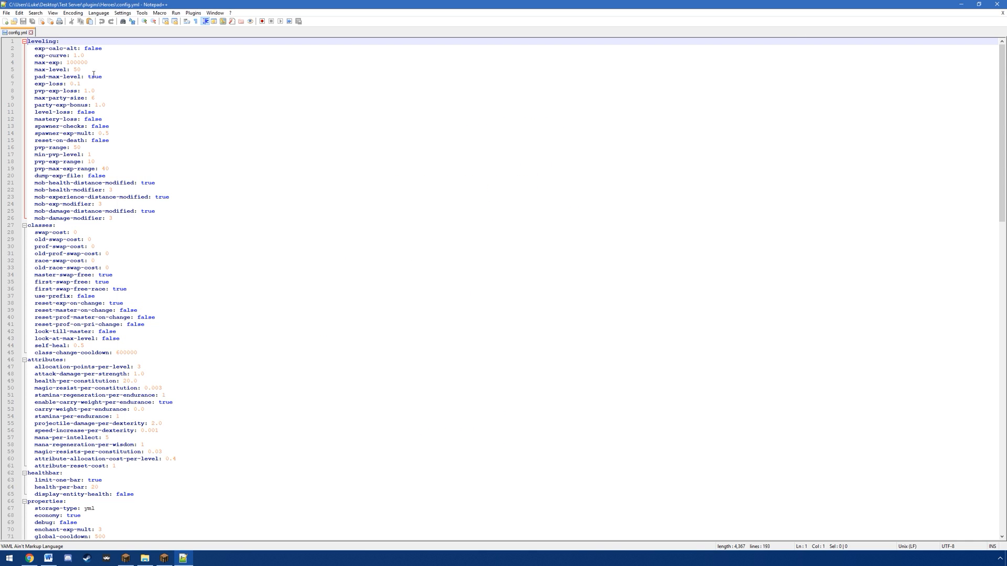
# Step: Try a different exp-curve value in the leveling section of config.yml
pyautogui.moveTo(36, 55); pyautogui.dragTo(76, 56)
pyautogui.click(83, 56)
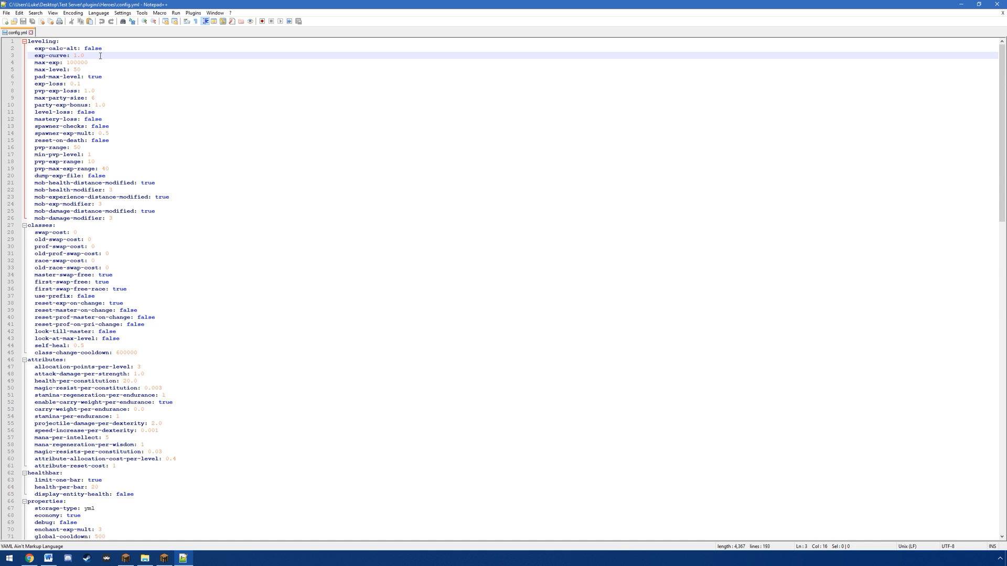
pyautogui.press('Left')
pyautogui.press('BackSpace')
pyautogui.write('2')
# Step: Examine how the max-exp and max-level settings relate in the leveling section
pyautogui.click(103, 62)
pyautogui.moveTo(97, 63); pyautogui.dragTo(66, 62)
pyautogui.click(97, 64)
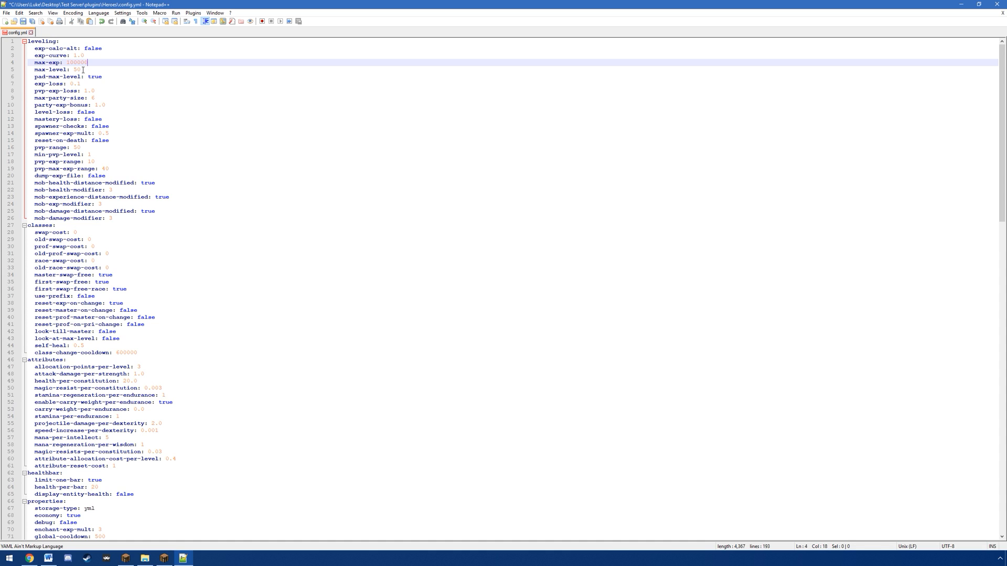
pyautogui.click(83, 69)
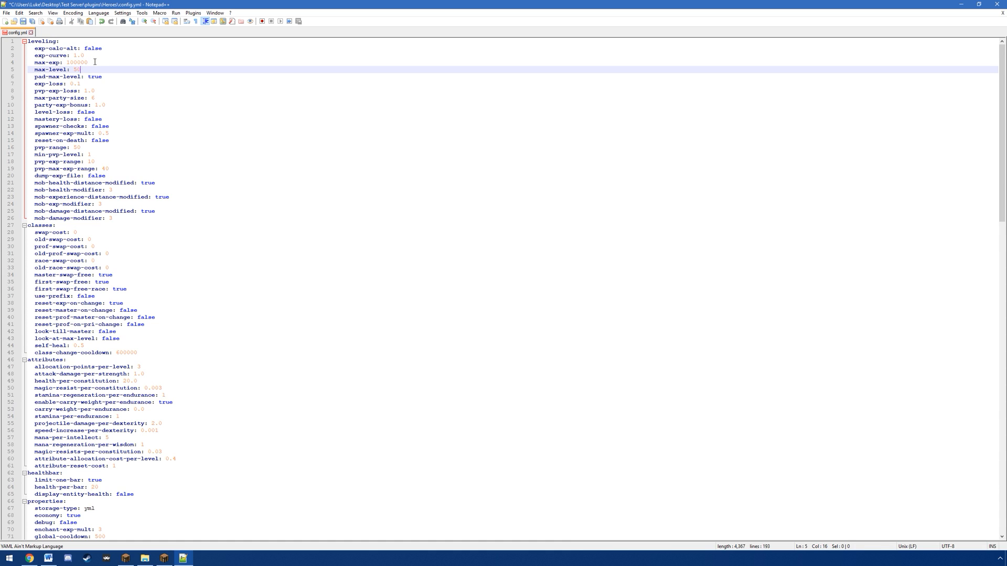
pyautogui.click(95, 62)
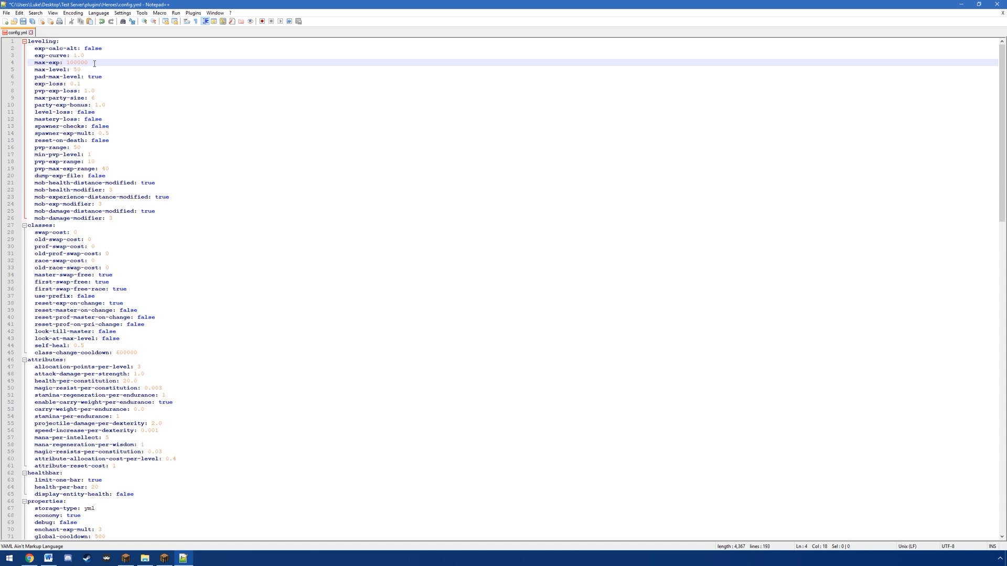
pyautogui.click(85, 70)
pyautogui.doubleClick(92, 63)
pyautogui.doubleClick(75, 70)
pyautogui.click(80, 71)
# Step: Examine the remaining leveling settings, from the experience loss and party options through the spawner checks to pvp-range
pyautogui.moveTo(34, 84); pyautogui.dragTo(110, 93)
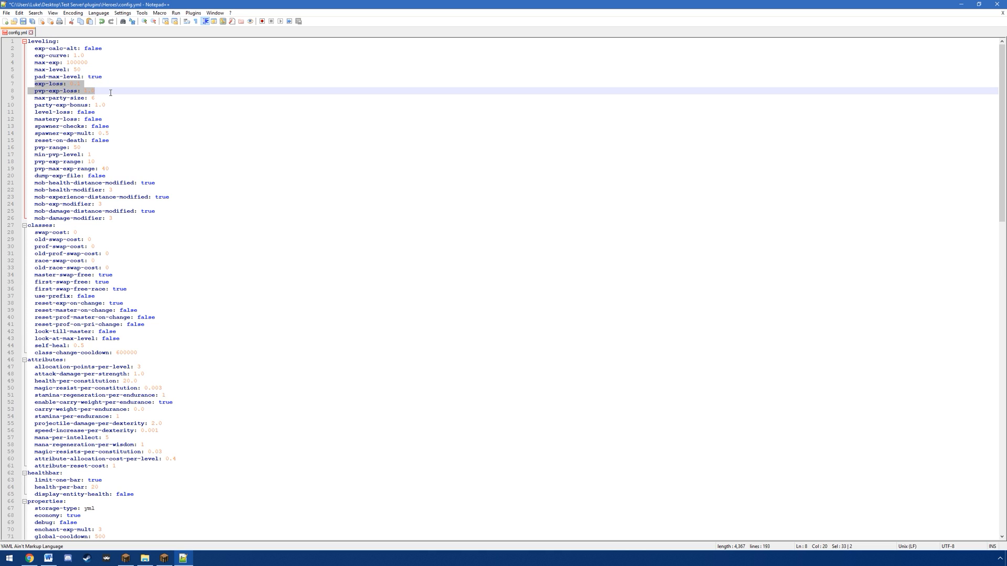
pyautogui.click(111, 93)
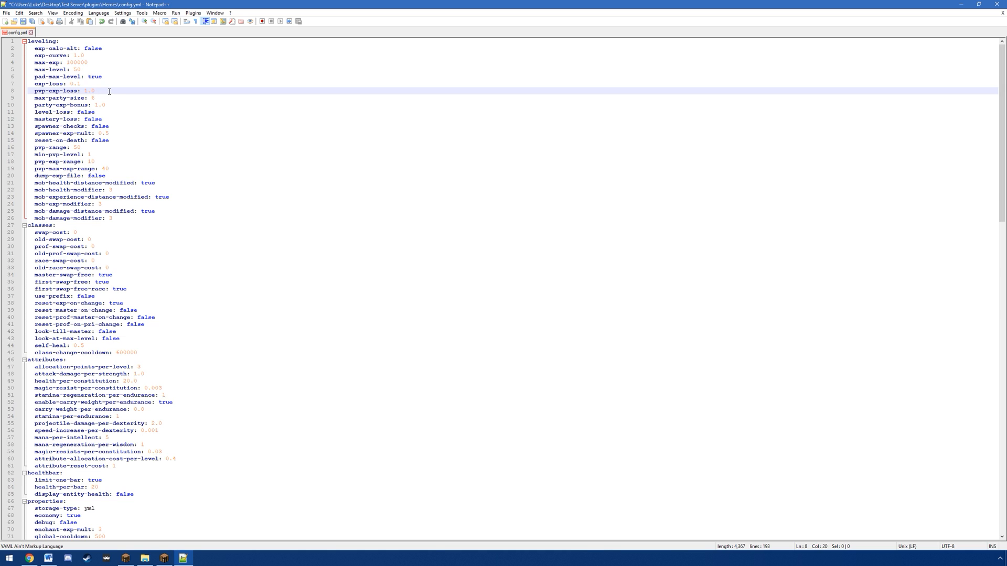
pyautogui.moveTo(45, 98); pyautogui.dragTo(79, 99)
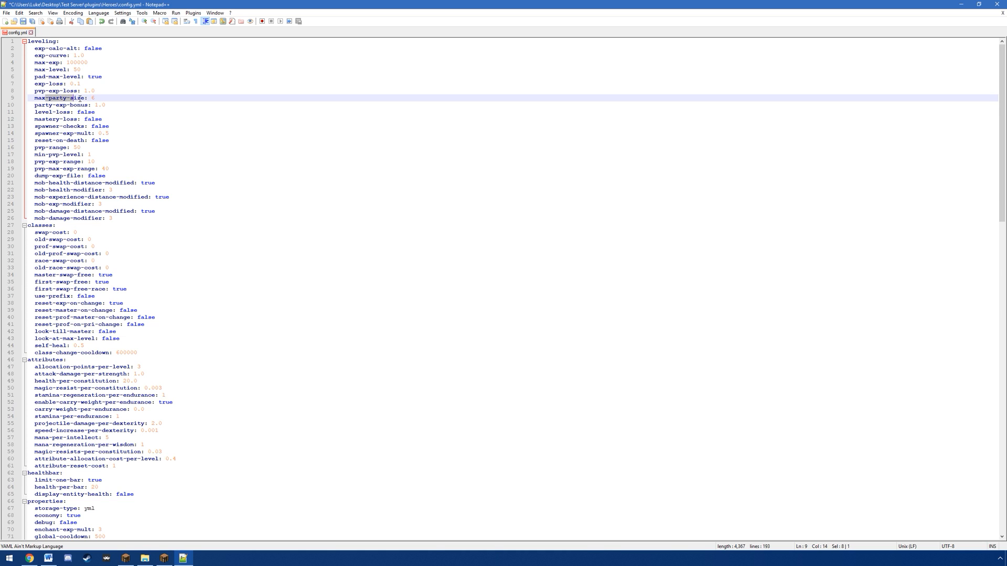
pyautogui.click(99, 100)
pyautogui.moveTo(49, 106); pyautogui.dragTo(88, 106)
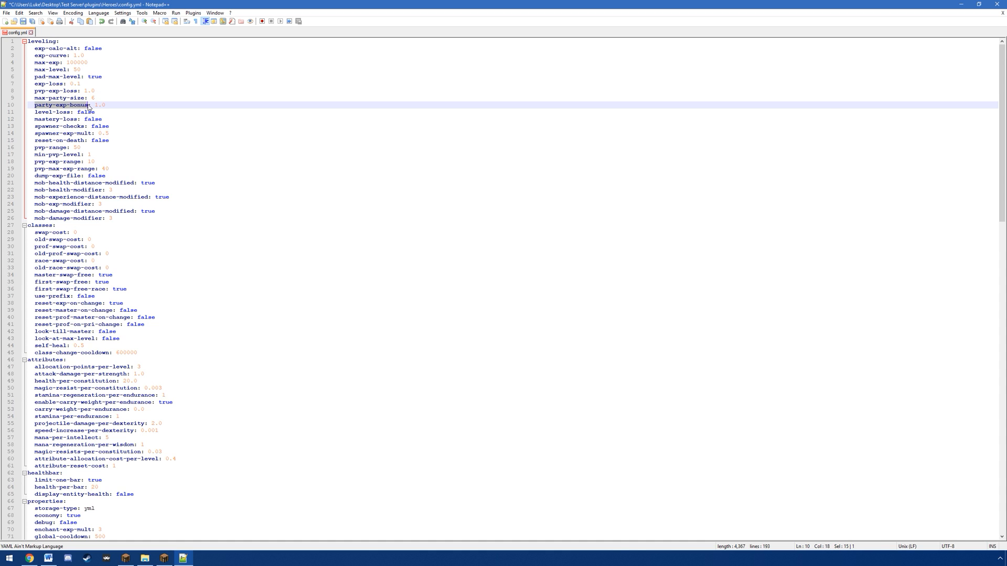
pyautogui.click(99, 105)
pyautogui.write('0')
pyautogui.moveTo(35, 113); pyautogui.dragTo(75, 127)
pyautogui.click(117, 127)
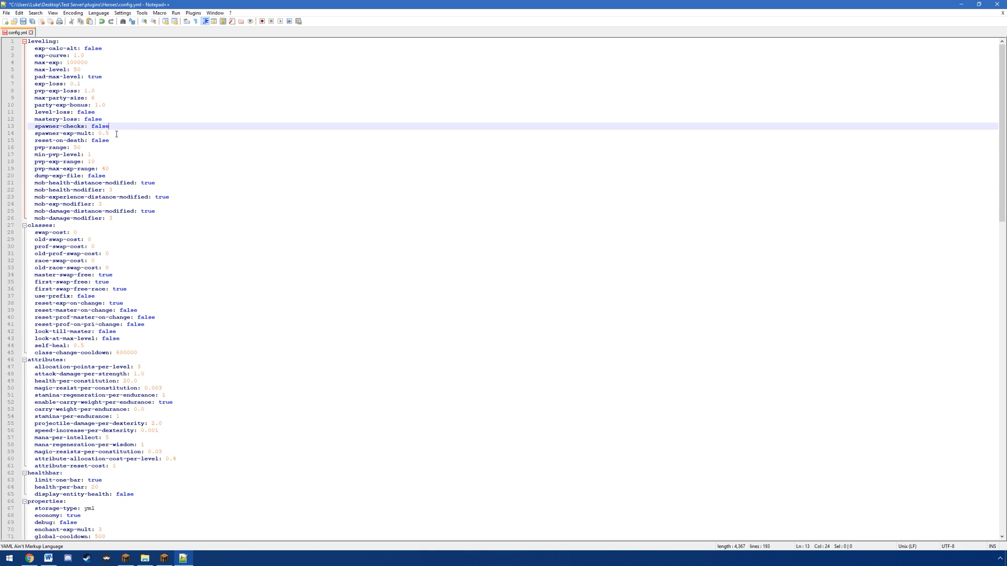
pyautogui.press('Down')
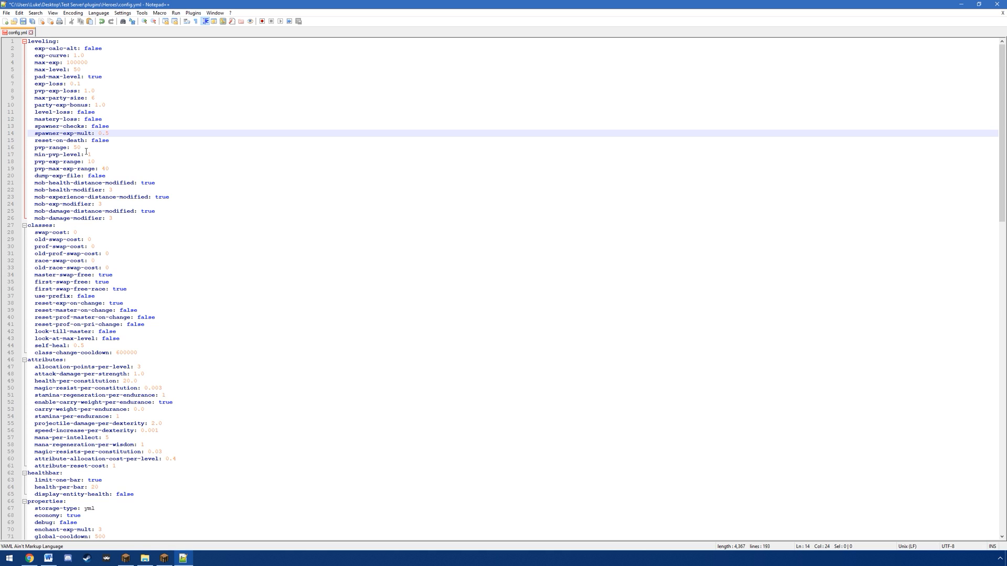
pyautogui.click(87, 147)
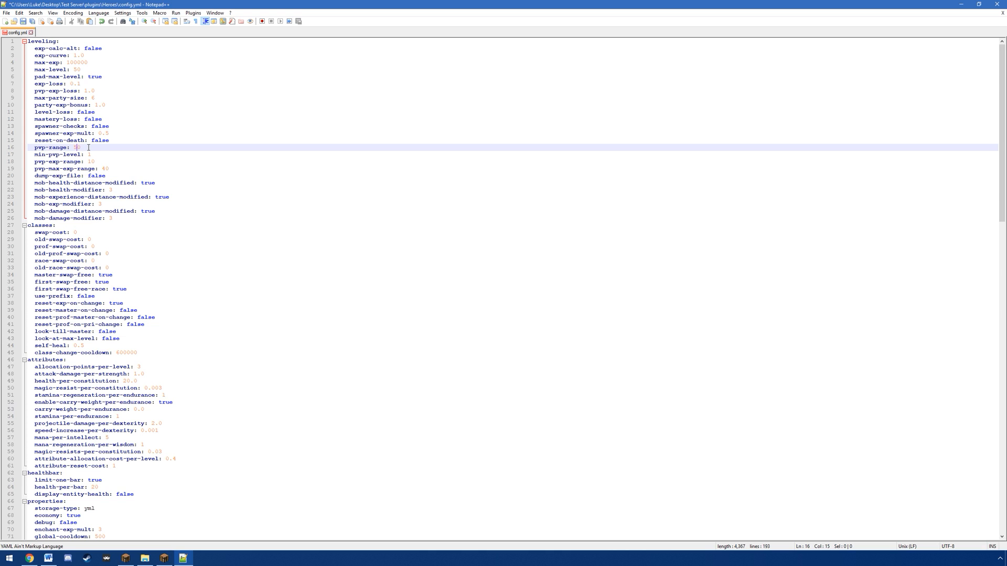
# Step: Try a min-pvp-level of 6 in the leveling section of config.yml
pyautogui.click(98, 155)
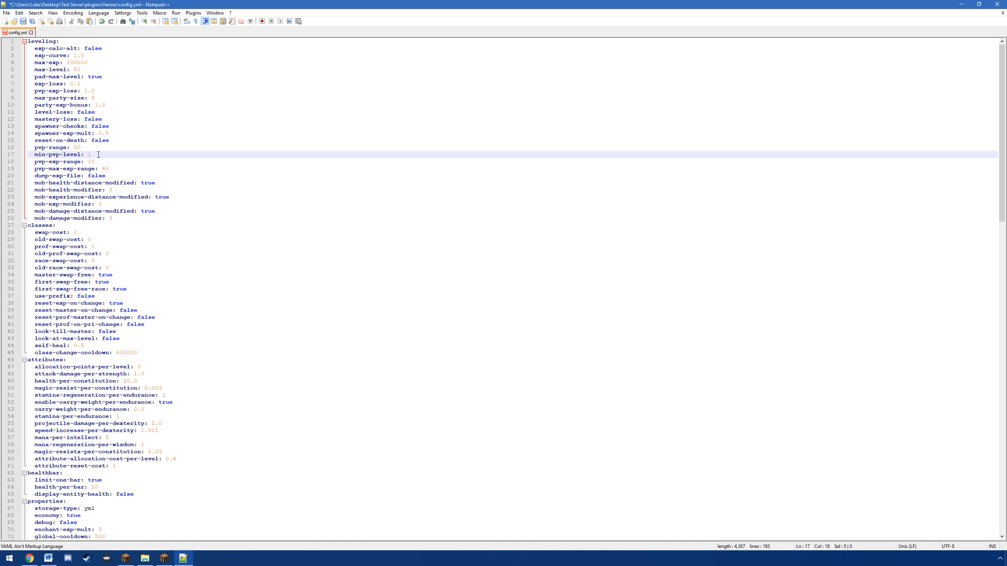
pyautogui.press('BackSpace')
pyautogui.write('6')
pyautogui.press('BackSpace')
pyautogui.write('1')
# Step: Examine the swap-cost settings for classes, professions and races, along with the master and first free-swap options in the classes section
pyautogui.scroll(-5, 134, 181)
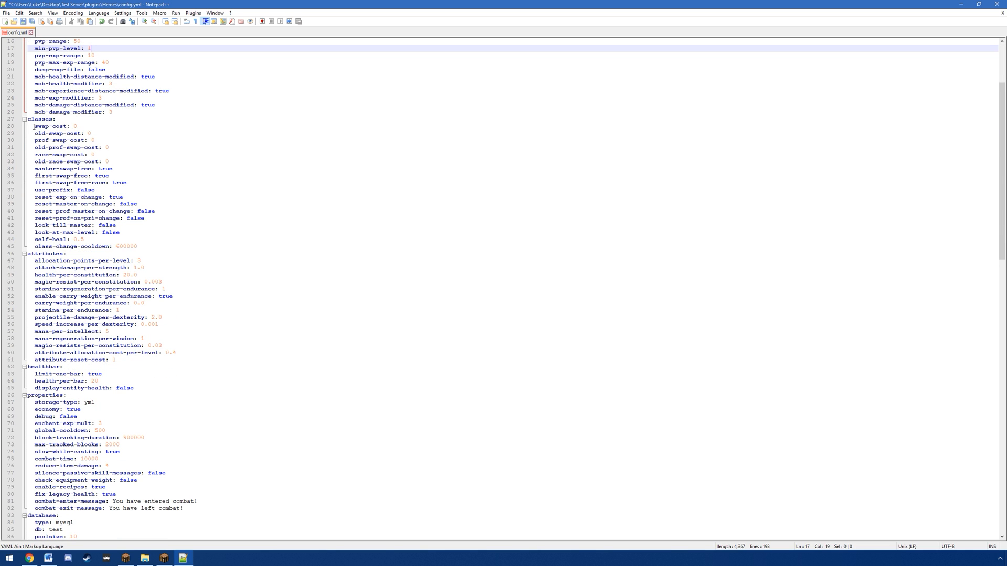
pyautogui.moveTo(33, 127); pyautogui.dragTo(108, 163)
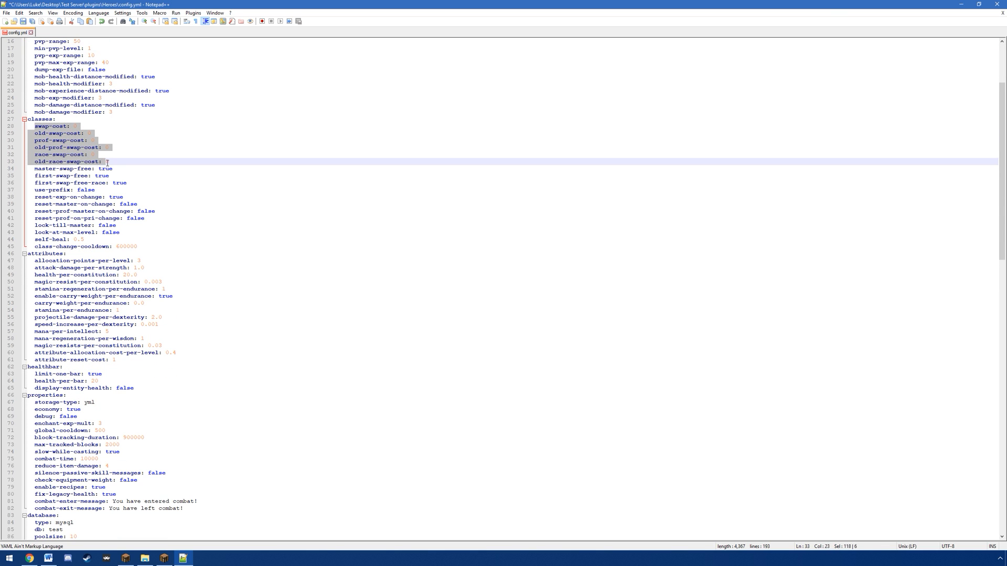
pyautogui.click(126, 161)
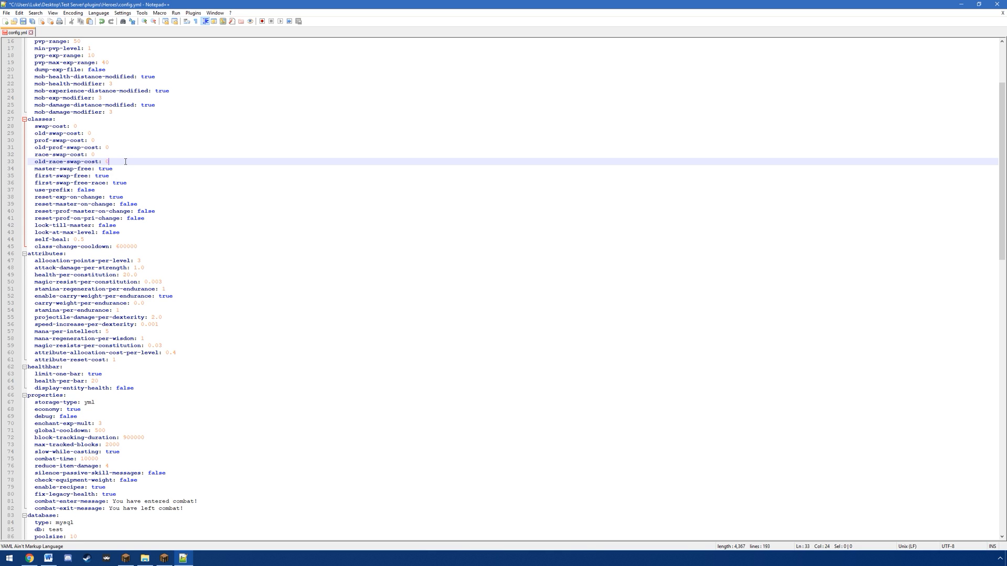
pyautogui.click(83, 125)
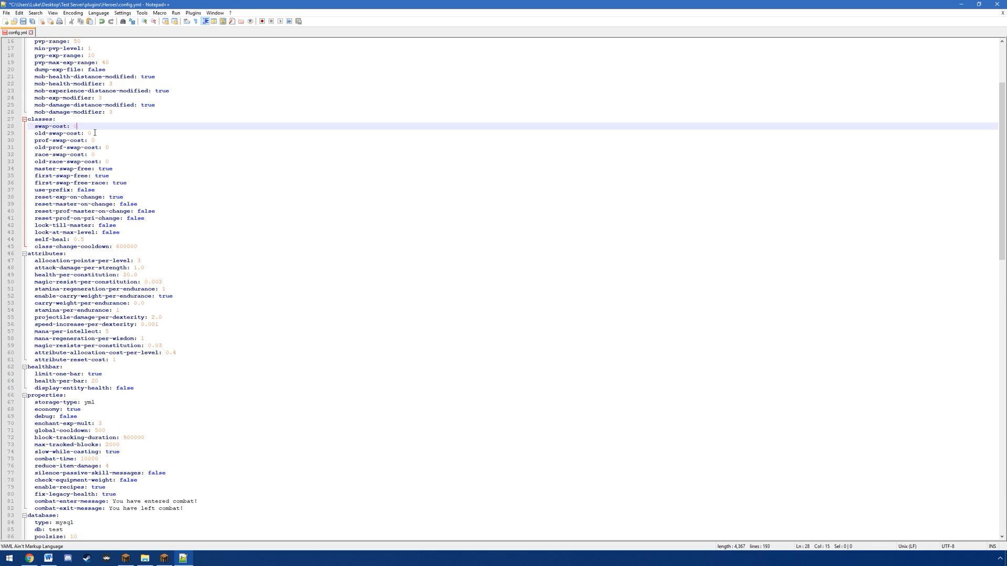
pyautogui.click(95, 132)
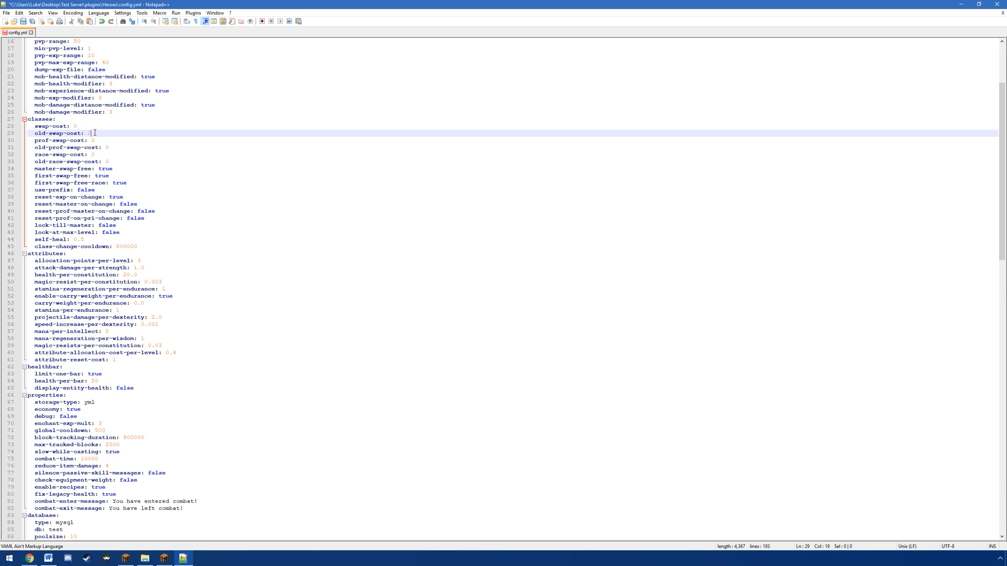
pyautogui.moveTo(35, 133); pyautogui.dragTo(83, 132)
pyautogui.click(37, 140)
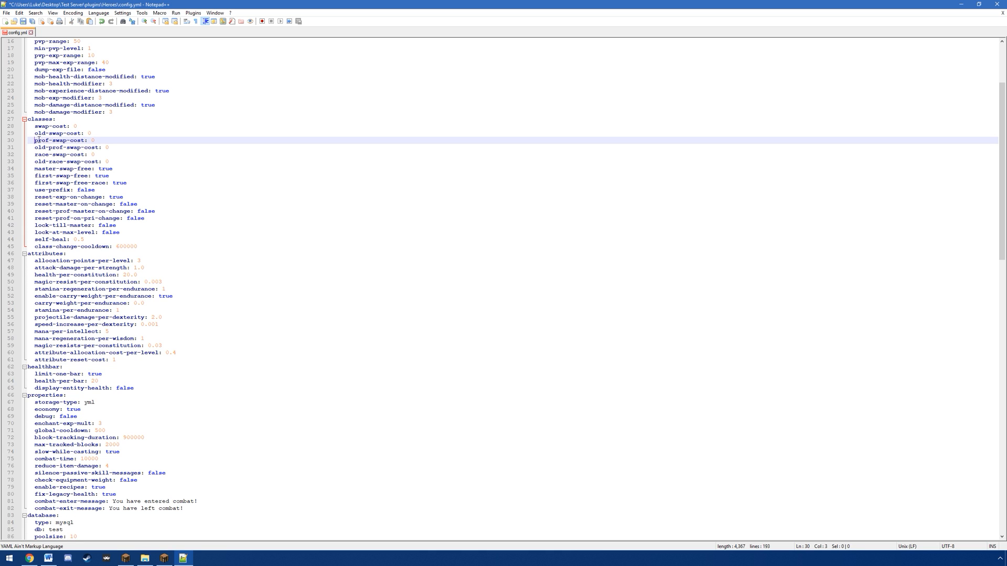
pyautogui.moveTo(49, 147); pyautogui.dragTo(73, 168)
pyautogui.click(91, 161)
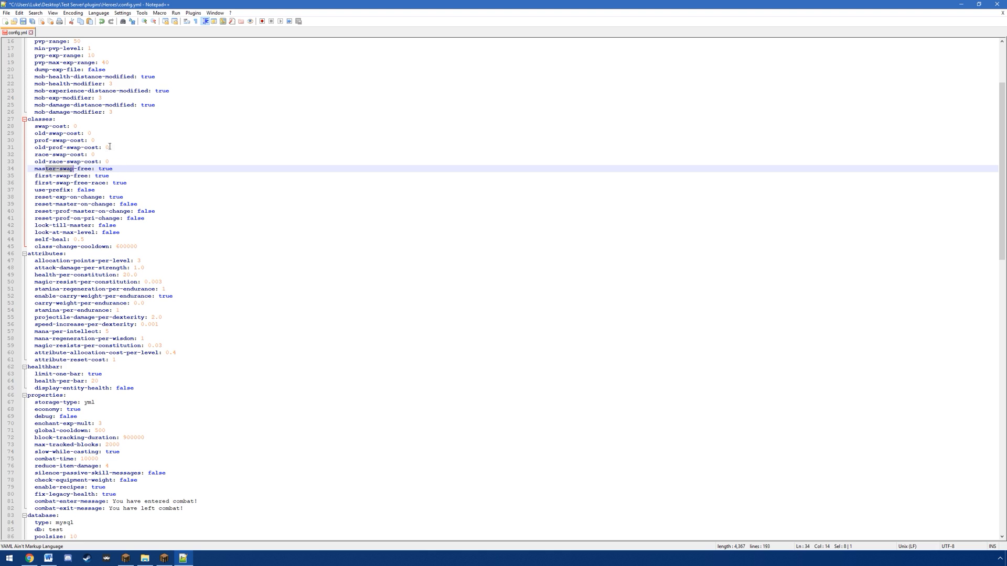
pyautogui.click(137, 167)
pyautogui.click(68, 125)
pyautogui.moveTo(48, 134); pyautogui.dragTo(84, 133)
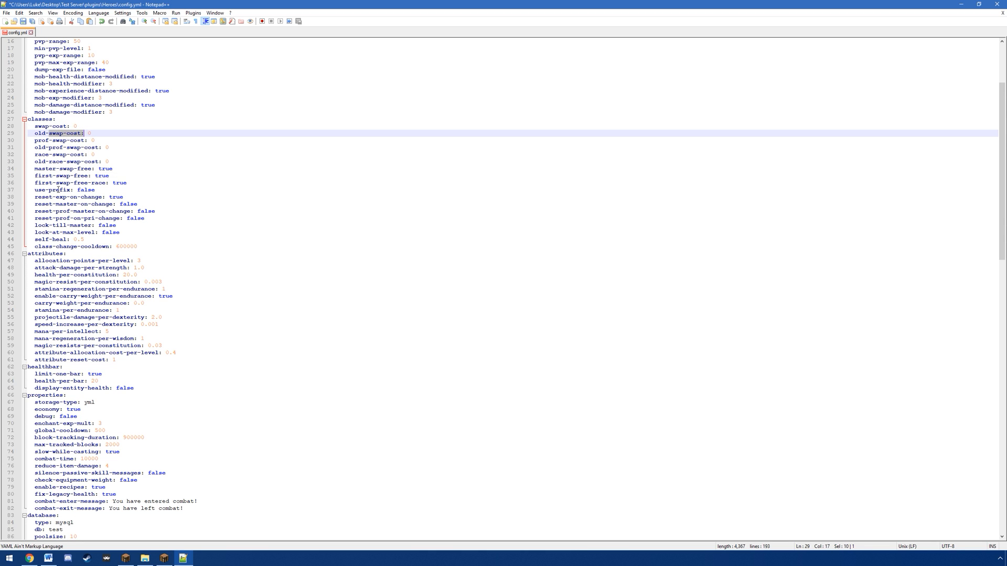
pyautogui.moveTo(45, 177); pyautogui.dragTo(79, 176)
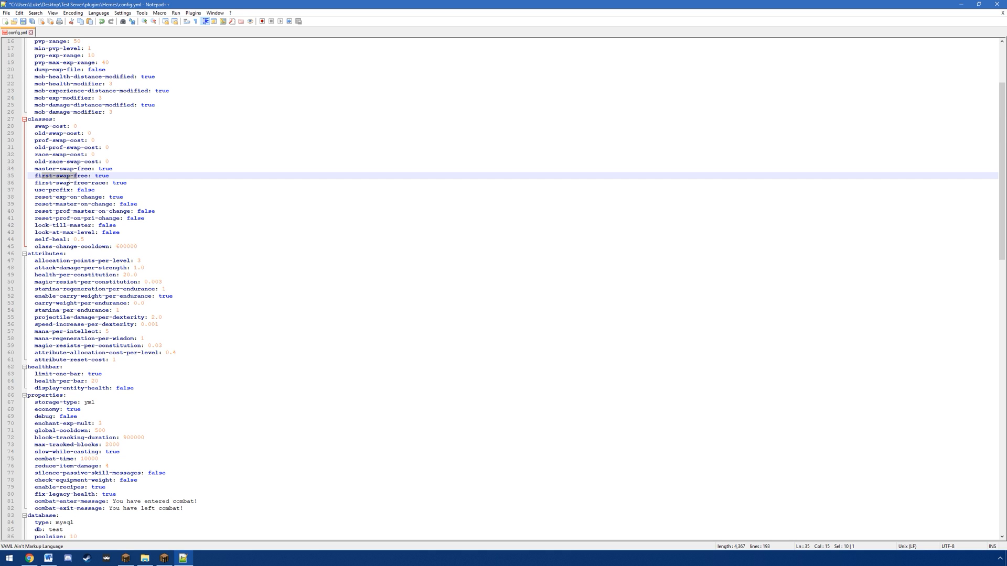
pyautogui.moveTo(92, 183); pyautogui.dragTo(103, 183)
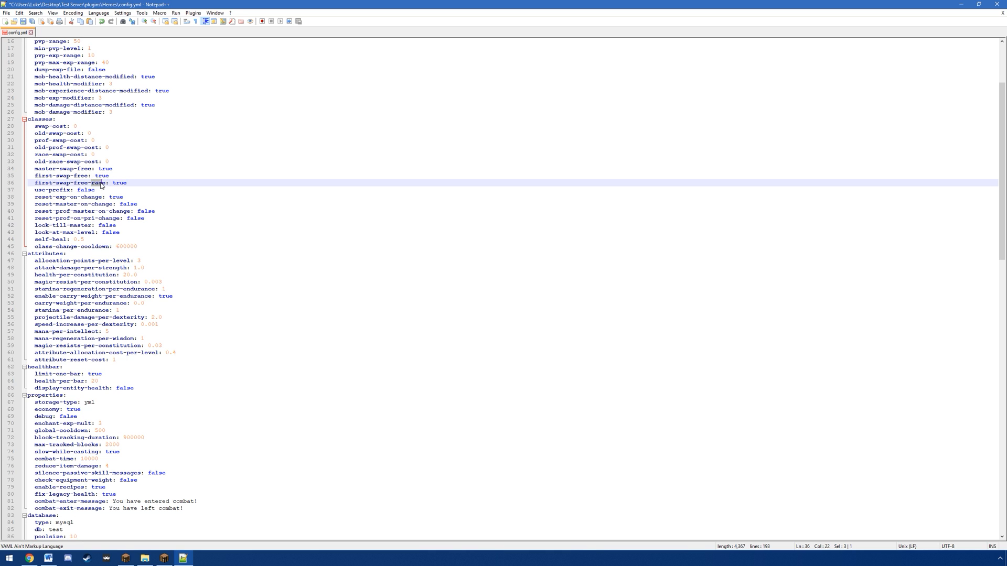
# Step: Examine the classes section's options for resetting experience, mastery and profession mastery on a class change
pyautogui.moveTo(40, 197); pyautogui.dragTo(98, 198)
pyautogui.doubleClick(115, 197)
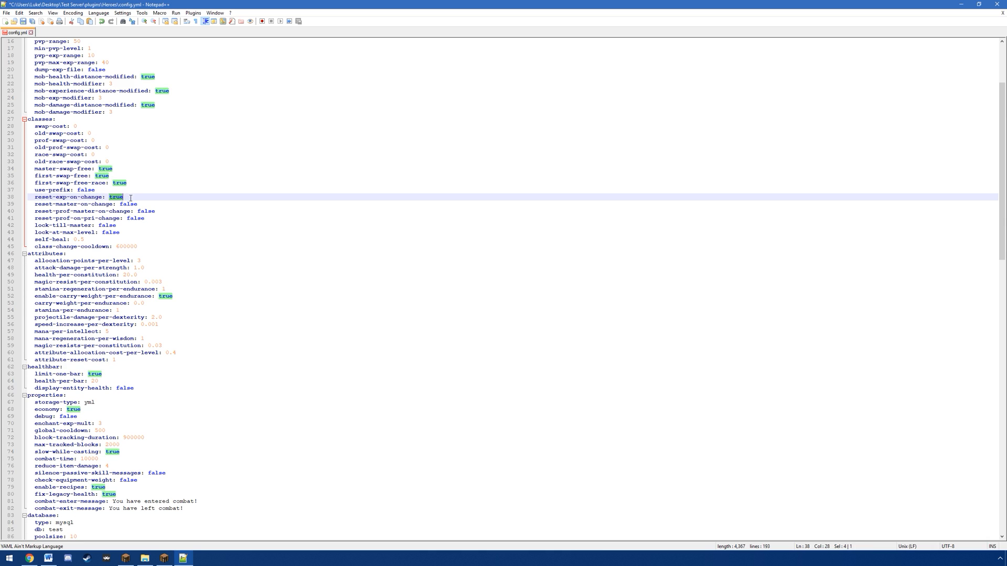
pyautogui.click(140, 197)
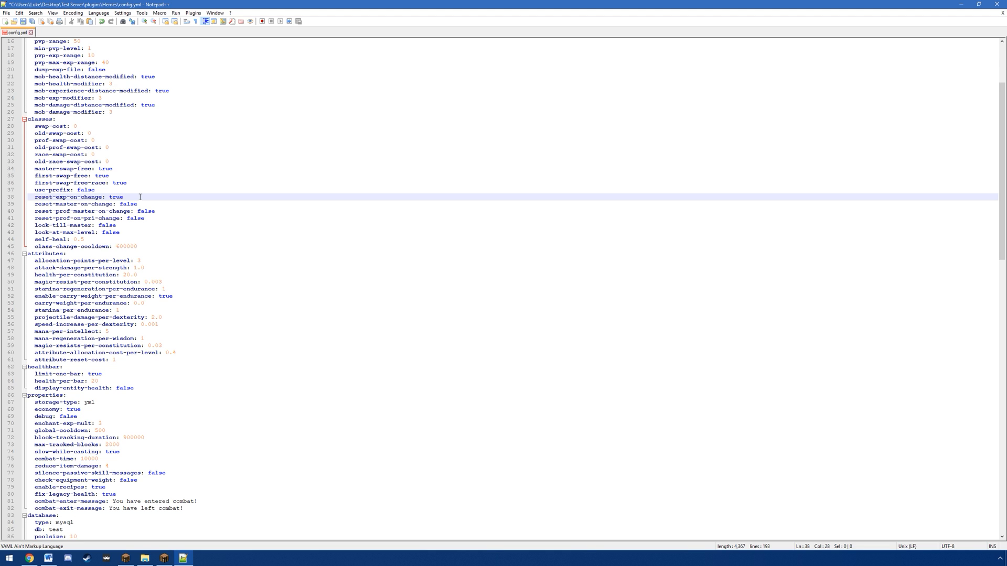
pyautogui.doubleClick(111, 197)
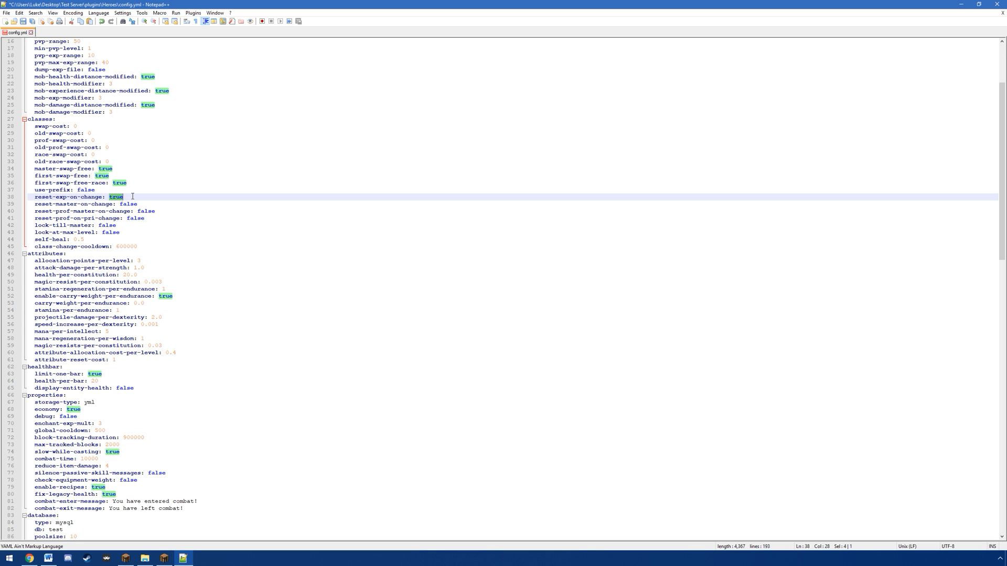
pyautogui.moveTo(111, 203); pyautogui.dragTo(126, 206)
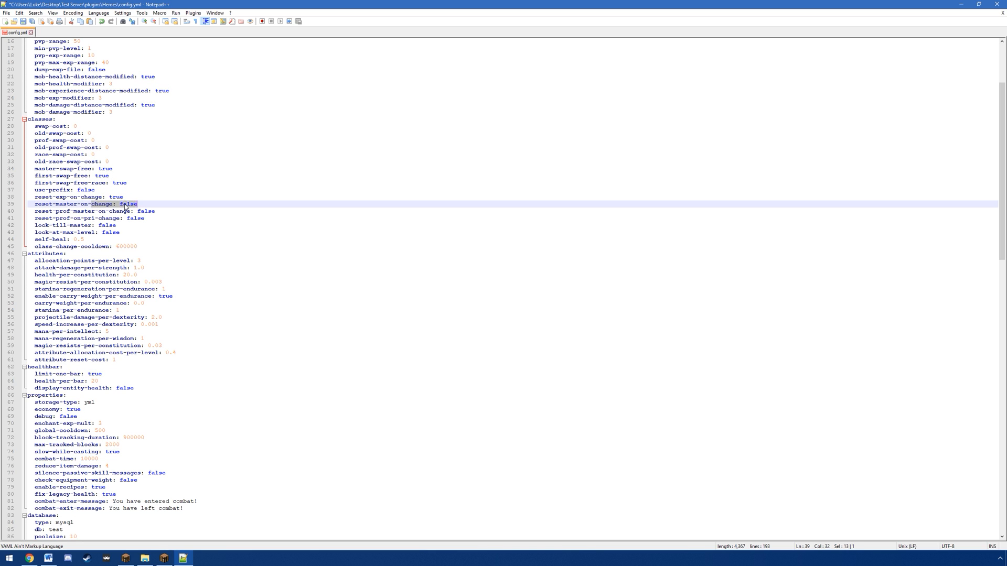
pyautogui.click(121, 205)
pyautogui.moveTo(121, 204); pyautogui.dragTo(141, 204)
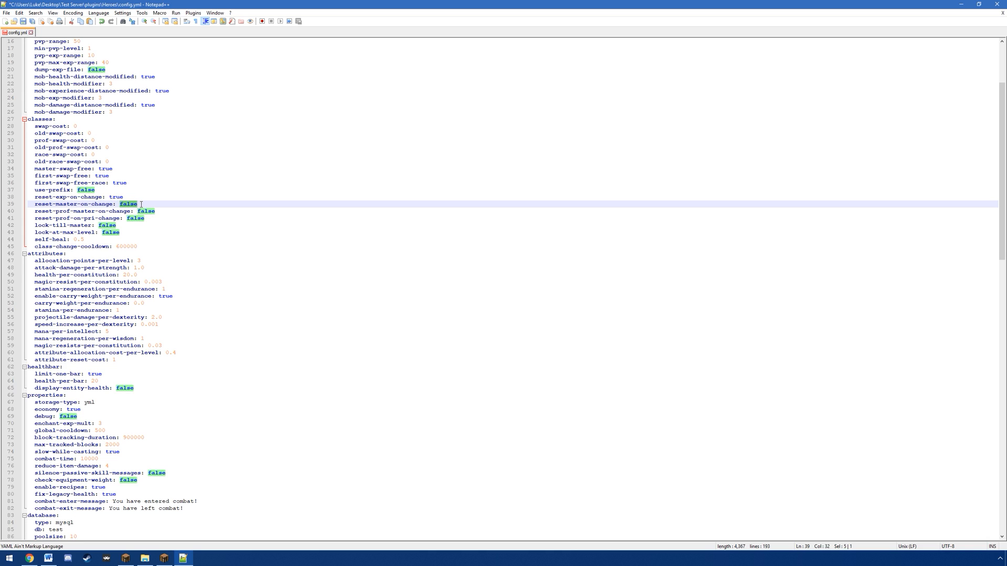
pyautogui.click(141, 204)
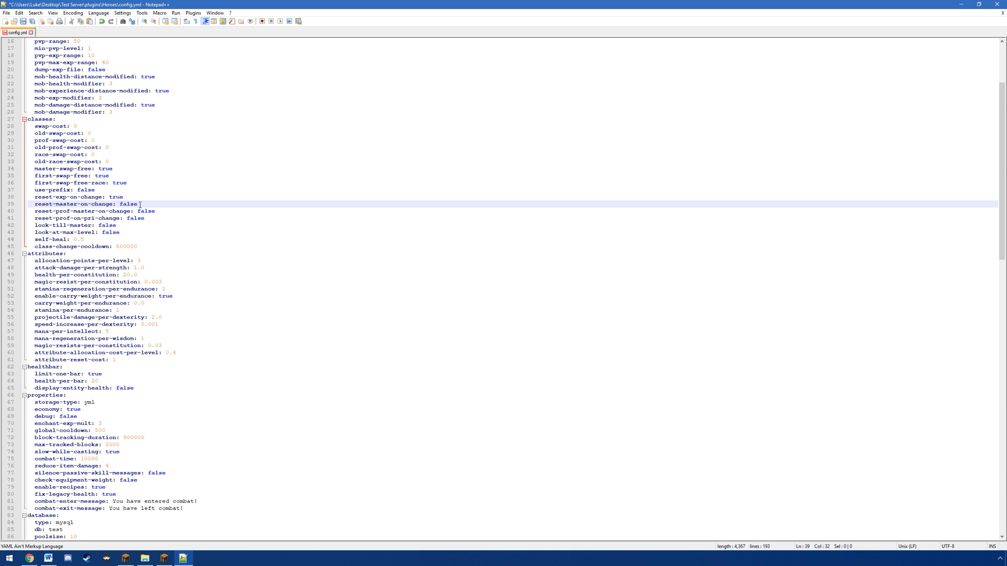
pyautogui.doubleClick(59, 212)
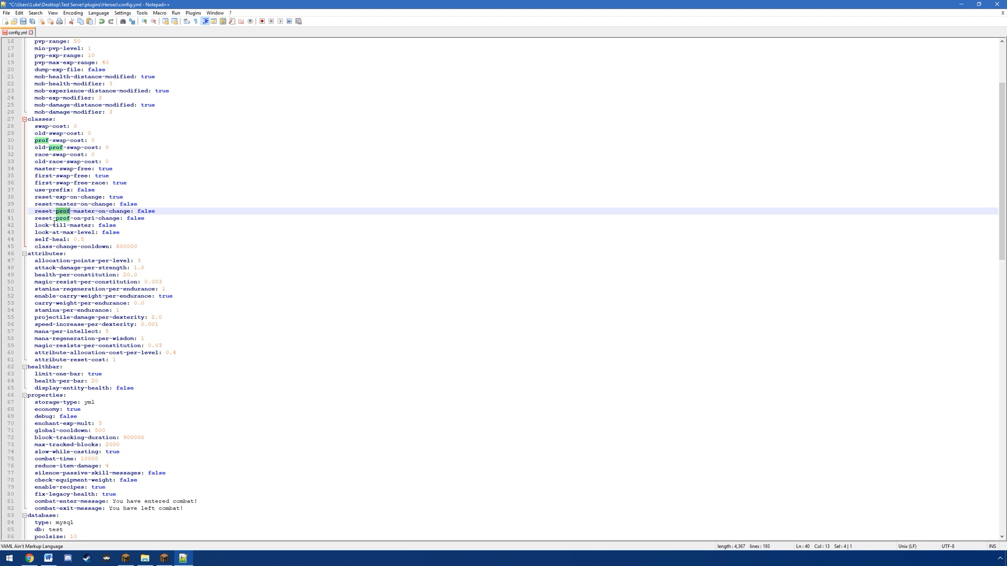
# Step: Examine the attributes section, from allocation points per level and attack damage per strength to health per constitution
pyautogui.scroll(-3, 128, 191)
pyautogui.click(128, 191)
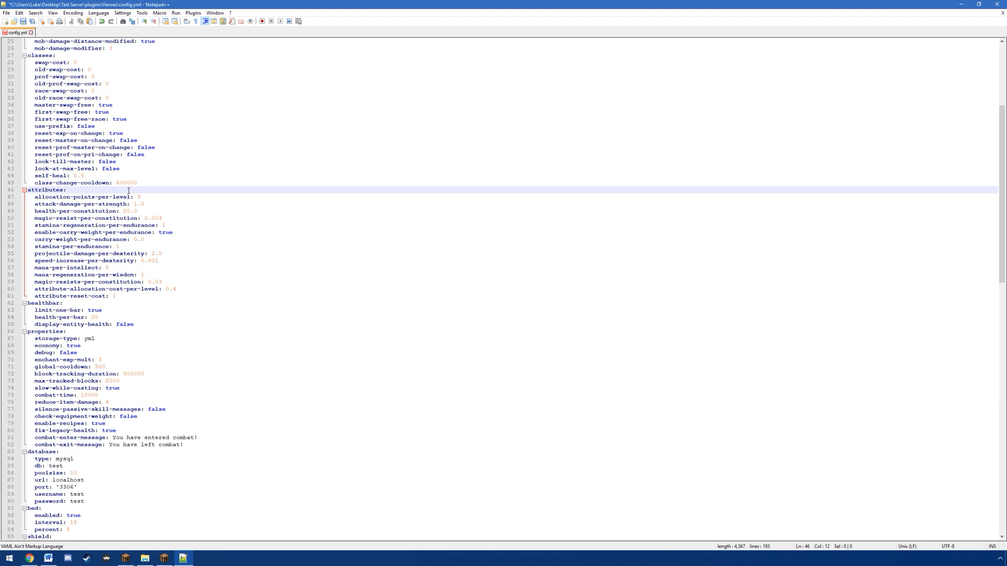
pyautogui.click(150, 197)
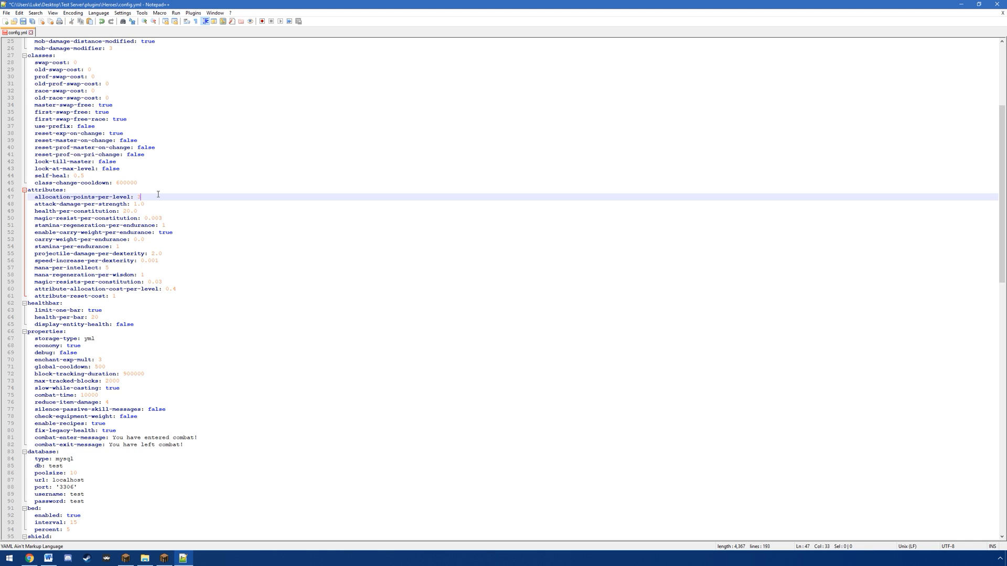
pyautogui.moveTo(78, 205); pyautogui.dragTo(124, 206)
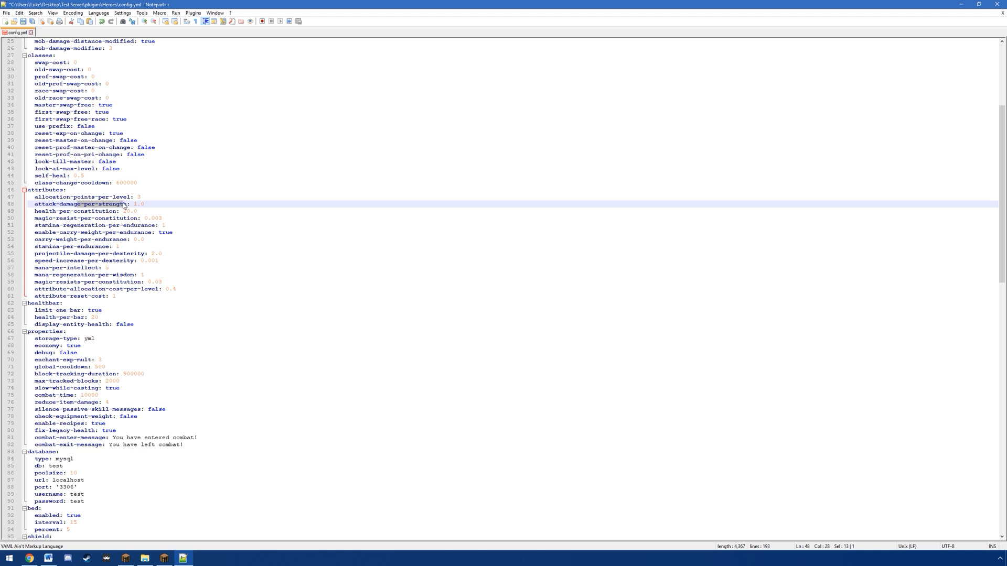
pyautogui.click(135, 206)
pyautogui.moveTo(41, 212); pyautogui.dragTo(89, 261)
pyautogui.click(128, 212)
# Step: In the healthbar section, set limit-one-bar to false and health-per-bar to 40
pyautogui.scroll(-5, 87, 236)
pyautogui.click(83, 201)
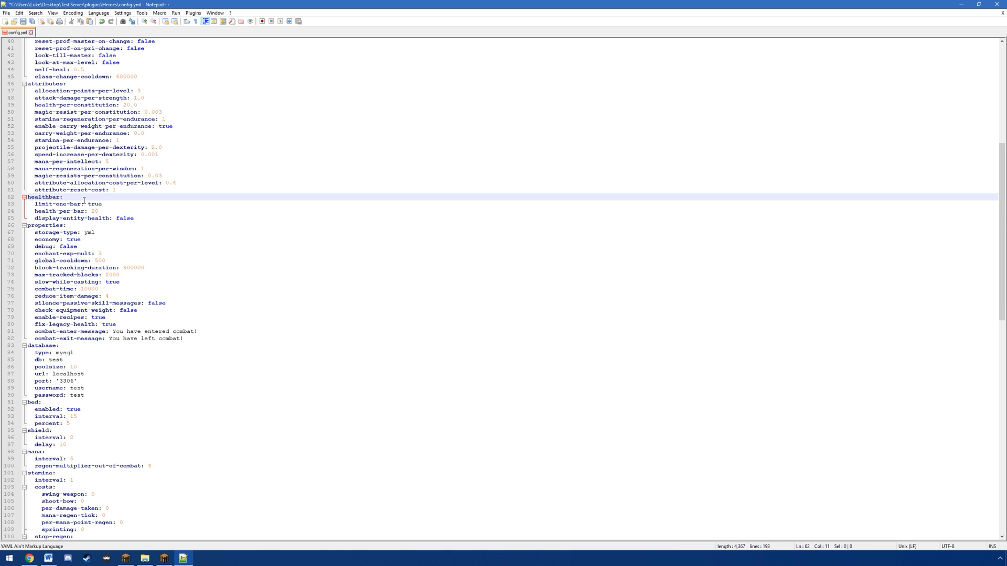
pyautogui.click(114, 204)
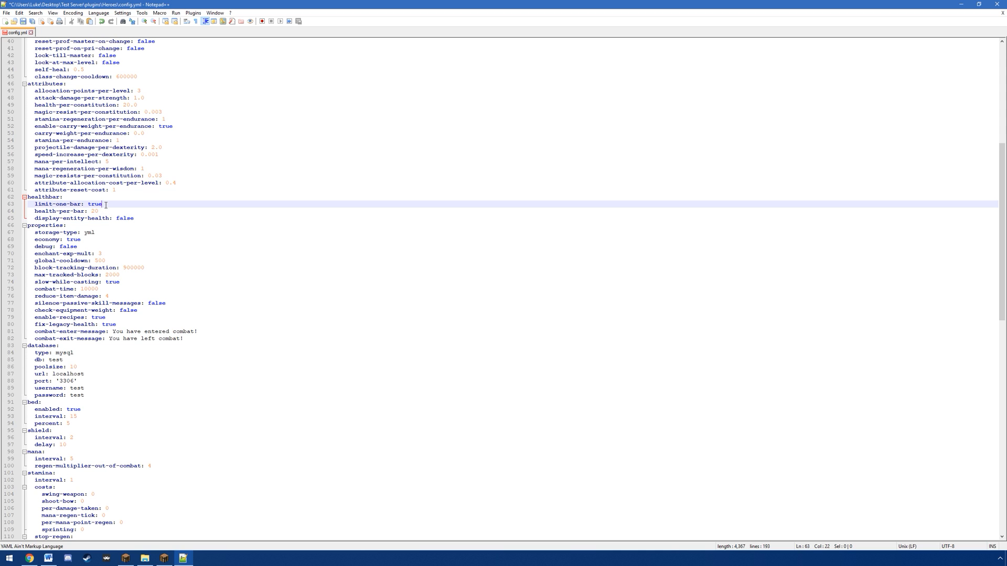
pyautogui.doubleClick(94, 204)
pyautogui.write('fals')
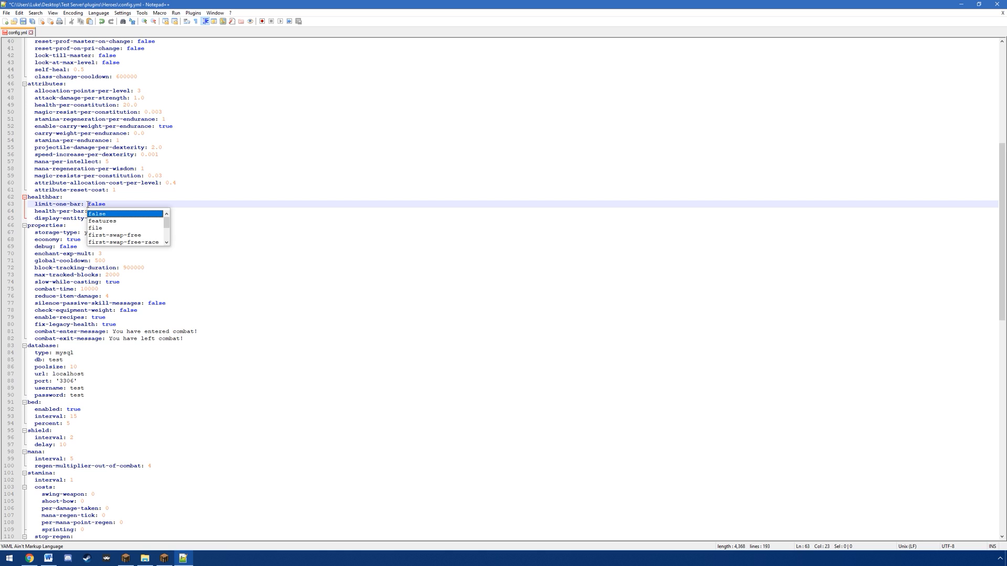
pyautogui.press('Escape')
pyautogui.doubleClick(93, 210)
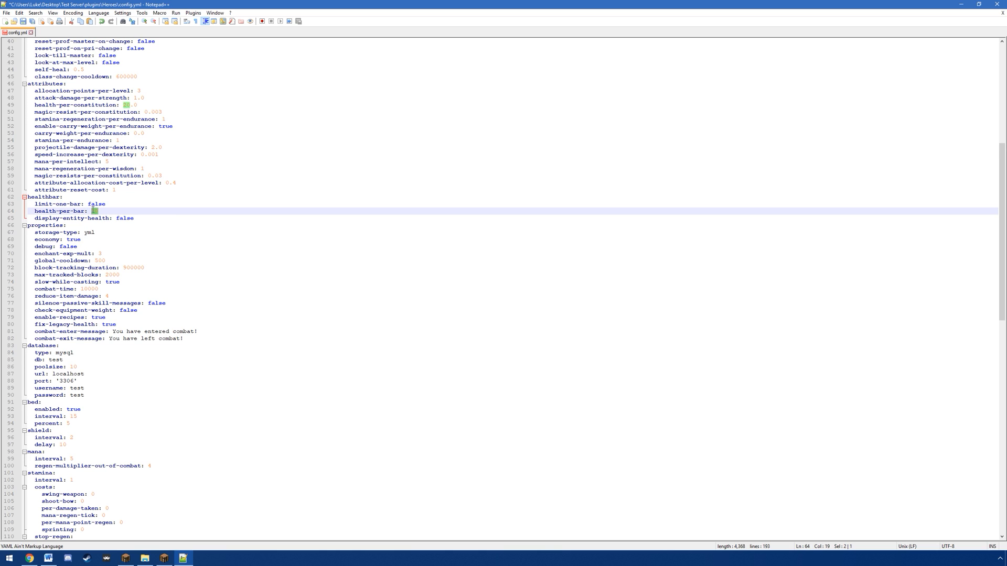
pyautogui.write('4')
# Step: Examine the properties section, from storage-type and economy through global-cooldown, slow-while-casting and combat-time to the combat enter and exit messages
pyautogui.scroll(-3, 131, 210)
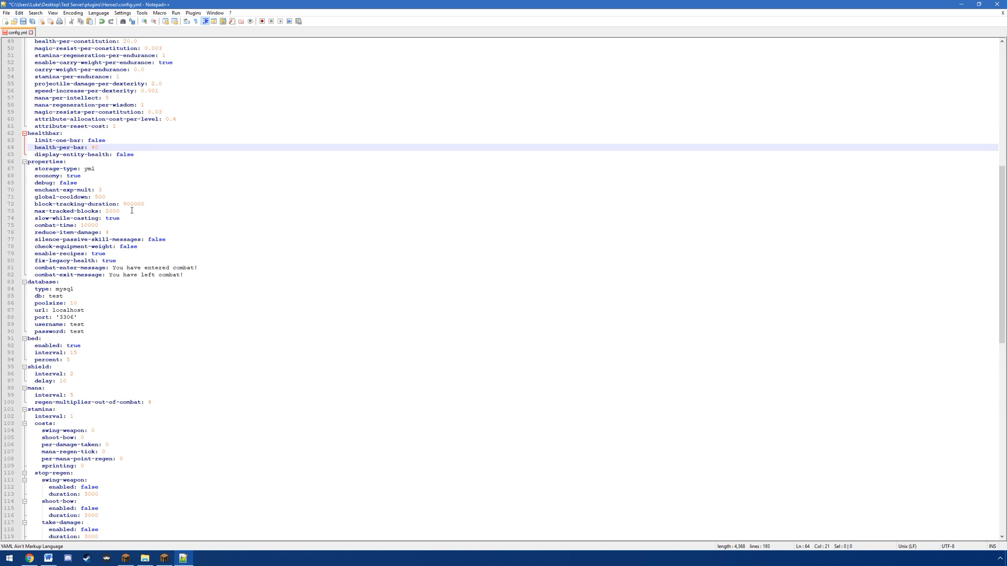
pyautogui.moveTo(86, 170); pyautogui.dragTo(102, 169)
pyautogui.click(100, 167)
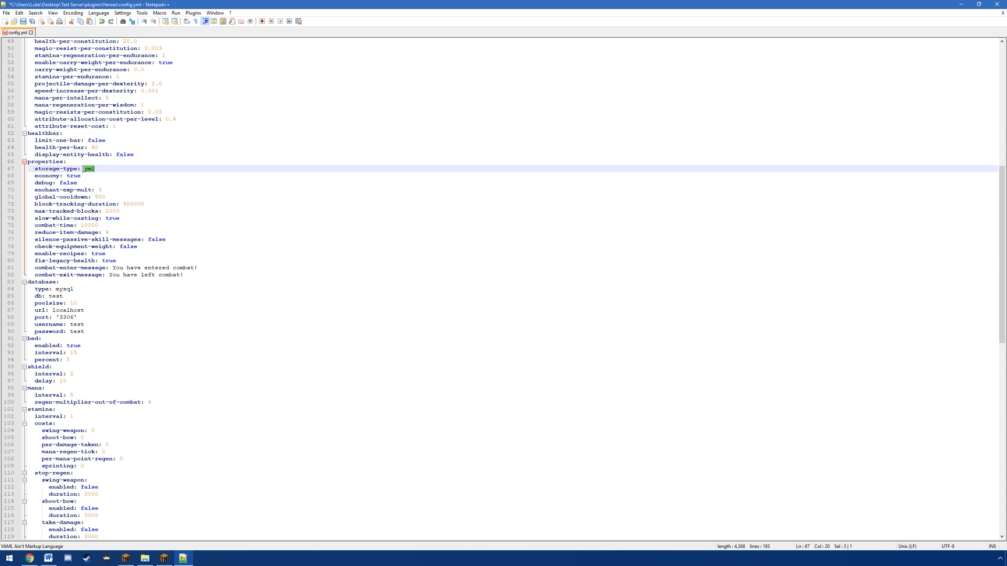
pyautogui.doubleClick(87, 175)
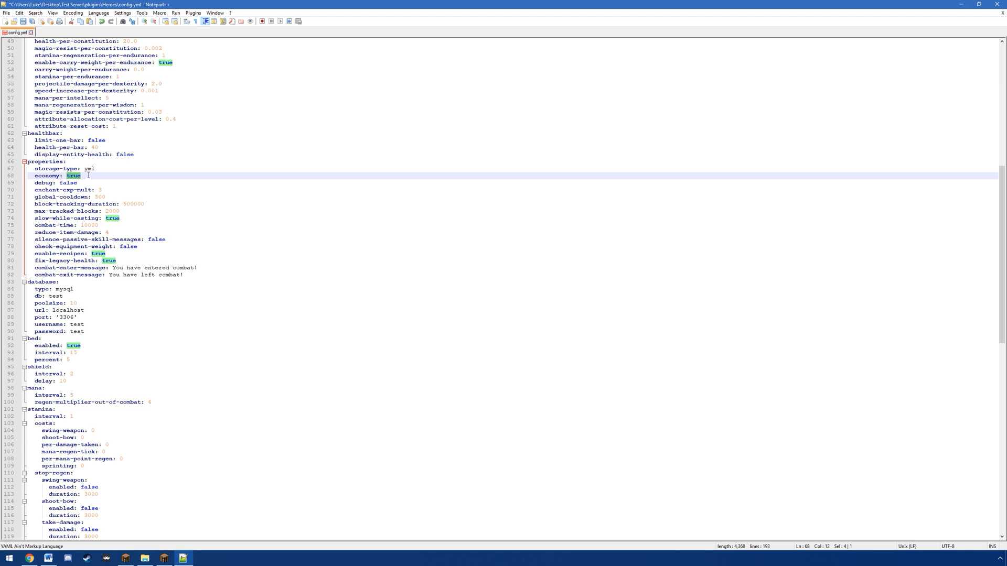
pyautogui.scroll(-2, 77, 239)
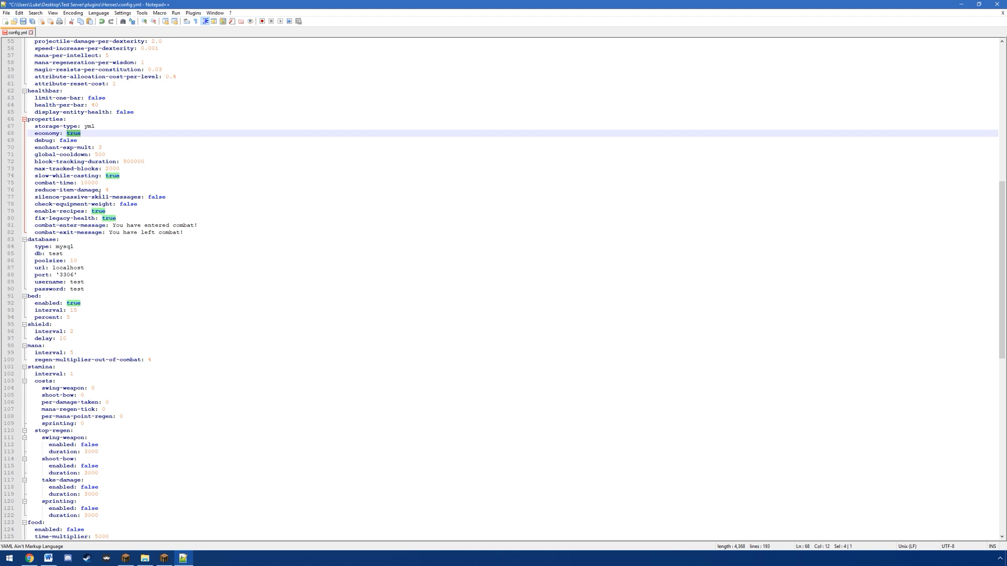
pyautogui.moveTo(126, 176); pyautogui.dragTo(105, 176)
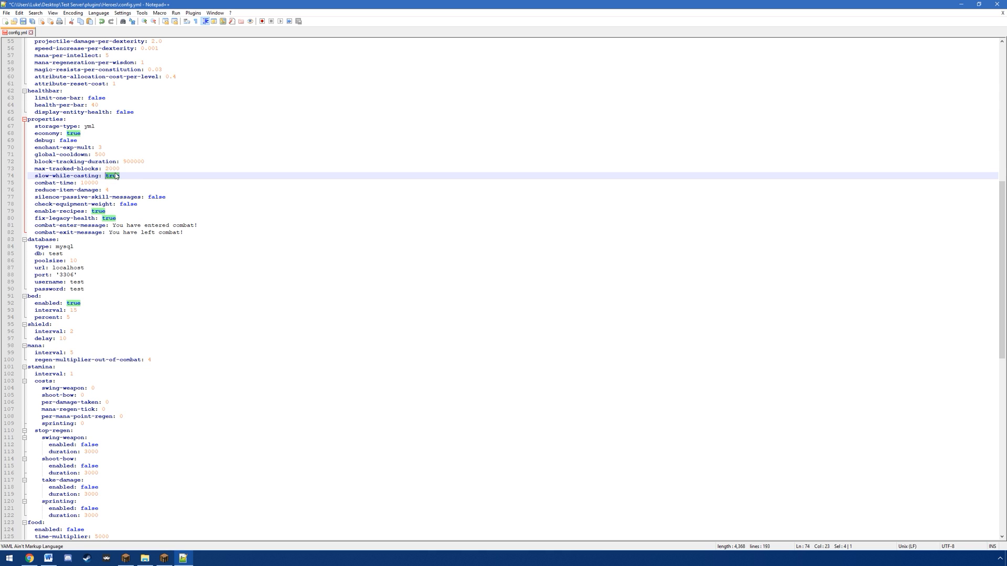
pyautogui.moveTo(98, 183); pyautogui.dragTo(81, 182)
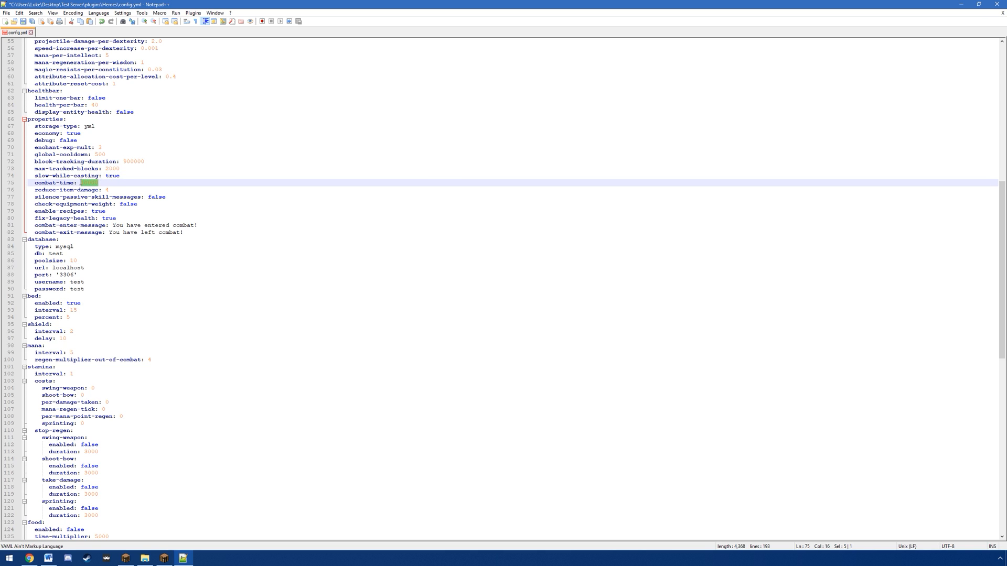
pyautogui.click(101, 154)
pyautogui.write('0')
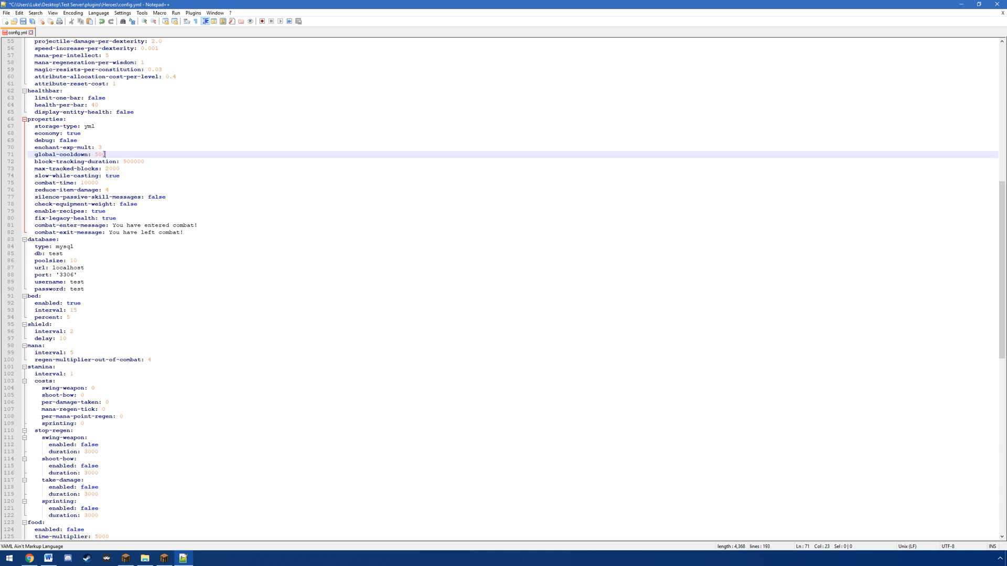
pyautogui.moveTo(106, 155); pyautogui.dragTo(96, 154)
pyautogui.scroll(-2, 114, 150)
pyautogui.moveTo(37, 182); pyautogui.dragTo(194, 183)
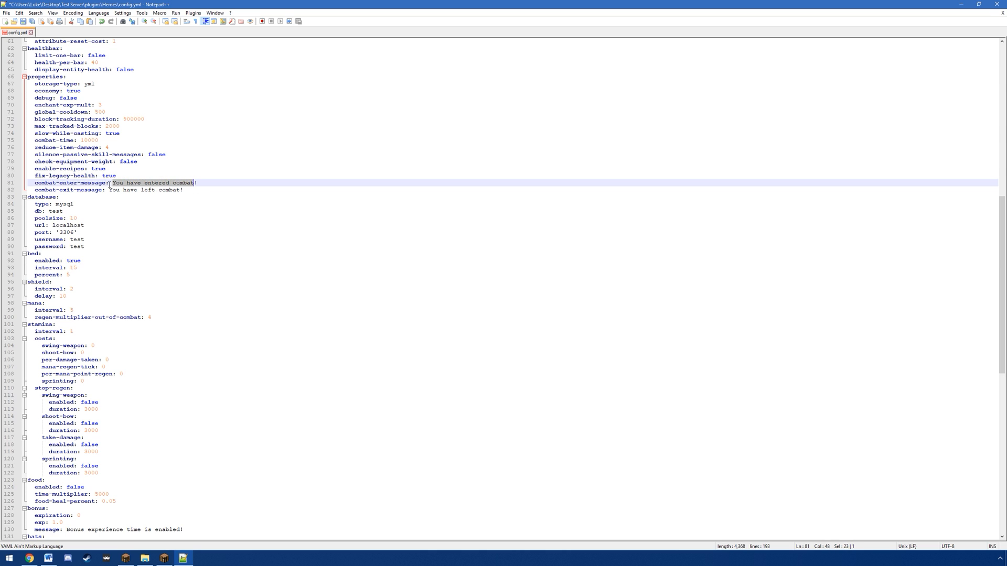
pyautogui.moveTo(109, 189); pyautogui.dragTo(181, 190)
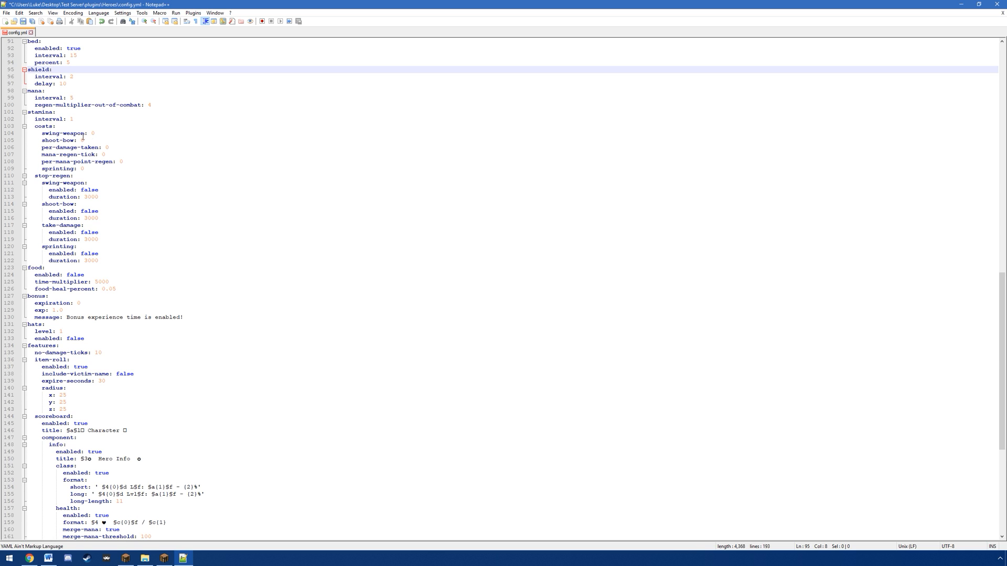
# Step: Examine the stamina costs for weapon swings, bow shots, damage taken and mana regeneration, and continue through stop-regen to the food section
pyautogui.click(105, 134)
pyautogui.click(114, 140)
pyautogui.click(117, 148)
pyautogui.click(117, 153)
pyautogui.click(126, 162)
pyautogui.scroll(-5, 87, 191)
pyautogui.click(96, 159)
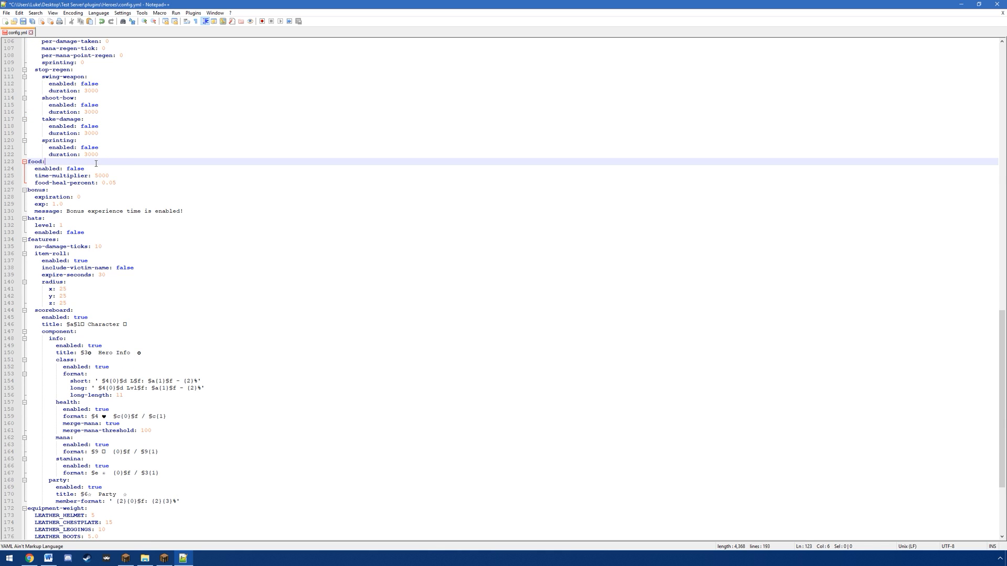
# Step: Try a time-multiplier of 1000 in the food section and set it back to 5000
pyautogui.click(119, 183)
pyautogui.click(113, 175)
pyautogui.click(127, 183)
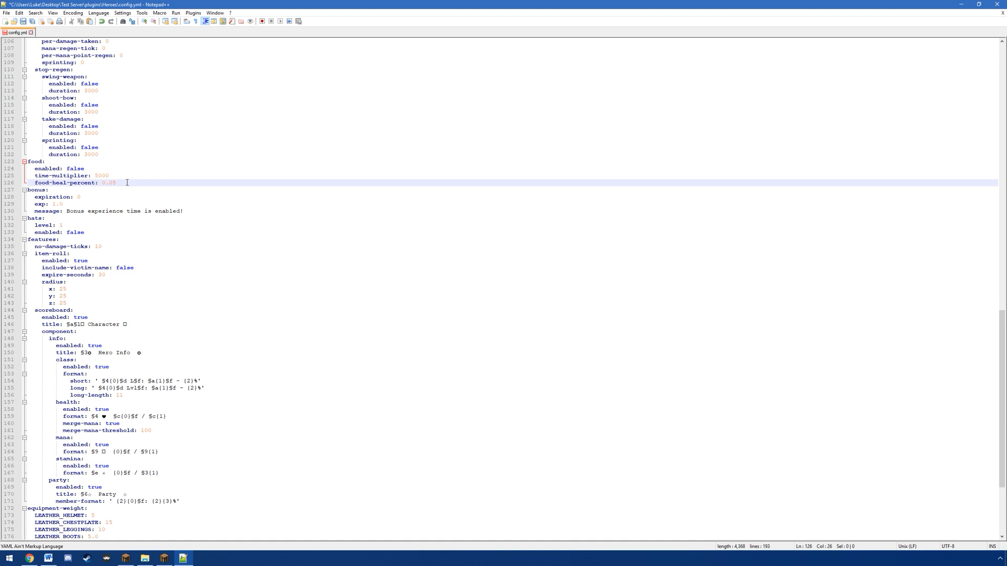
pyautogui.moveTo(127, 182); pyautogui.dragTo(102, 183)
pyautogui.click(118, 176)
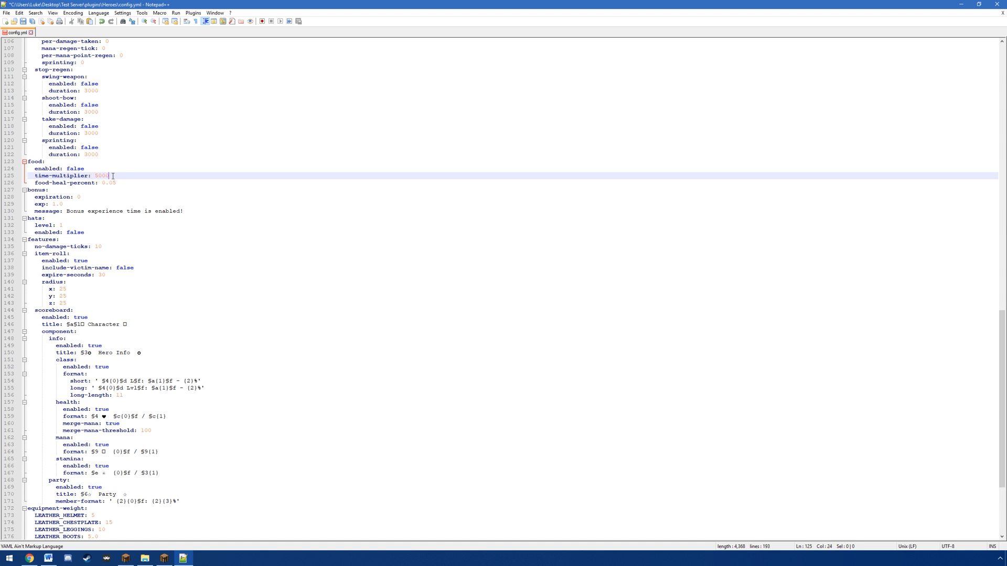
pyautogui.hotkey('ctrl', 'shift', 'Left')
pyautogui.click(115, 175)
pyautogui.moveTo(114, 176); pyautogui.dragTo(96, 177)
pyautogui.write('1000')
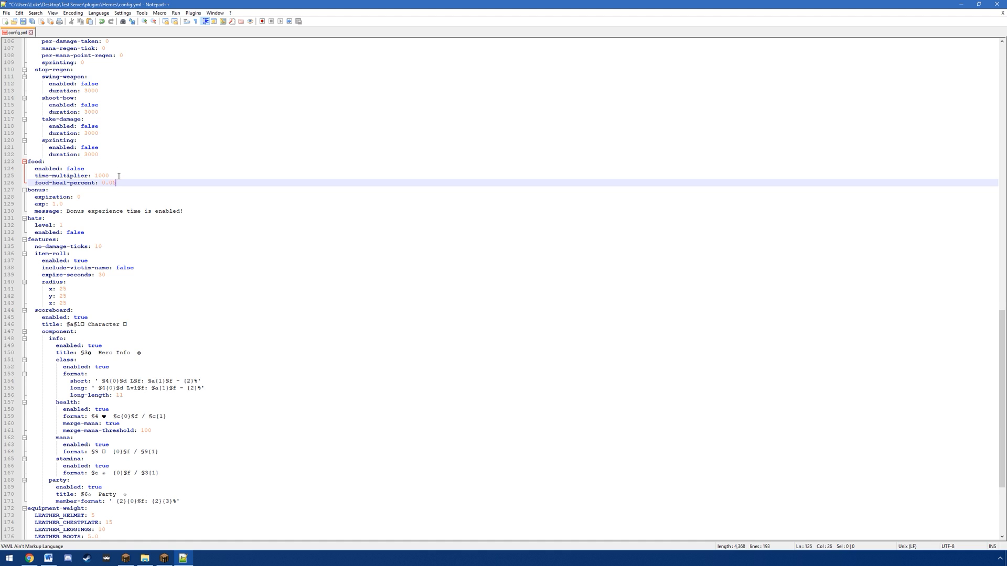
pyautogui.moveTo(112, 176); pyautogui.dragTo(95, 179)
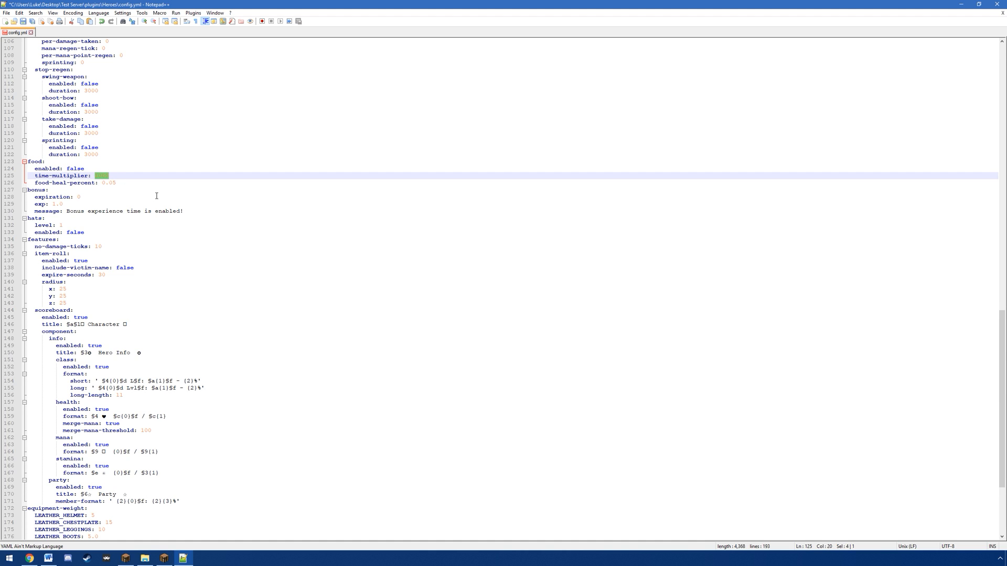
pyautogui.write('5000')
# Step: In the bonus section, set expiration to 300000 and exp to 2.0
pyautogui.click(54, 191)
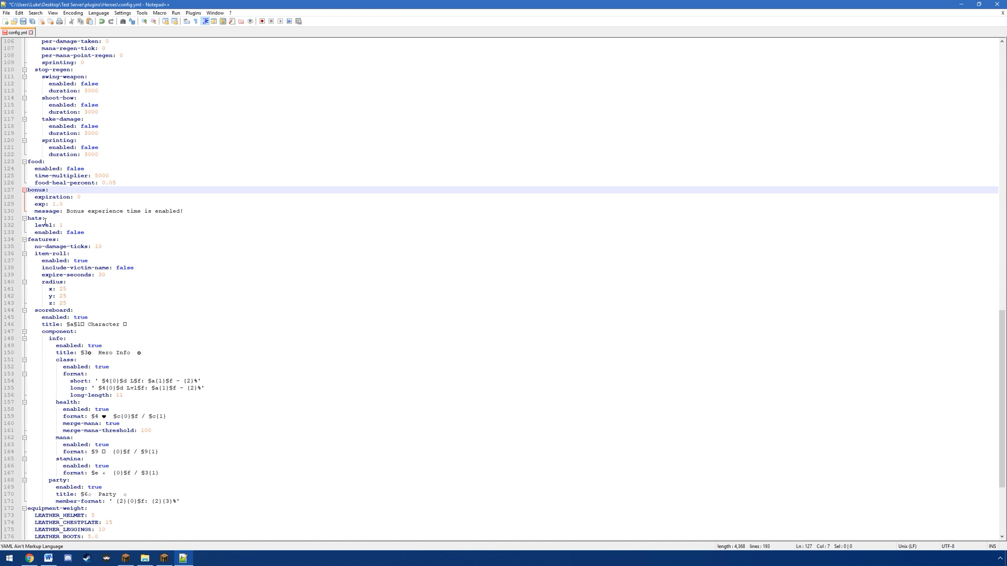
pyautogui.click(57, 205)
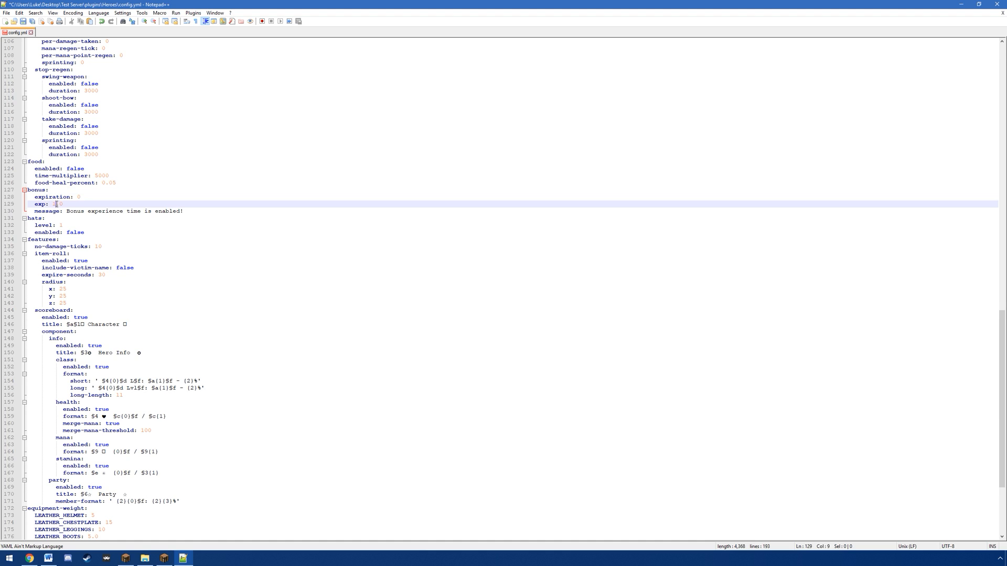
pyautogui.click(108, 197)
pyautogui.press('BackSpace')
pyautogui.write('300000')
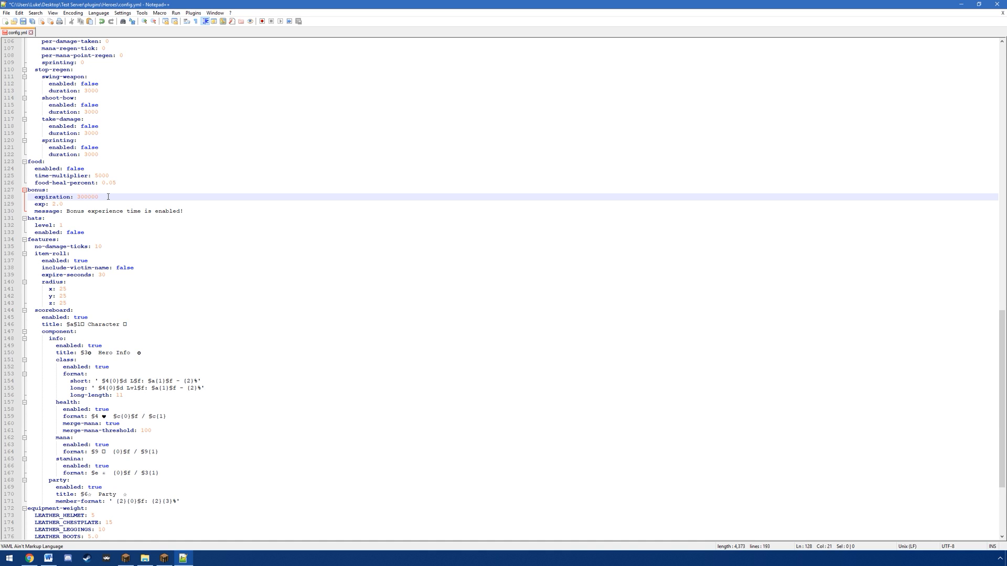
pyautogui.moveTo(53, 204); pyautogui.dragTo(50, 204)
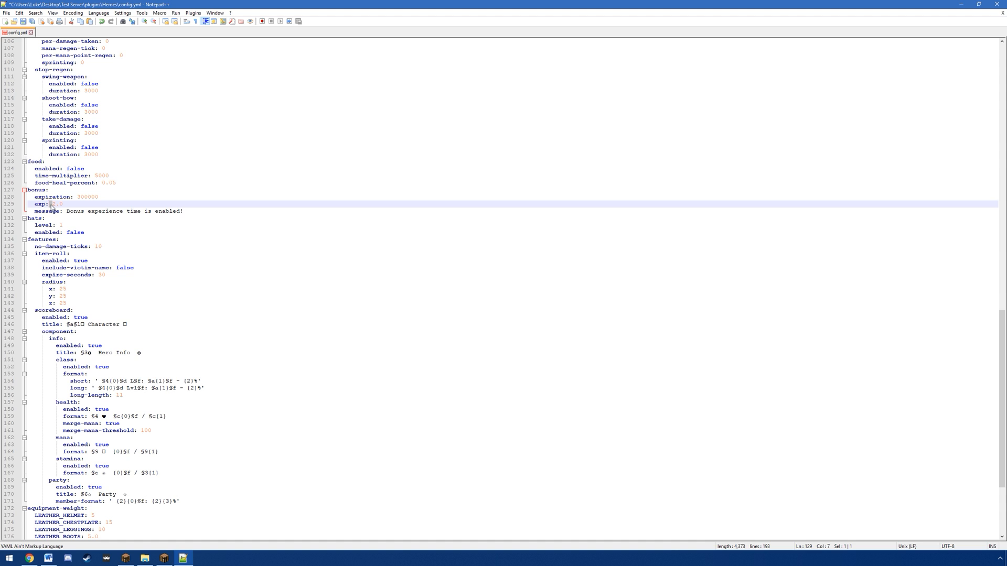
# Step: Examine the hats level and the features section, especially the item-roll settings and their radius, through the rest of the file
pyautogui.click(121, 244)
pyautogui.click(73, 223)
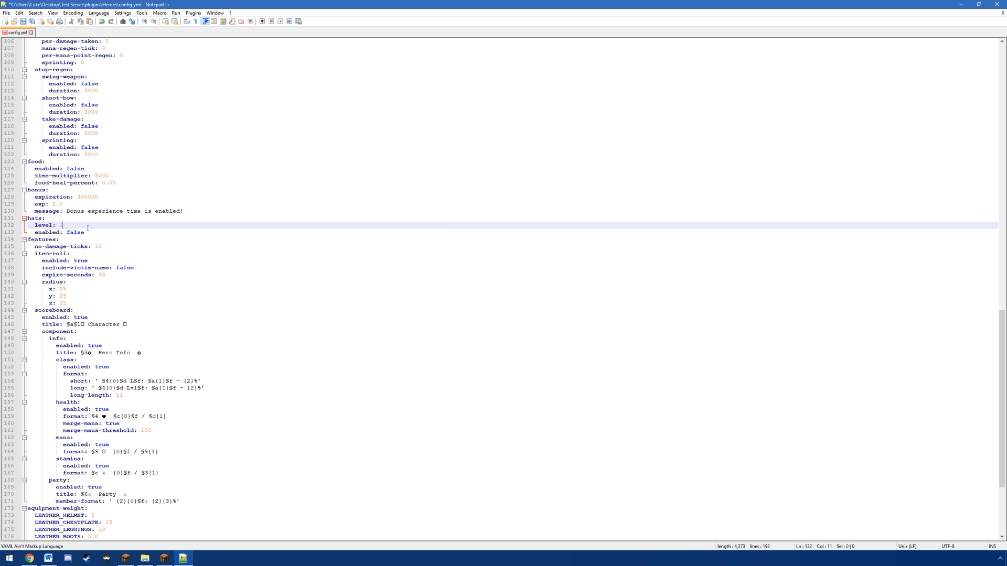
pyautogui.scroll(-4, 84, 242)
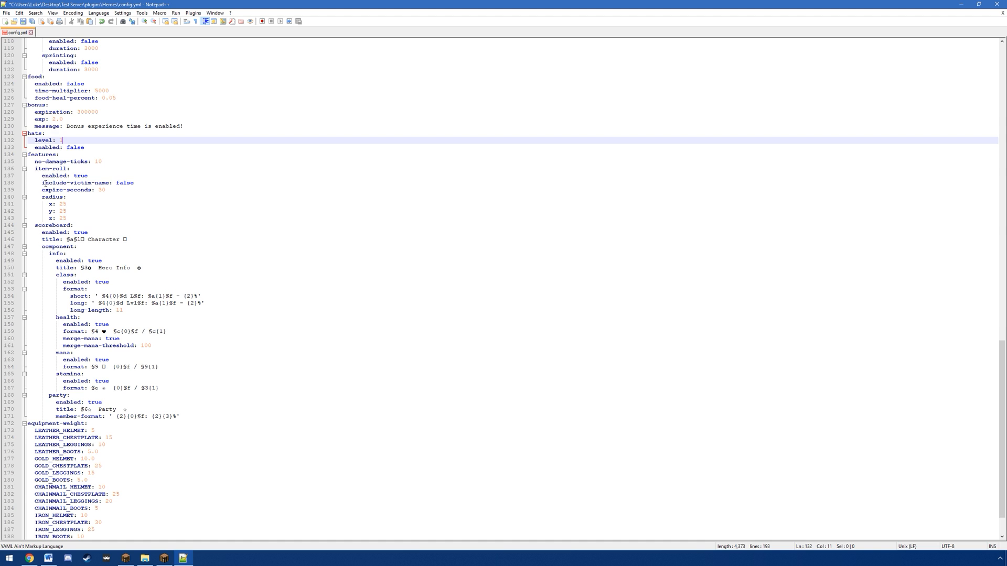
pyautogui.moveTo(36, 169); pyautogui.dragTo(93, 216)
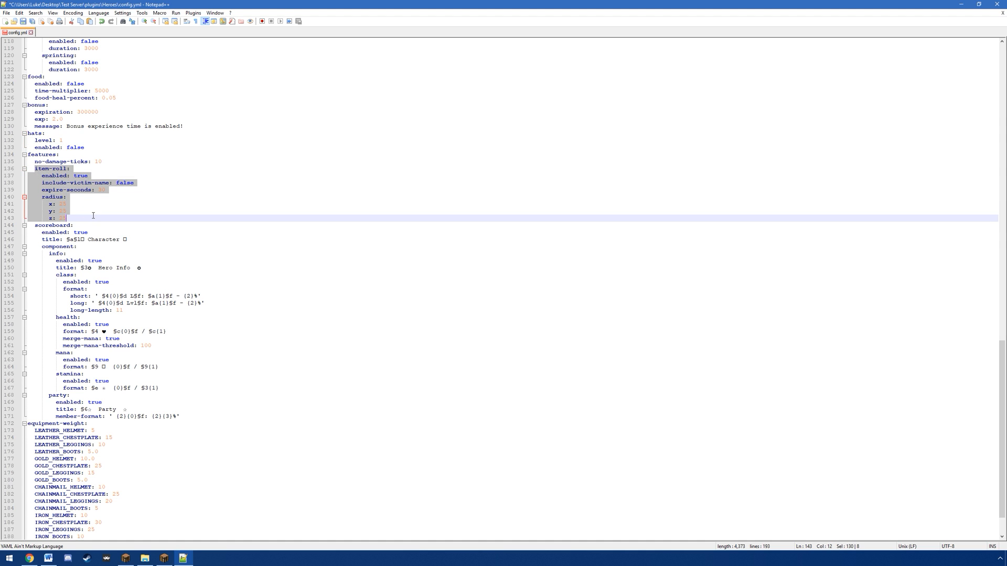
pyautogui.click(93, 216)
pyautogui.scroll(-2, 87, 223)
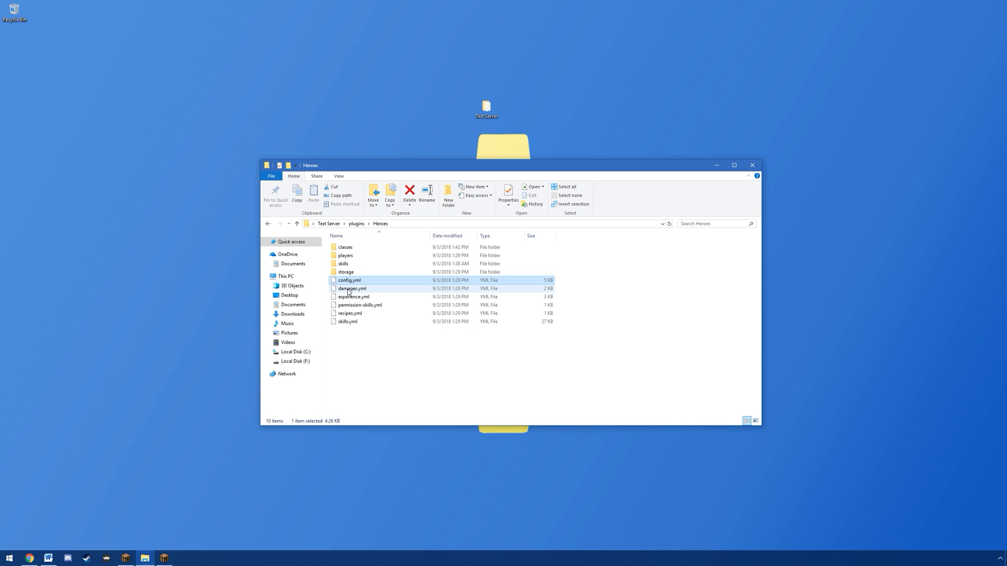
# Step: Open damages.yml from the Heroes folder in Notepad++, uncomment the LAVA environmental damage and set it to 0.4
pyautogui.rightClick(348, 290)
pyautogui.click(379, 322)
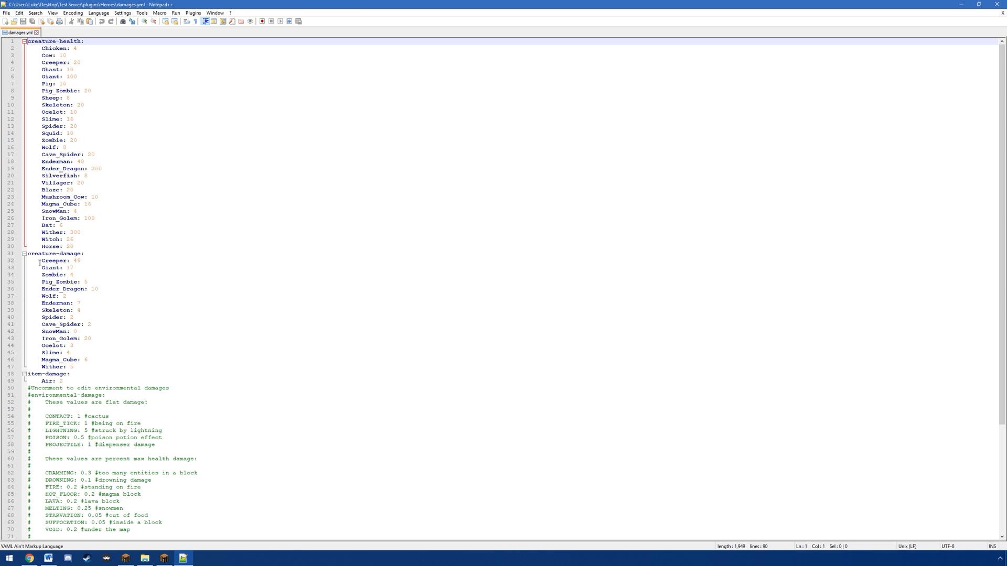
pyautogui.scroll(-7, 55, 274)
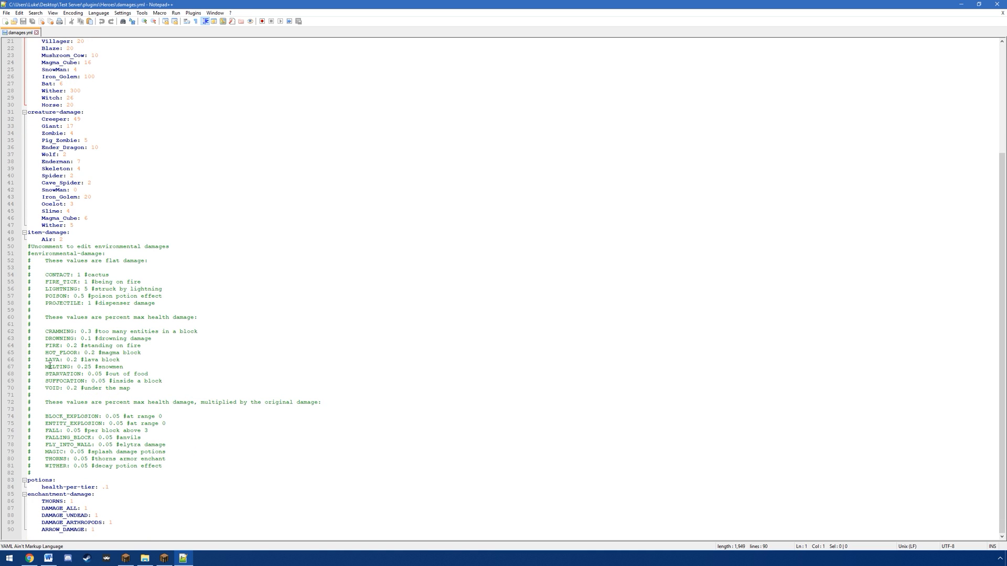
pyautogui.click(32, 361)
pyautogui.press('BackSpace')
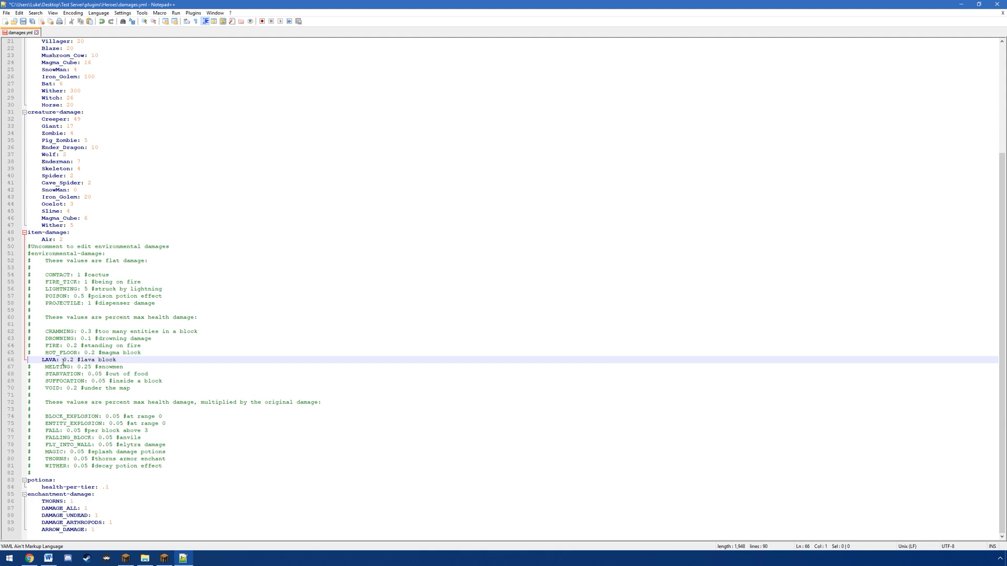
pyautogui.click(73, 360)
pyautogui.press('BackSpace')
pyautogui.write('4')
# Step: Examine the flat and percent-based environmental damages and the enchantment-damage section, including THORNS, DAMAGE_ALL and DAMAGE_UNDEAD
pyautogui.moveTo(32, 310); pyautogui.dragTo(140, 471)
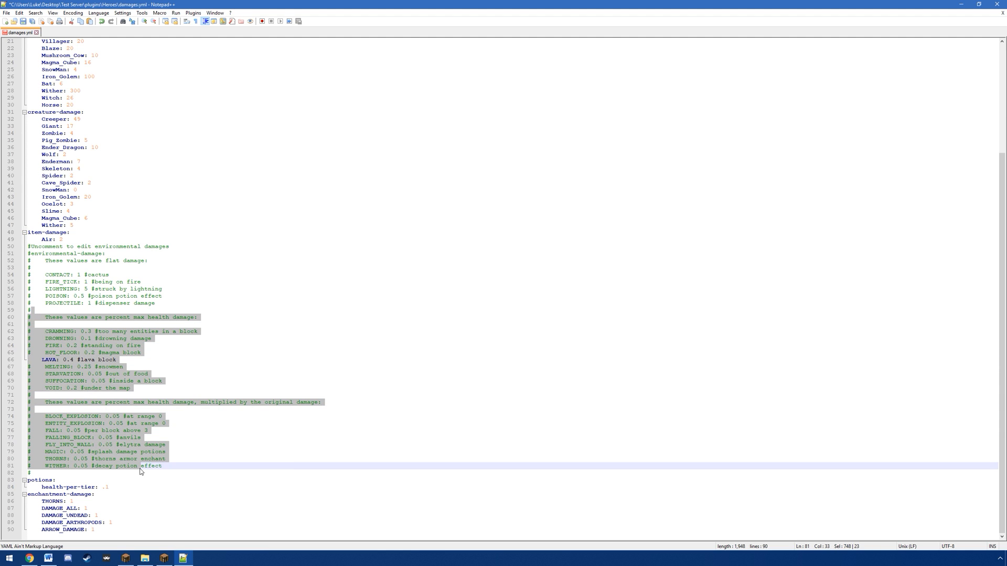
pyautogui.moveTo(89, 305); pyautogui.dragTo(65, 277)
pyautogui.click(80, 296)
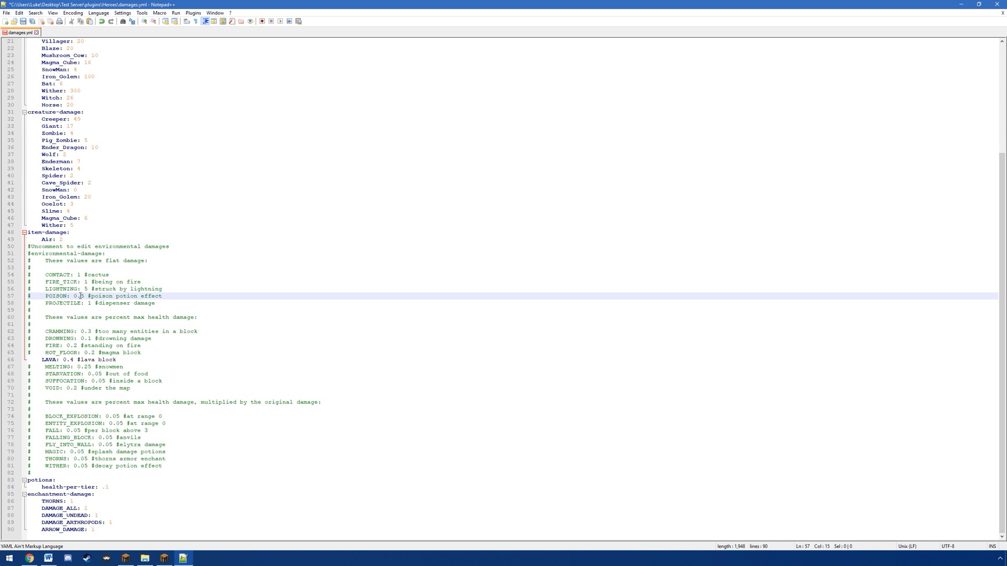
pyautogui.click(87, 281)
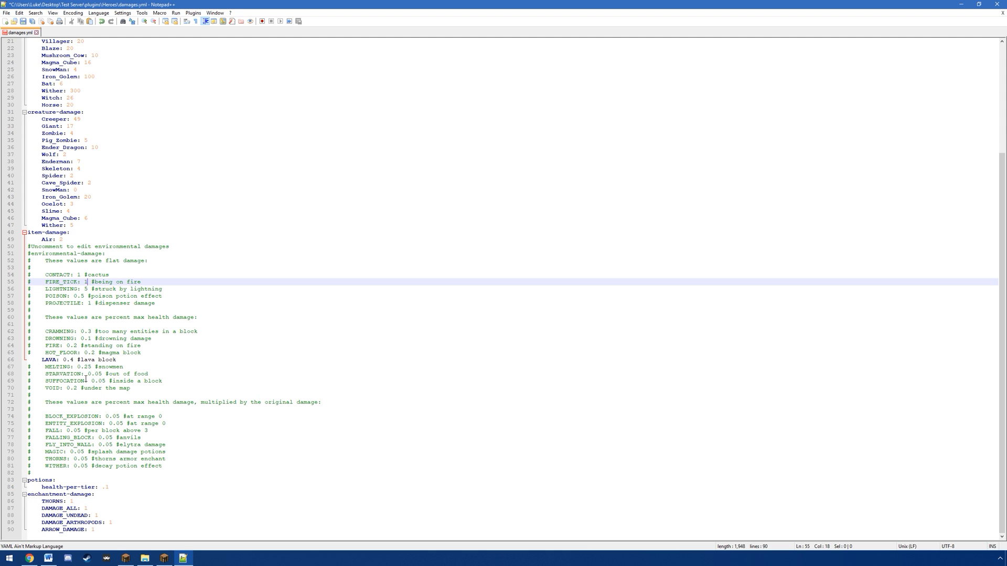
pyautogui.moveTo(29, 494); pyautogui.dragTo(131, 524)
pyautogui.click(133, 517)
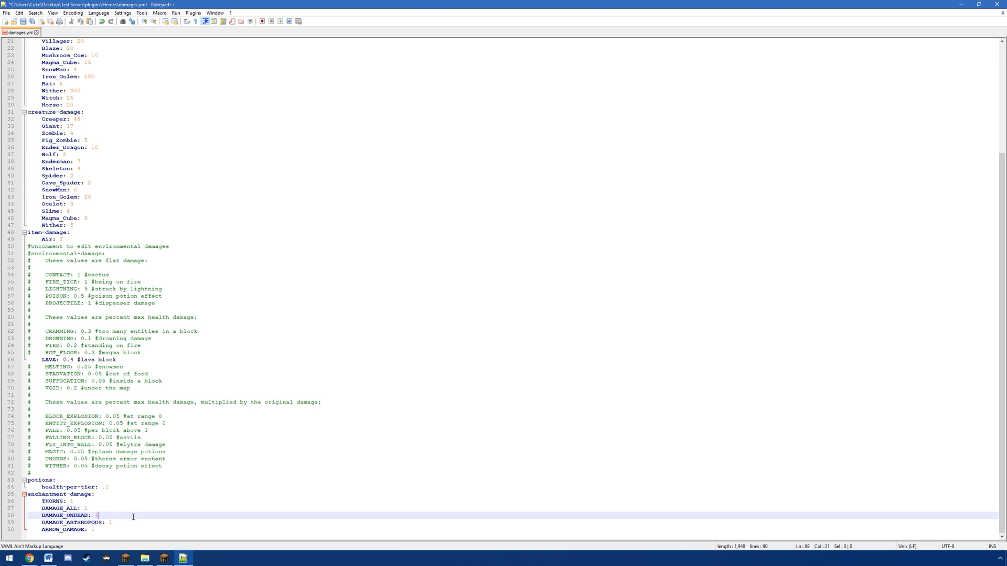
pyautogui.click(76, 502)
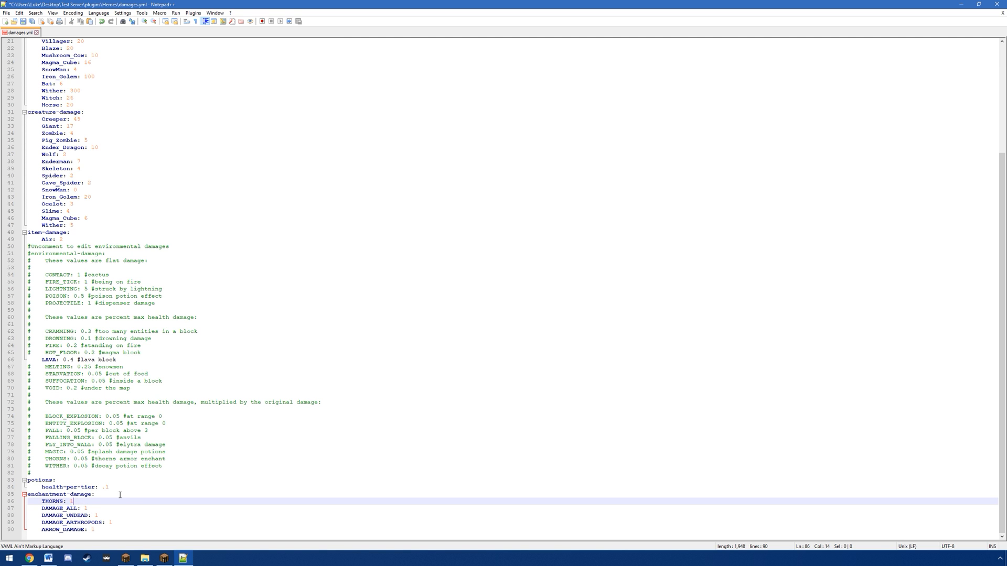
pyautogui.click(92, 507)
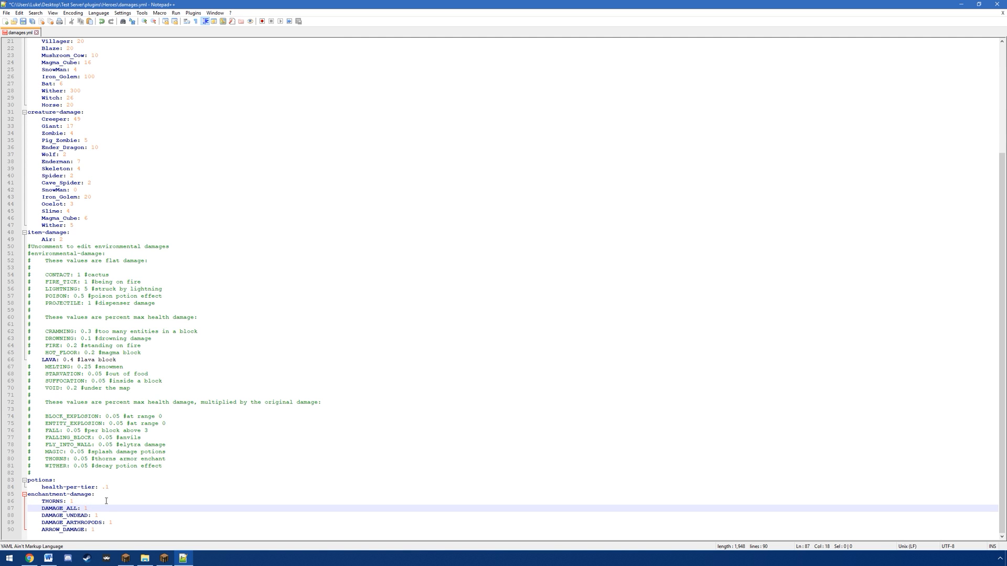
# Step: Save damages.yml, close it and exit the editor
pyautogui.scroll(7, 27, 48)
pyautogui.hotkey('ctrl', 's')
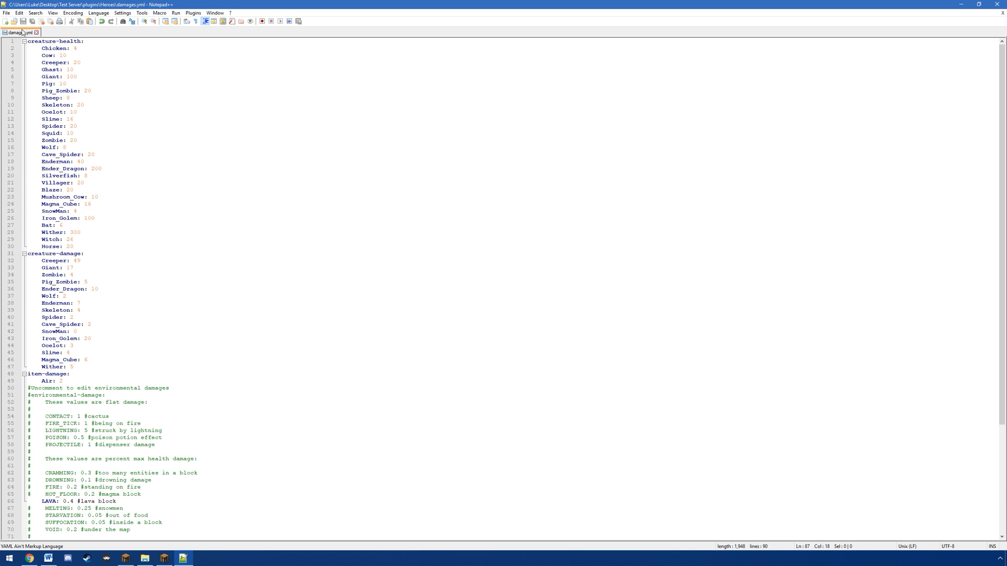
pyautogui.middleClick(20, 34)
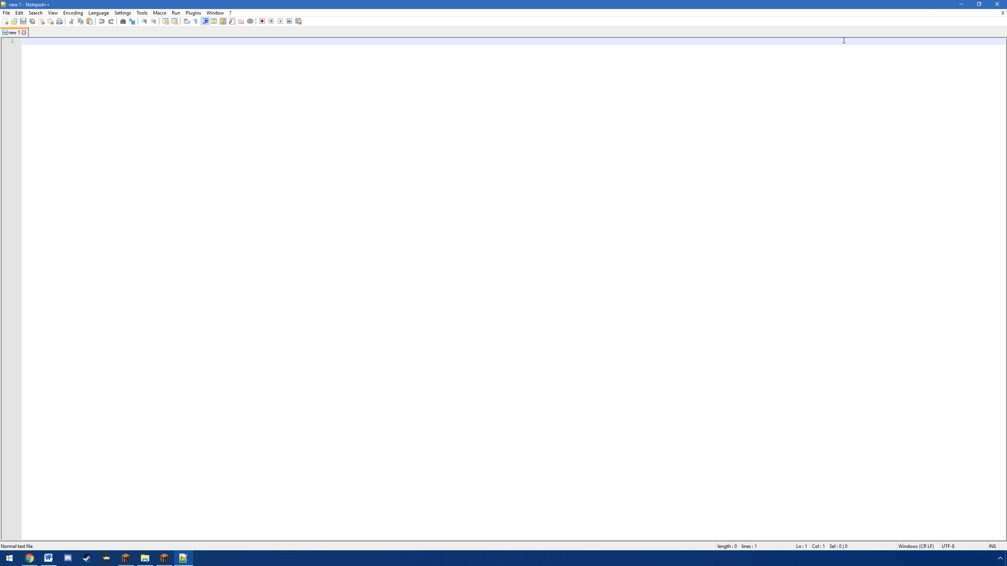
pyautogui.click(997, 4)
# Step: Open experience.yml from the Heroes folder and examine the experience values for farming and killing
pyautogui.click(344, 298)
pyautogui.rightClick(344, 299)
pyautogui.click(367, 331)
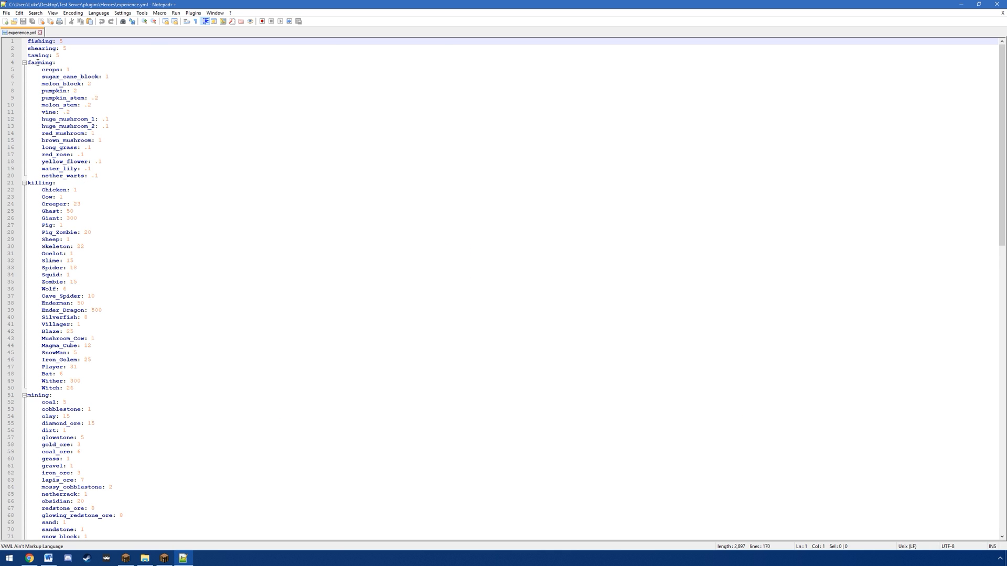
pyautogui.moveTo(42, 69)
pyautogui.mouseDown()
pyautogui.moveTo(70, 69)
pyautogui.moveTo(30, 62)
pyautogui.moveTo(52, 63)
pyautogui.mouseUp()
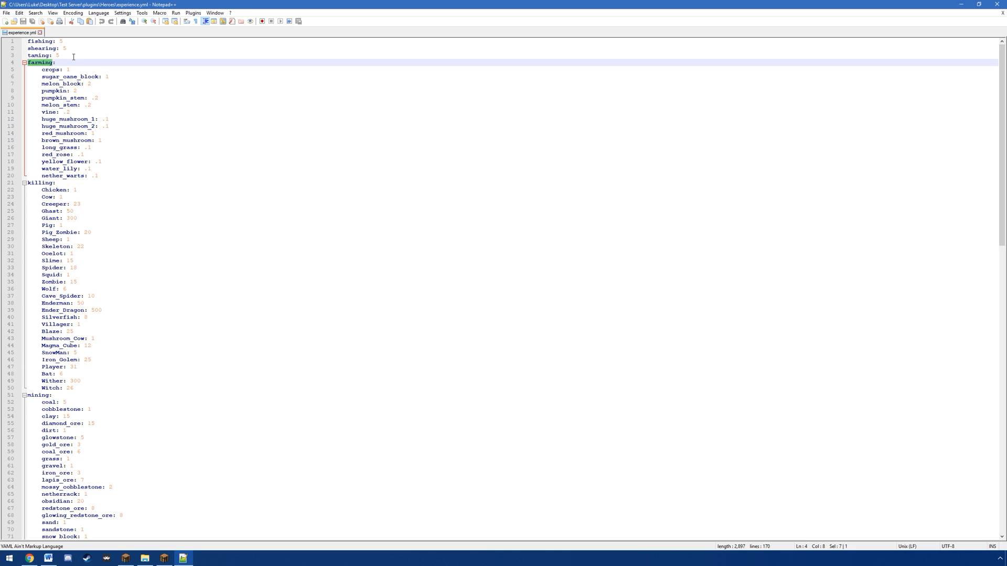
pyautogui.click(75, 69)
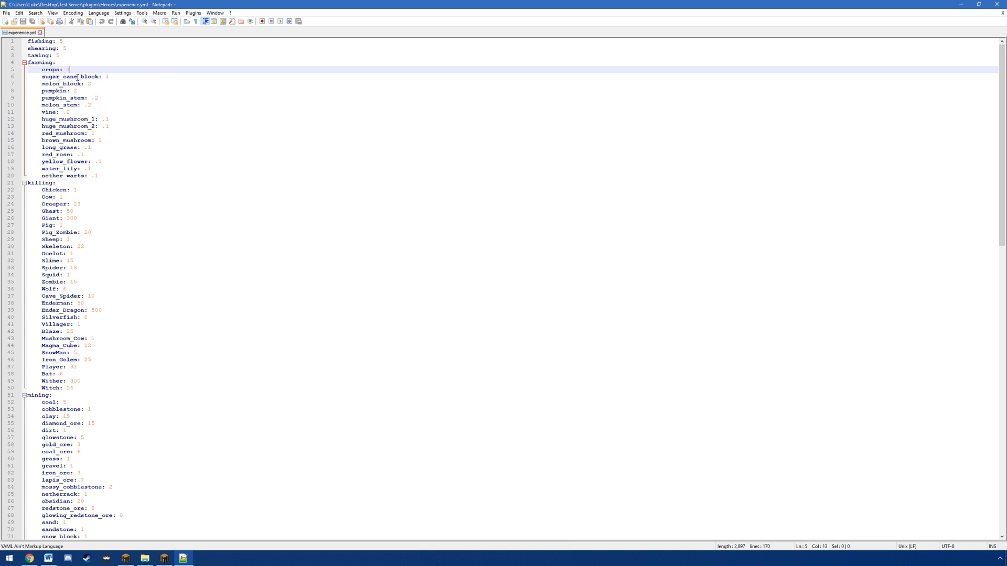
pyautogui.moveTo(134, 175); pyautogui.dragTo(58, 70)
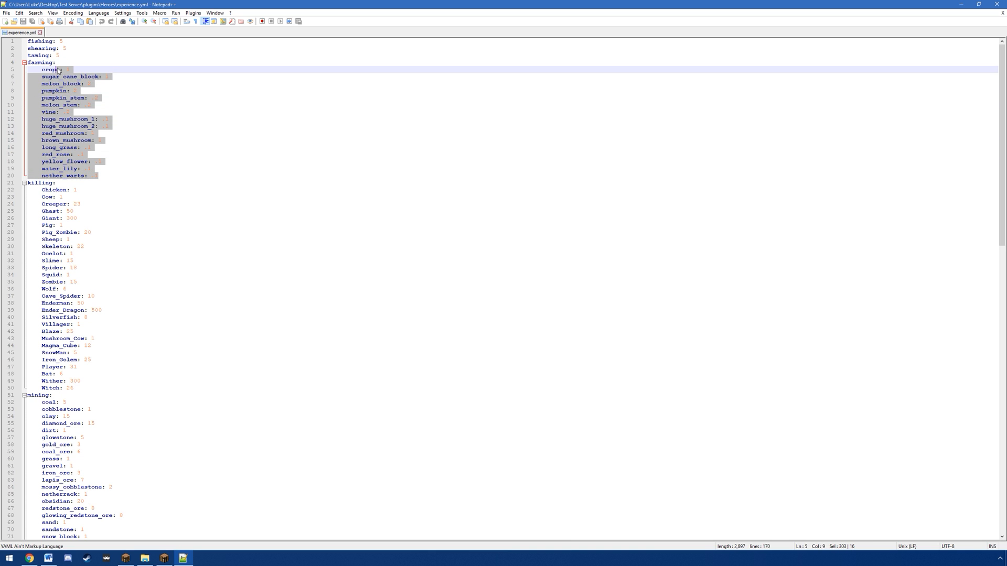
pyautogui.click(79, 253)
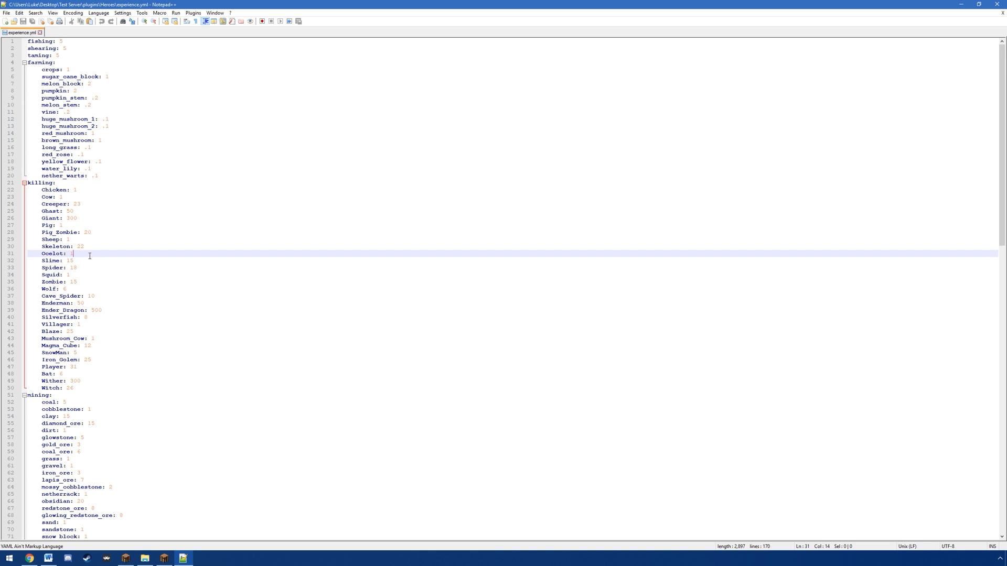
# Step: Examine the mining, logging and crafting experience values, and close experience.yml along with the editor
pyautogui.scroll(-8, 88, 299)
pyautogui.click(109, 299)
pyautogui.scroll(-6, 126, 298)
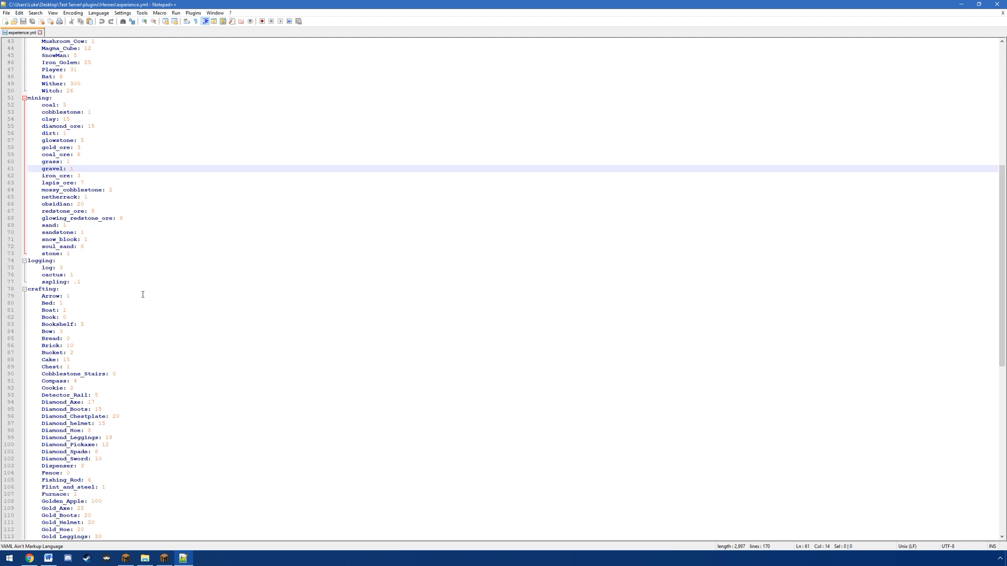
pyautogui.click(82, 117)
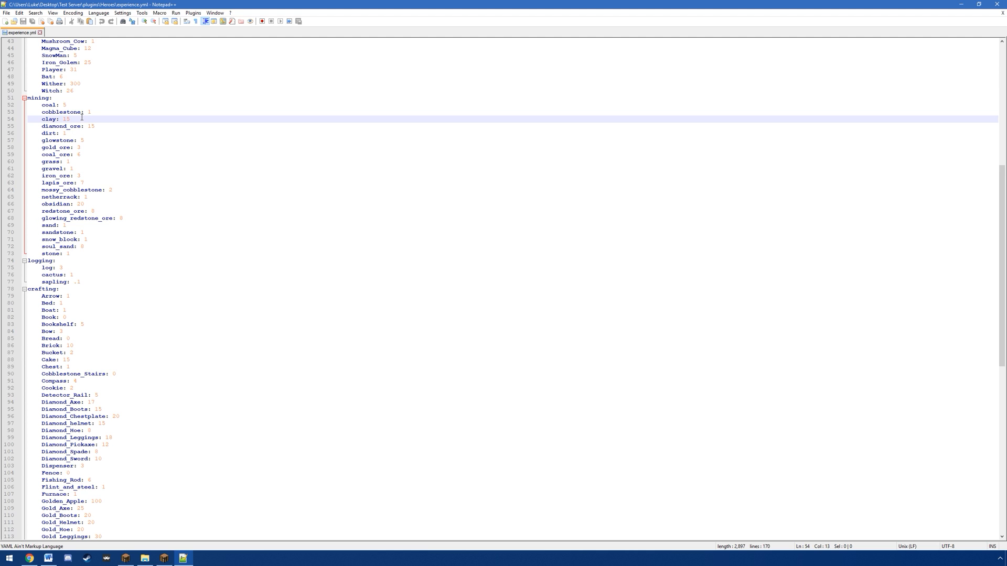
pyautogui.click(67, 224)
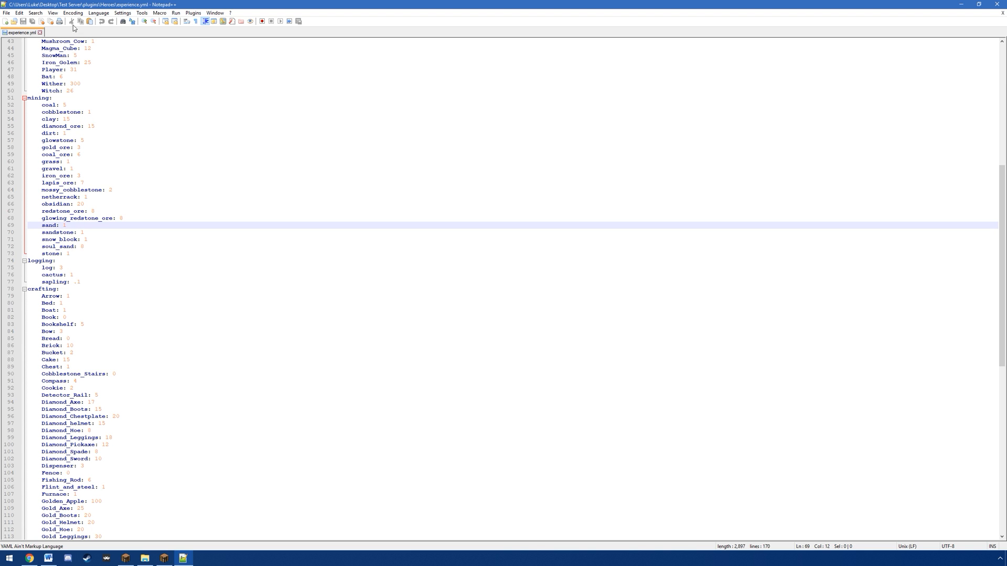
pyautogui.click(40, 33)
pyautogui.click(1002, 4)
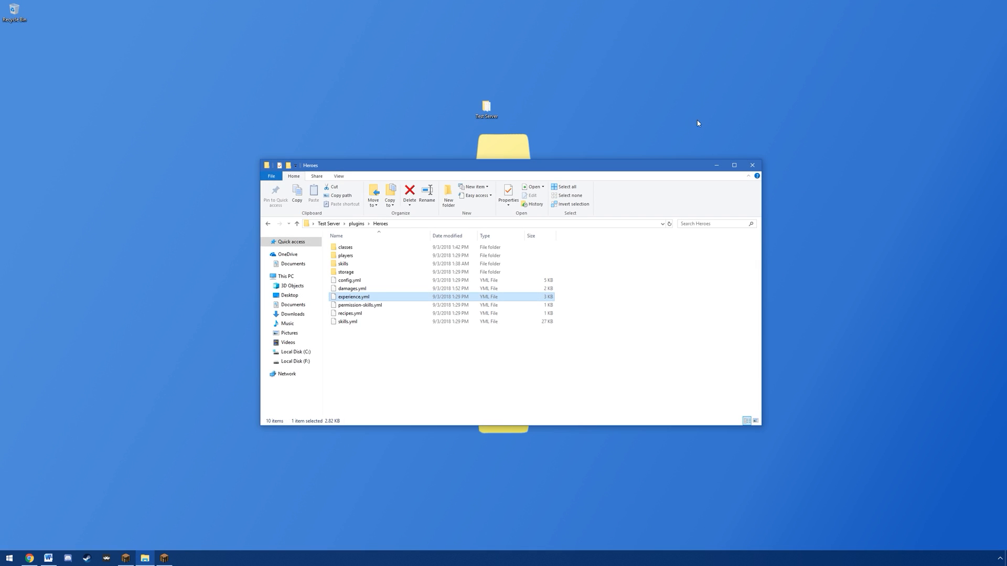
# Step: Open permission-skills.yml, rename the ArtisanCrafter example skill to Compass and replace its permission node with essentials.compass
pyautogui.rightClick(345, 307)
pyautogui.click(384, 337)
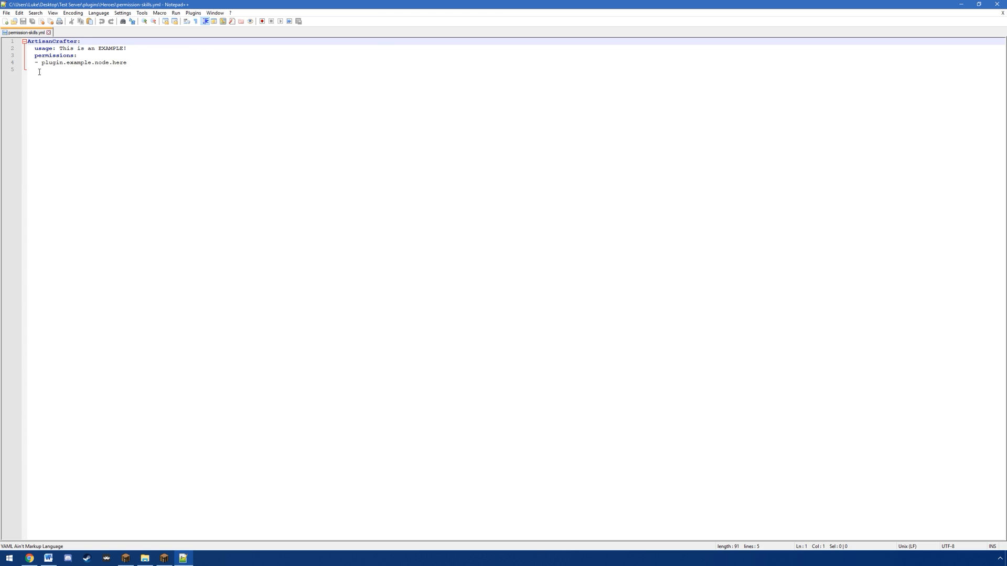
pyautogui.click(39, 72)
pyautogui.moveTo(78, 41); pyautogui.dragTo(27, 41)
pyautogui.write('Compass:')
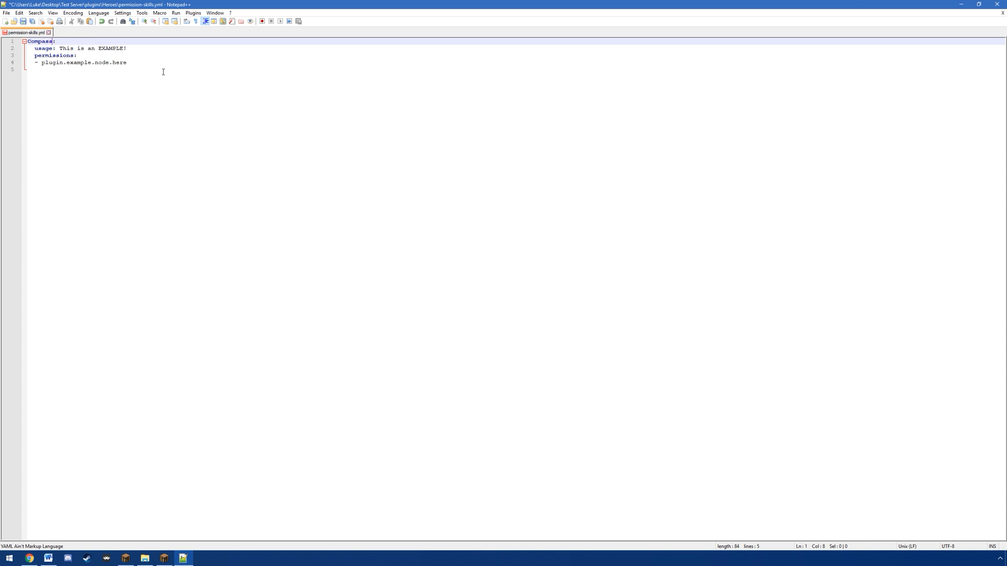
pyautogui.moveTo(133, 61); pyautogui.dragTo(41, 63)
pyautogui.write('essentials.compass')
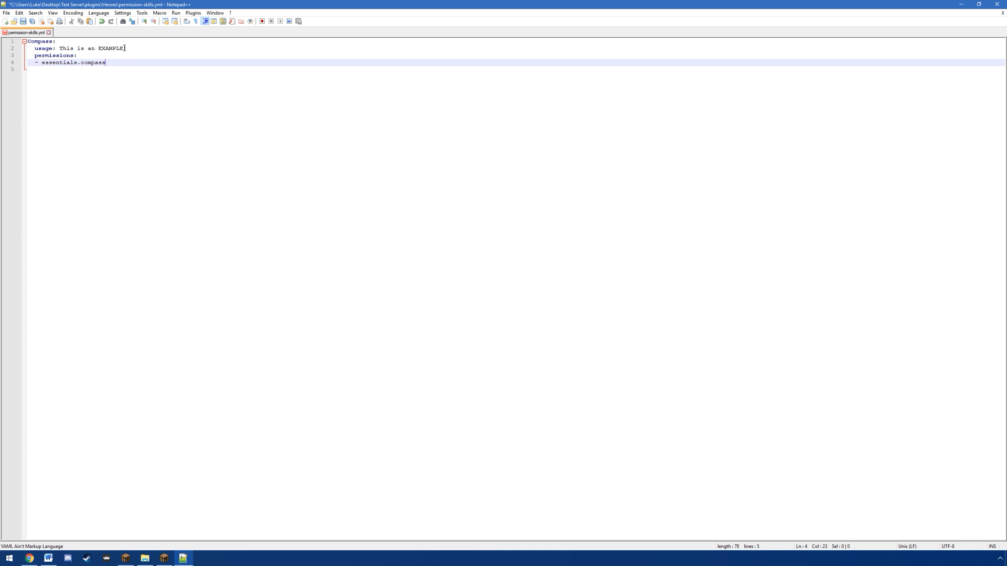
# Step: Replace the example usage text of the Compass skill with "Use a compass."
pyautogui.moveTo(124, 48); pyautogui.dragTo(59, 48)
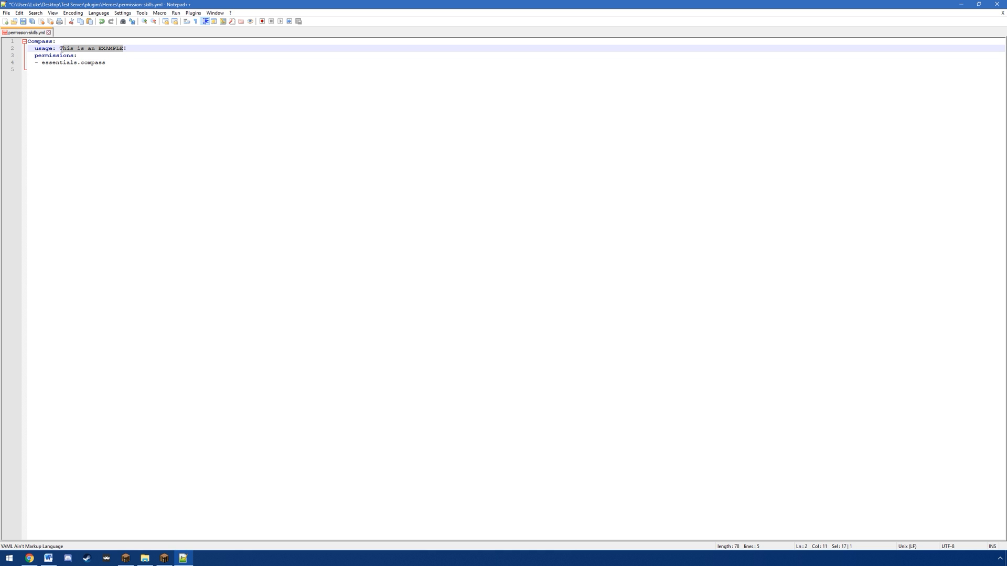
pyautogui.write('TOse')
pyautogui.press('BackSpace')
pyautogui.press('BackSpace')
pyautogui.press('BackSpace')
pyautogui.press('BackSpace')
pyautogui.write('Use a compass')
pyautogui.press('Delete')
pyautogui.write('.')
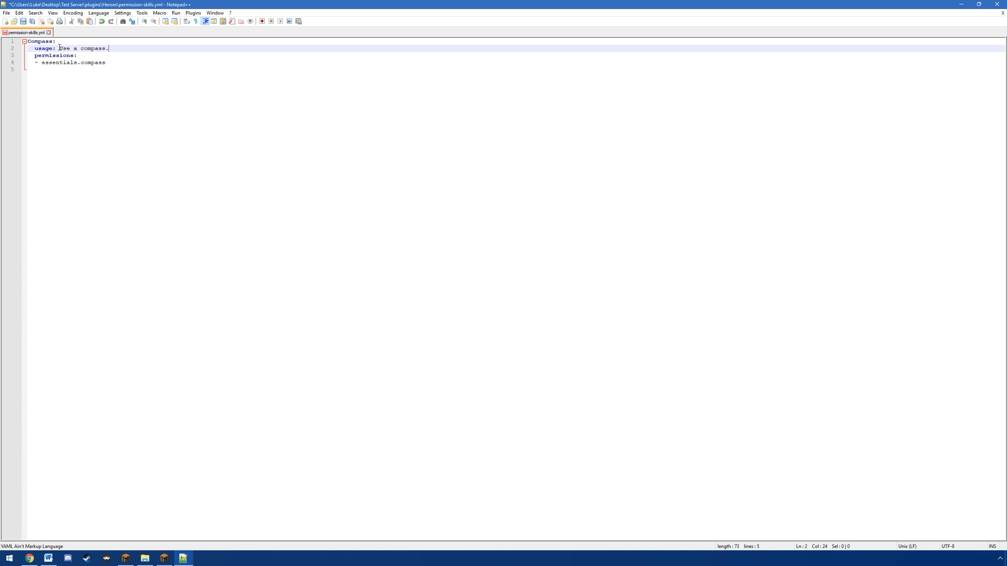
# Step: Save permission-skills.yml, close it and exit the editor
pyautogui.click(52, 41)
pyautogui.click(117, 63)
pyautogui.hotkey('ctrl', 's')
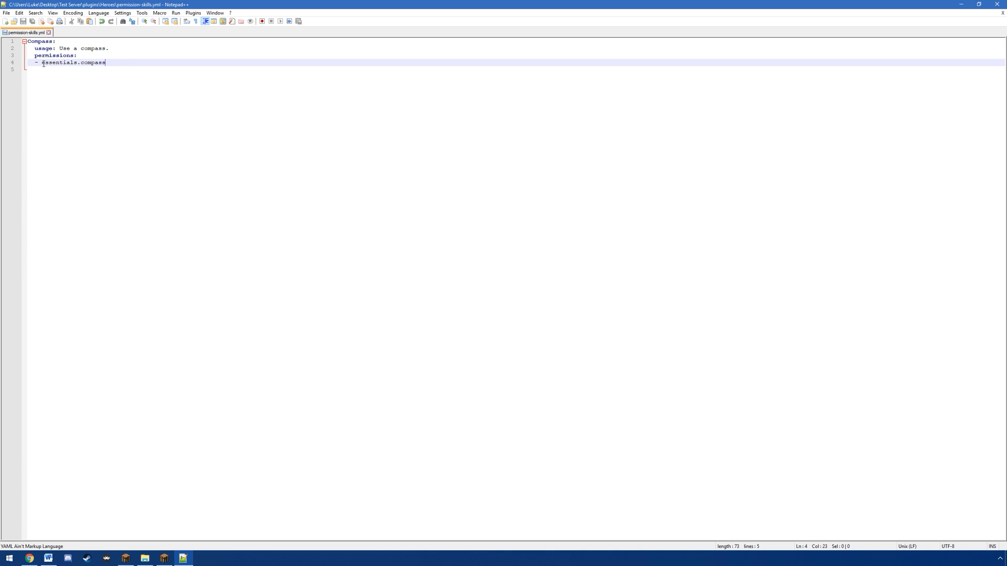
pyautogui.click(48, 33)
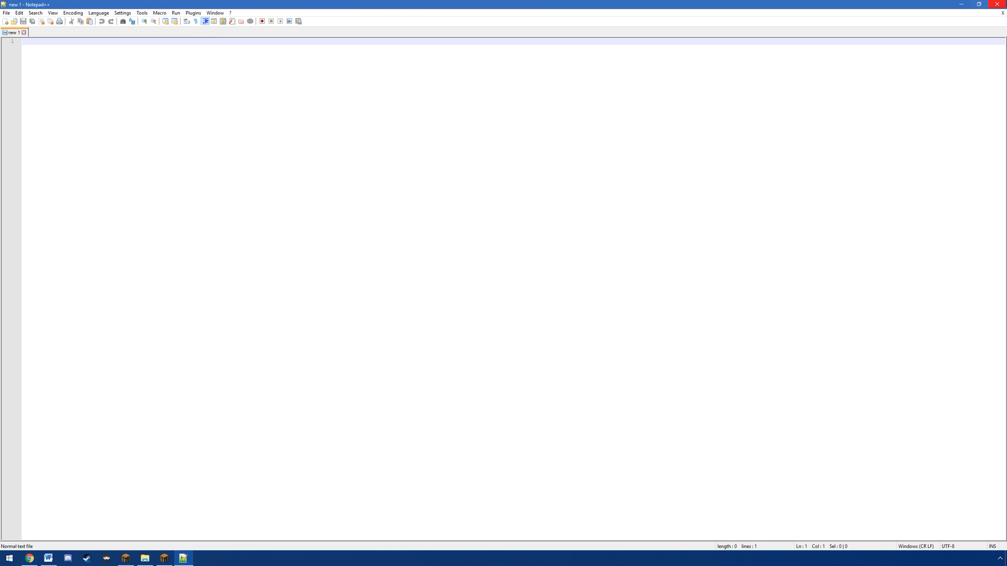
pyautogui.click(997, 4)
# Step: Open recipes.yml from the Heroes folder, examine its item groups by ID, and close the file and editor
pyautogui.click(343, 313)
pyautogui.rightClick(344, 313)
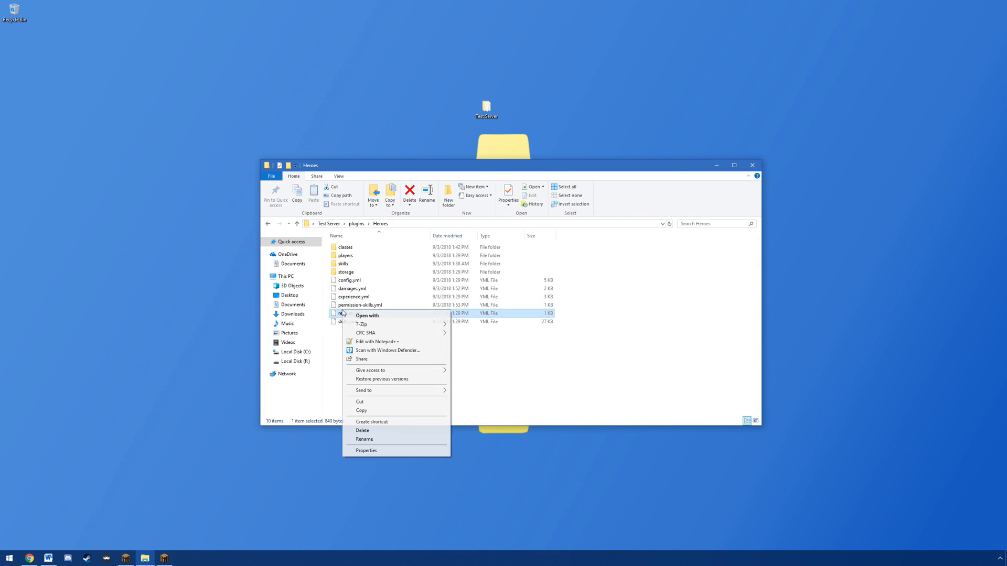
pyautogui.click(376, 341)
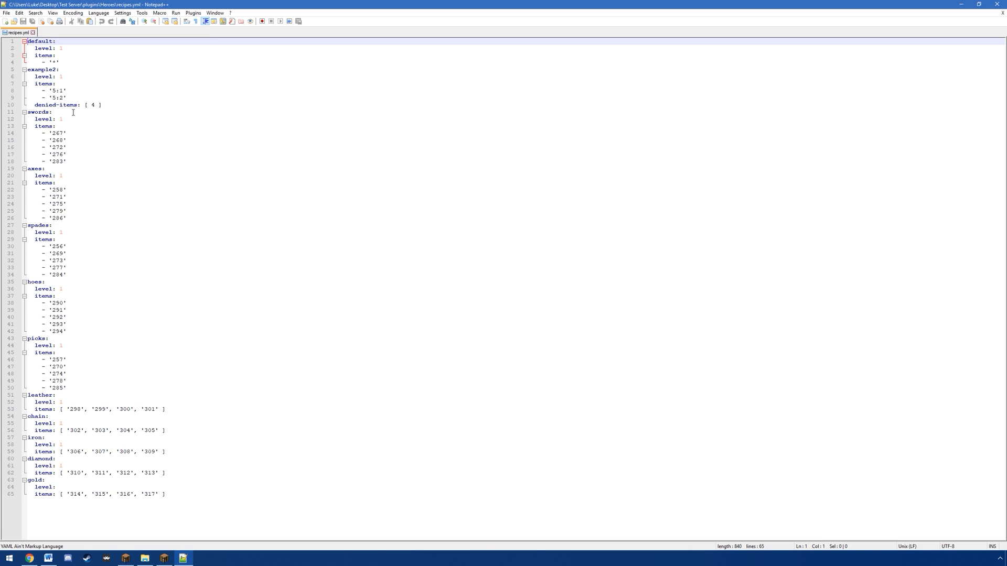
pyautogui.click(25, 112)
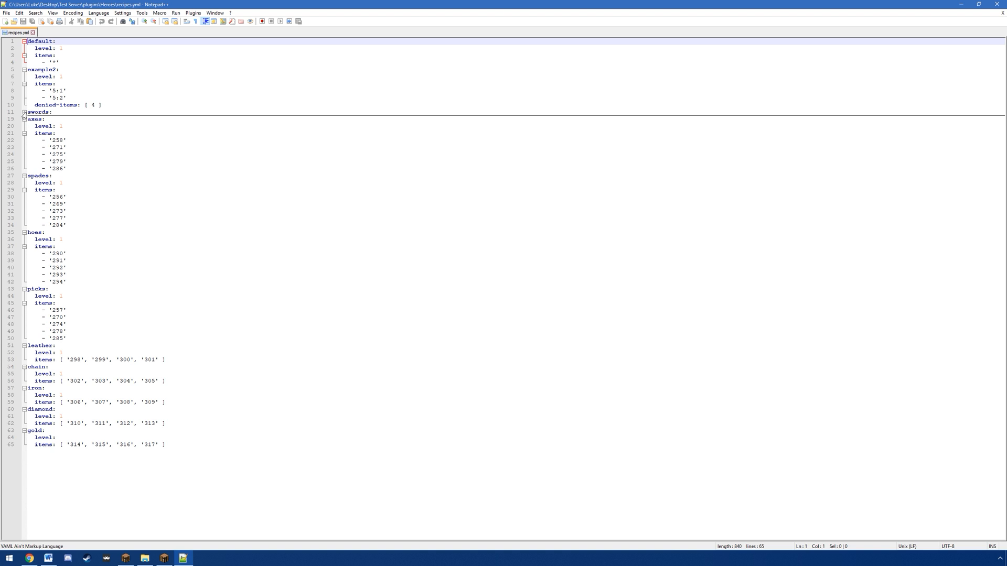
pyautogui.click(24, 112)
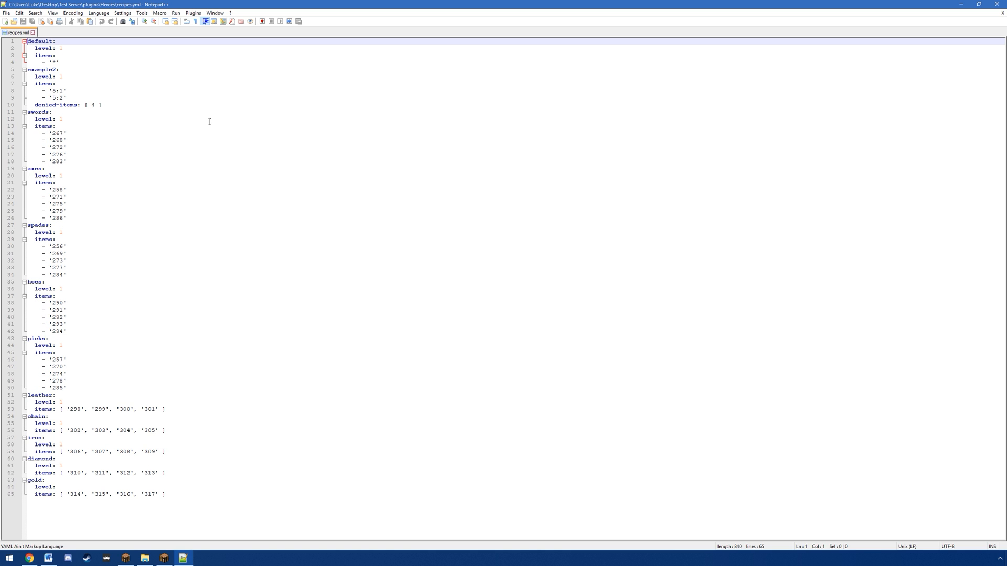
pyautogui.moveTo(48, 133); pyautogui.dragTo(84, 166)
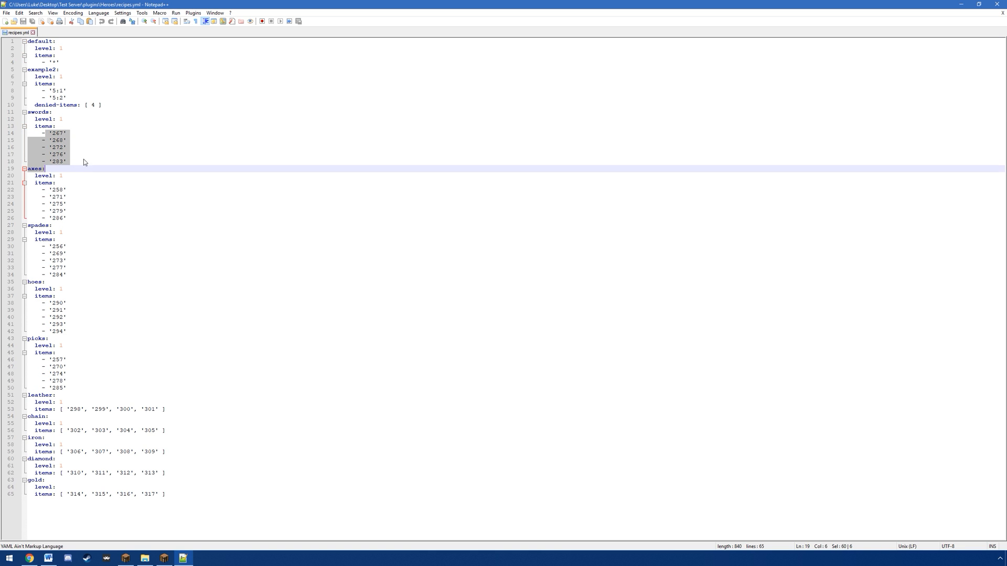
pyautogui.click(120, 217)
pyautogui.moveTo(97, 388); pyautogui.dragTo(80, 278)
pyautogui.click(80, 261)
pyautogui.click(32, 33)
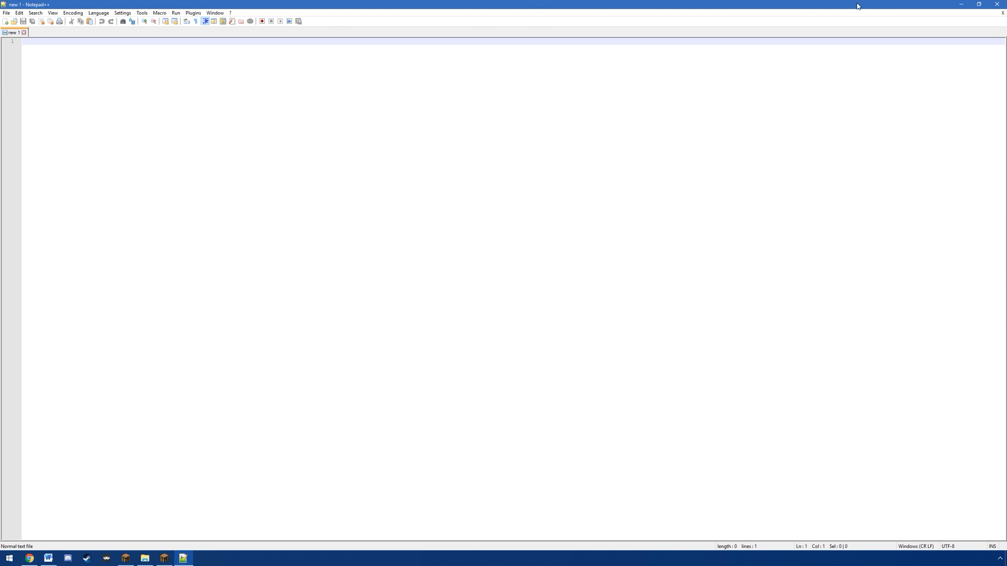
pyautogui.click(1003, 4)
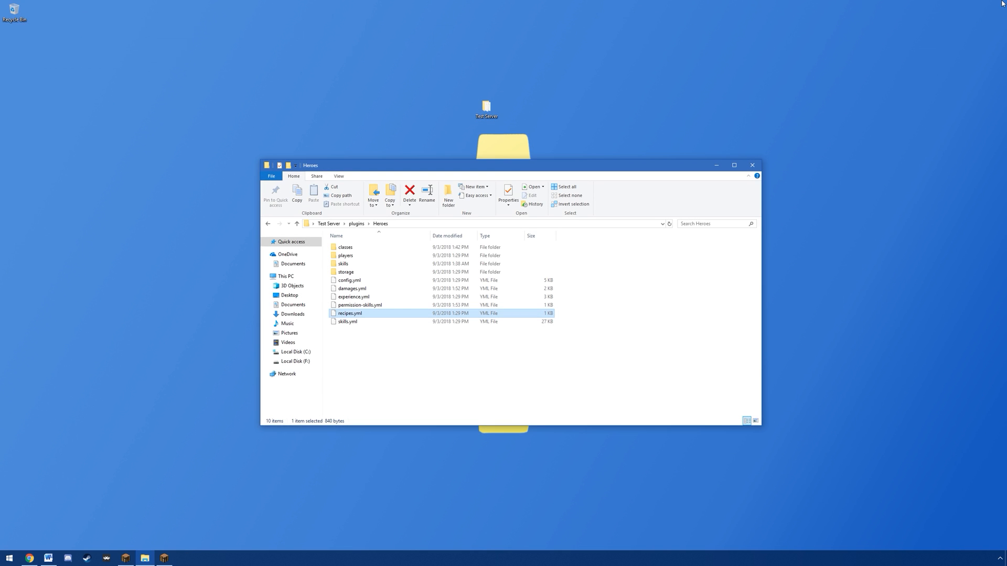
# Step: Open skills.yml, examine the Decay skill's settings and use-text placeholders, and close the file and editor
pyautogui.rightClick(343, 321)
pyautogui.click(369, 356)
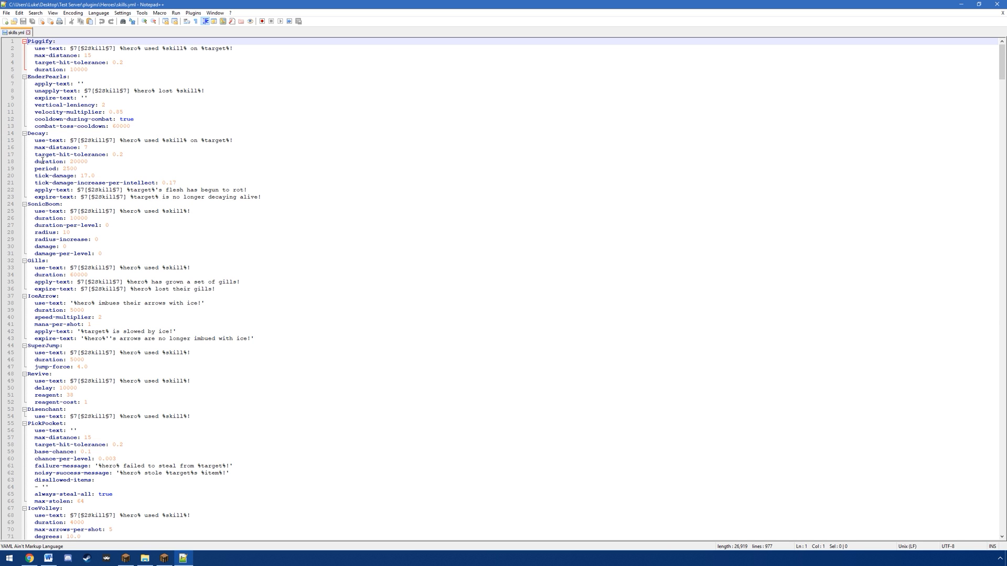
pyautogui.moveTo(36, 148); pyautogui.dragTo(95, 176)
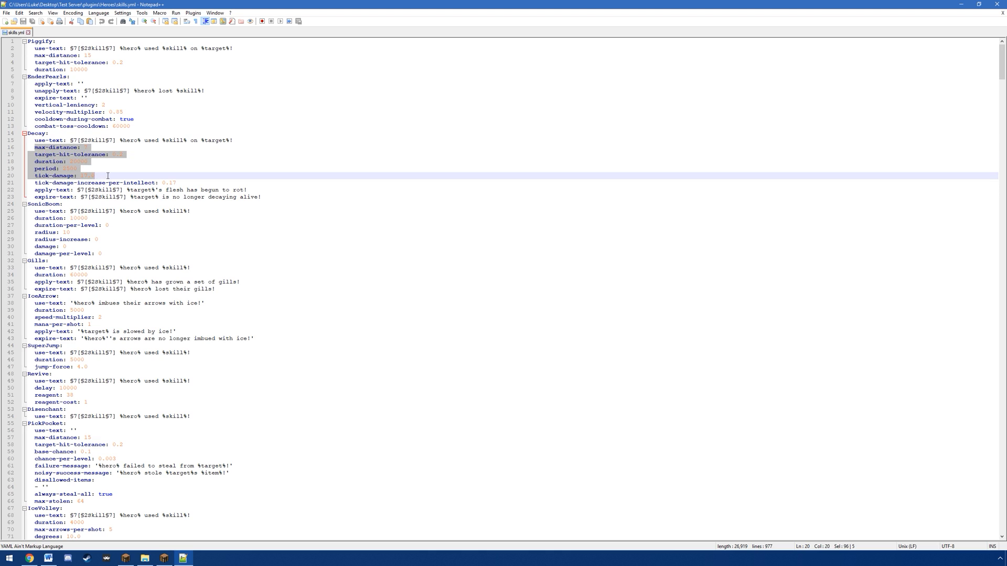
pyautogui.moveTo(120, 140); pyautogui.dragTo(161, 141)
pyautogui.click(202, 140)
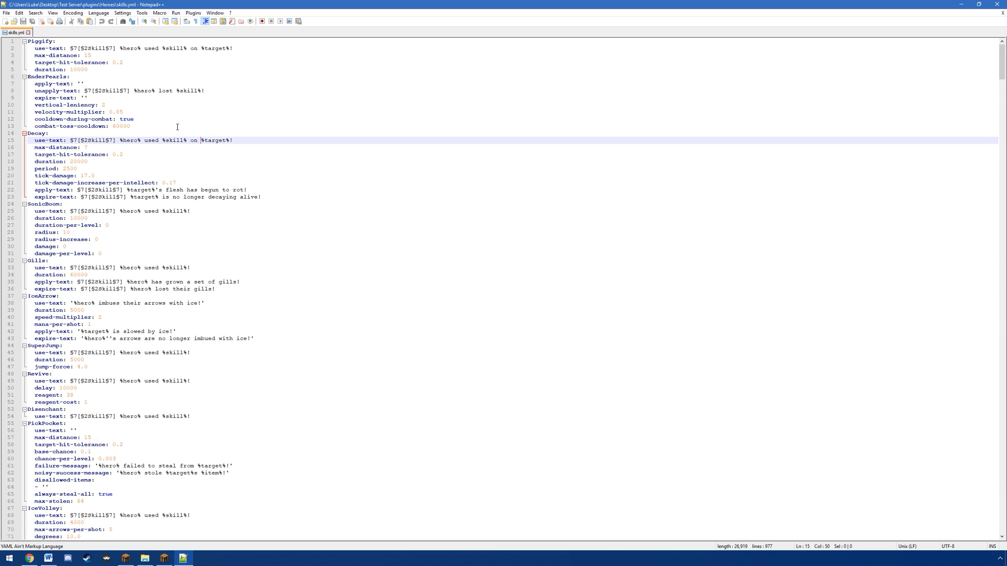
pyautogui.click(29, 33)
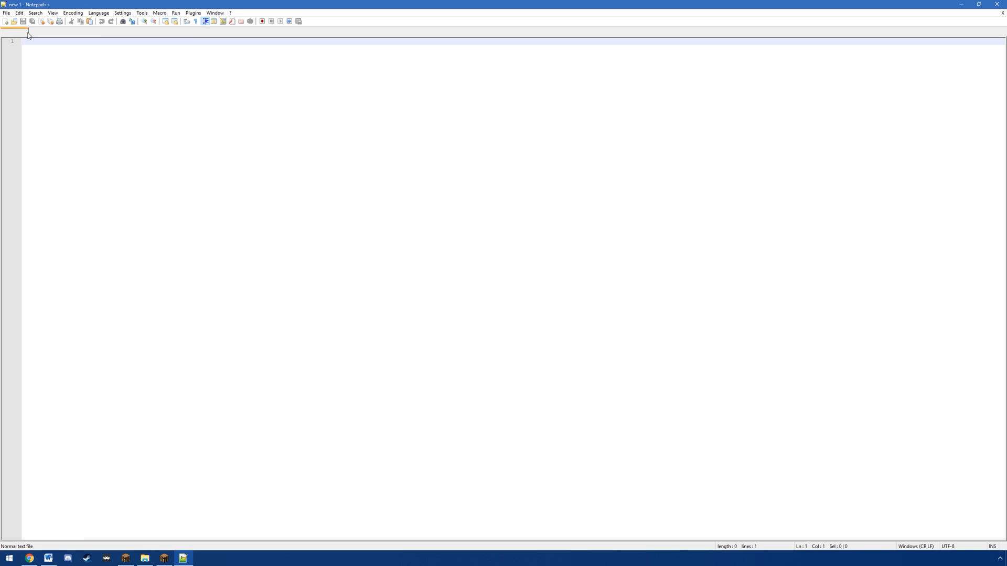
pyautogui.click(997, 3)
pyautogui.click(348, 380)
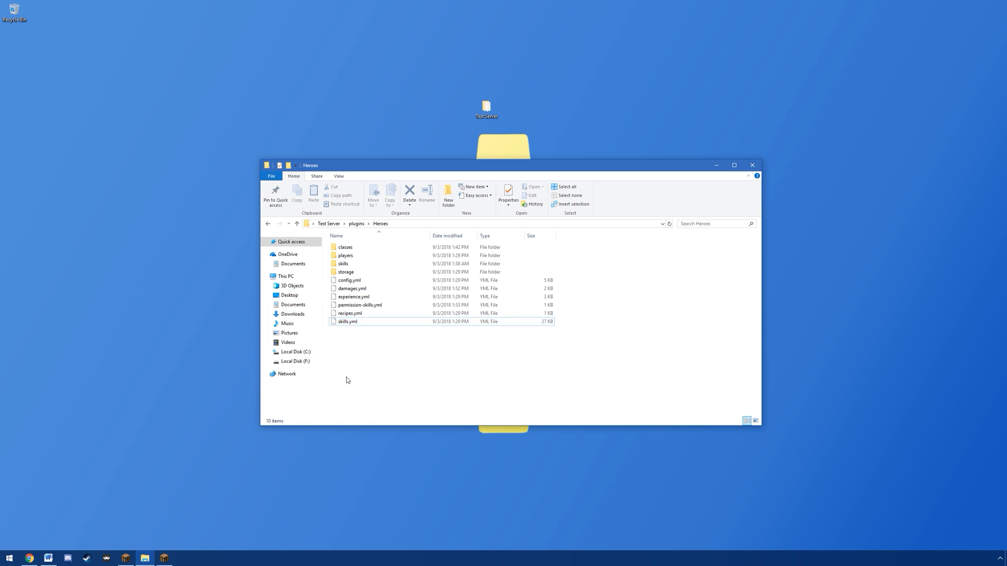
# Step: Switch to Chrome, return to the Heroes plugin resource page and expand its Permissions spoiler
pyautogui.click(30, 558)
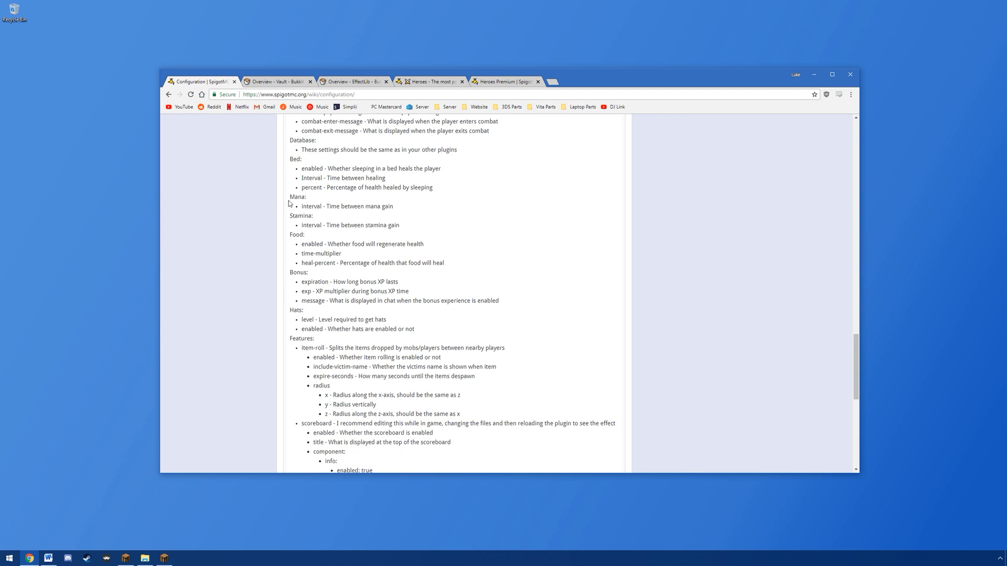
pyautogui.click(168, 95)
pyautogui.scroll(-20, 228, 224)
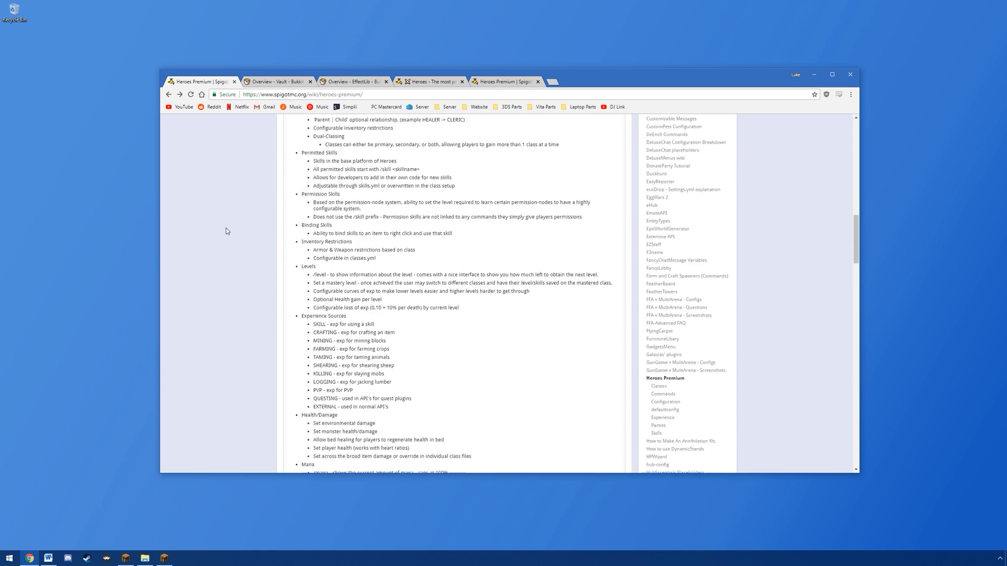
pyautogui.scroll(5, 236, 220)
pyautogui.hotkey('alt', 'Left')
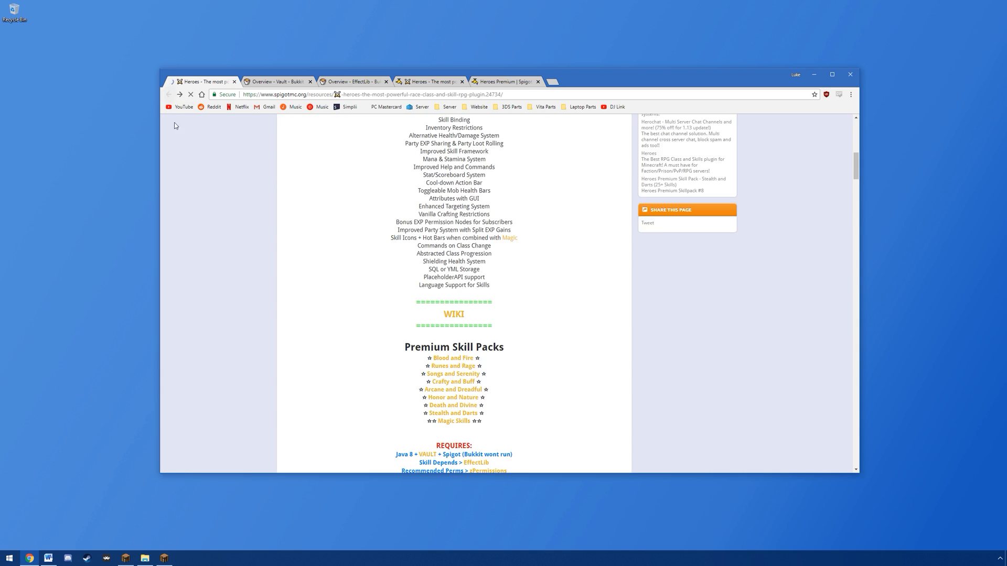
pyautogui.scroll(-20, 230, 262)
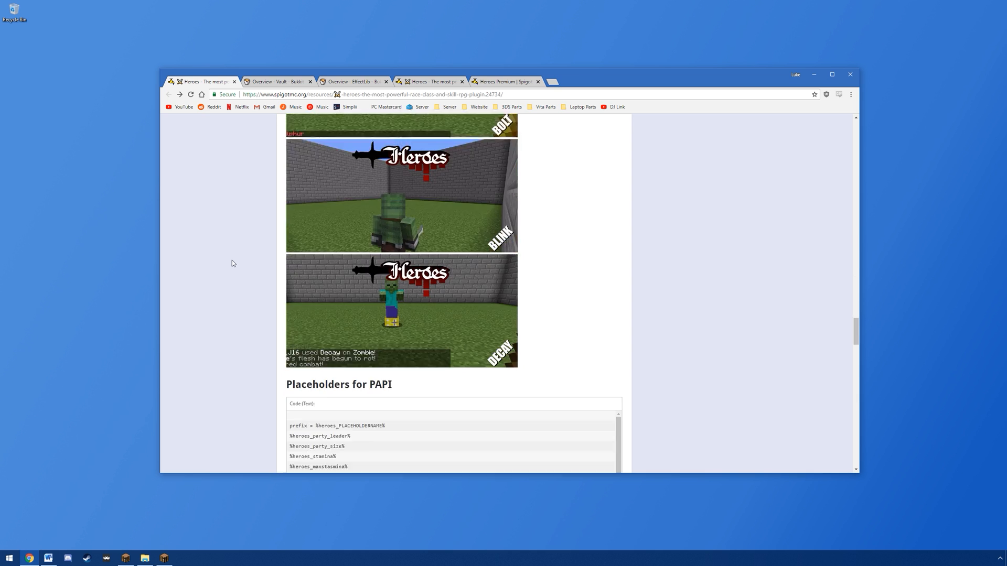
pyautogui.scroll(2, 301, 224)
pyautogui.click(315, 264)
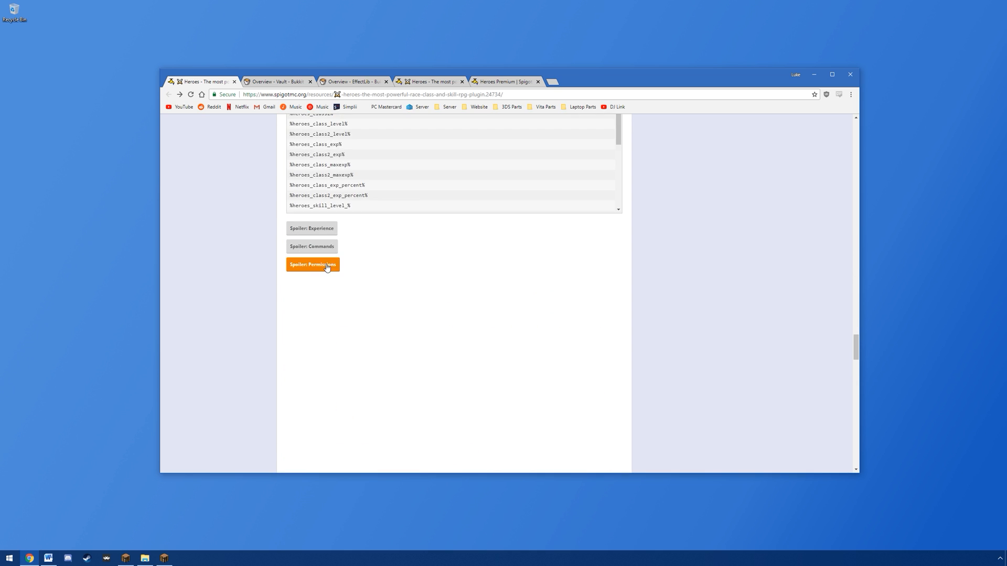
pyautogui.scroll(-1, 374, 295)
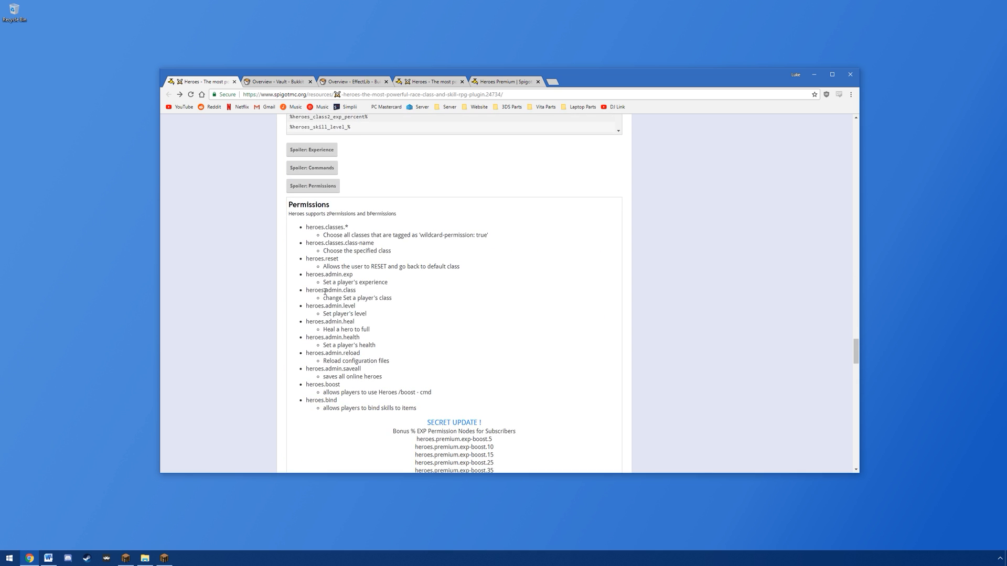
# Step: Examine the heroes.classes, heroes.reset and heroes.admin permission nodes and their descriptions
pyautogui.moveTo(308, 225); pyautogui.dragTo(357, 228)
pyautogui.moveTo(420, 235); pyautogui.dragTo(475, 241)
pyautogui.click(321, 245)
pyautogui.moveTo(306, 245); pyautogui.dragTo(375, 245)
pyautogui.moveTo(307, 244); pyautogui.dragTo(384, 247)
pyautogui.moveTo(306, 259); pyautogui.dragTo(341, 262)
pyautogui.click(349, 263)
pyautogui.moveTo(312, 272); pyautogui.dragTo(382, 372)
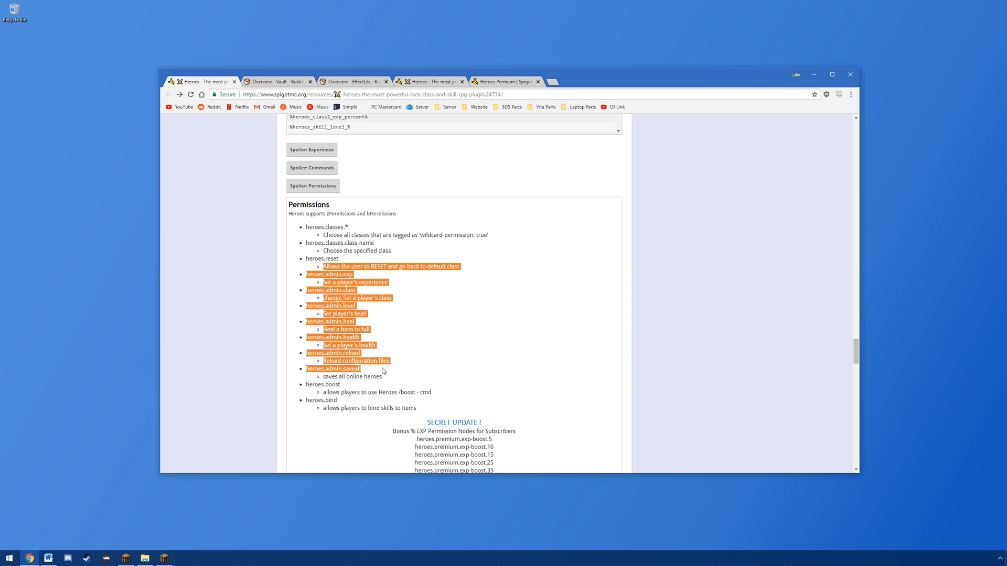
pyautogui.click(459, 352)
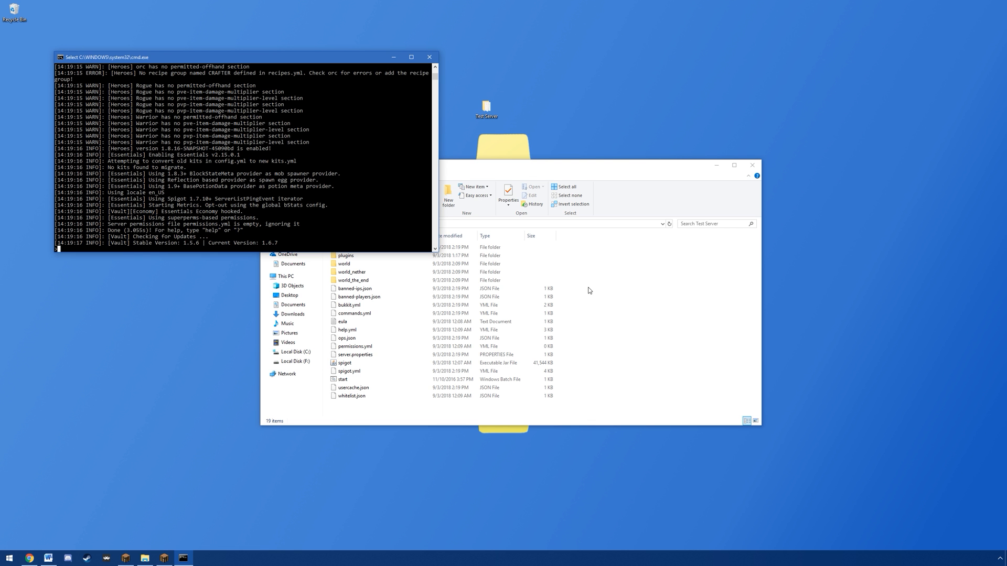
# Step: Switch to the Minecraft client and list the available class paths with /hero paths
pyautogui.click(125, 558)
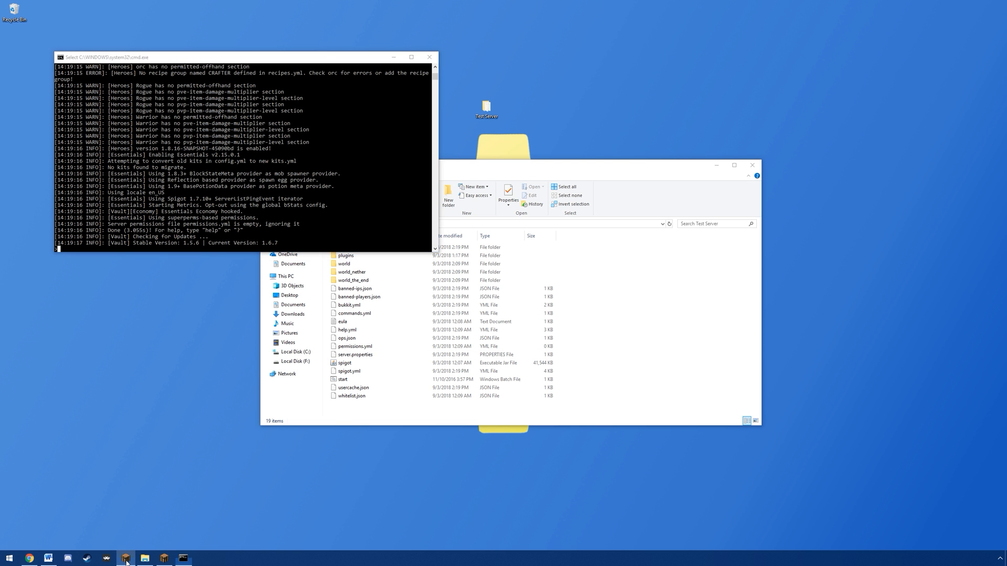
pyautogui.click(207, 264)
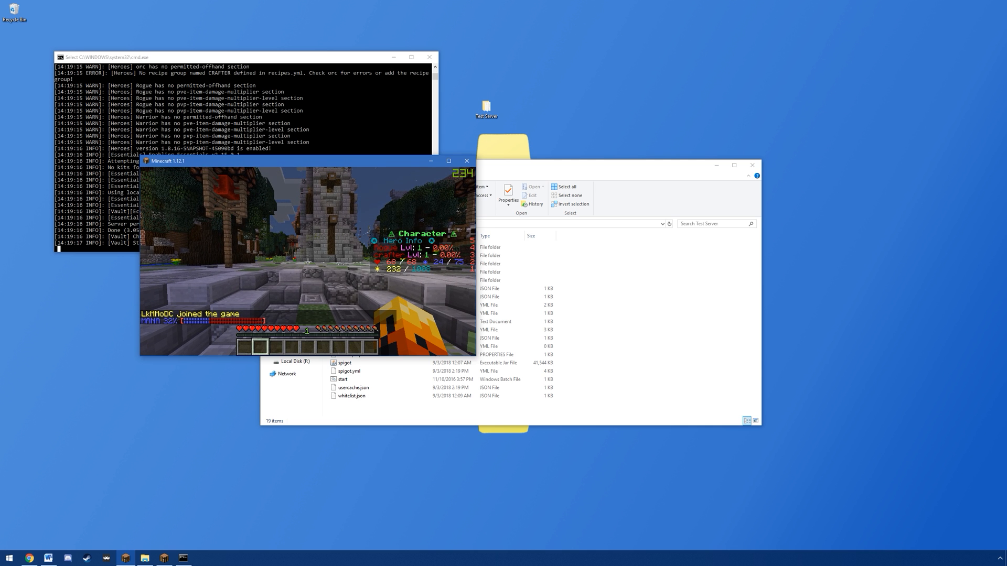
pyautogui.press('t')
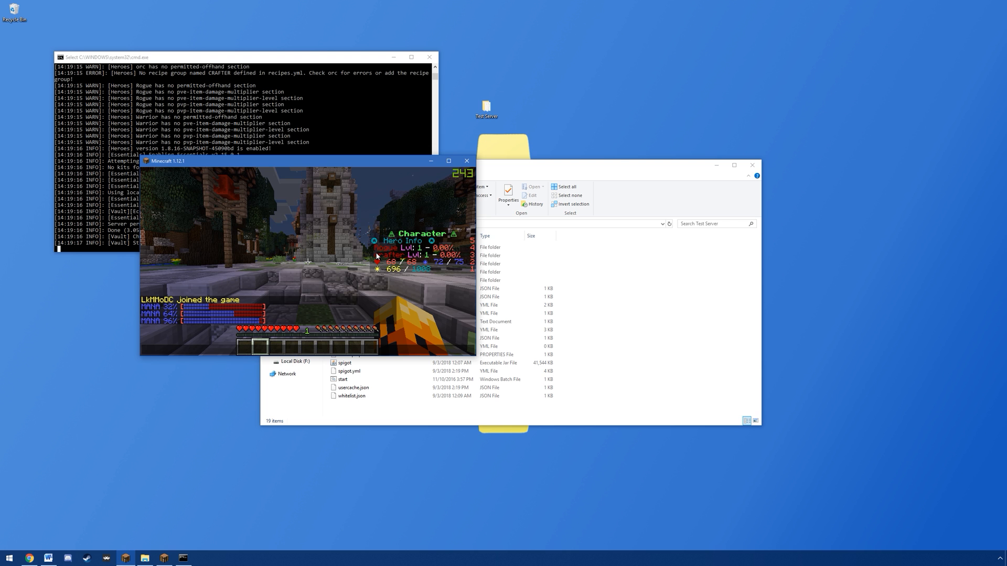
pyautogui.write('/hero paths')
pyautogui.press('Return')
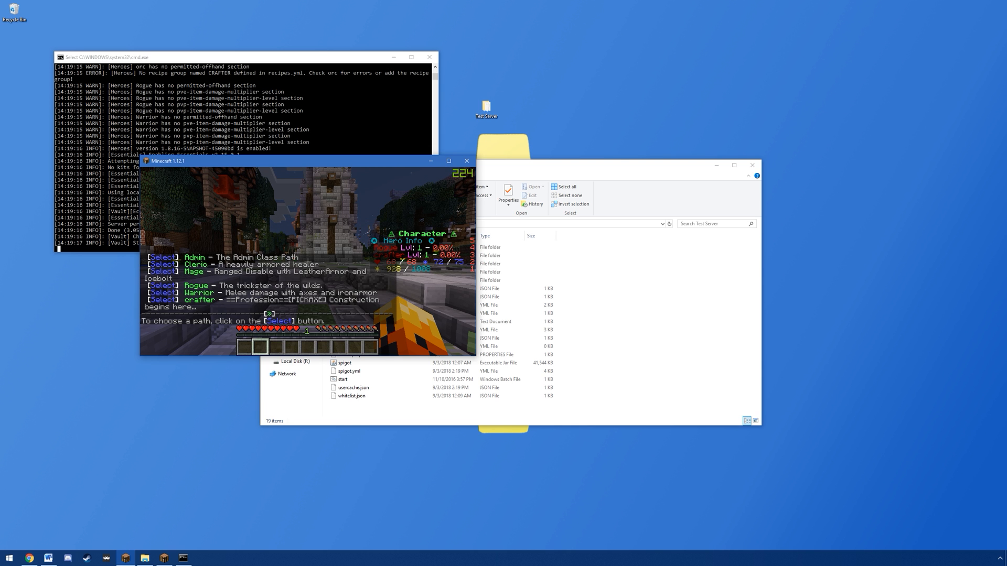
# Step: Select the Mage class from the hero paths list and cancel the choice
pyautogui.press('t')
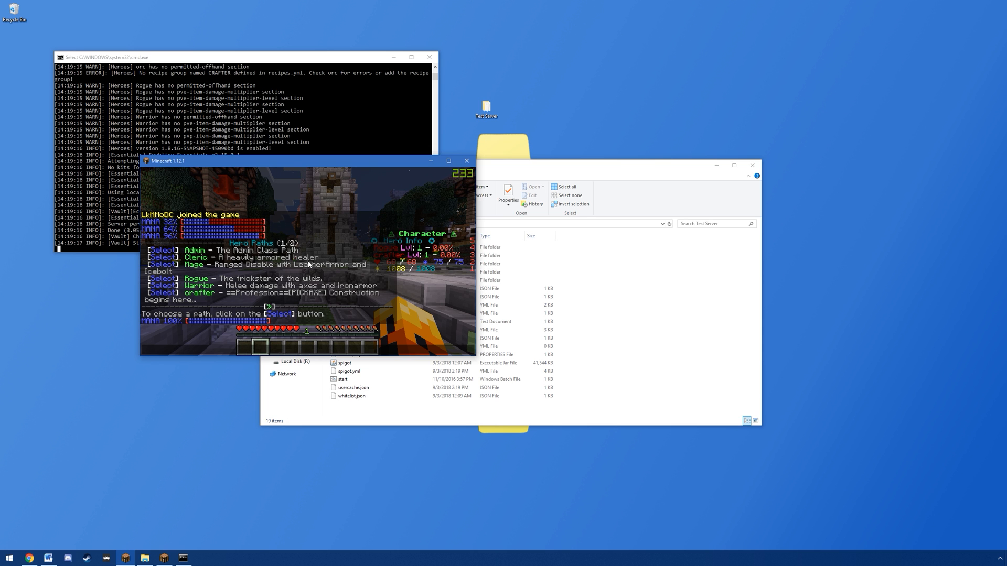
pyautogui.click(167, 267)
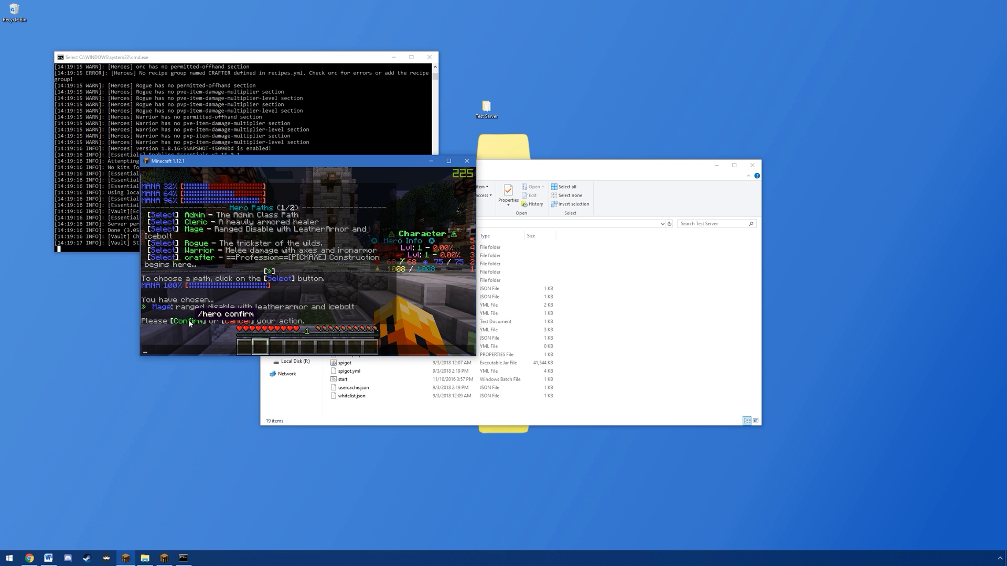
pyautogui.click(231, 321)
pyautogui.click(237, 316)
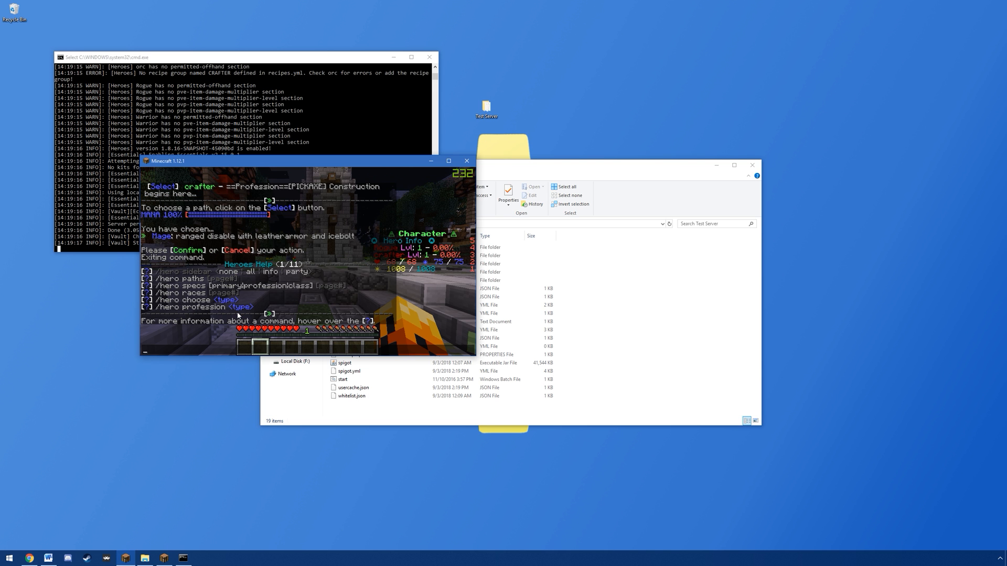
# Step: List the available specializations with the /hero specs command and leave the chat
pyautogui.press('Escape')
pyautogui.write('/h')
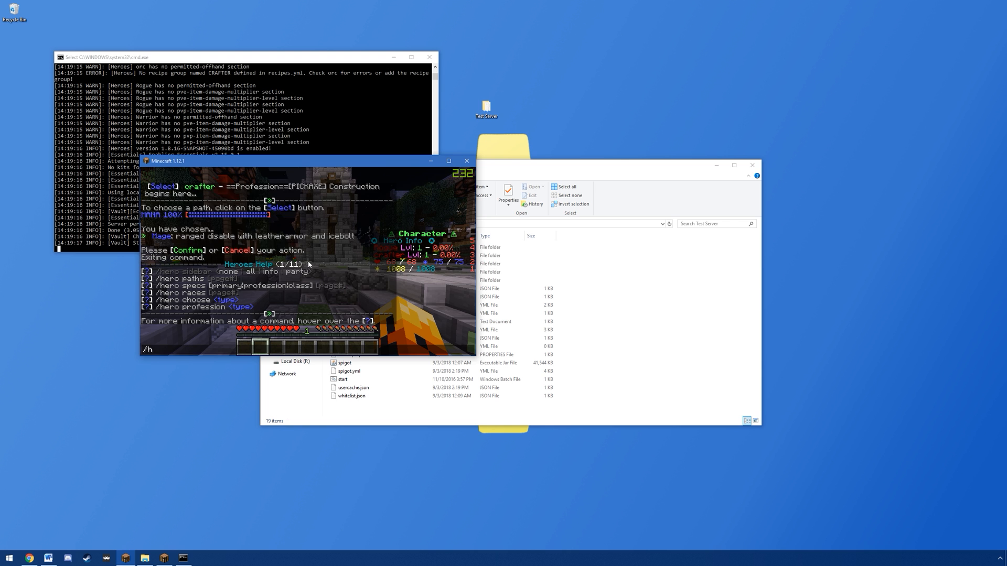
pyautogui.write('ero s')
pyautogui.write('ecs rogu')
pyautogui.press('Return')
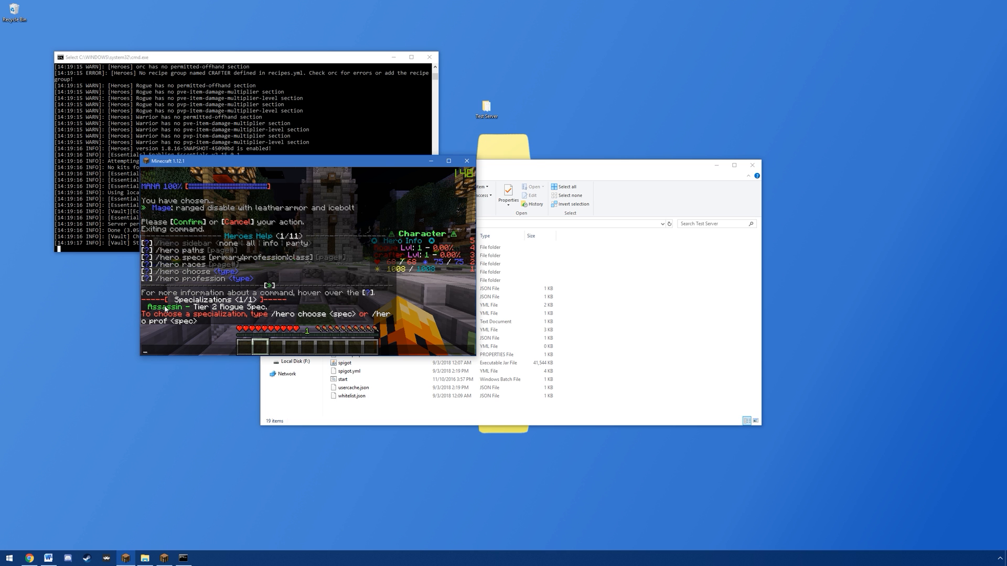
pyautogui.press('Escape')
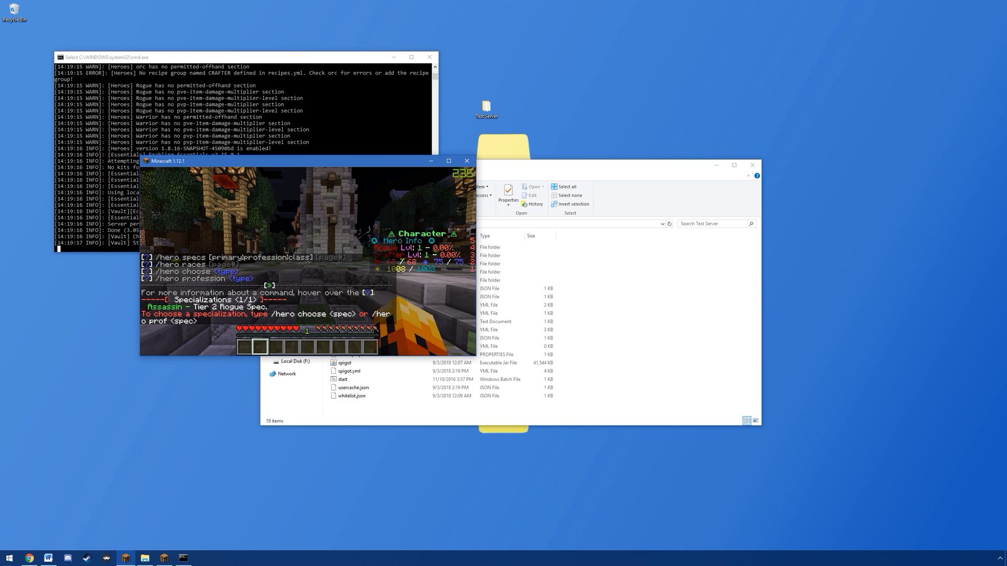
# Step: Try to choose the crafter profession with the /hero prof command and leave the chat
pyautogui.write('/hero prof crafter')
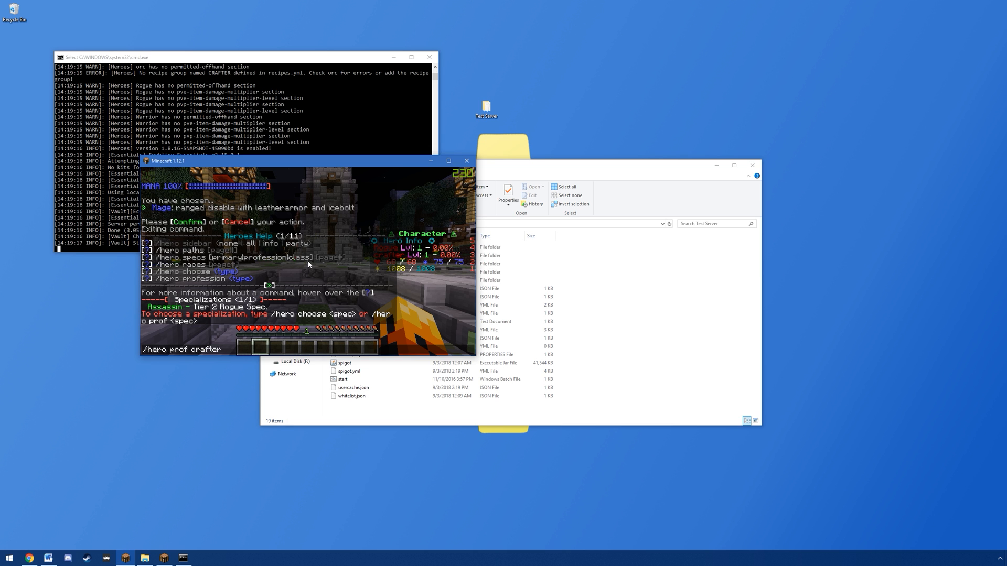
pyautogui.press('Return')
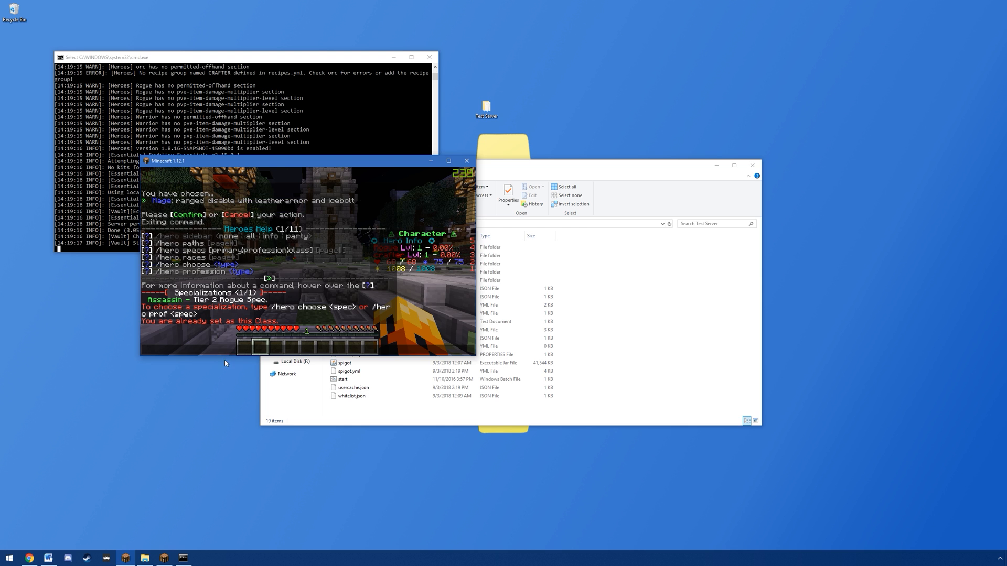
pyautogui.press('Escape')
# Step: Choose the orc race with a /hero command and confirm the choice in the chat
pyautogui.write('/h')
pyautogui.press('Return')
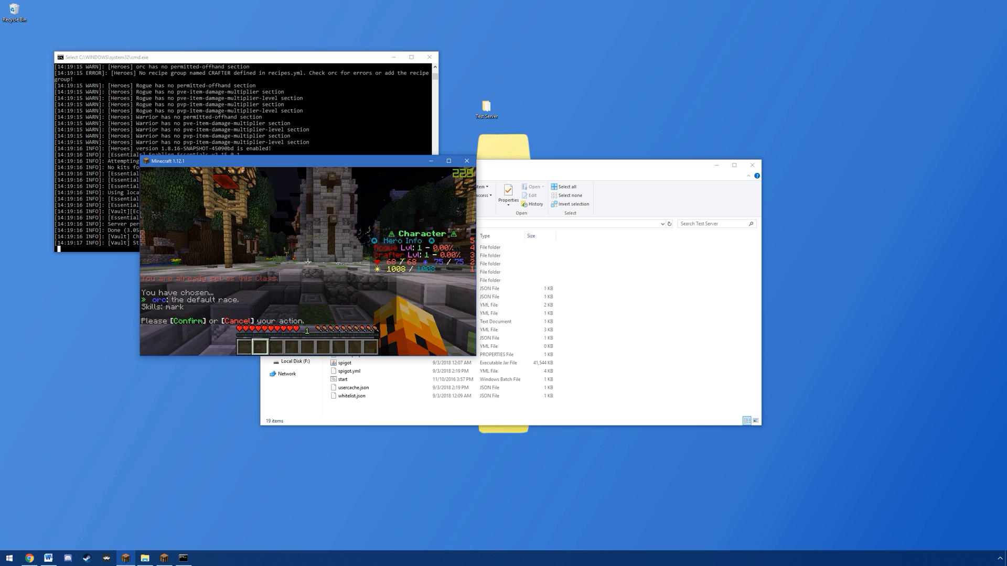
pyautogui.press('t')
pyautogui.click(193, 321)
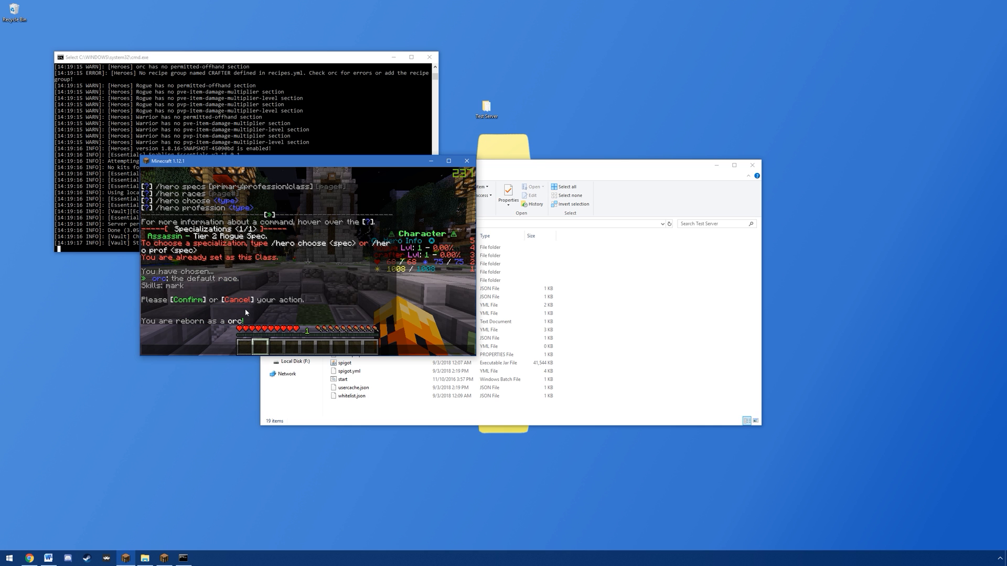
pyautogui.press('Escape')
# Step: List the tools allowed for the current class with the /hero tool command
pyautogui.press('t')
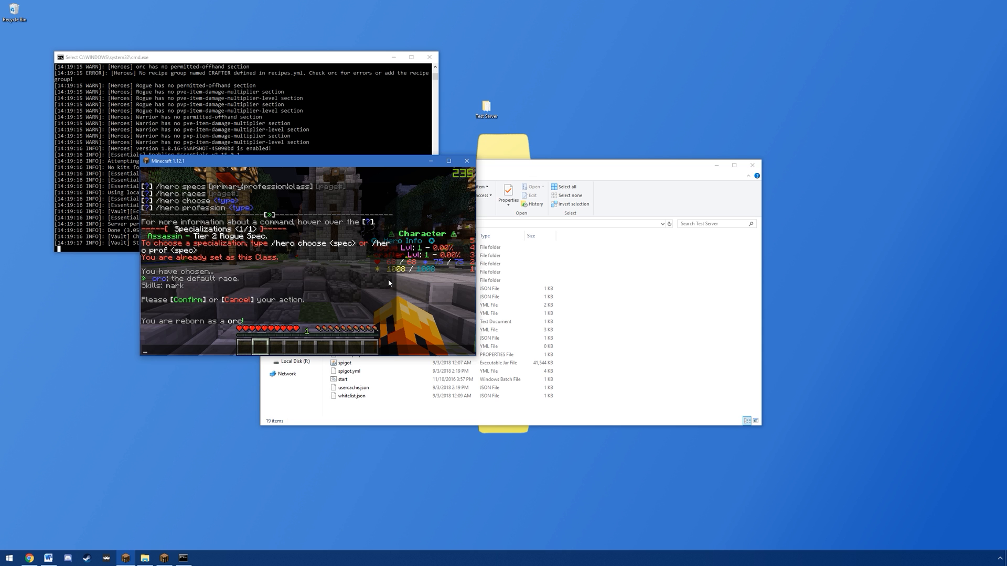
pyautogui.press('Escape')
pyautogui.press('/')
pyautogui.press('Return')
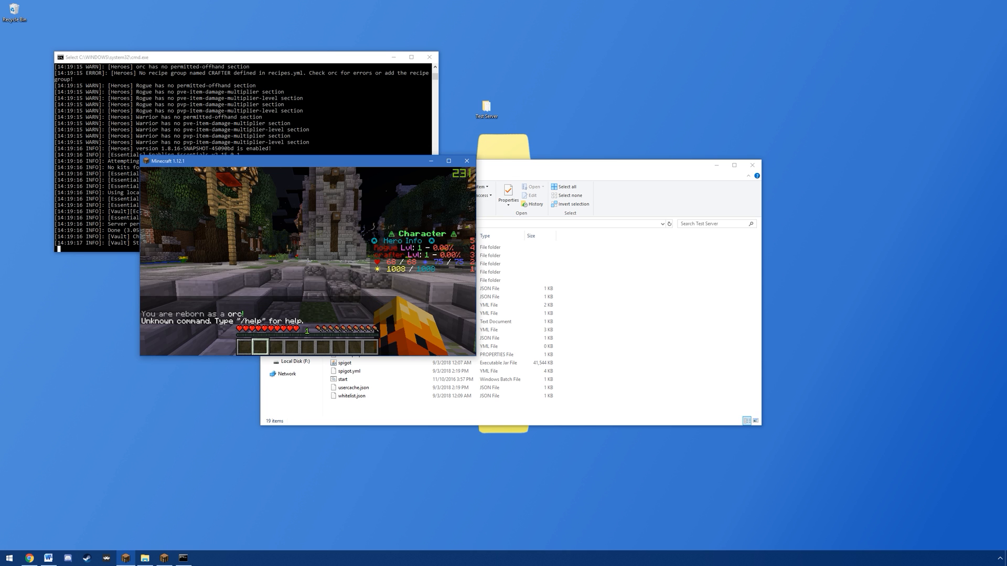
pyautogui.press('/')
pyautogui.write('hero tool')
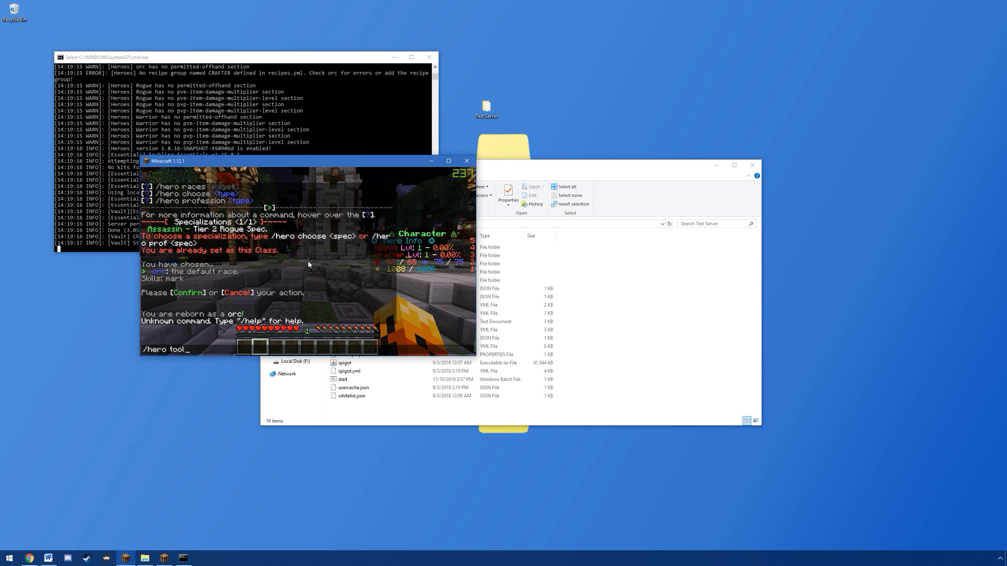
pyautogui.press('Return')
# Step: List the armor allowed for the current class with the matching /hero command
pyautogui.press('t')
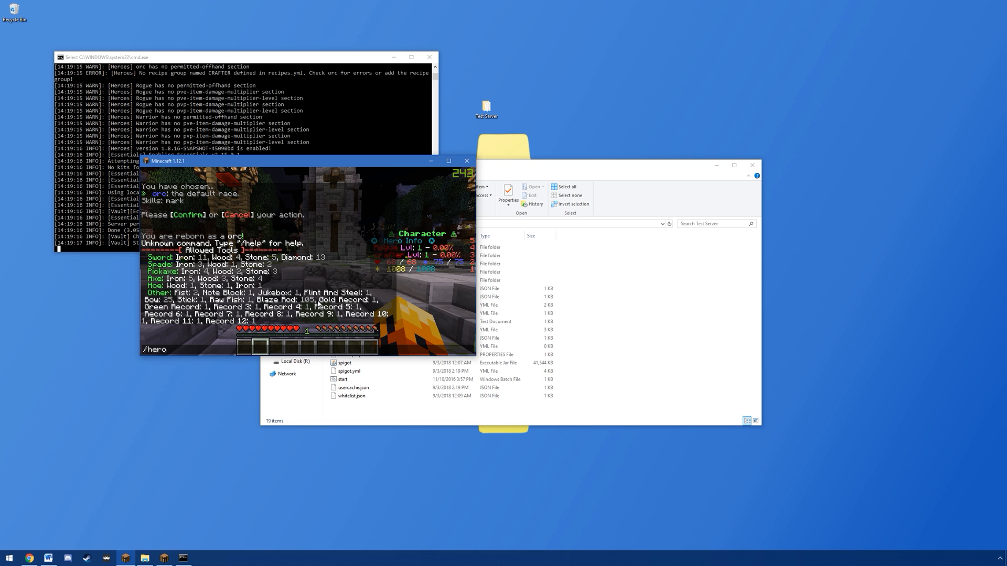
pyautogui.write('or')
pyautogui.press('Return')
pyautogui.press('t')
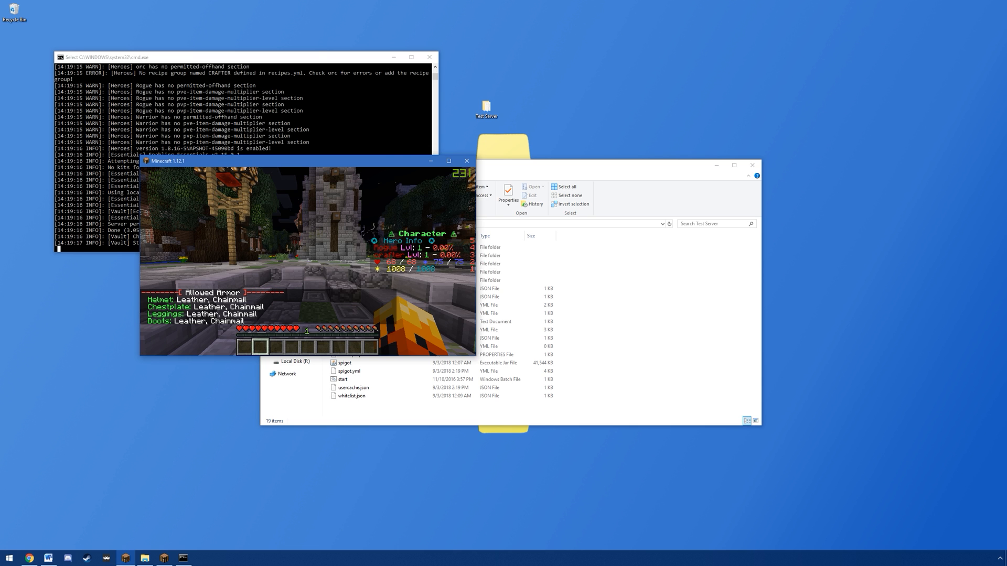
# Step: Give yourself one chainmail helmet with /i chainhelmet 1 and put it on
pyautogui.write('/i chainhelmet 1`')
pyautogui.press('Return')
pyautogui.press('t')
pyautogui.press('Up')
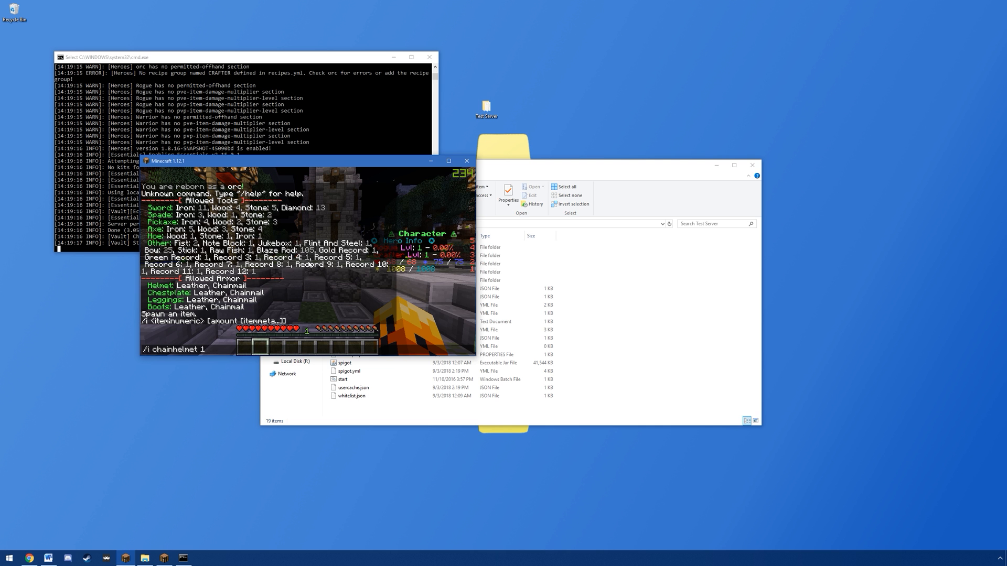
pyautogui.press('BackSpace')
pyautogui.press('Return')
pyautogui.press('1')
pyautogui.rightClick(309, 262)
pyautogui.press('e')
pyautogui.press('e')
# Step: Give yourself one diamond helmet with the /i command
pyautogui.press('t')
pyautogui.press('Up')
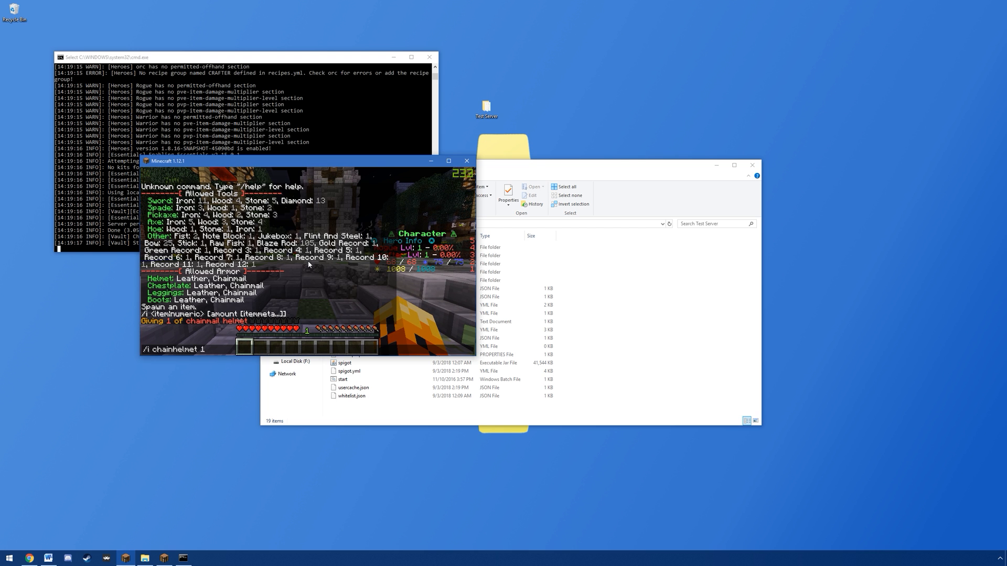
pyautogui.press('BackSpace')
pyautogui.press('BackSpace')
pyautogui.press('BackSpace')
pyautogui.press('BackSpace')
pyautogui.press('BackSpace')
pyautogui.write('diamond')
pyautogui.press('Return')
# Step: Take off the chainmail helmet and try to wear the diamond helmet in its place
pyautogui.press('e')
pyautogui.keyDown('shift'); pyautogui.click(254, 215); pyautogui.keyUp('shift')
pyautogui.keyDown('shift'); pyautogui.click(252, 315); pyautogui.keyUp('shift')
pyautogui.press('e')
pyautogui.press('e')
pyautogui.keyDown('shift'); pyautogui.click(268, 269); pyautogui.keyUp('shift')
pyautogui.keyDown('shift'); pyautogui.click(278, 269); pyautogui.keyUp('shift')
pyautogui.keyDown('shift'); pyautogui.click(252, 210); pyautogui.keyUp('shift')
pyautogui.keyDown('shift'); pyautogui.click(253, 314); pyautogui.keyUp('shift')
pyautogui.press('e')
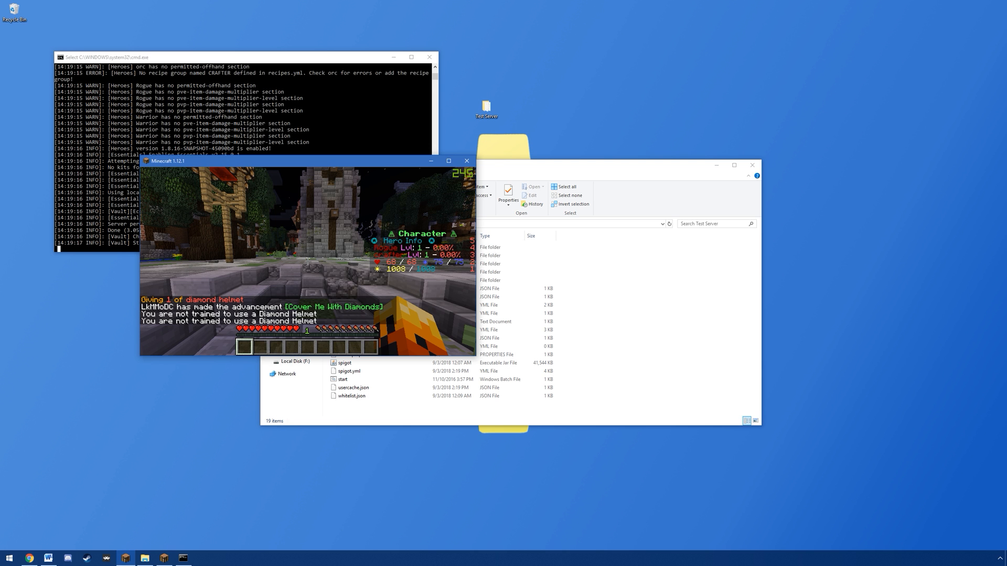
# Step: List the character's skills with the /skills command and leave the chat
pyautogui.write('/skills')
pyautogui.press('Return')
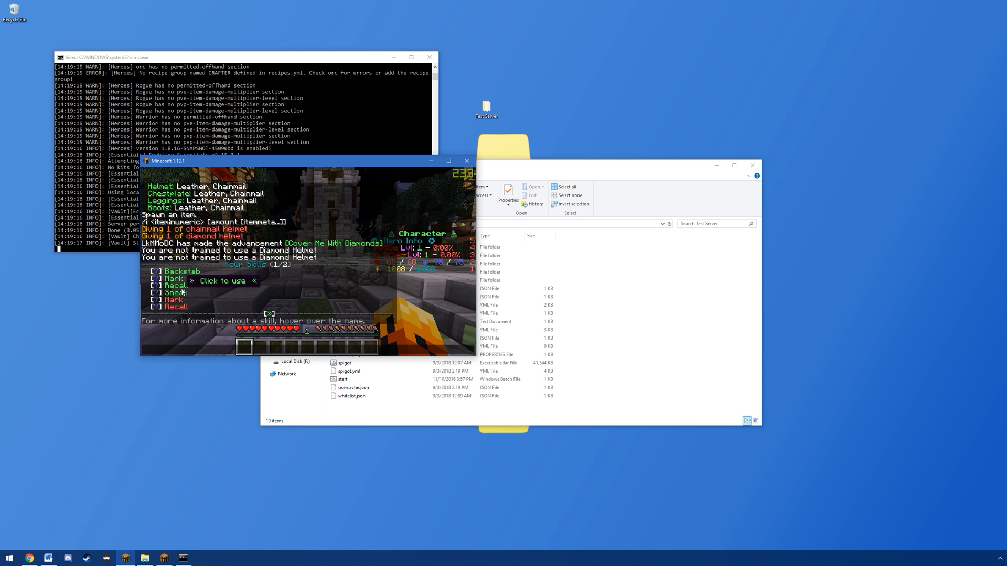
pyautogui.press('Escape')
# Step: Move the diamond sword from the inventory to the hotbar and bind the Sneak skill to it with /bind
pyautogui.press('e')
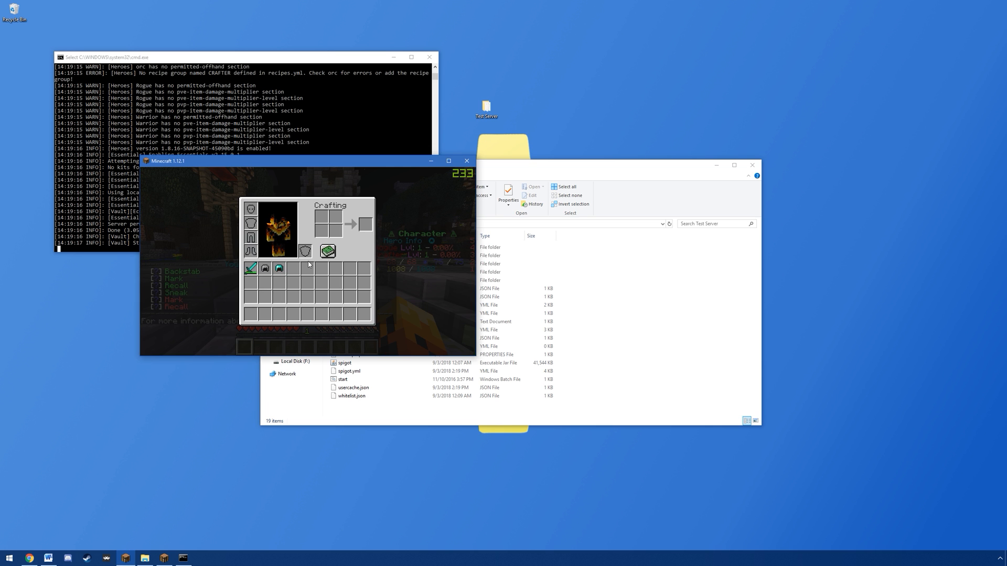
pyautogui.keyDown('shift'); pyautogui.click(255, 274); pyautogui.keyUp('shift')
pyautogui.press('e')
pyautogui.press('/')
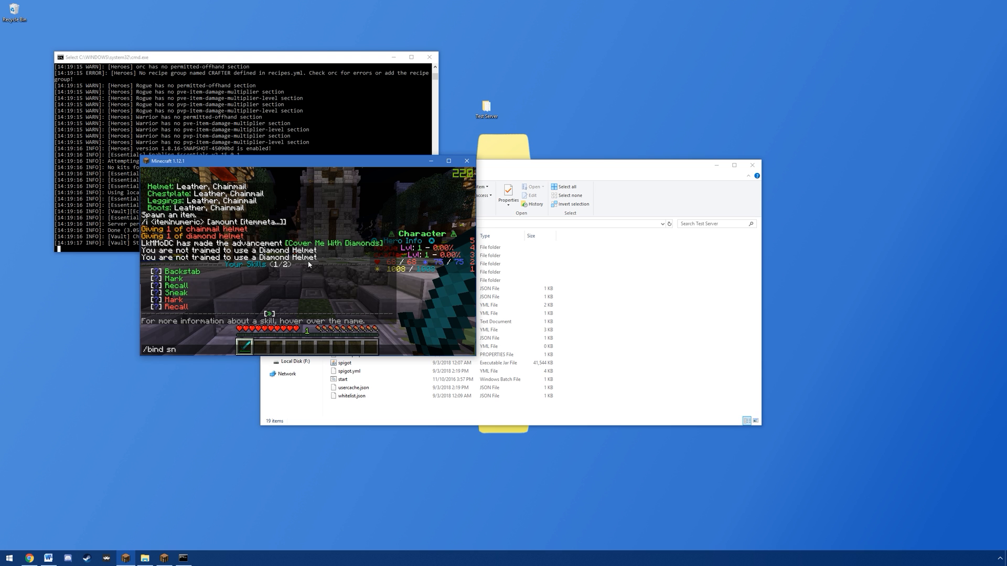
pyautogui.press('Return')
# Step: Activate the Sneak skill with the diamond sword, walk around the plaza, and end the sneaking
pyautogui.rightClick(308, 263)
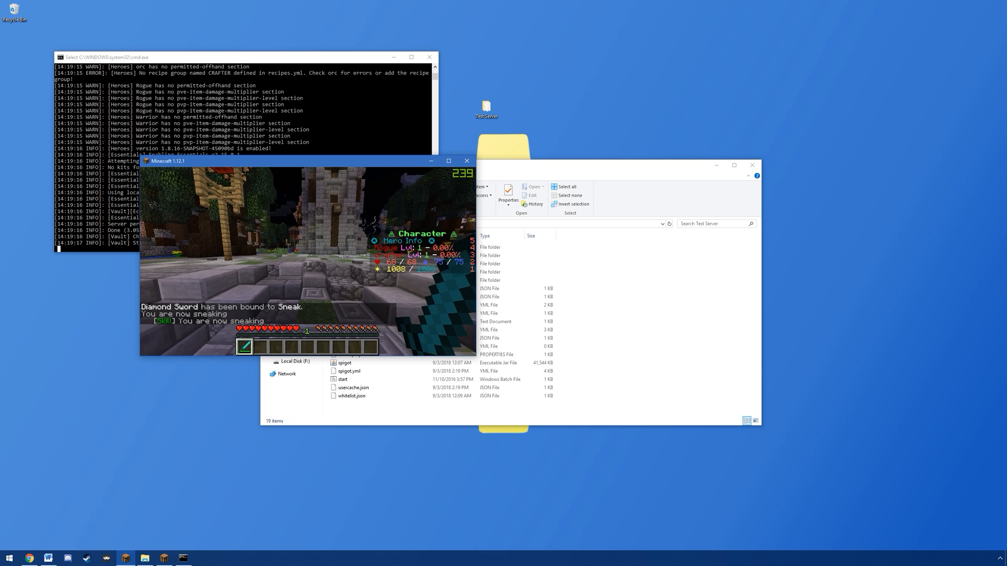
pyautogui.press('w')
pyautogui.press('w')
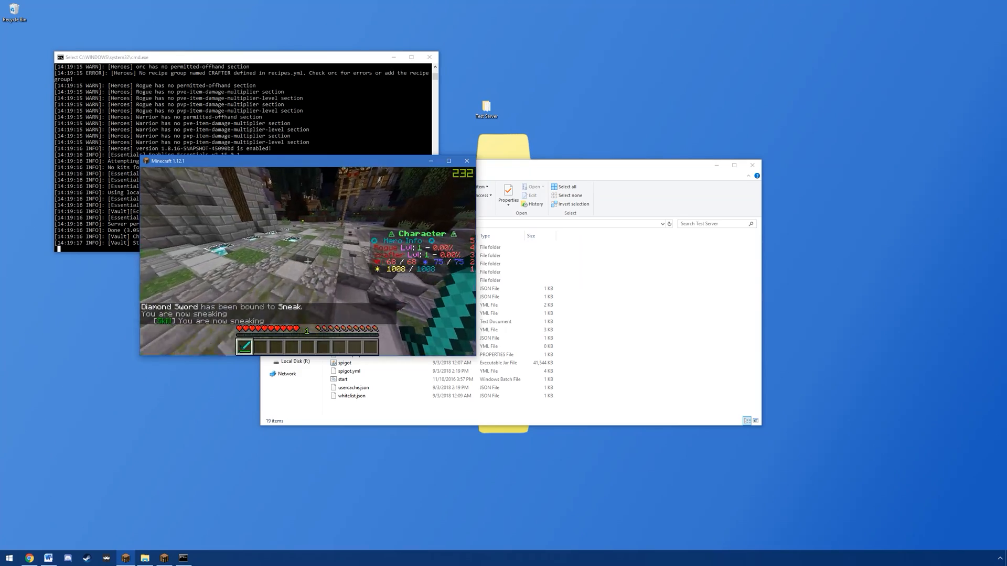
pyautogui.press('w')
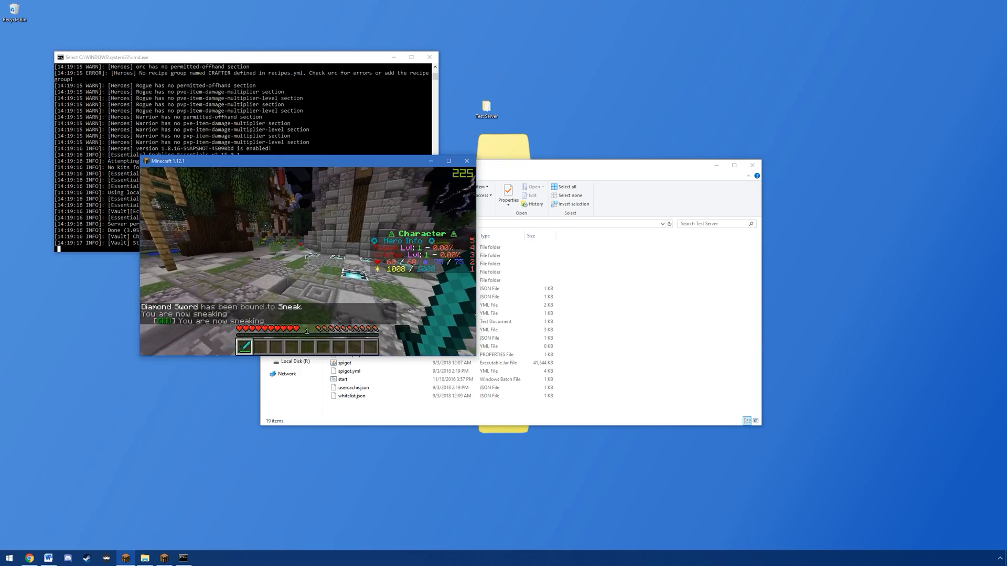
pyautogui.press('shift')
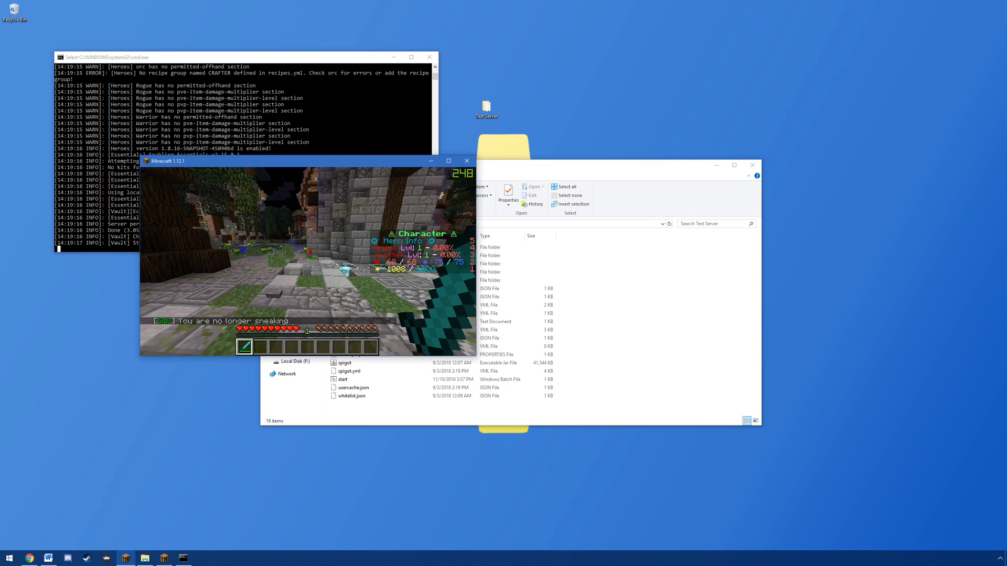
# Step: Spawn two spiders with /spawnmob spider 2 and kill them with the diamond sword
pyautogui.write('/sp')
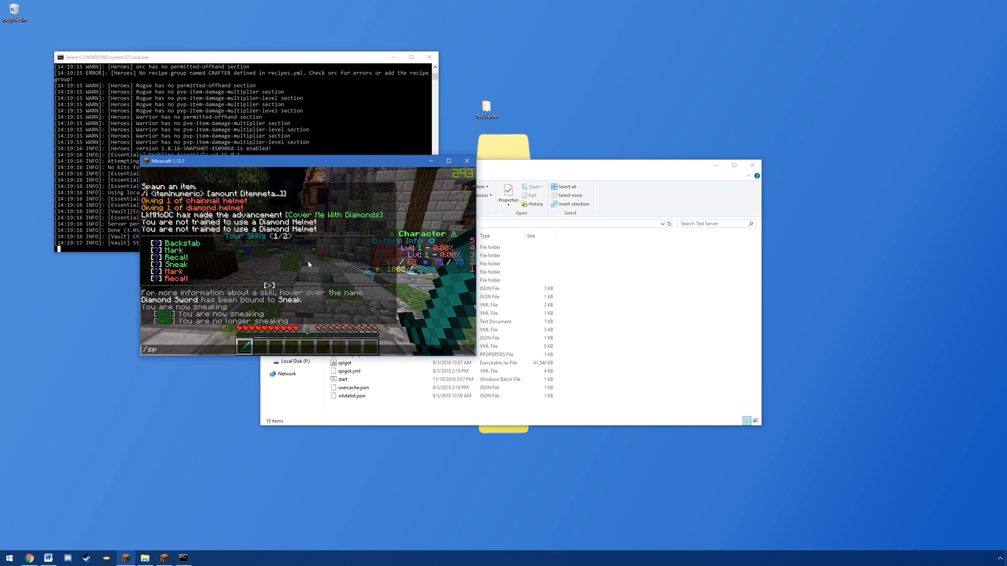
pyautogui.write('awnmob spider 2')
pyautogui.press('Return')
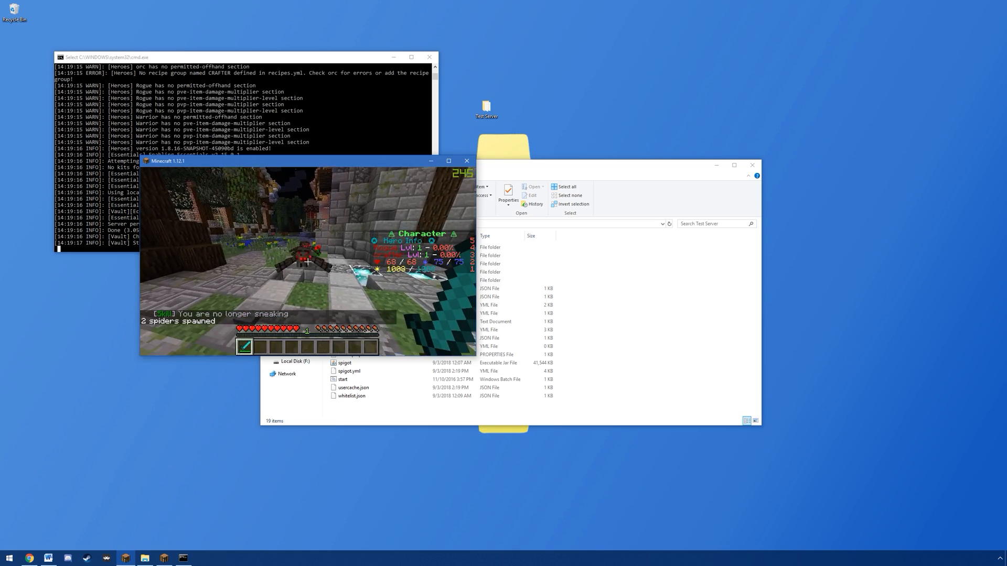
pyautogui.click(308, 262)
pyautogui.click(308, 261)
pyautogui.click(308, 262)
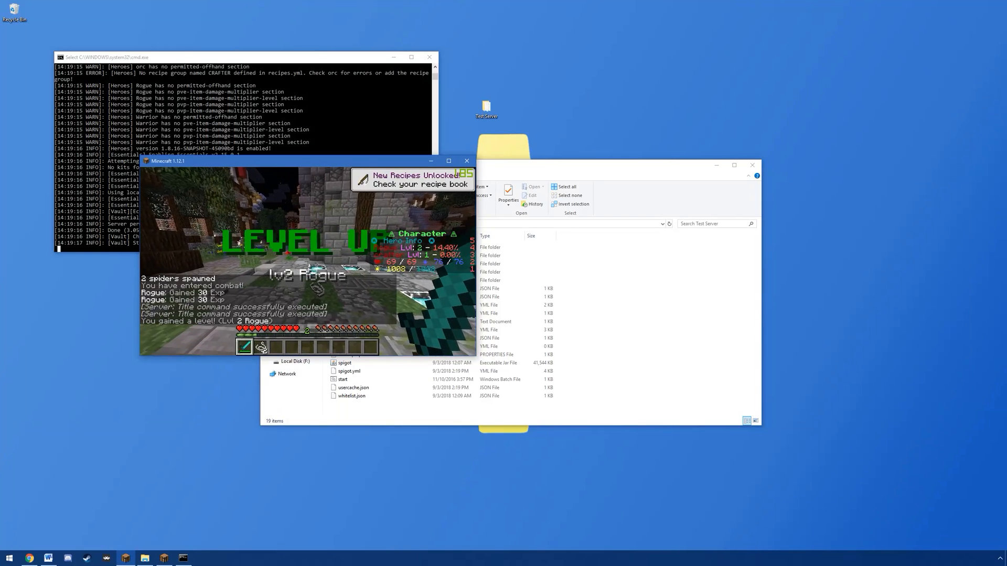
# Step: Repeat the spider spawn command for several more pairs and kill them to gain Rogue experience
pyautogui.press('t')
pyautogui.press('Up')
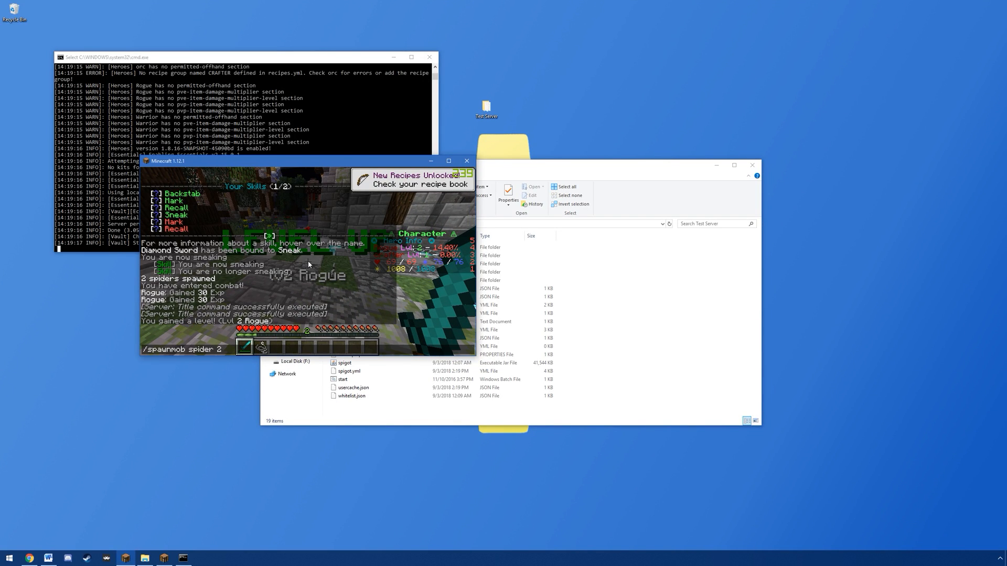
pyautogui.press('Return')
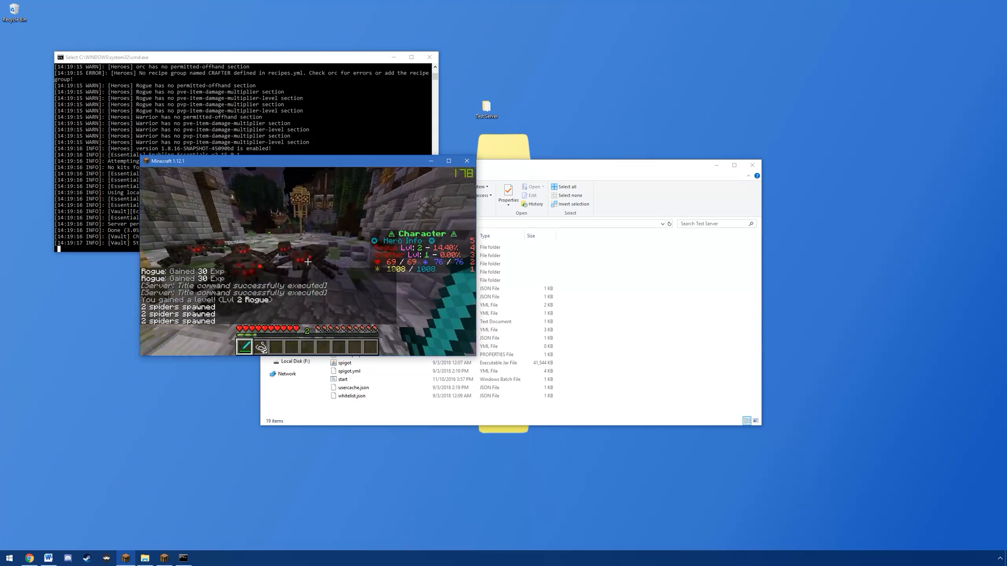
pyautogui.click(308, 262)
pyautogui.click(307, 261)
pyautogui.click(308, 262)
pyautogui.click(308, 262)
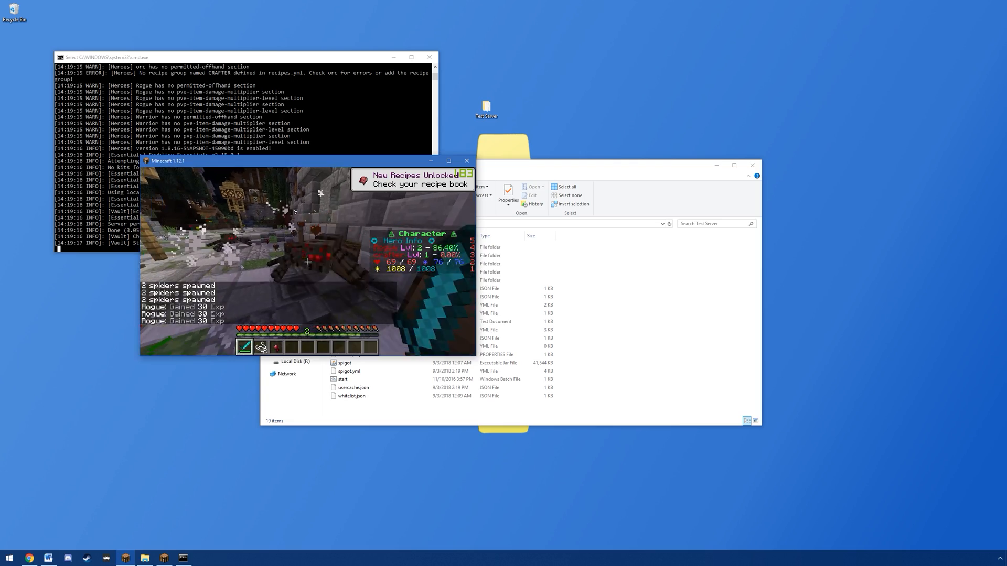
pyautogui.click(308, 262)
pyautogui.click(308, 261)
pyautogui.click(308, 262)
pyautogui.click(308, 261)
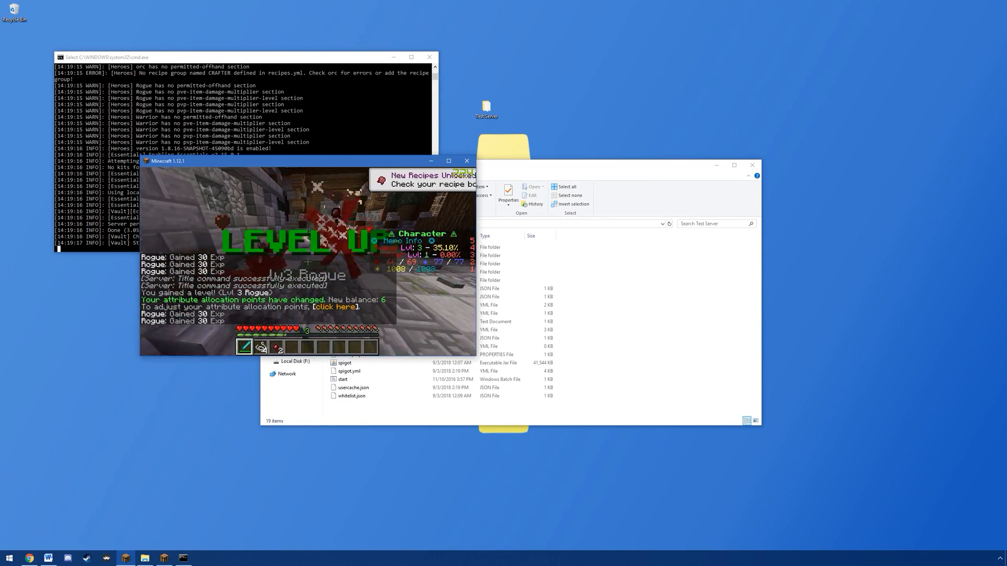
# Step: Raise your own Rogue class to level 5 with the /hero admin level command
pyautogui.write('/h')
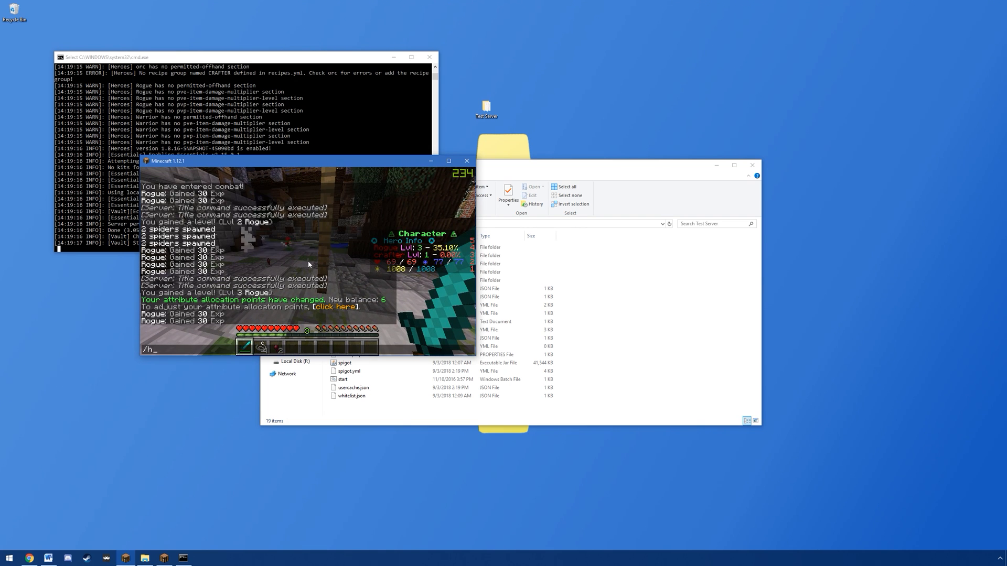
pyautogui.write('ero admin level LkMMoDC rogue')
pyautogui.press('Return')
# Step: List the leveled-up Rogue's skills with /skills, view page 2 of the list, and leave the chat
pyautogui.write('/skills')
pyautogui.press('Return')
pyautogui.press('t')
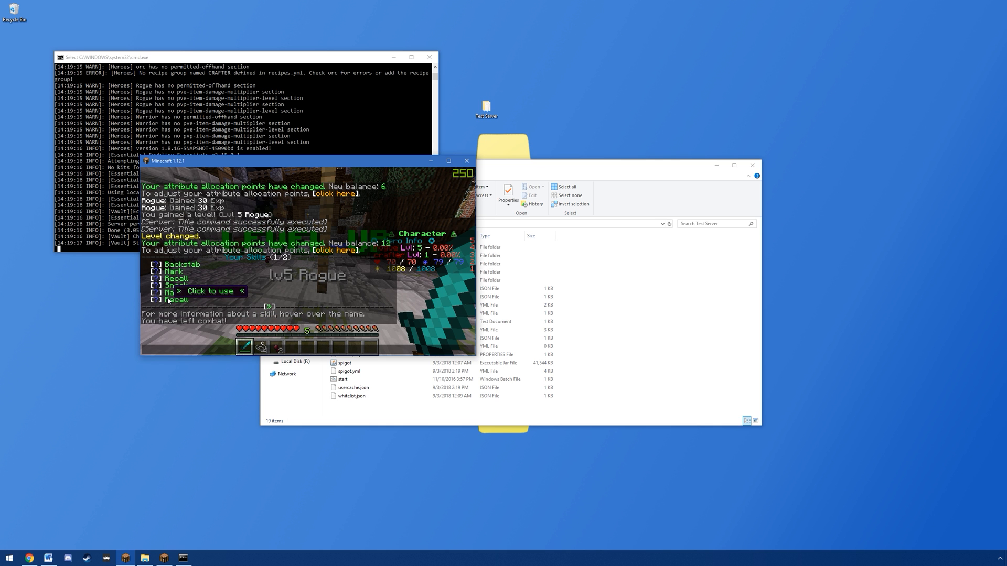
pyautogui.press('Up')
pyautogui.write('2')
pyautogui.press('Return')
pyautogui.press('t')
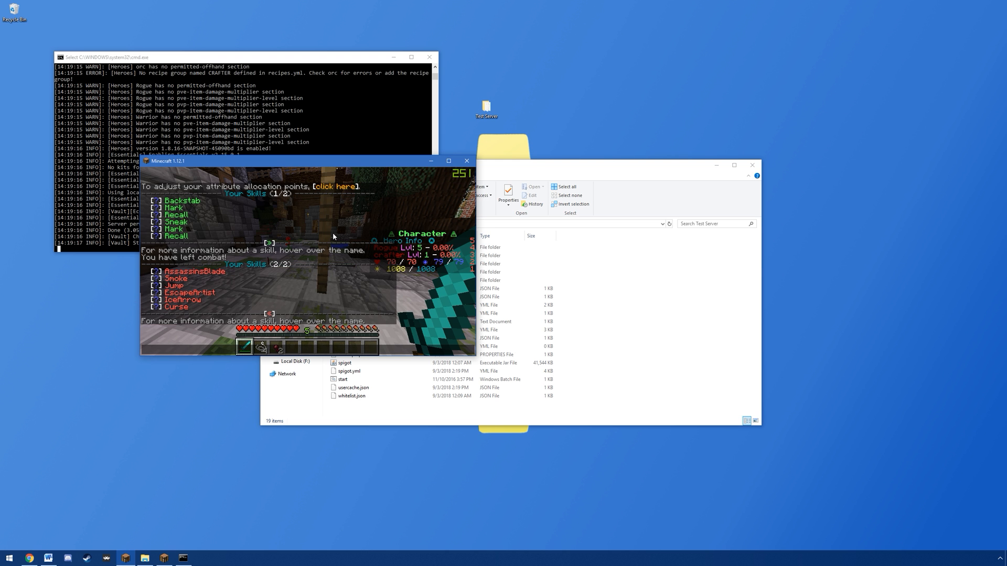
pyautogui.press('Escape')
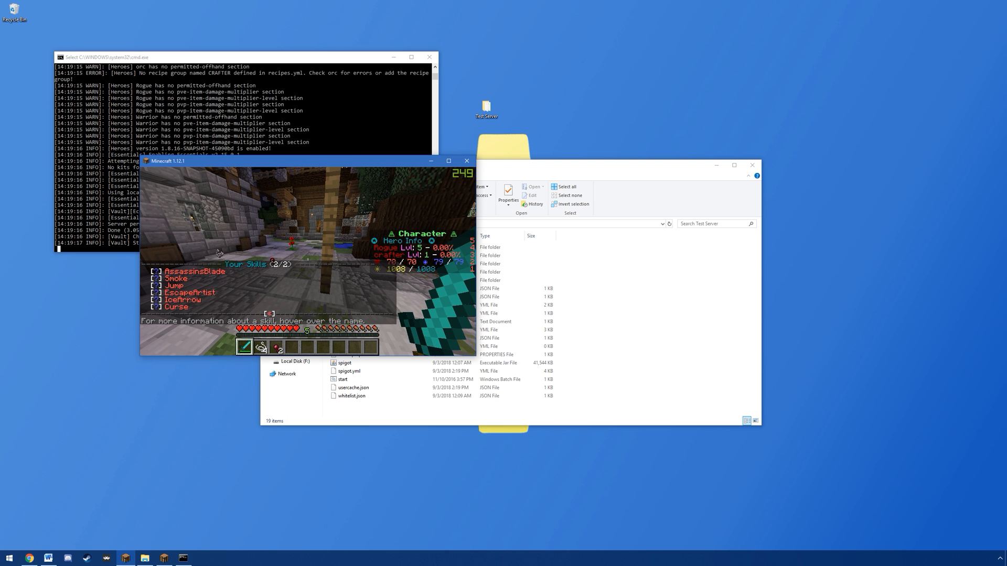
# Step: Open the attribute allocation with /hero attribute, spend 10 points on the first stat, and confirm the allocation
pyautogui.scroll(-3, 308, 261)
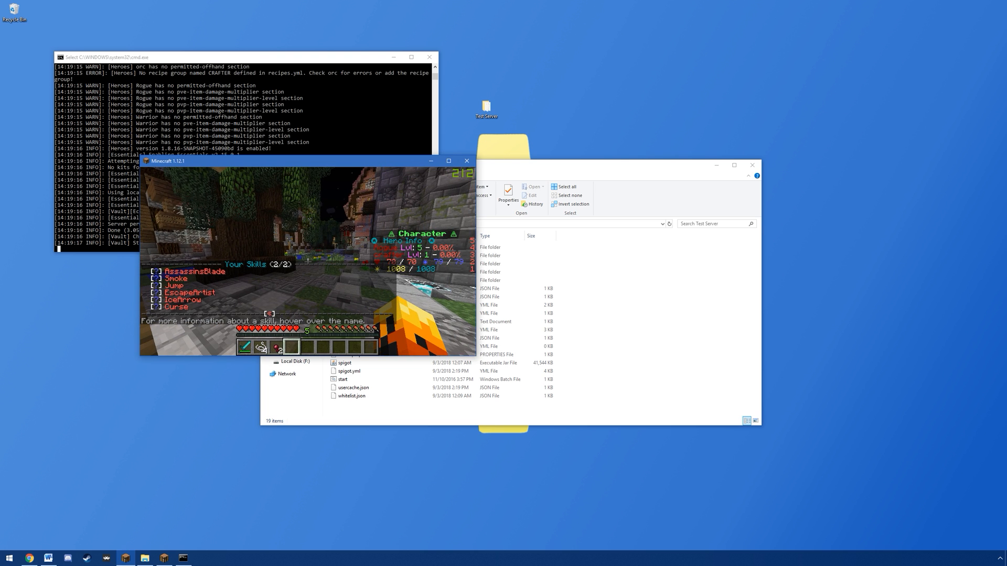
pyautogui.press('/')
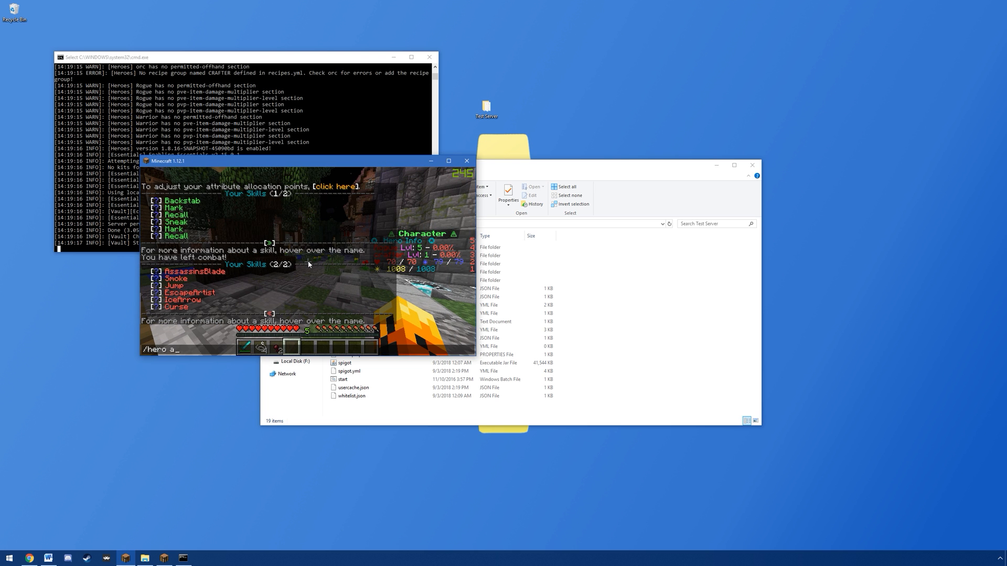
pyautogui.write('hero attribute')
pyautogui.press('Return')
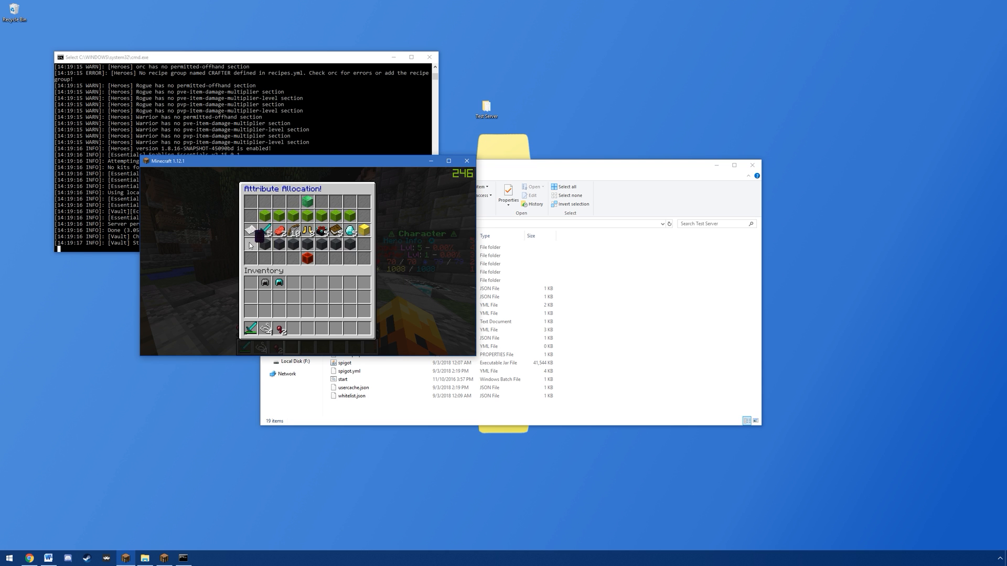
pyautogui.click(267, 212)
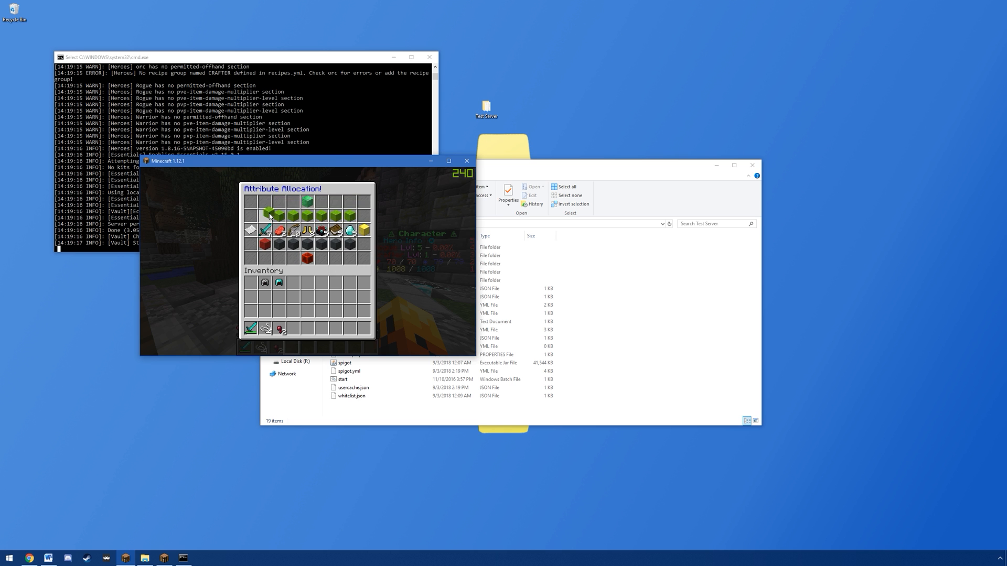
pyautogui.click(309, 203)
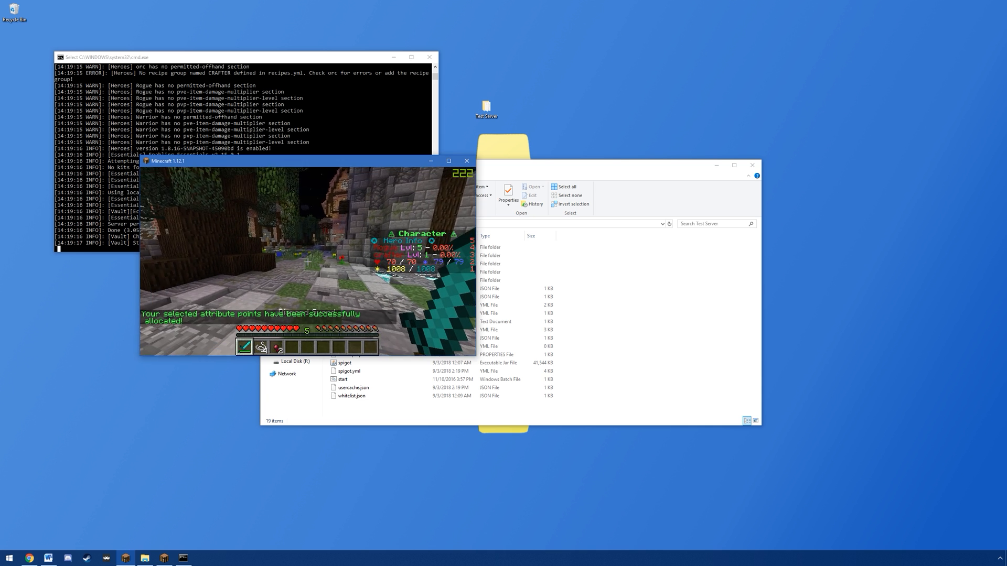
# Step: Pause the first Minecraft client, switch to the second one, and join the Local Host server with the other account
pyautogui.click(308, 261)
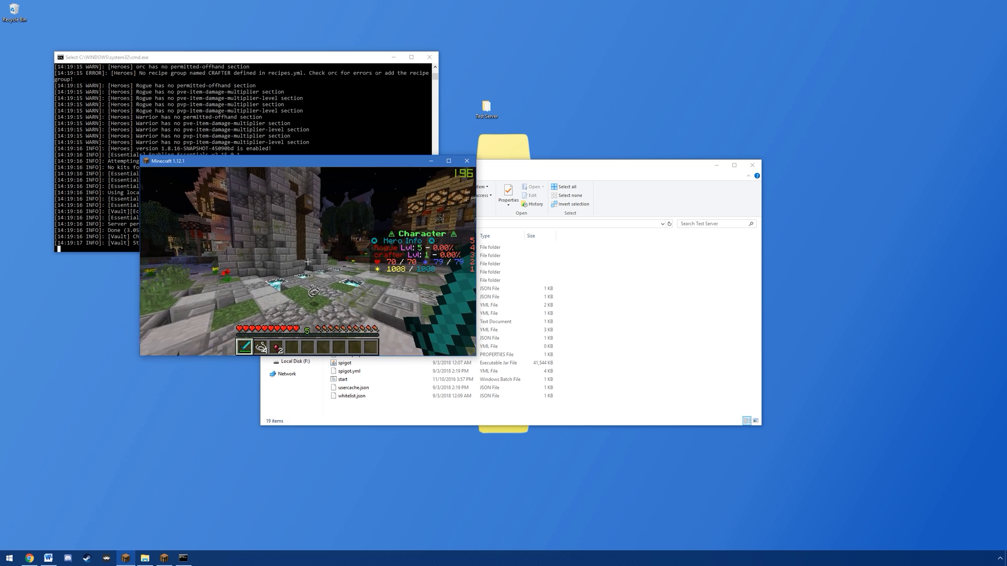
pyautogui.press('Escape')
pyautogui.click(169, 561)
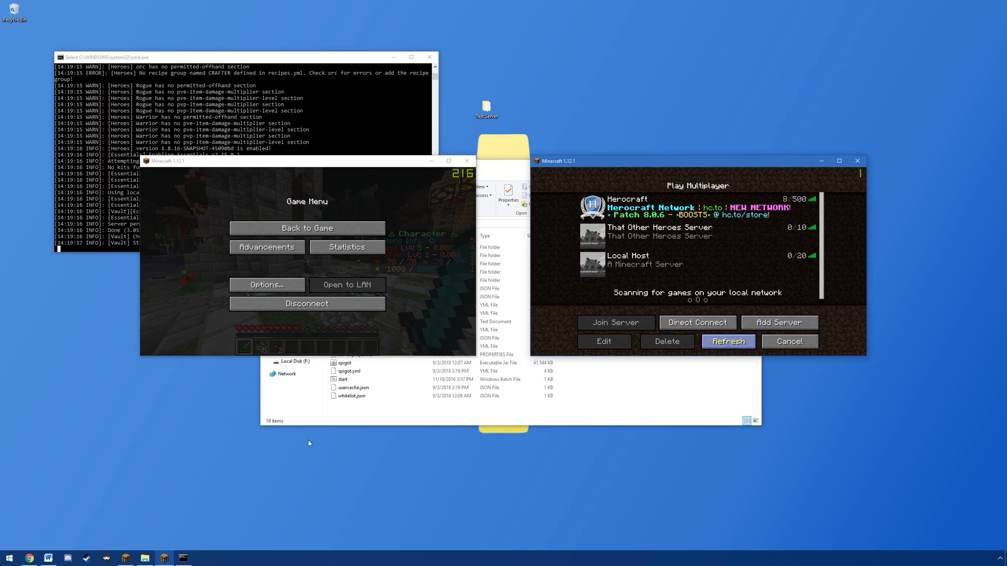
pyautogui.doubleClick(598, 265)
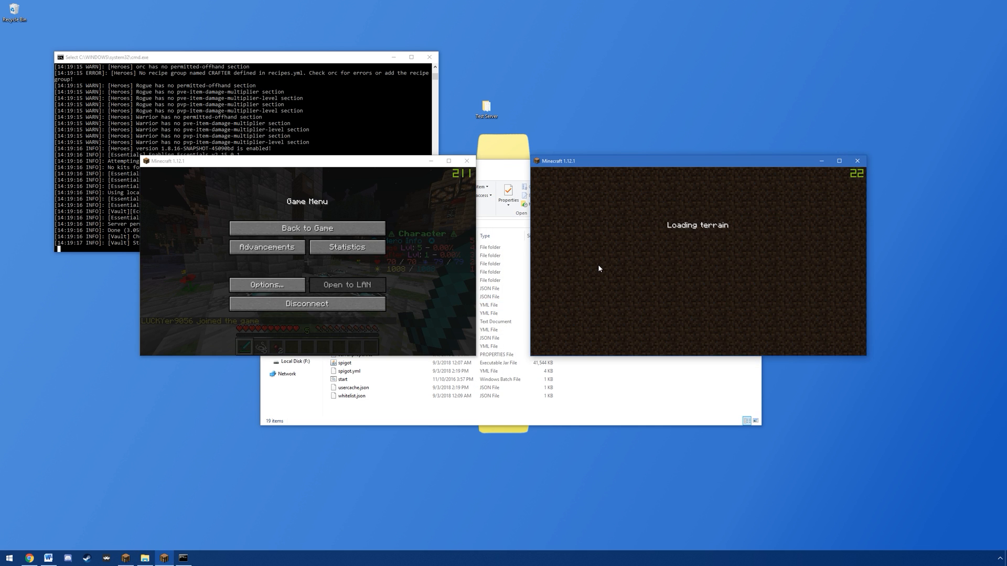
pyautogui.press('w')
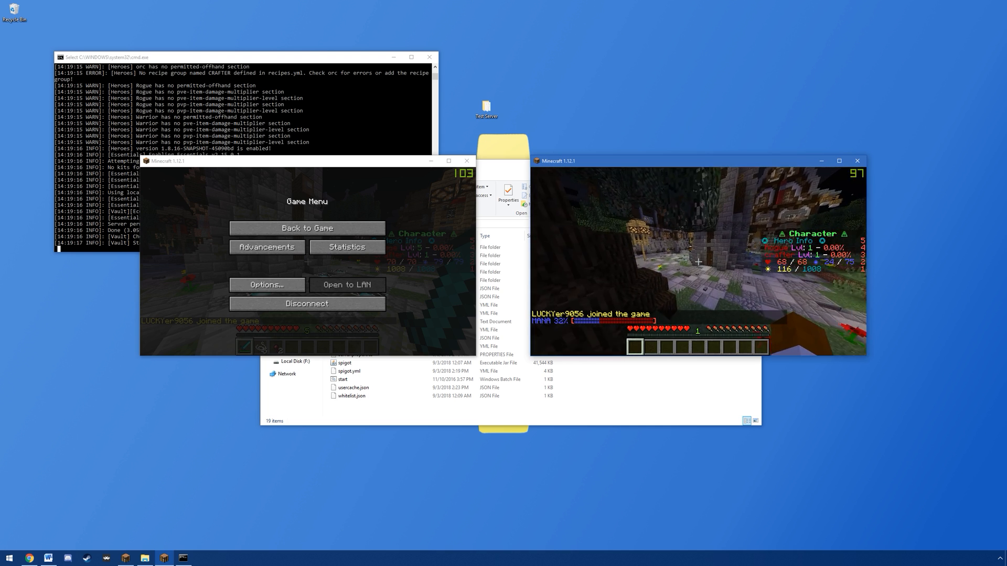
# Step: From the first client, invite the second player to a party with the /party invite command
pyautogui.press('Escape')
pyautogui.click(307, 228)
pyautogui.write('/party invite l')
pyautogui.press('Tab')
pyautogui.press('Return')
pyautogui.press('Escape')
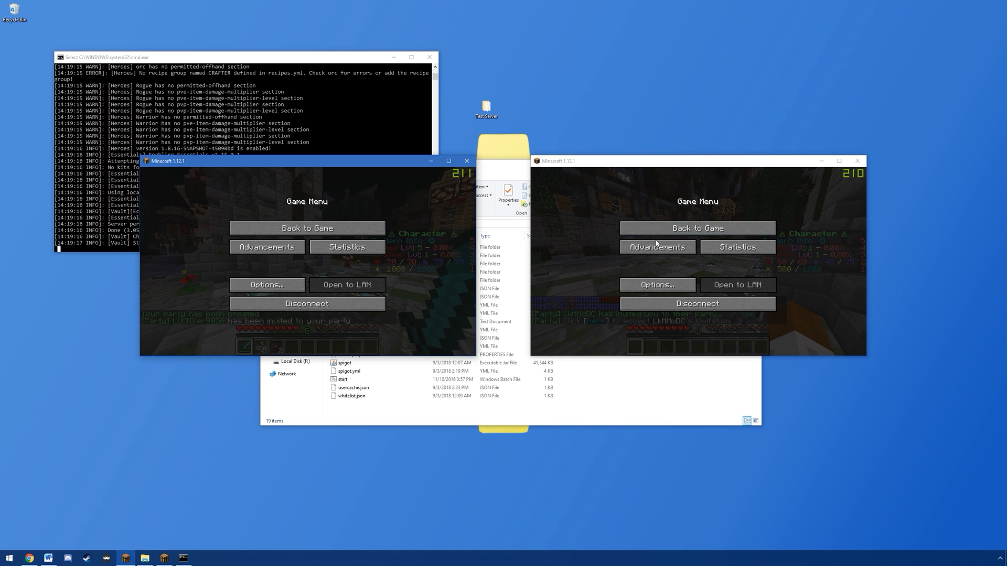
# Step: In the second client, accept the party invitation through the chat link and pause the game
pyautogui.click(698, 228)
pyautogui.press('t')
pyautogui.click(598, 318)
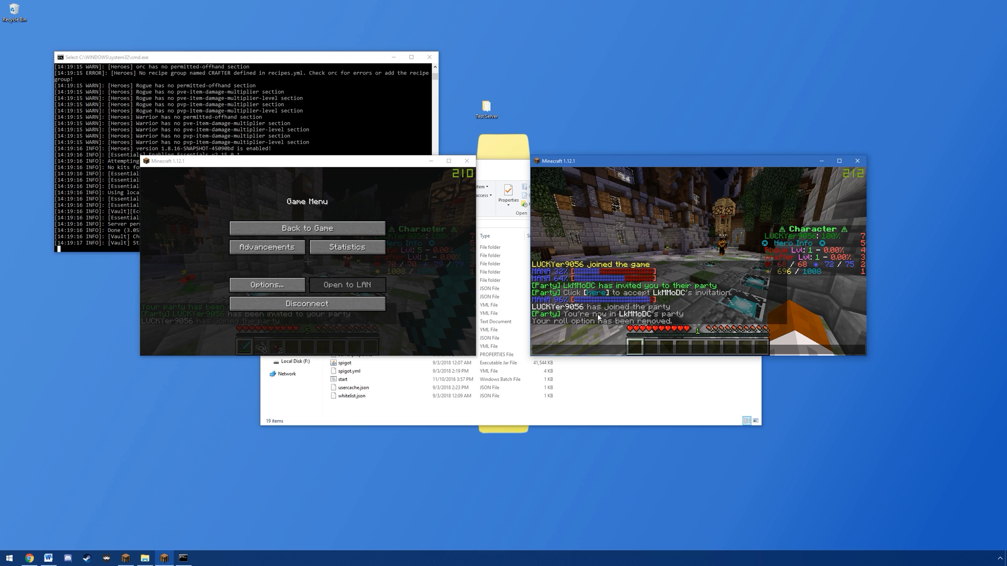
pyautogui.press('Escape')
# Step: In the first client, run /spawnmob spider 2 and kill a spider near the party member
pyautogui.click(308, 228)
pyautogui.write('/spawnmob spider 2')
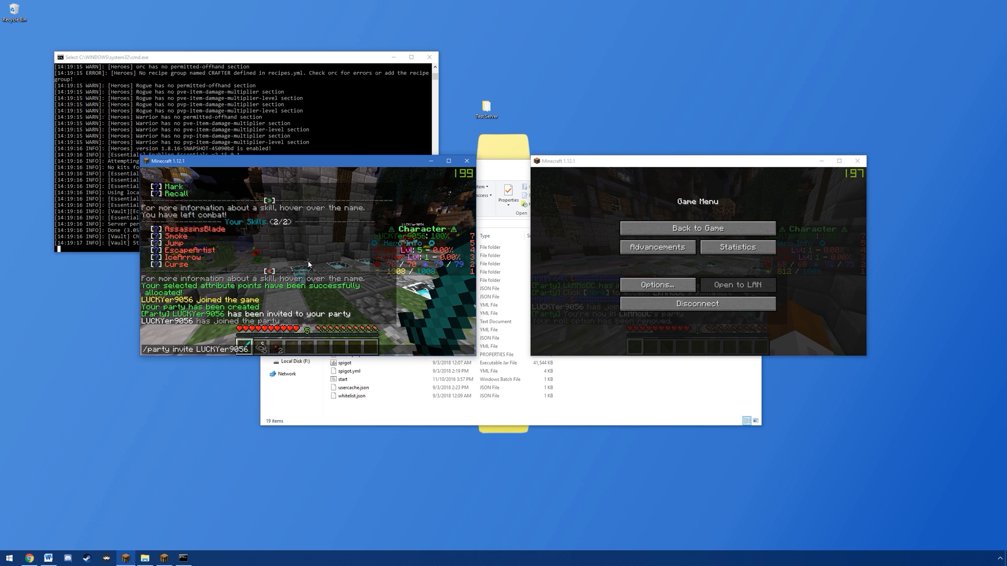
pyautogui.press('Return')
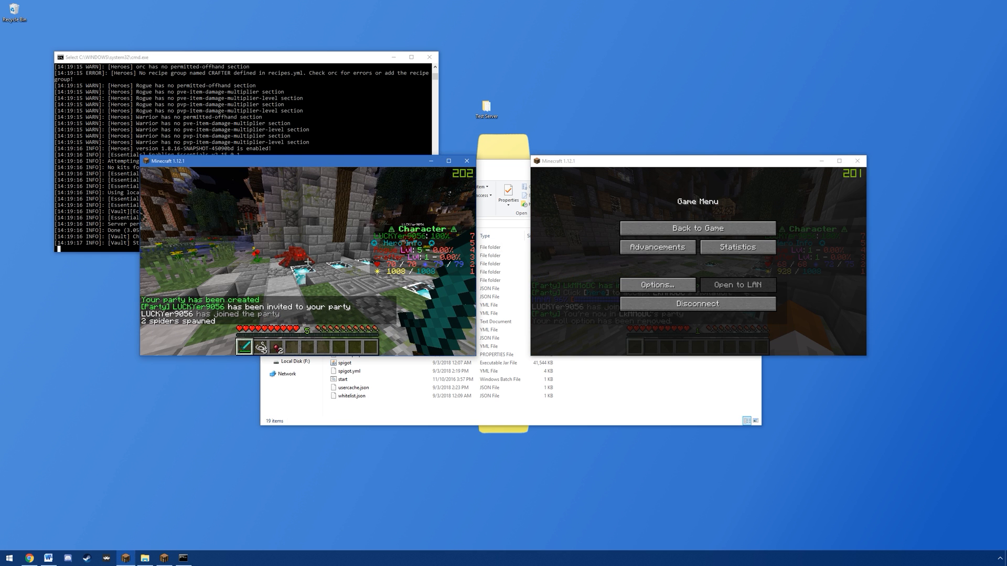
pyautogui.click(308, 261)
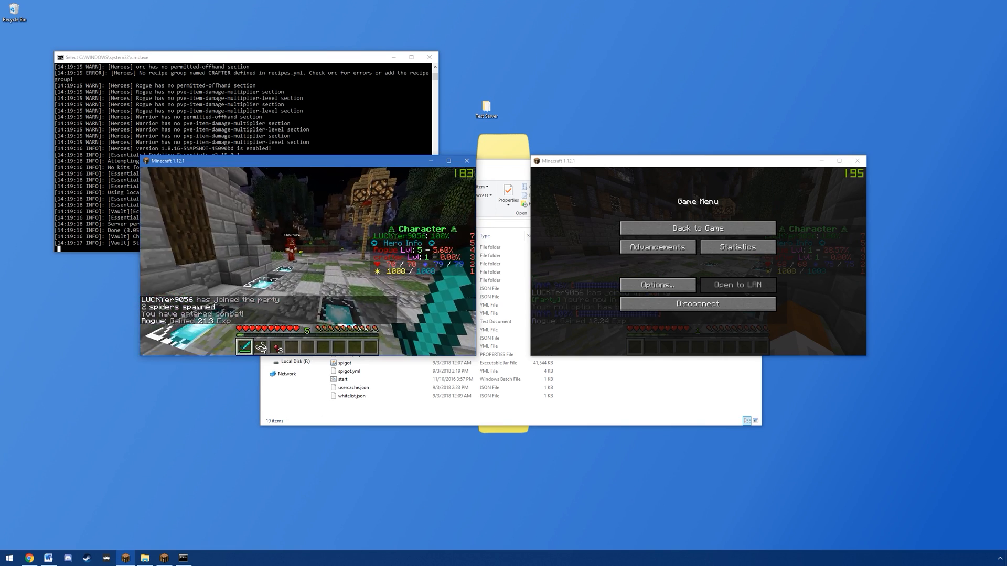
# Step: Check the second client's chat for the shared party experience and return to the first client
pyautogui.press('Escape')
pyautogui.click(662, 229)
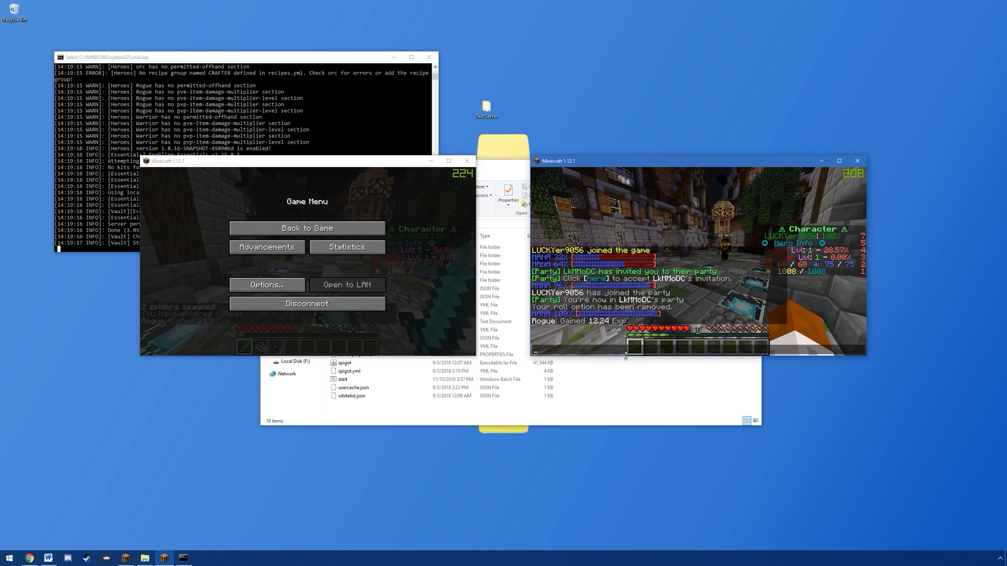
pyautogui.click(346, 229)
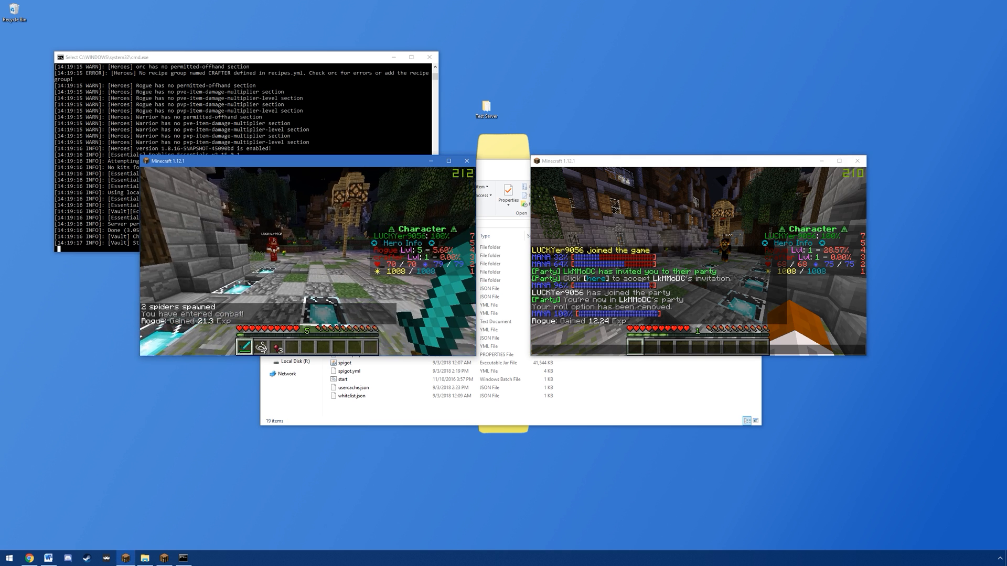
# Step: Switch to creative mode with /gmc, fly far away from the party member, and return to survival mode
pyautogui.press('w')
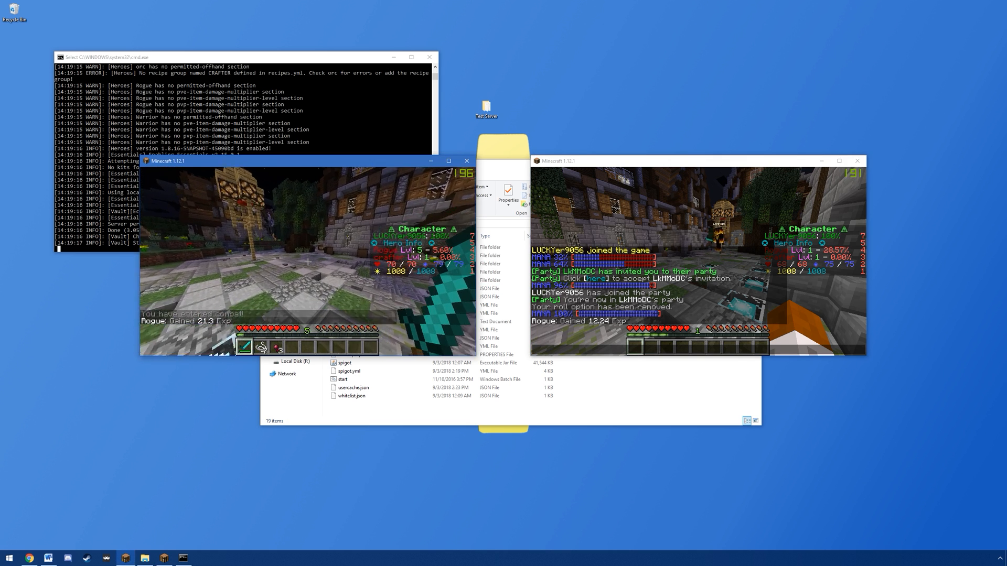
pyautogui.press('/')
pyautogui.write('gmc')
pyautogui.press('Return')
pyautogui.press('space')
pyautogui.press('space')
pyautogui.press('w')
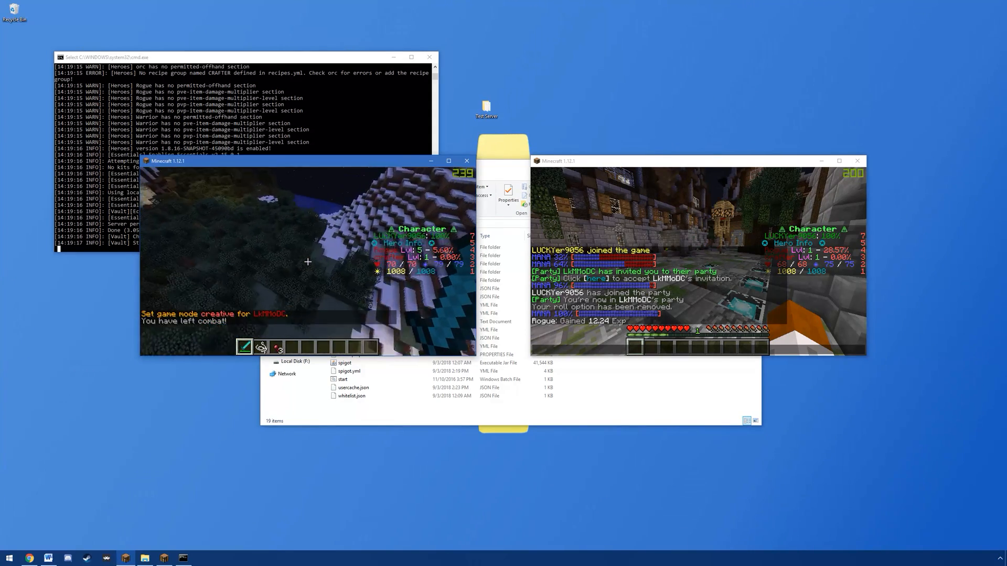
pyautogui.press('/')
pyautogui.write('gm')
# Step: Spawn two more spiders at the distant spot, kill them, and open the chat to review the experience gained
pyautogui.press('t')
pyautogui.press('Up')
pyautogui.press('Up')
pyautogui.press('Up')
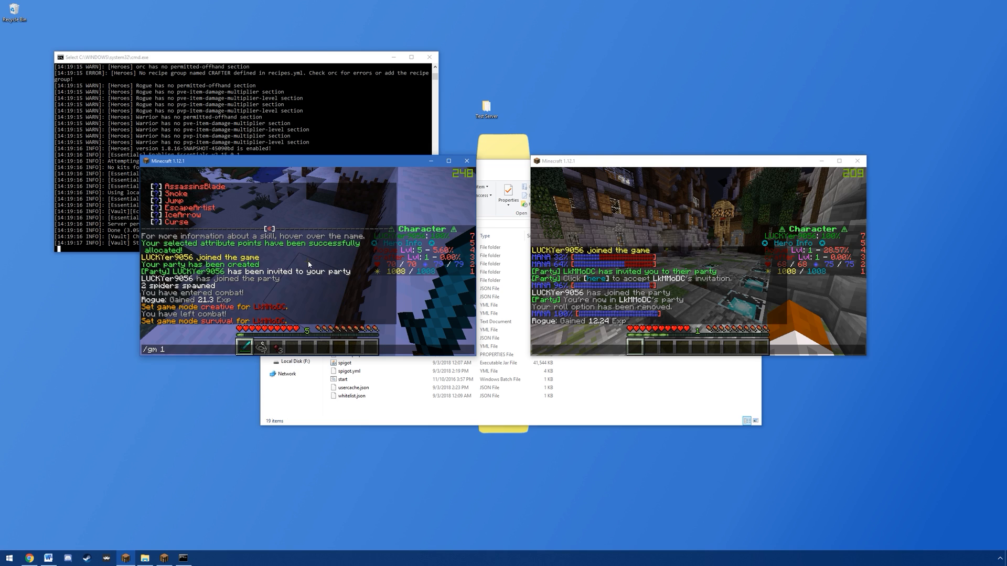
pyautogui.press('Return')
pyautogui.click(307, 262)
pyautogui.click(308, 262)
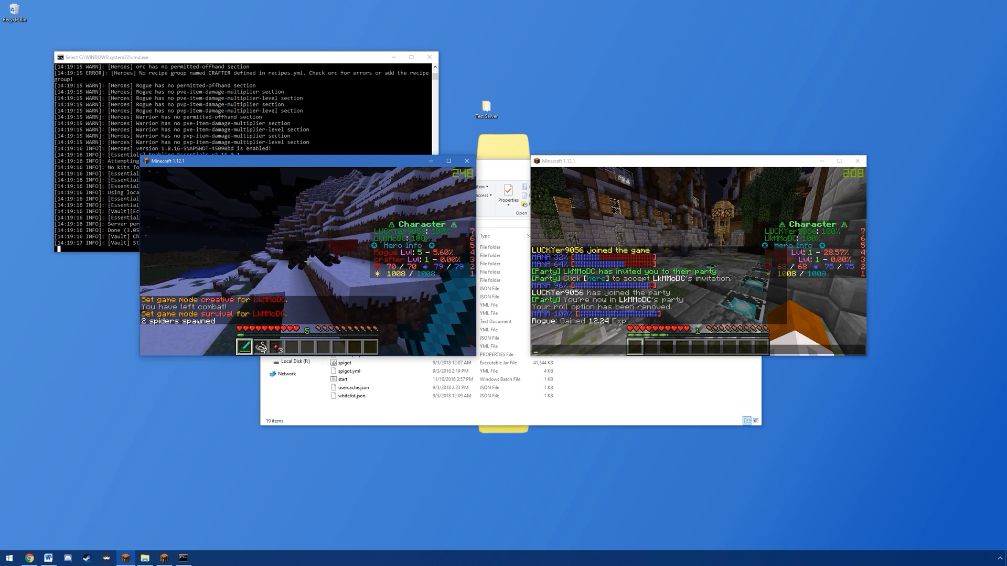
pyautogui.click(308, 262)
pyautogui.click(308, 261)
pyautogui.press('t')
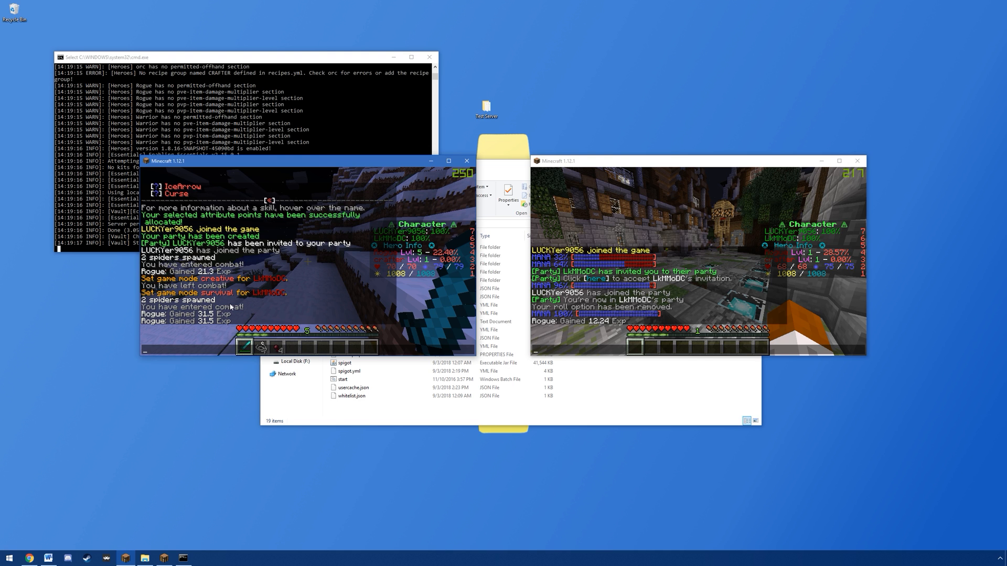
# Step: Enter the party leave command in the second client and the /party kick command for that player in the first
pyautogui.click(715, 313)
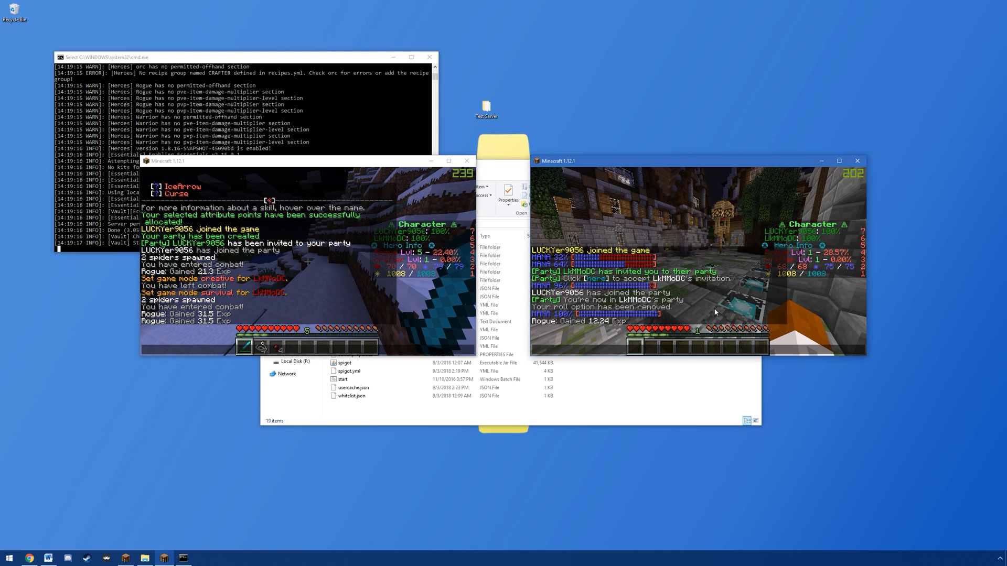
pyautogui.write('party leave')
pyautogui.press('Return')
pyautogui.press('t')
pyautogui.click(266, 317)
pyautogui.write('/party kick LUCKYer9056')
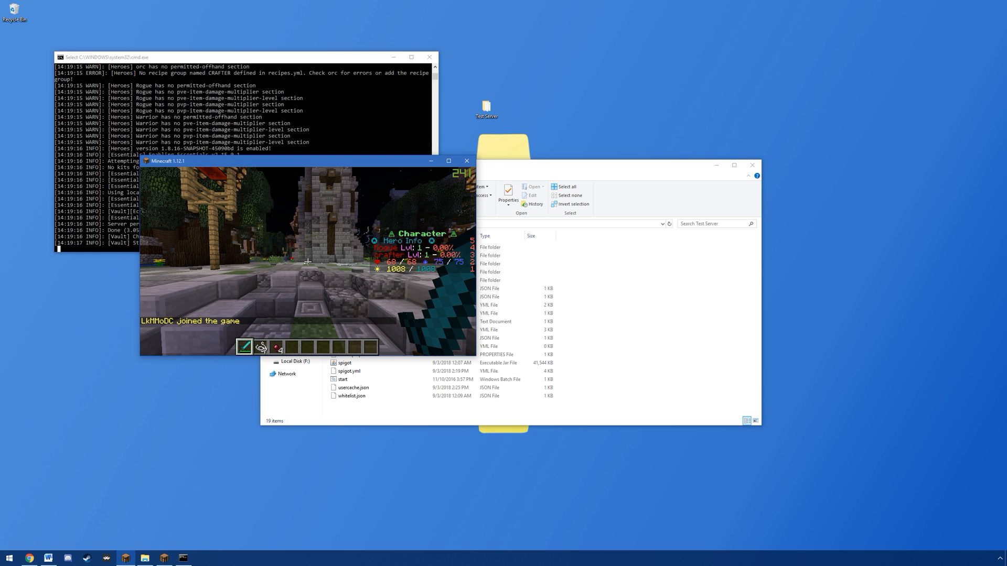
# Step: Use the /hero admin class command to change your own class to Mage and back to Rogue
pyautogui.press('/')
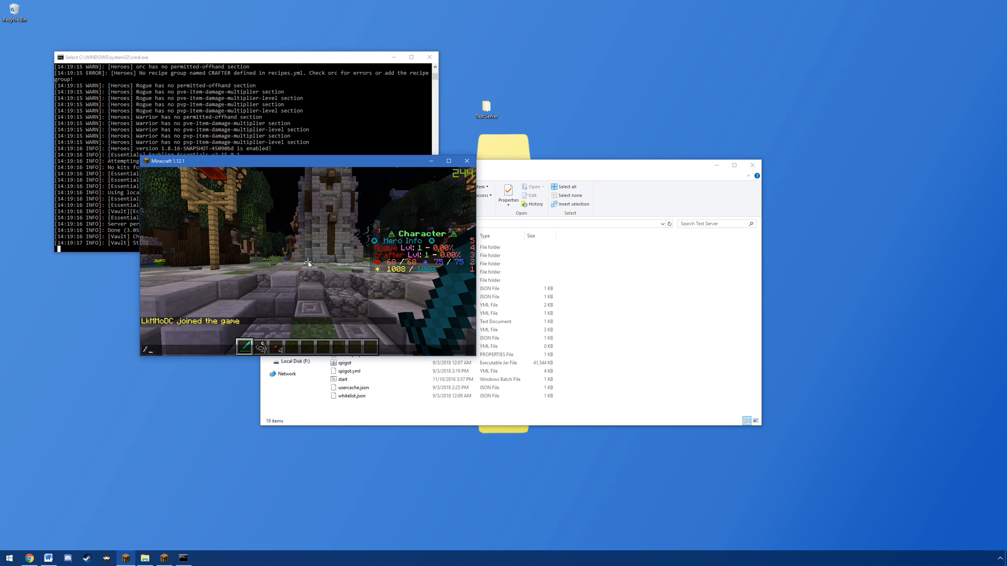
pyautogui.write('ero admin class lkmmodc mage')
pyautogui.press('Return')
pyautogui.press('Up')
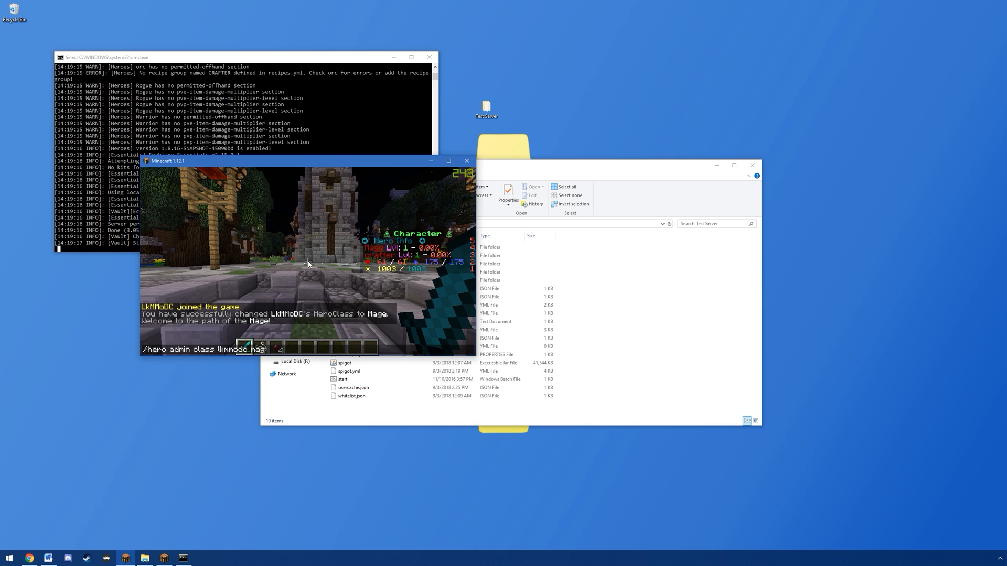
pyautogui.press('BackSpace')
pyautogui.press('BackSpace')
pyautogui.press('BackSpace')
pyautogui.press('BackSpace')
pyautogui.write('orc')
pyautogui.press('Return')
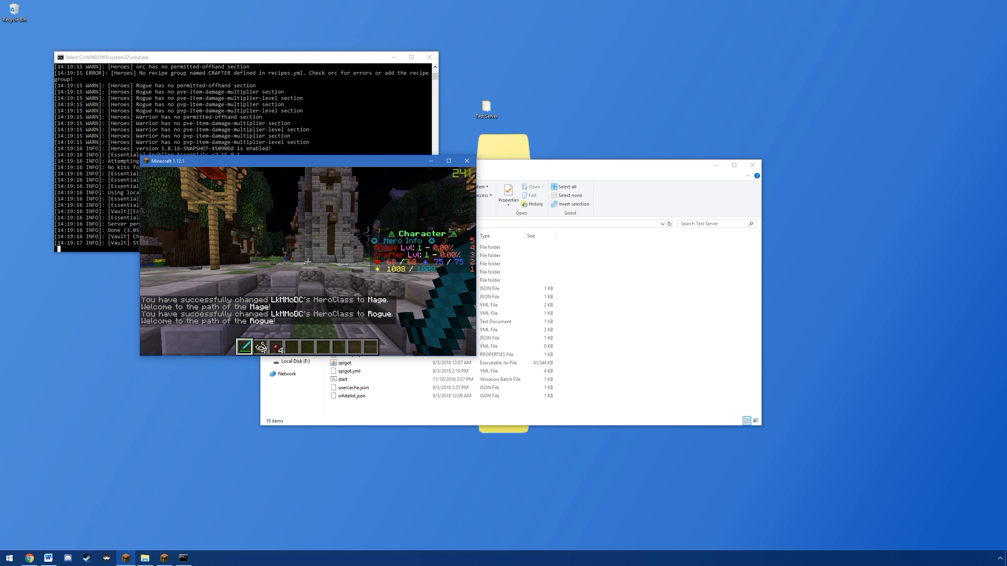
# Step: Raise your own Rogue class to level 25 with the /hero admin level command
pyautogui.press('/')
pyautogui.write('hero admin level lkmmodc rogue')
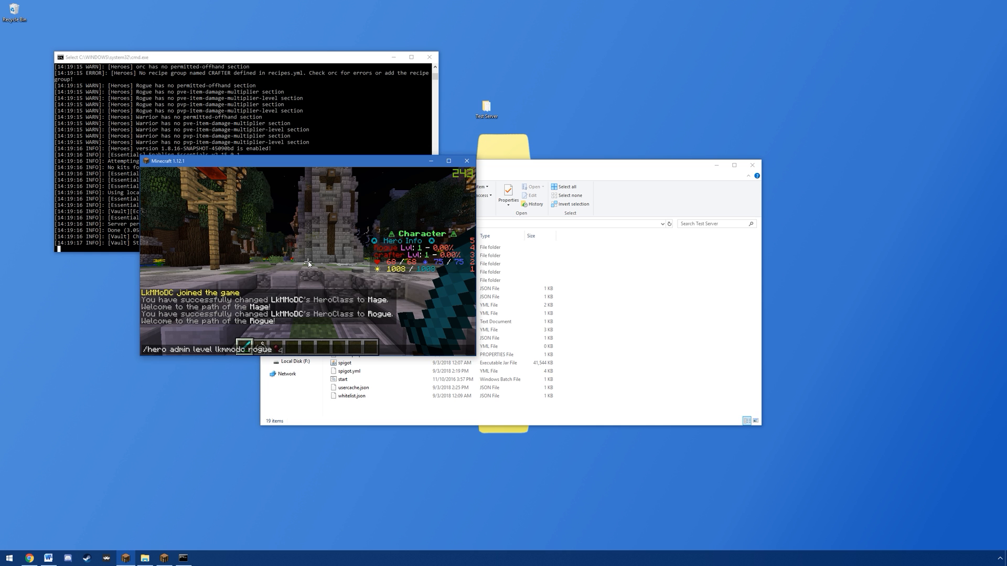
pyautogui.write(' 25')
pyautogui.press('Return')
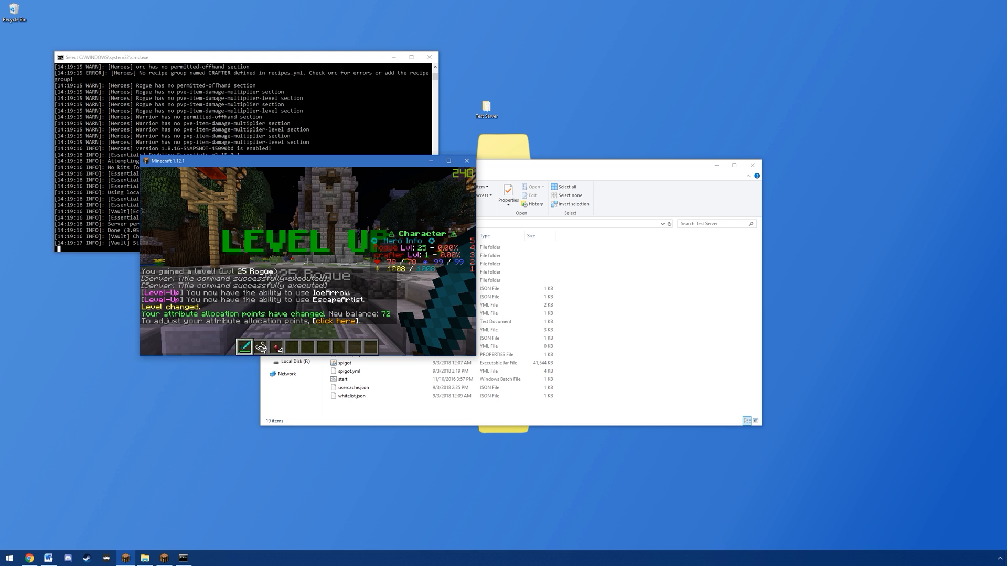
# Step: Give your own Rogue class 5000 experience with the /hero admin exp command
pyautogui.press('/')
pyautogui.write('hero')
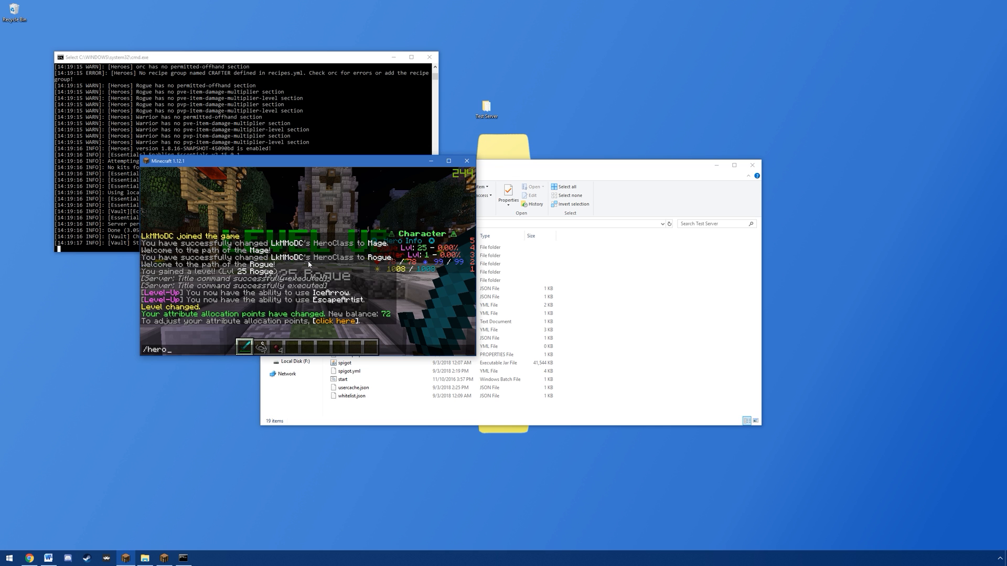
pyautogui.write(' admin exp')
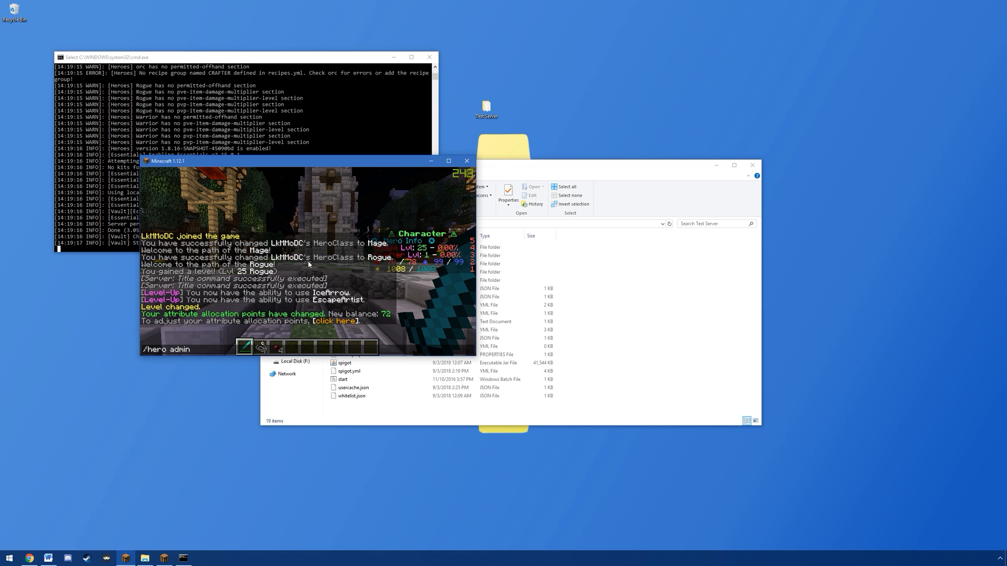
pyautogui.write(' LkMMoDC rogue 5000')
pyautogui.press('Return')
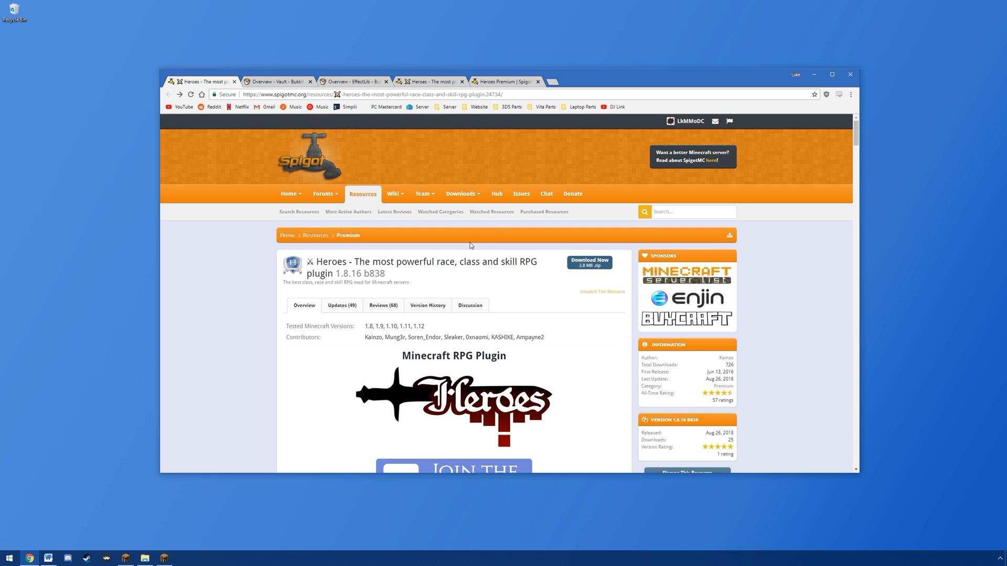
# Step: In Chrome, open the wiki from the Heroes plugin's SpigotMC page and look over its navigation links
pyautogui.scroll(-7, 470, 245)
pyautogui.click(454, 314)
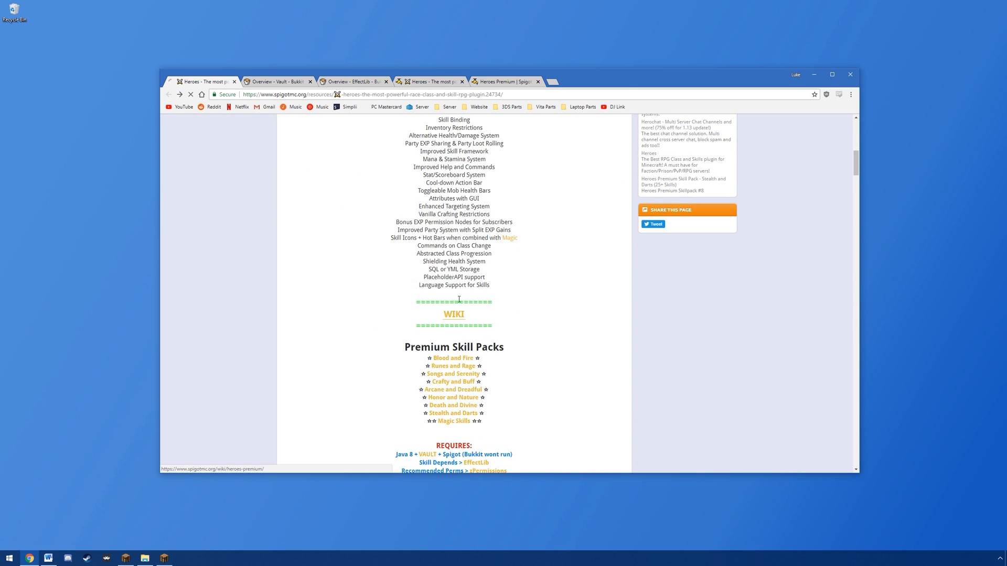
pyautogui.scroll(-5, 285, 257)
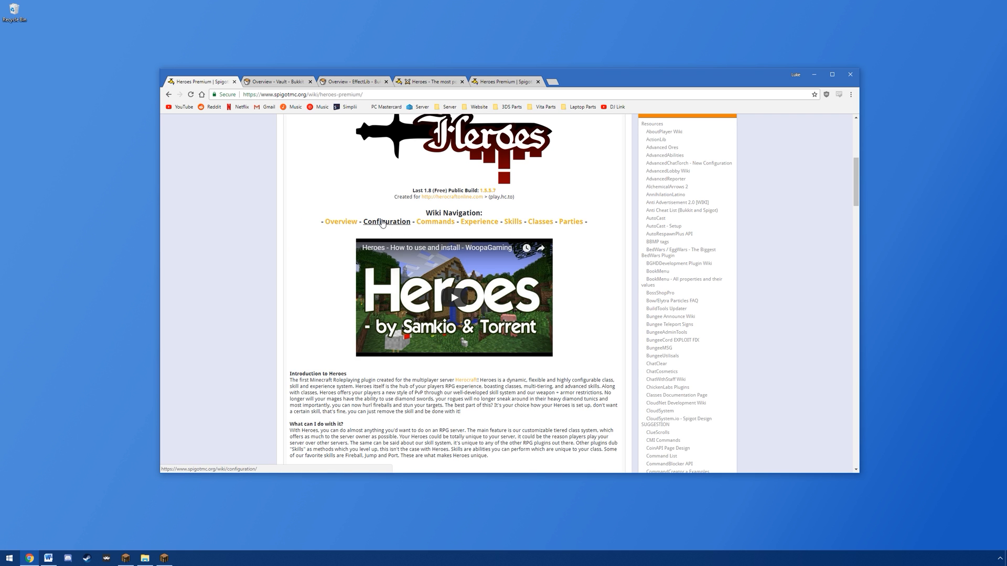
pyautogui.scroll(5, 282, 246)
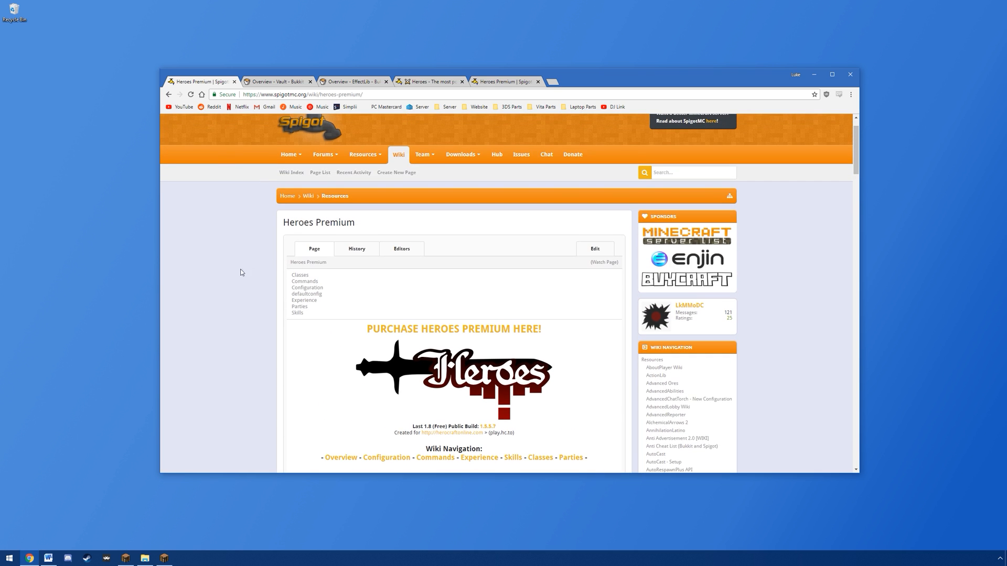